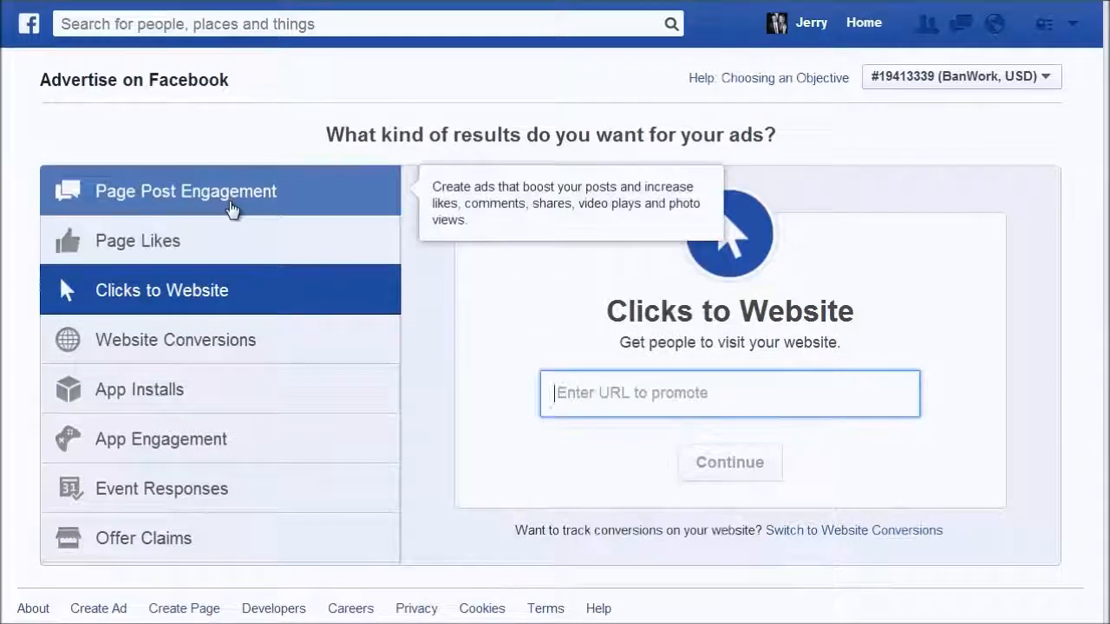
# Select the Page Post Engagement objective and choose the BanWork page to promote
pyautogui.click(232, 208)
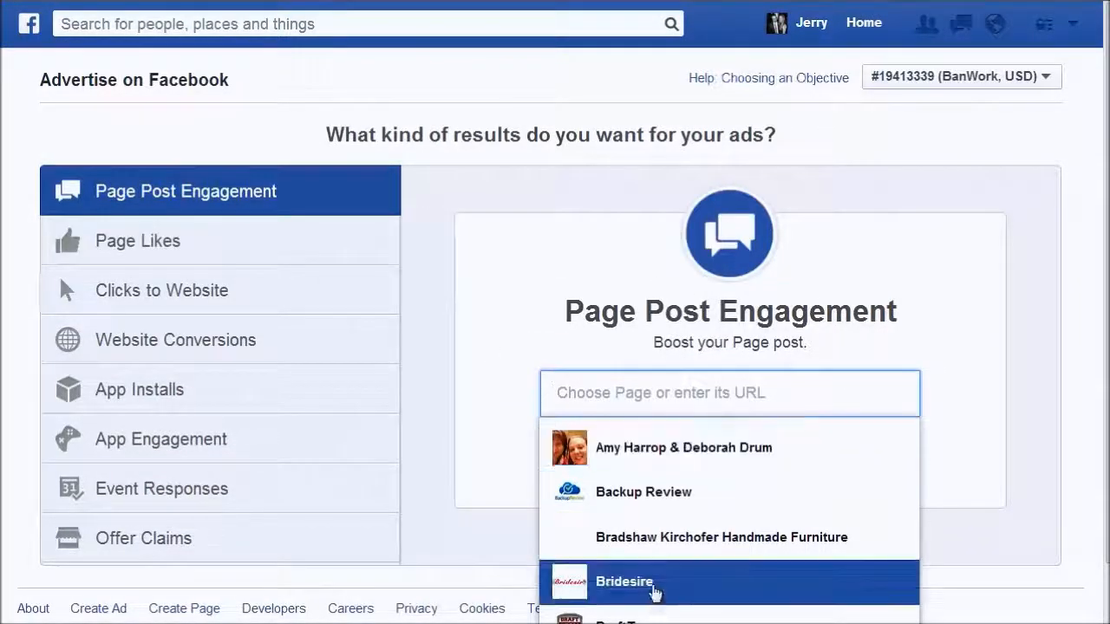
pyautogui.scroll(-1, 746, 512)
pyautogui.scroll(1, 709, 417)
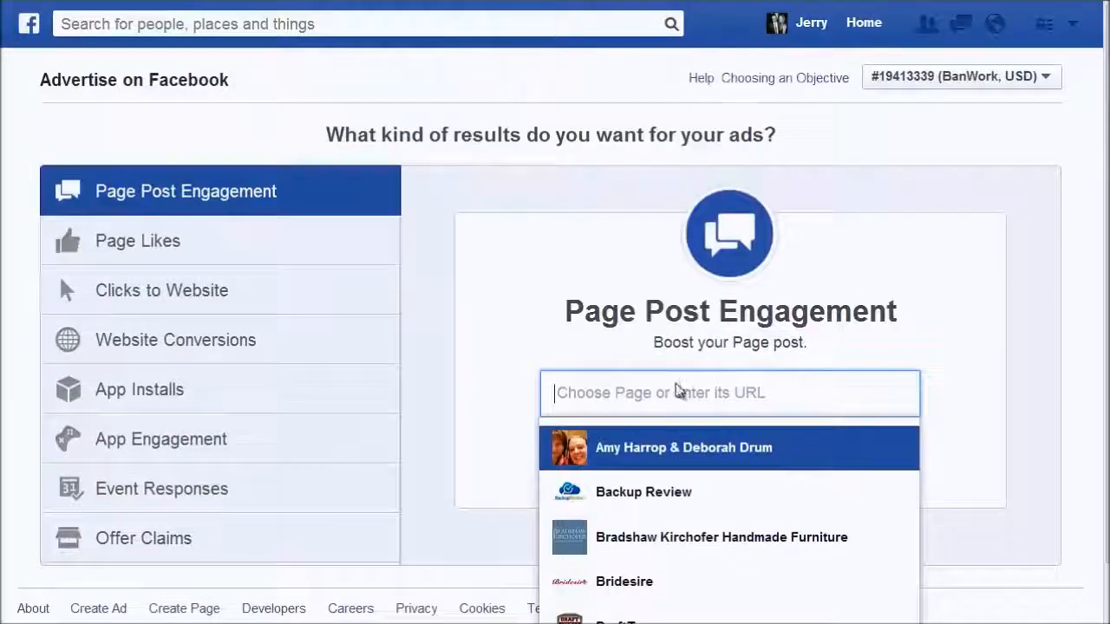
pyautogui.write('ba')
pyautogui.click(627, 488)
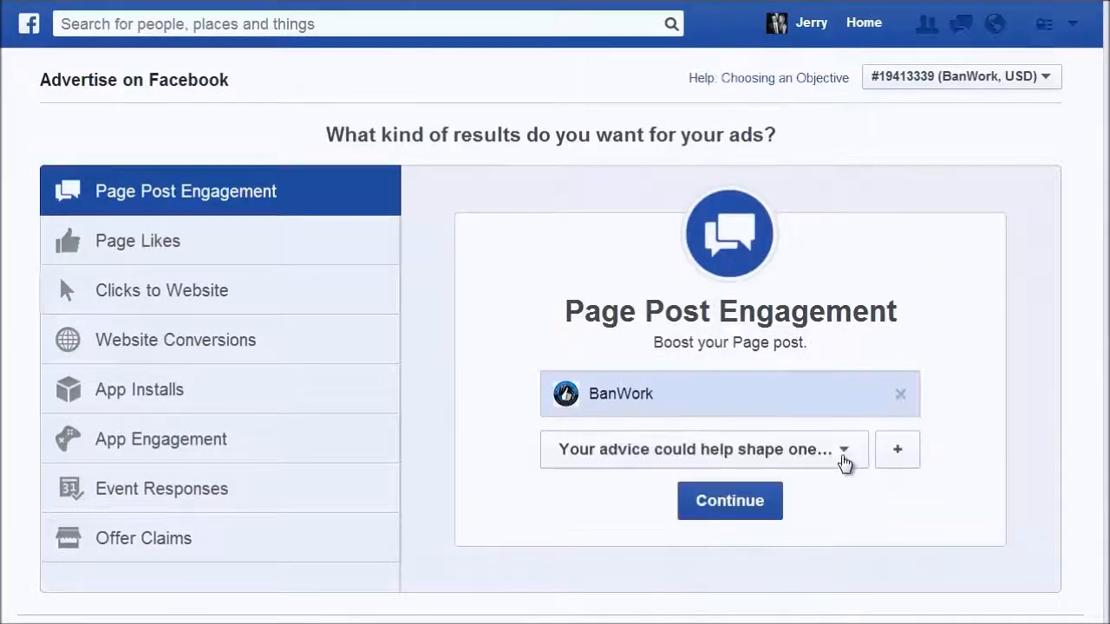
# Select the Website Conversions objective, enter the advertiser's website URL, and view the available conversion tracking pixels
pyautogui.click(187, 355)
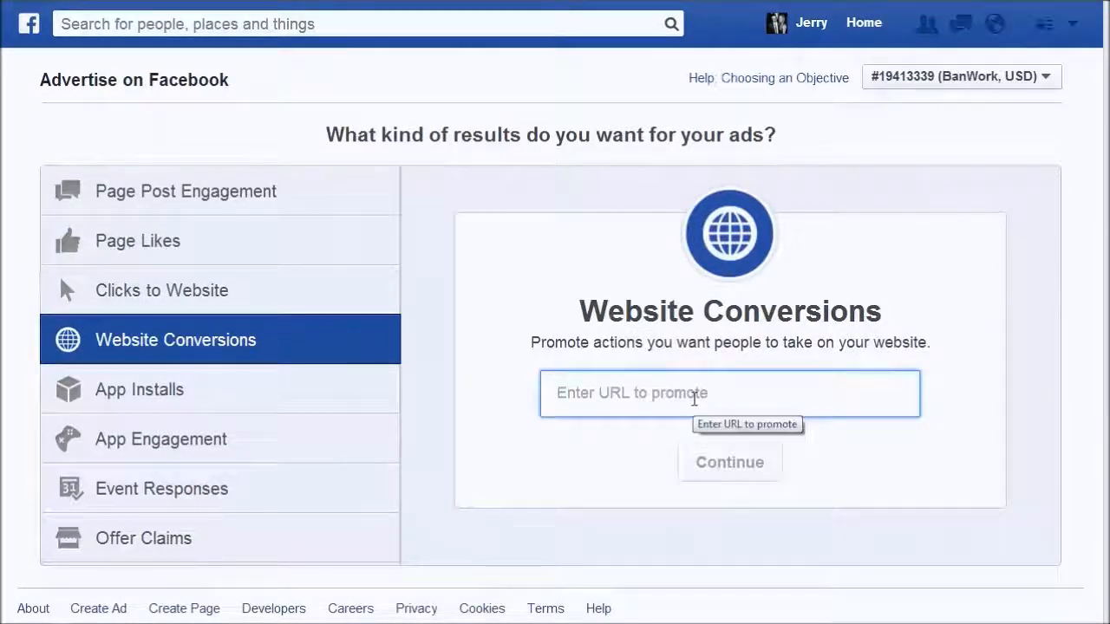
pyautogui.write('http://jerrybanfield.com')
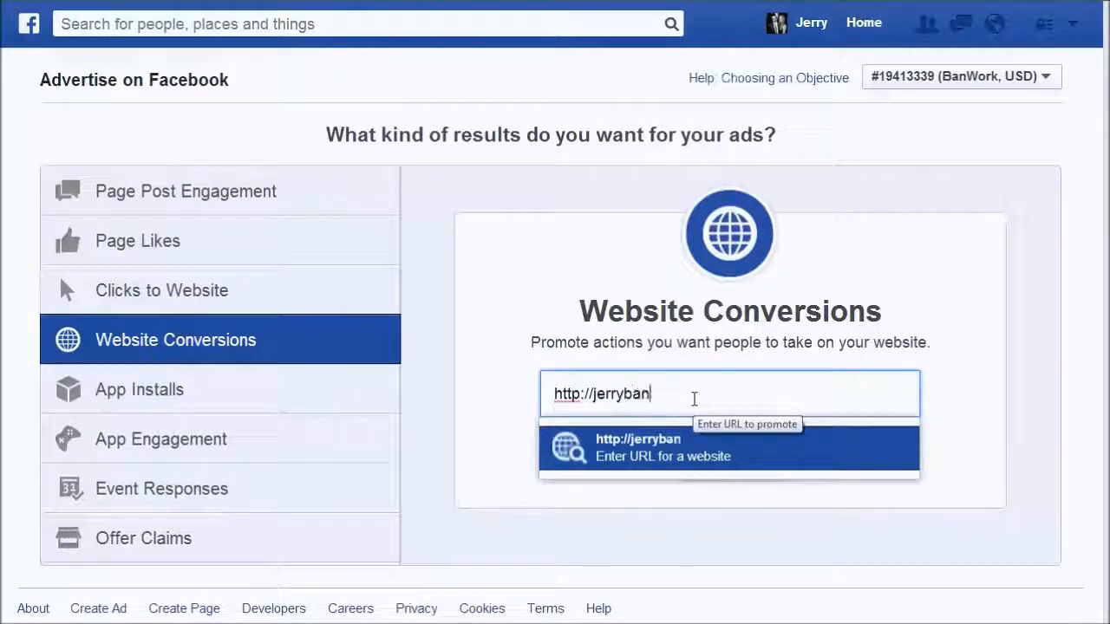
pyautogui.click(717, 438)
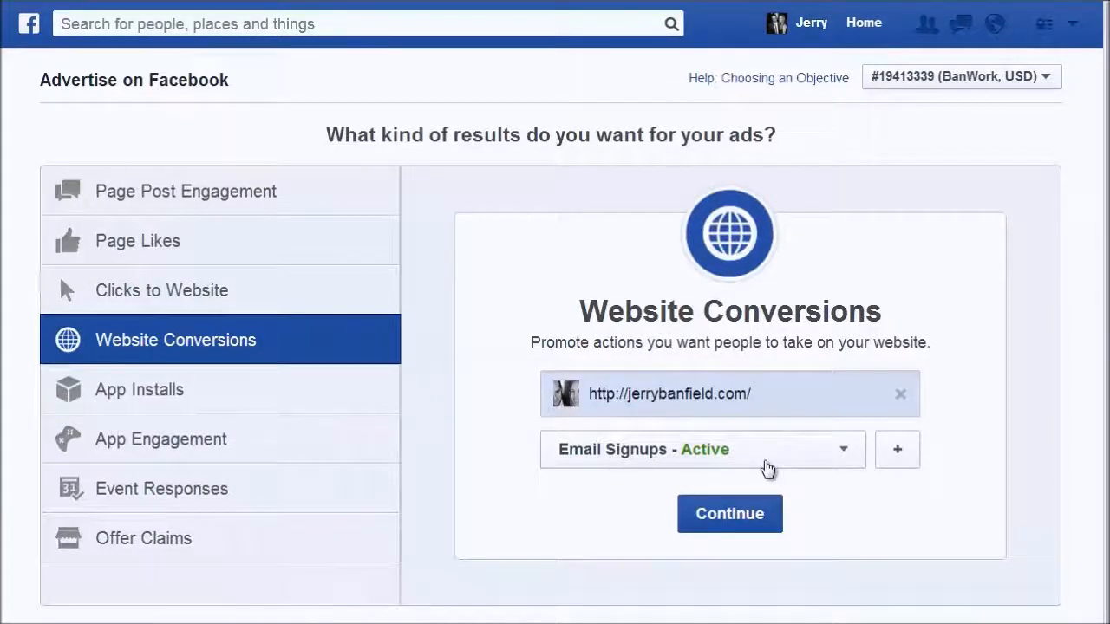
pyautogui.click(756, 466)
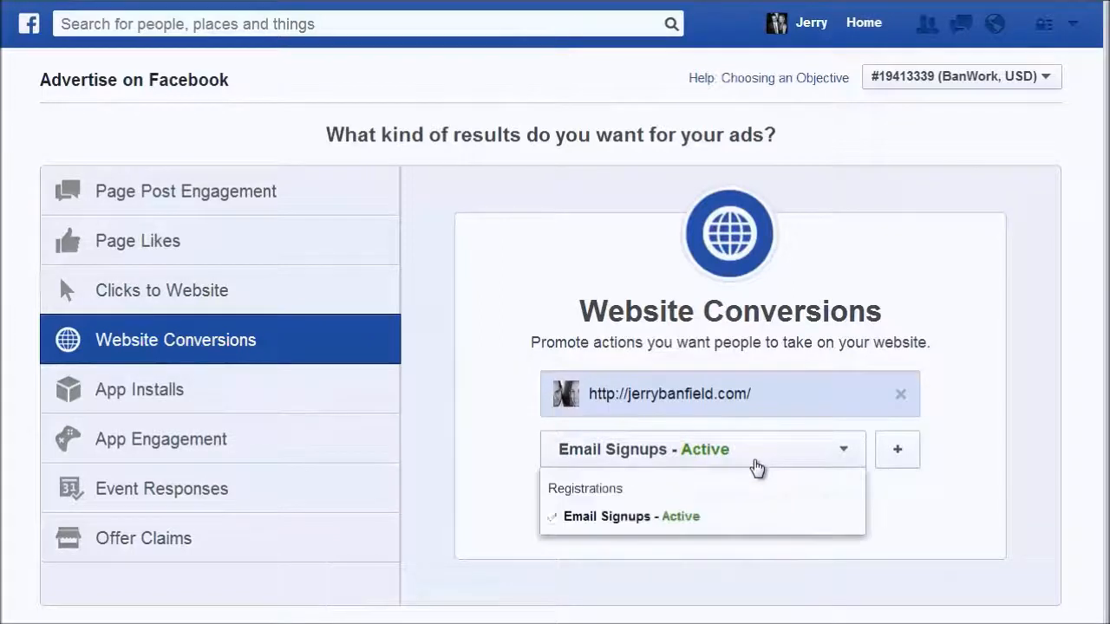
pyautogui.click(757, 468)
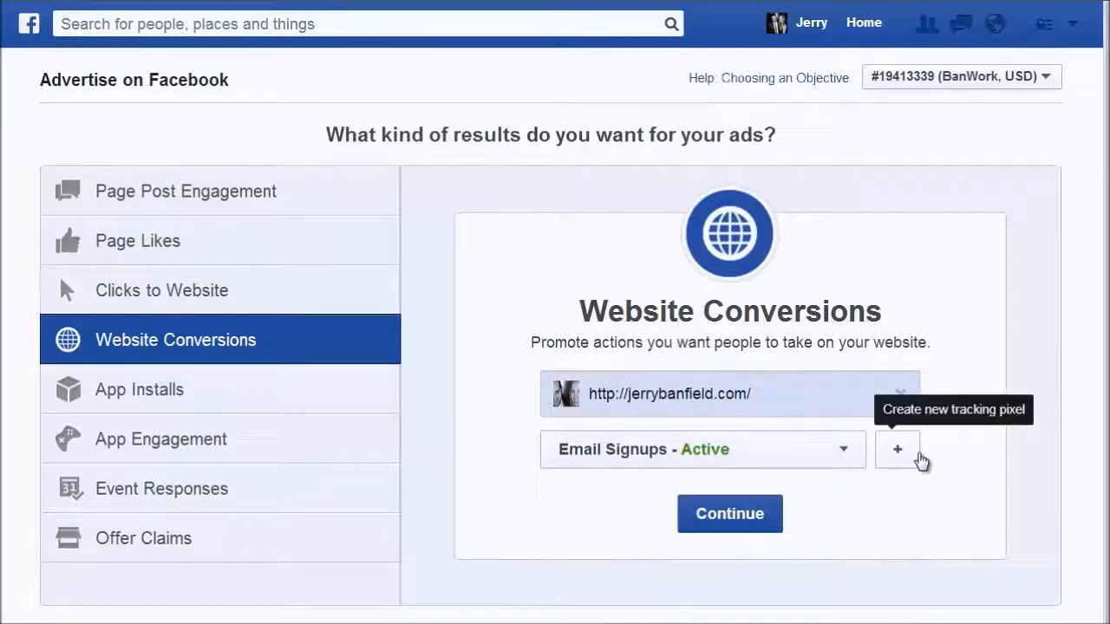
# View the App Installs objective and the App Engagement objective for the VoteLife app
pyautogui.click(153, 389)
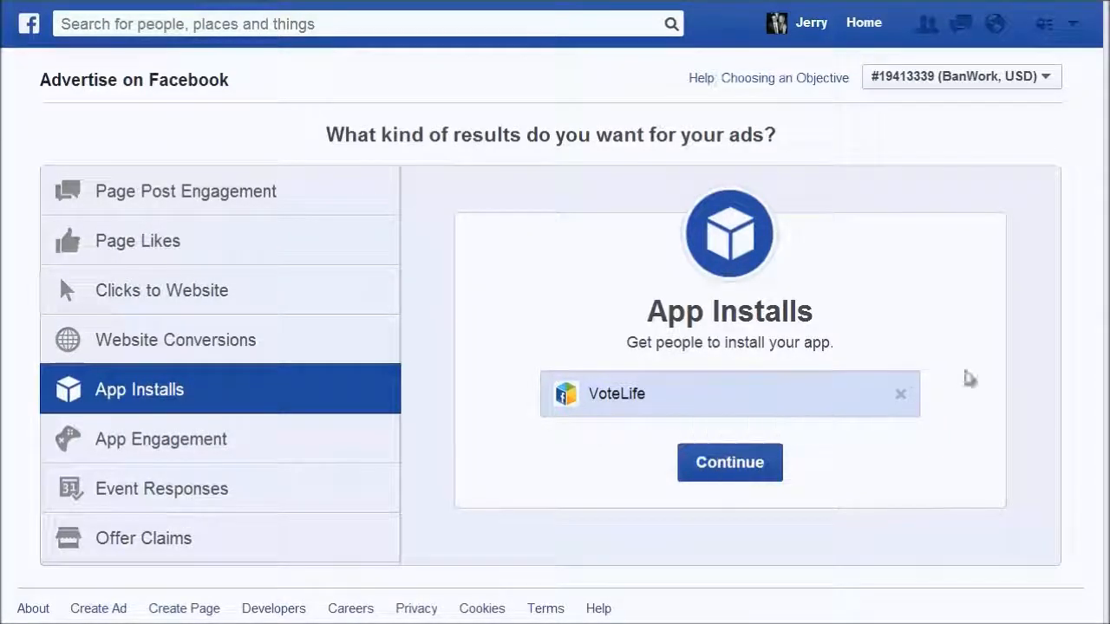
pyautogui.click(266, 439)
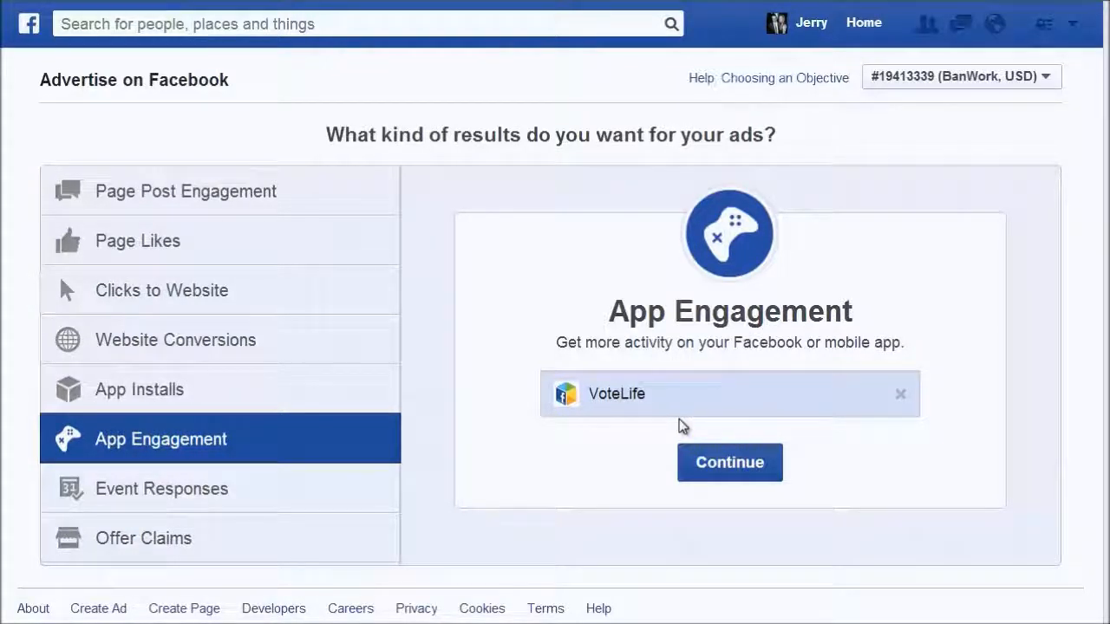
# Select the Event Responses objective, search the events for "real", and continue with the first Denver CO full band event instead
pyautogui.click(272, 485)
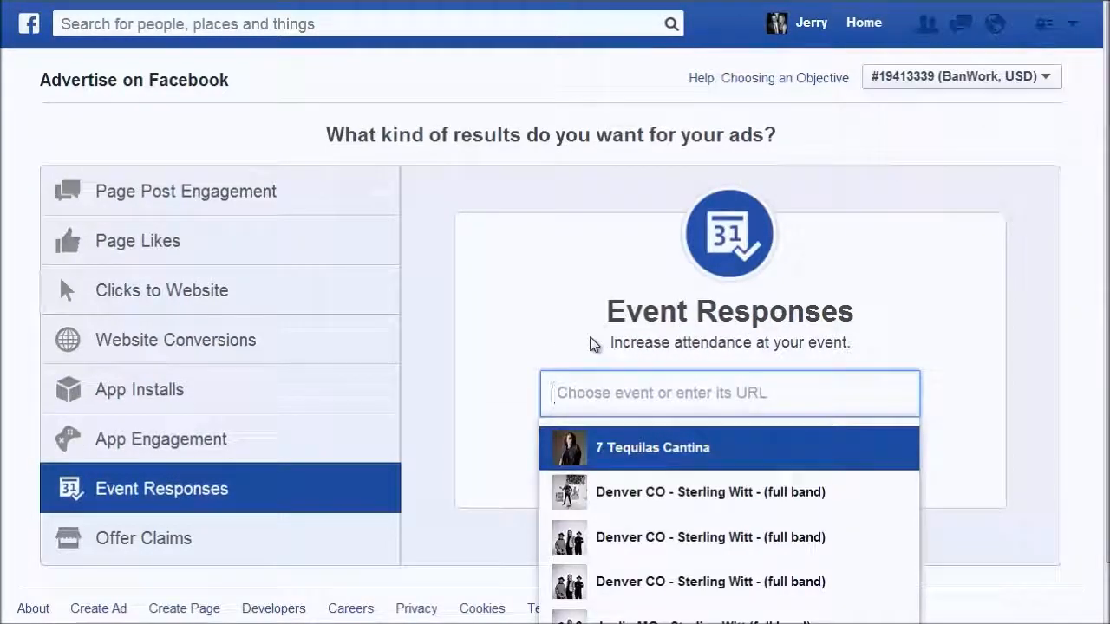
pyautogui.write('real')
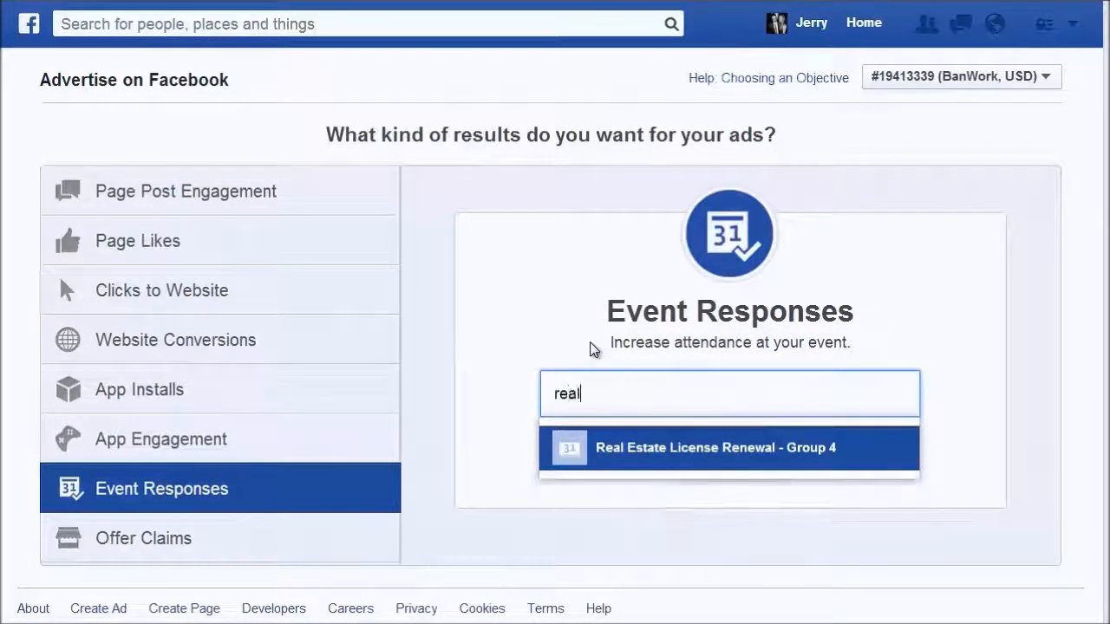
pyautogui.press('BackSpace')
pyautogui.press('BackSpace')
pyautogui.press('BackSpace')
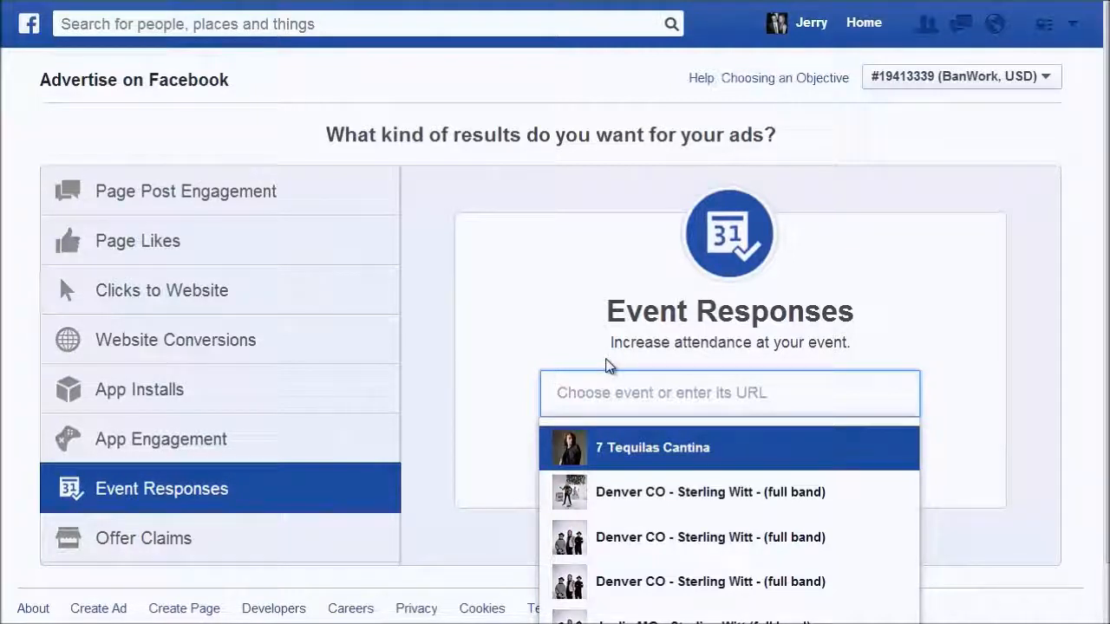
pyautogui.click(659, 492)
pyautogui.click(699, 487)
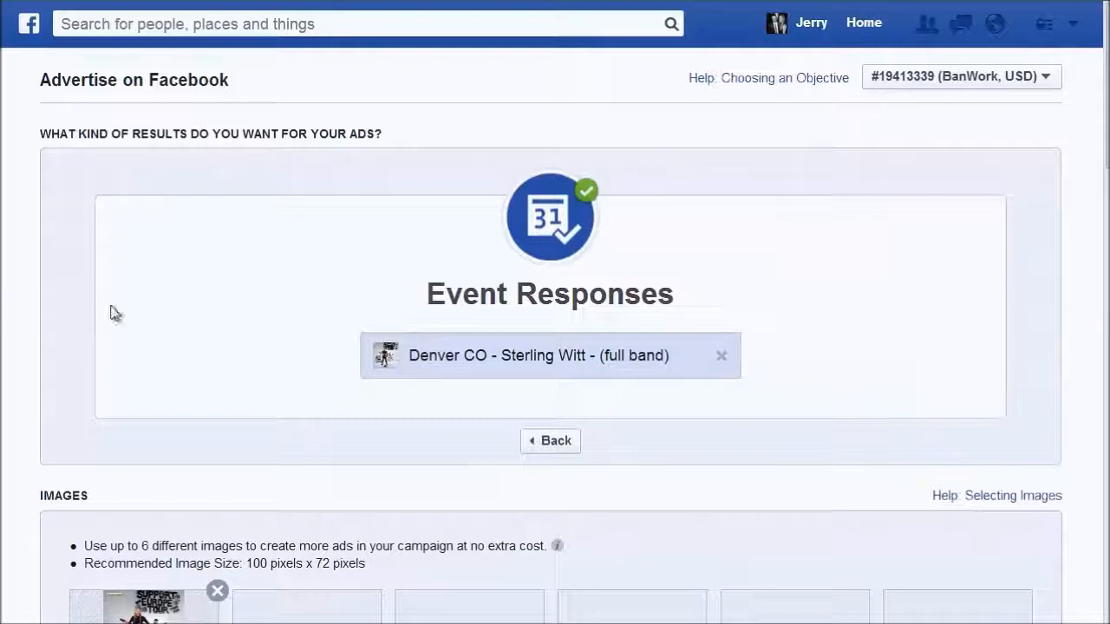
# Remove the chosen event and start a new ad from Ads Manager
pyautogui.click(721, 357)
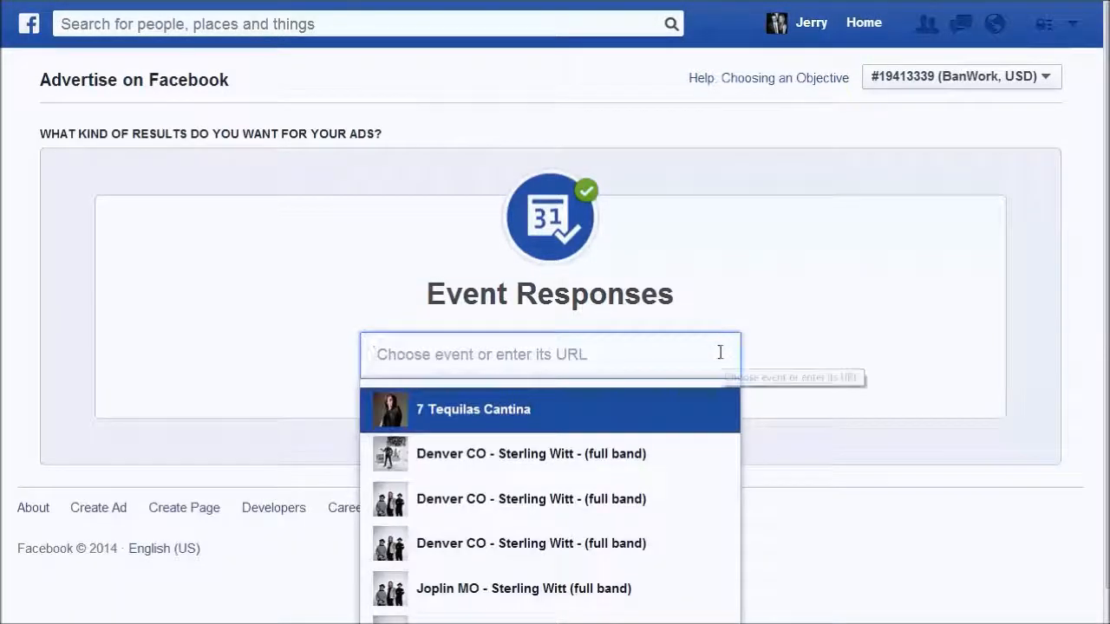
pyautogui.click(203, 286)
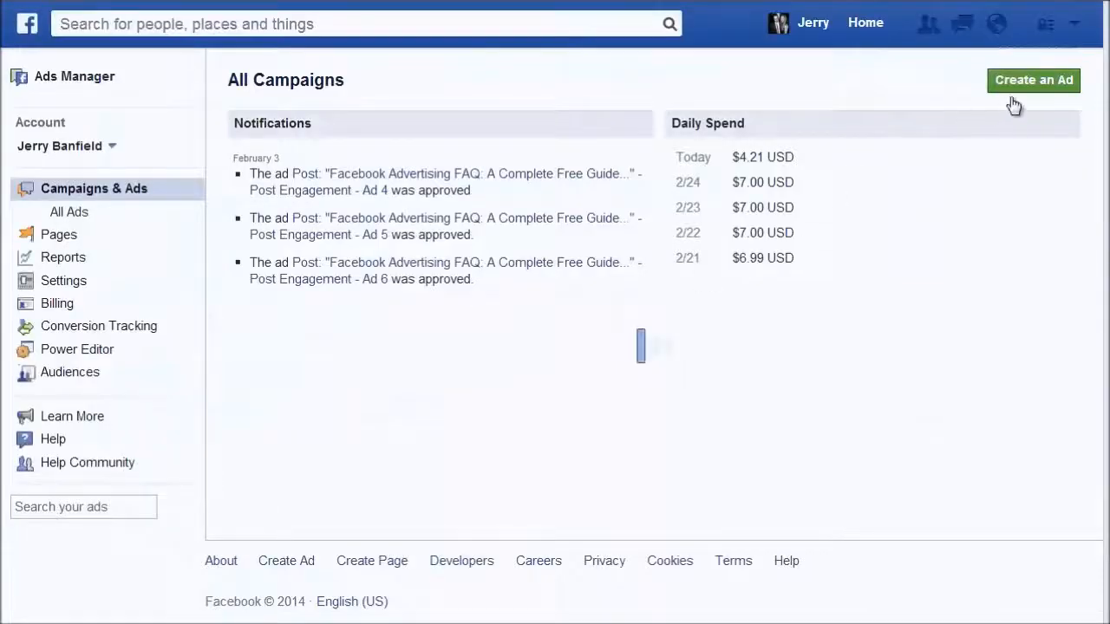
pyautogui.click(1028, 80)
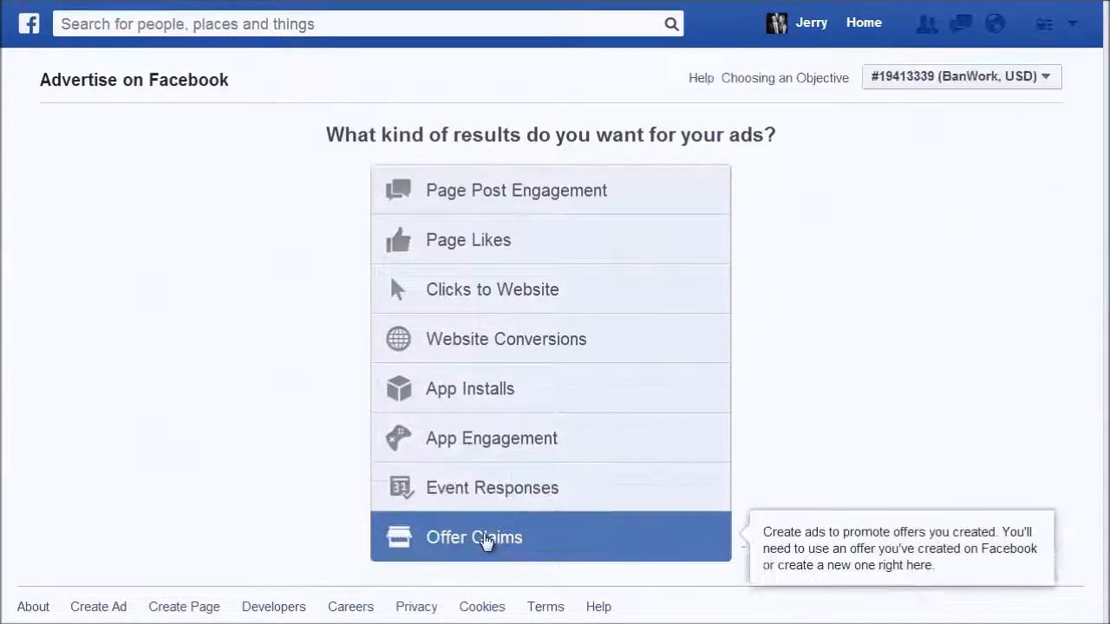
# Select the Offer Claims objective for the BanWork page, look at the form for creating a new offer post, and cancel it
pyautogui.click(485, 538)
pyautogui.write('ban')
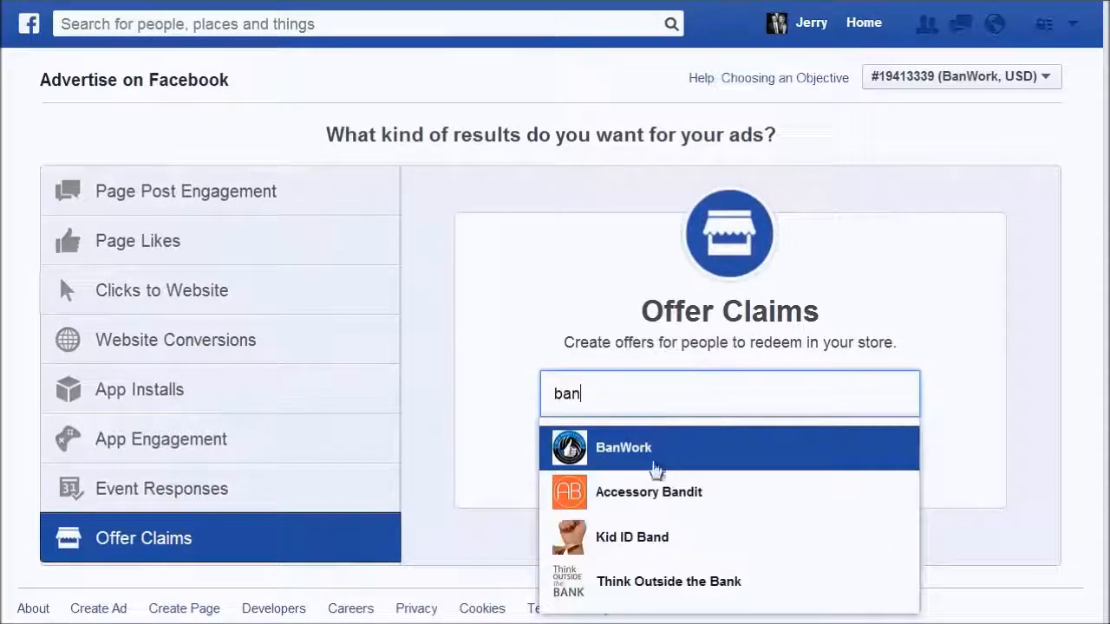
pyautogui.click(651, 450)
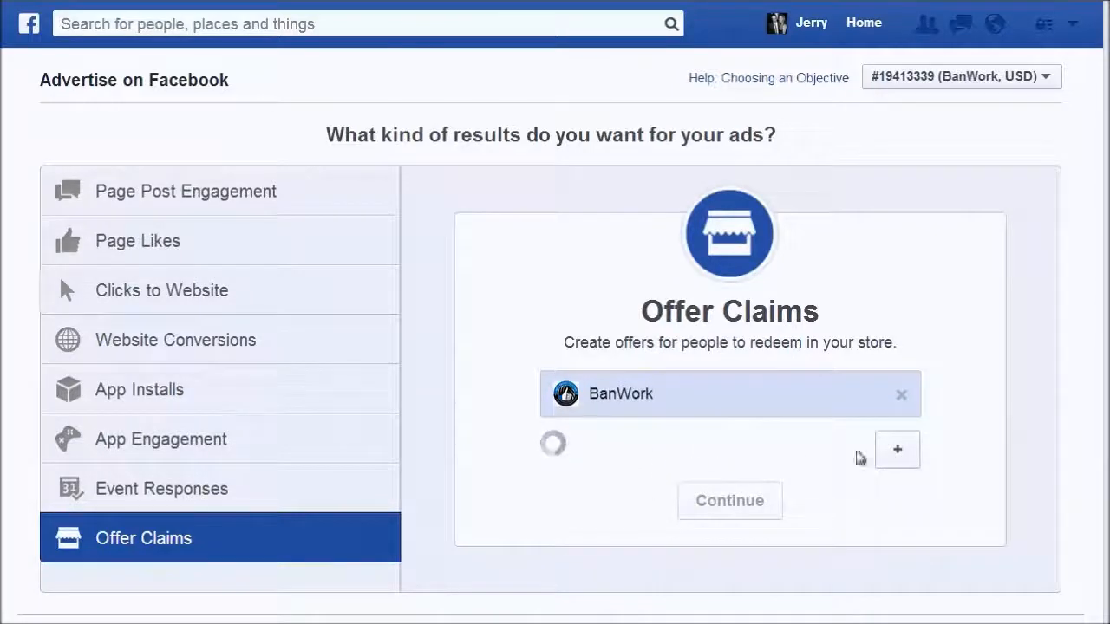
pyautogui.click(902, 453)
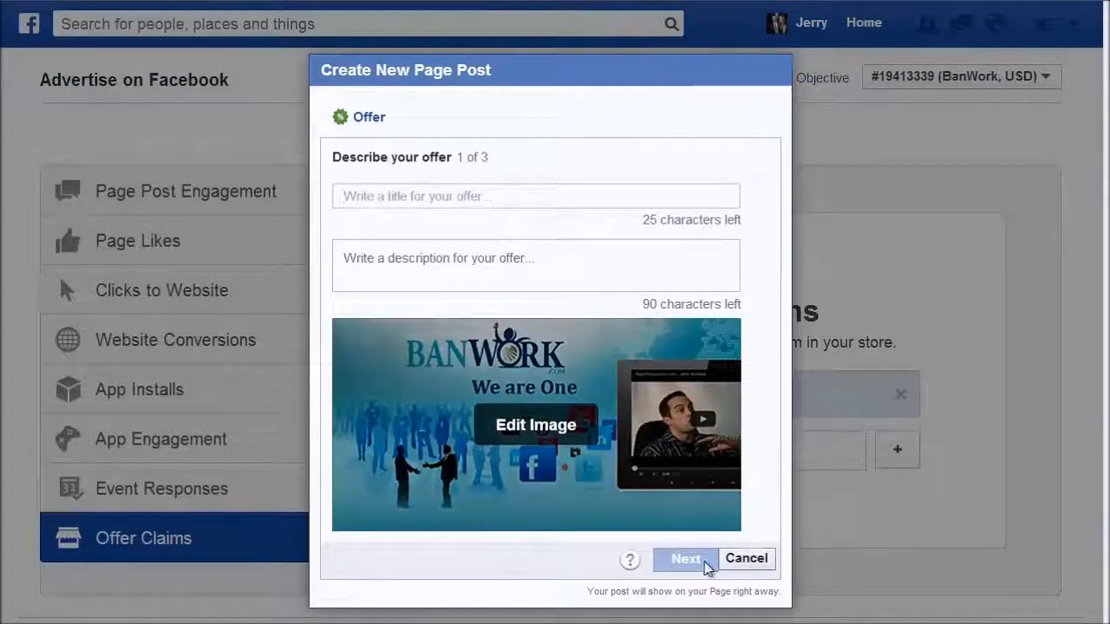
pyautogui.click(744, 560)
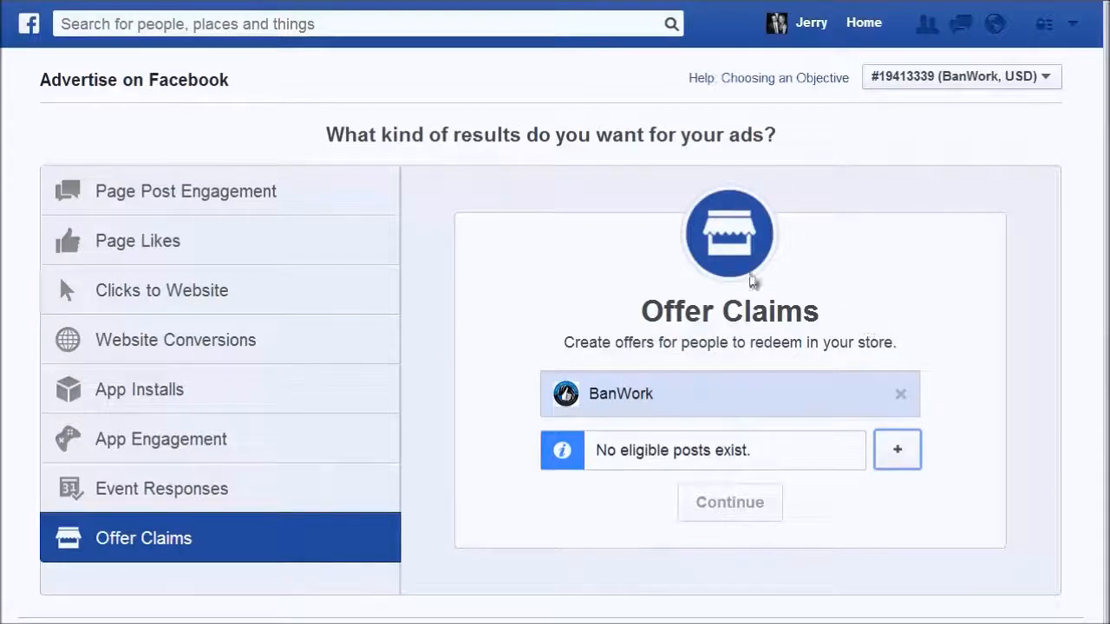
pyautogui.click(949, 292)
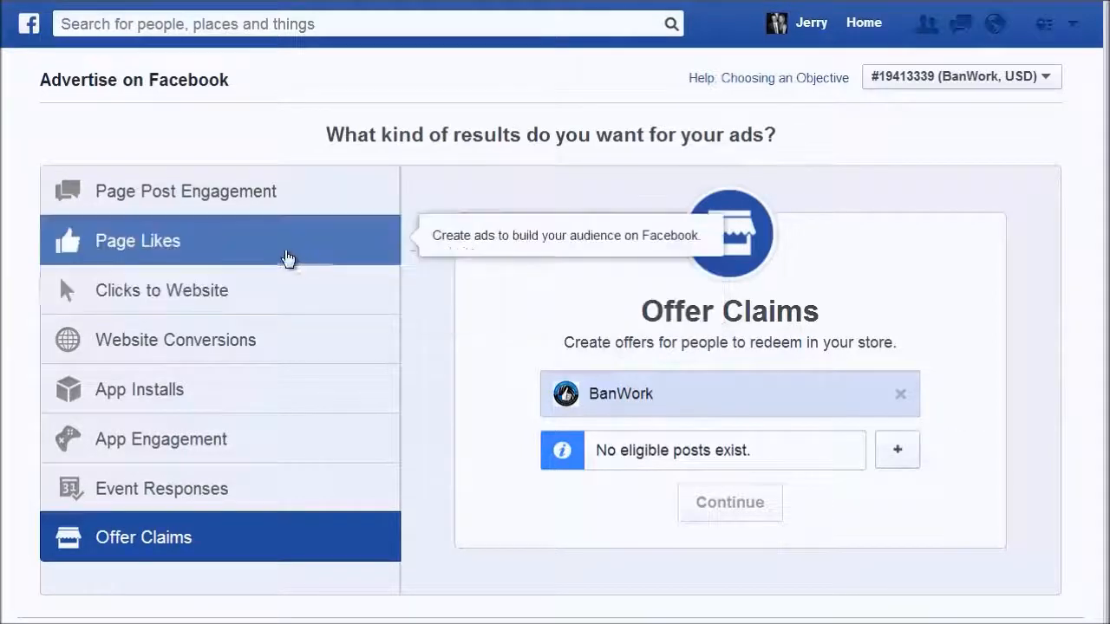
# Select the Page Likes objective and choose the BanWork page to promote
pyautogui.click(290, 255)
pyautogui.write('ban')
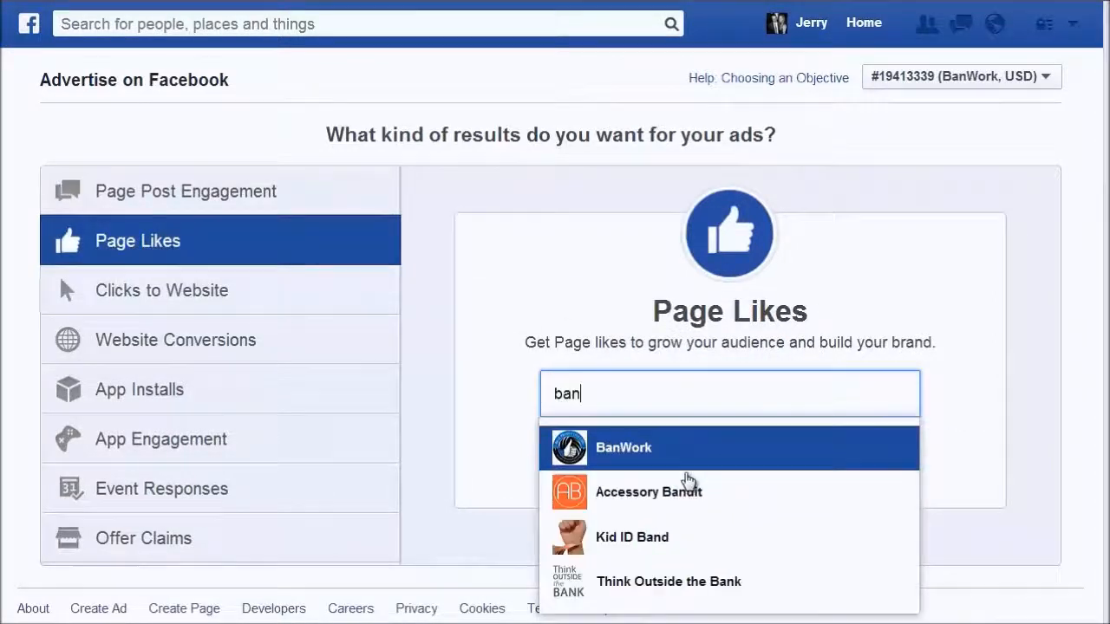
pyautogui.click(685, 458)
# Review how the ad image is positioned for the News Feed and Right Column placements, and close the repositioning view
pyautogui.scroll(-4, 710, 297)
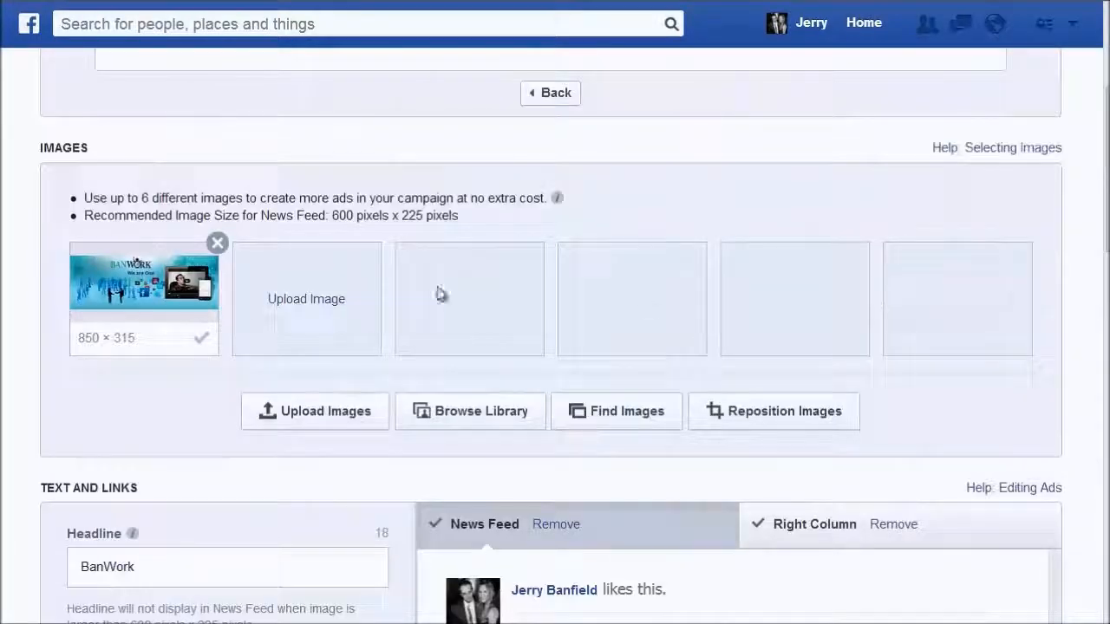
pyautogui.scroll(-1, 706, 249)
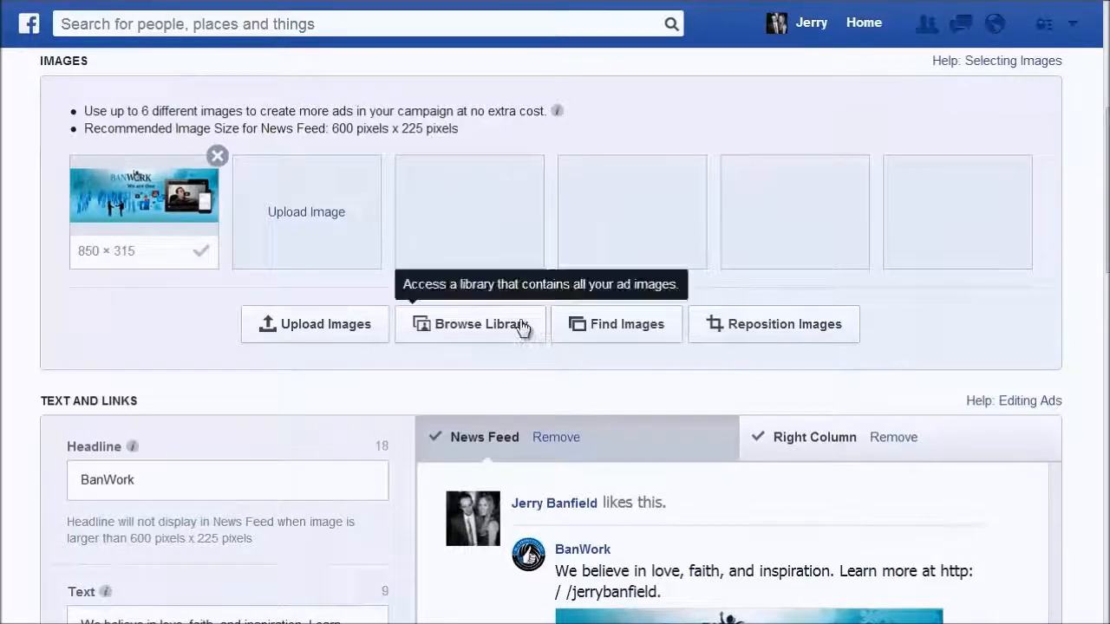
pyautogui.scroll(-1, 583, 347)
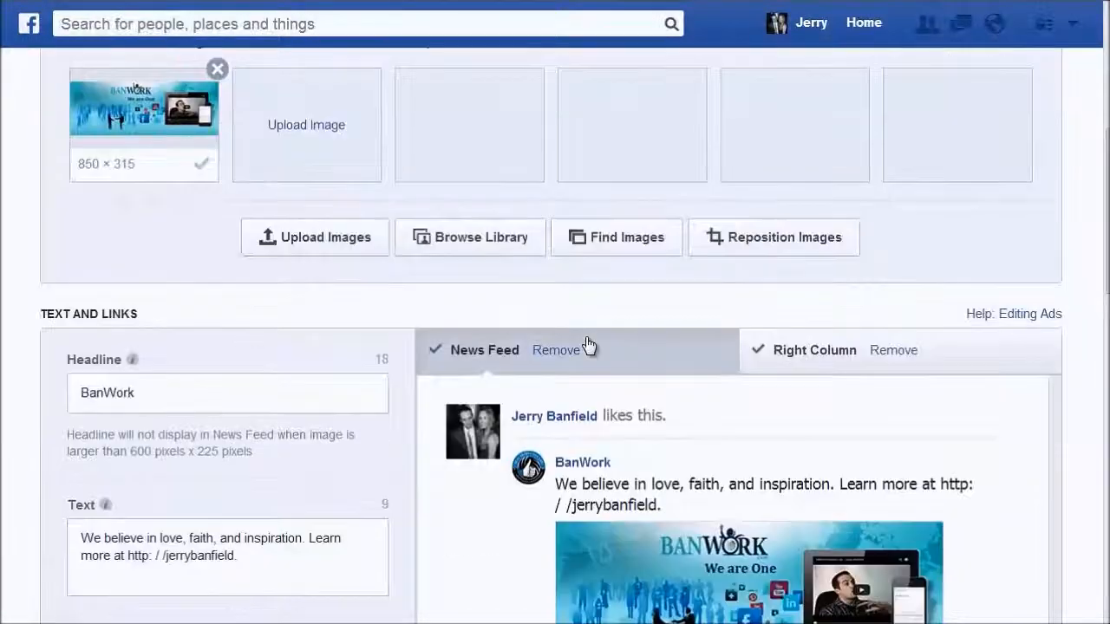
pyautogui.click(772, 238)
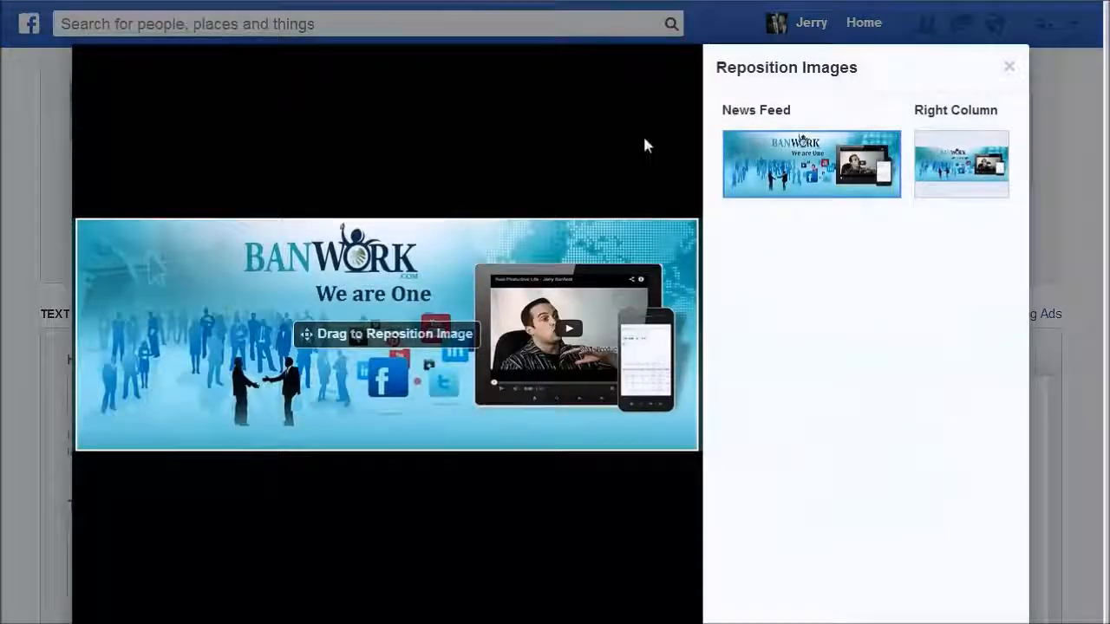
pyautogui.click(952, 164)
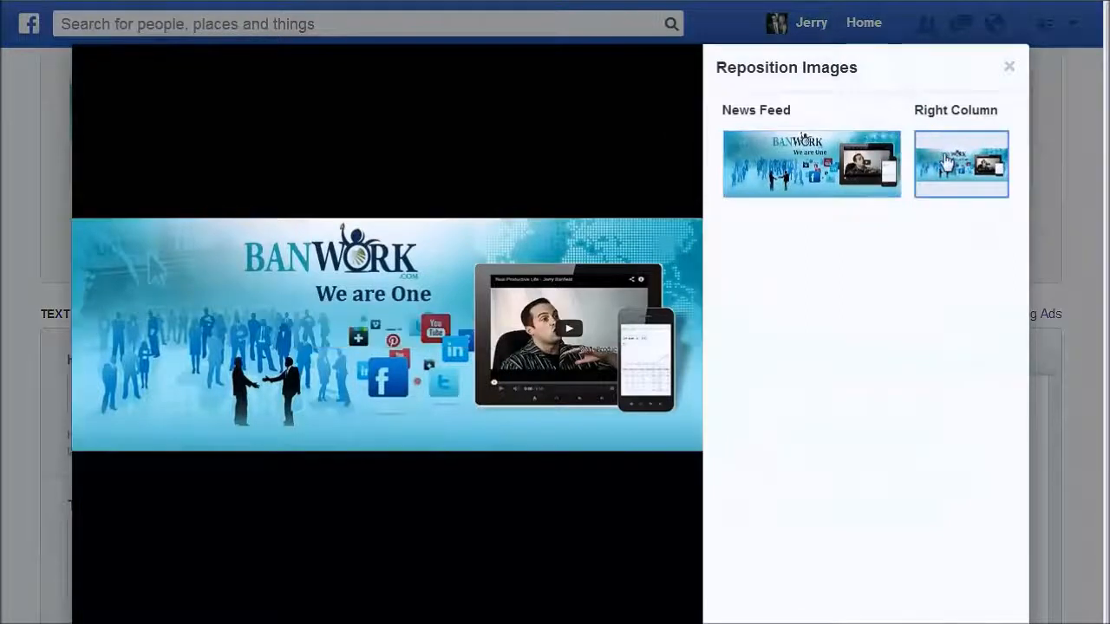
pyautogui.click(795, 171)
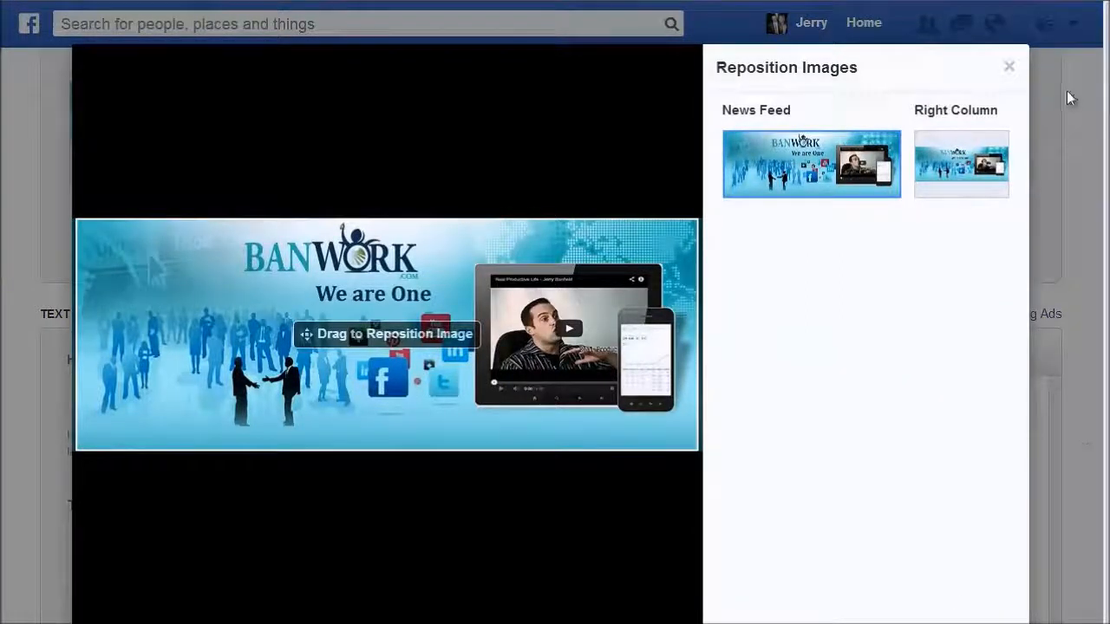
pyautogui.click(1009, 67)
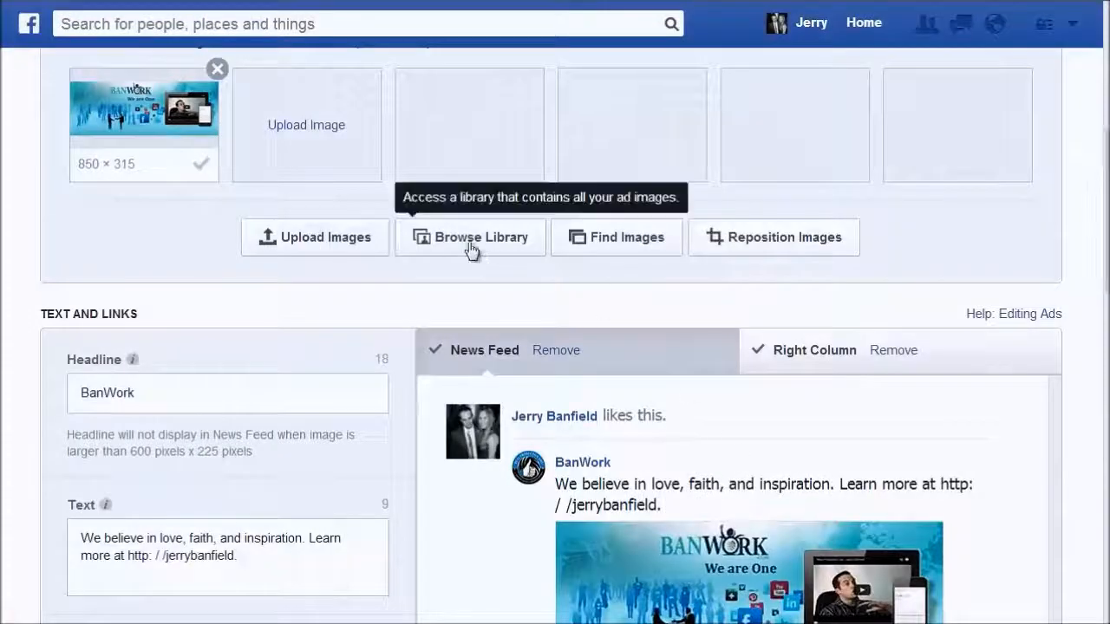
# Compare the ad's Right Column and News Feed previews, and change the headline to "BanWork: Headline"
pyautogui.scroll(-2, 473, 251)
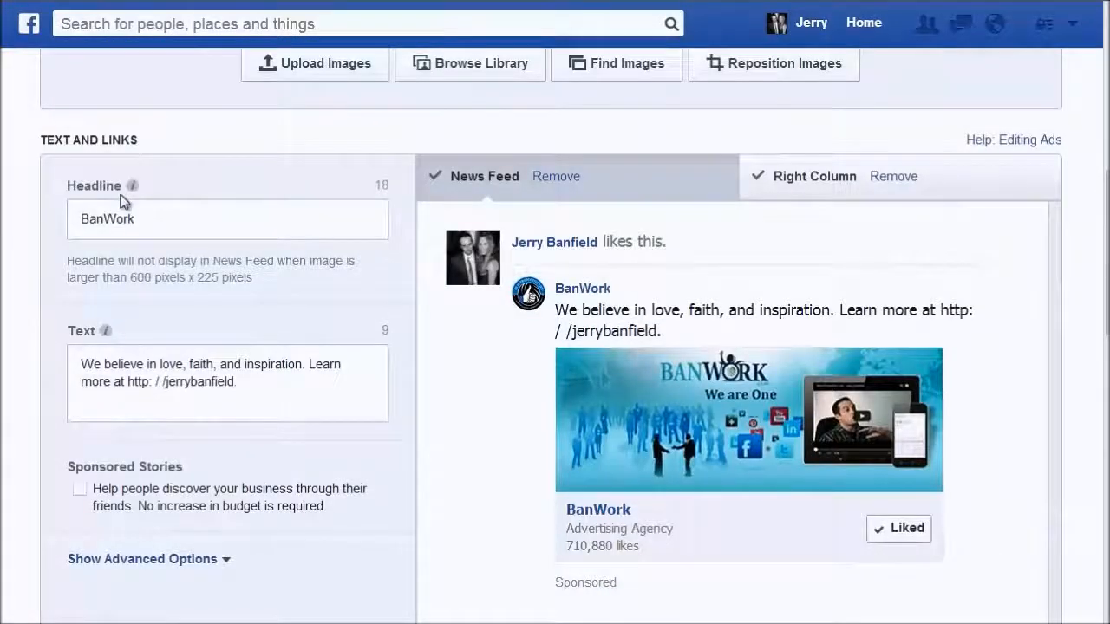
pyautogui.click(169, 210)
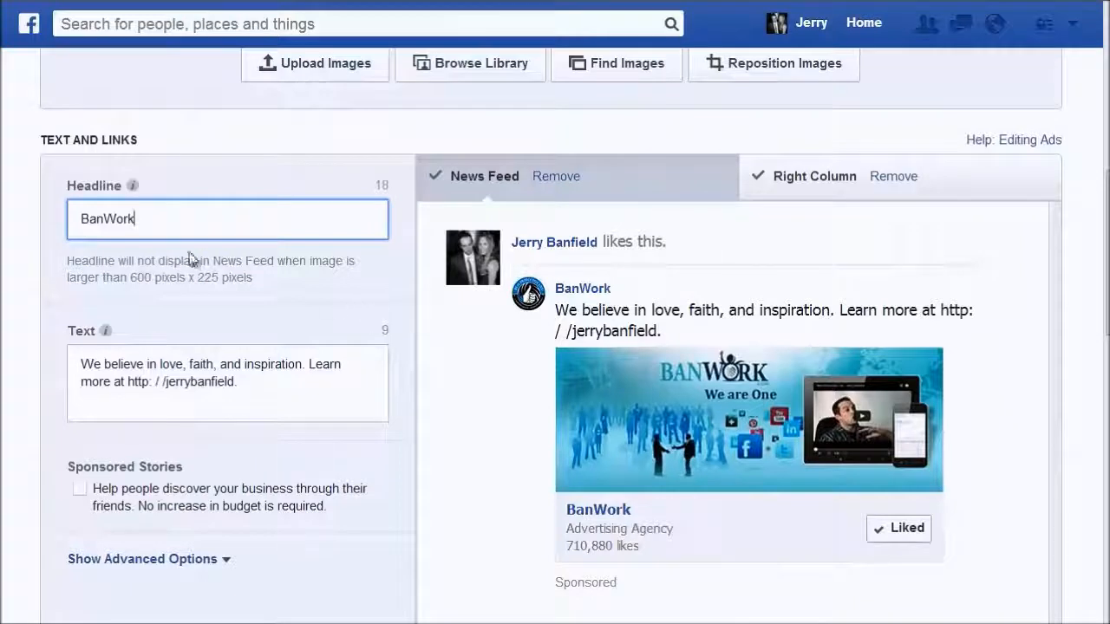
pyautogui.click(867, 176)
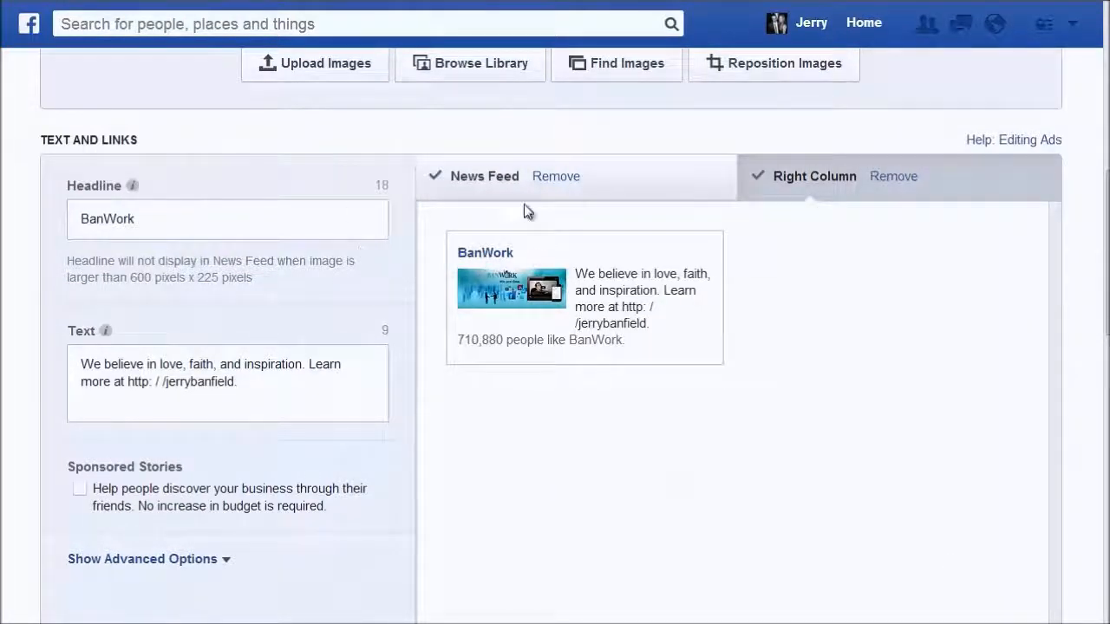
pyautogui.click(468, 182)
pyautogui.click(165, 214)
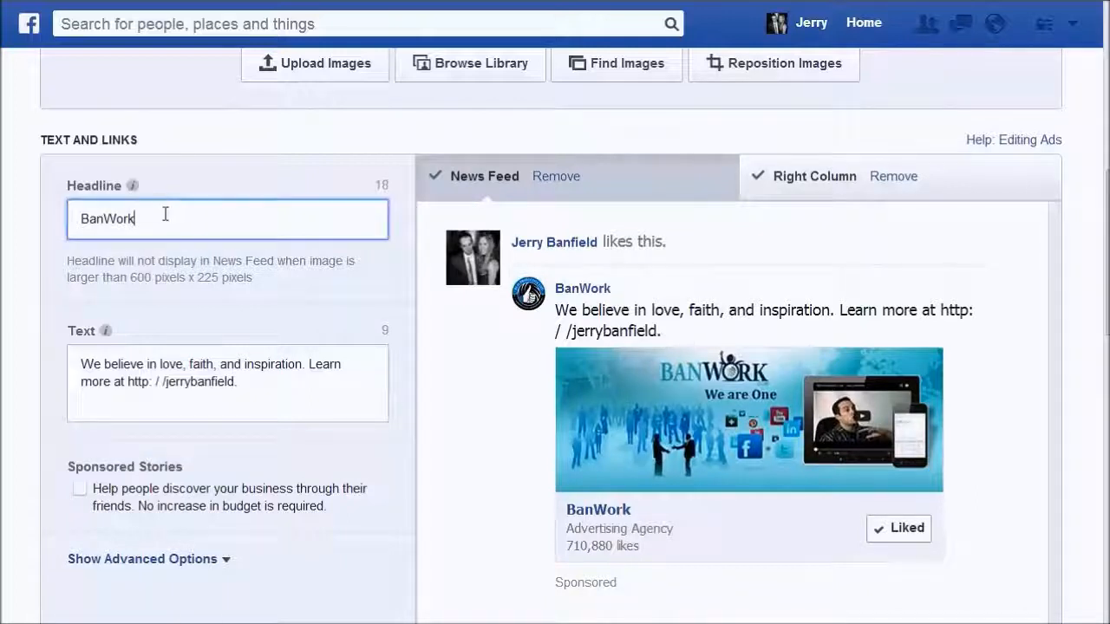
pyautogui.write(': Headline')
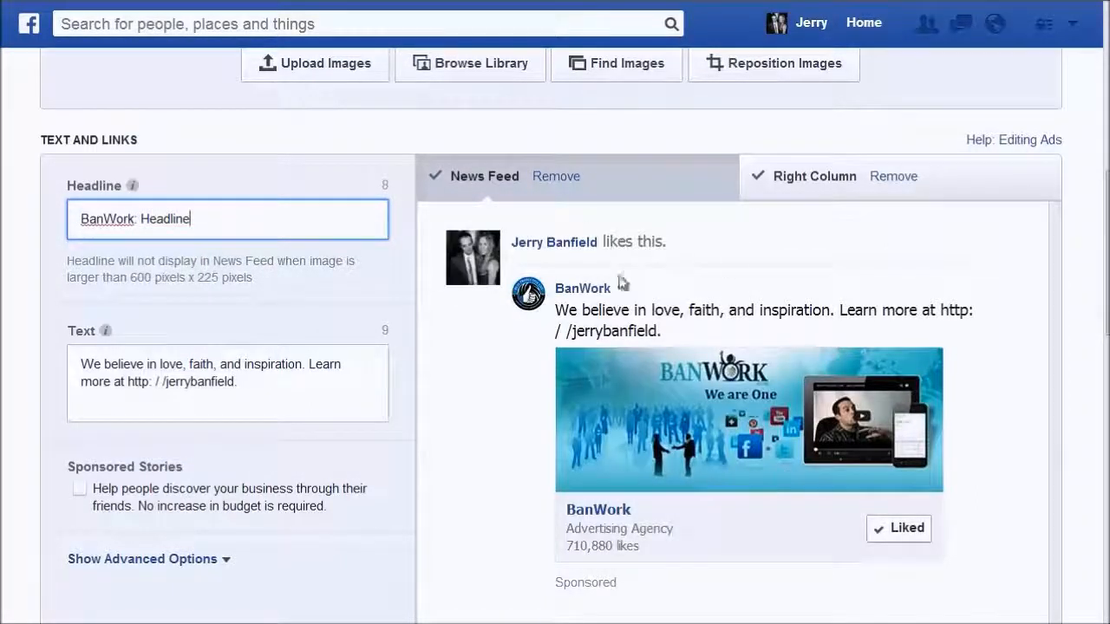
# Compare how the headline and body text appear in the ad's Right Column and News Feed previews
pyautogui.click(767, 184)
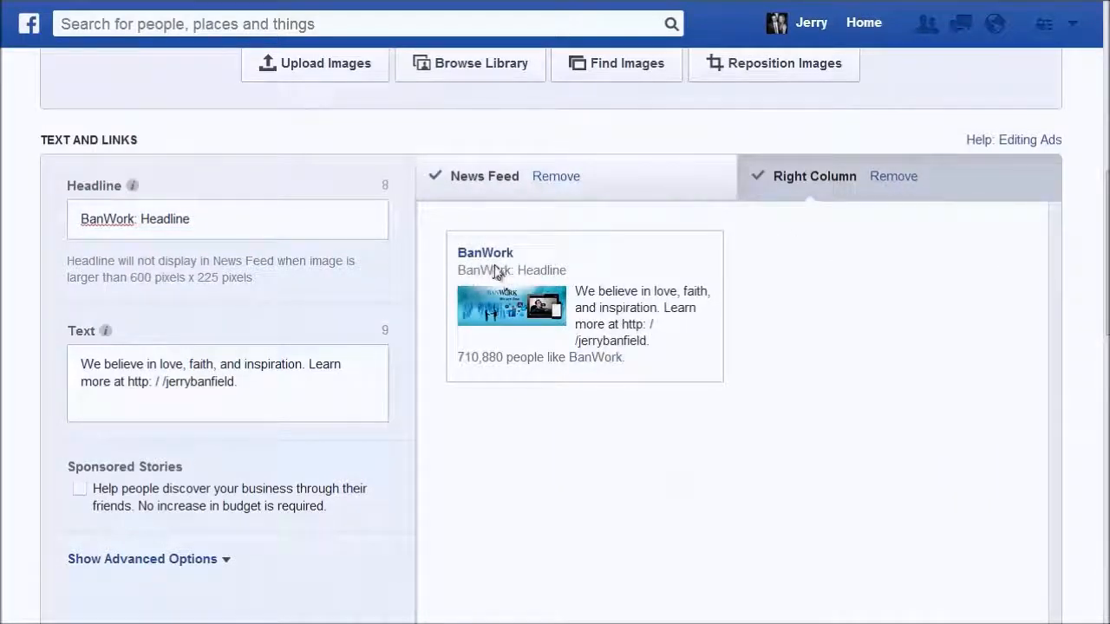
pyautogui.click(268, 374)
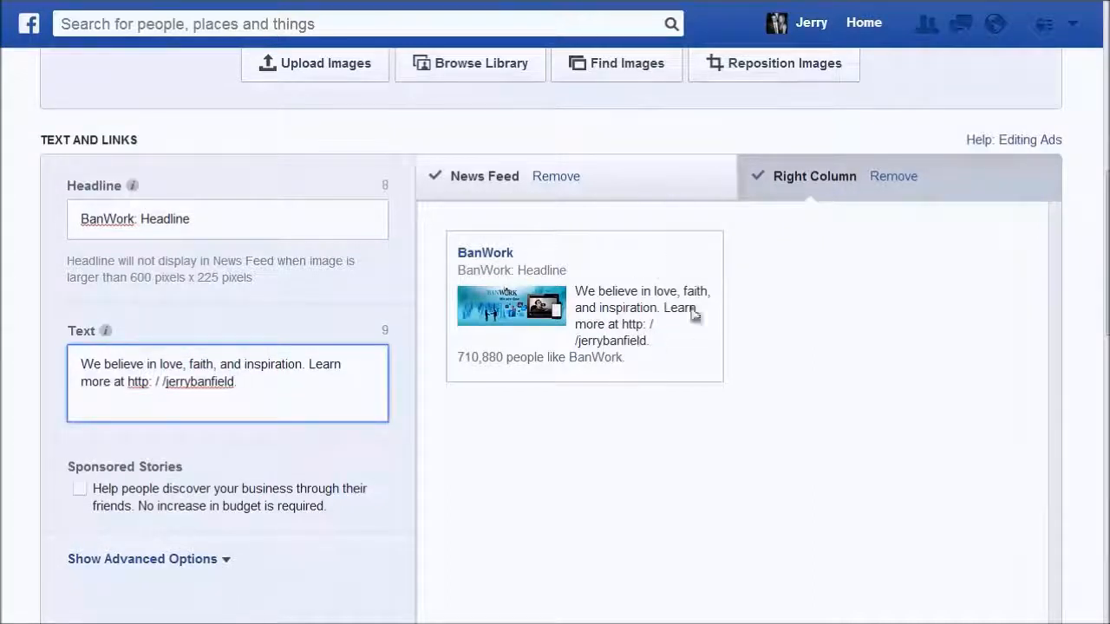
pyautogui.click(472, 182)
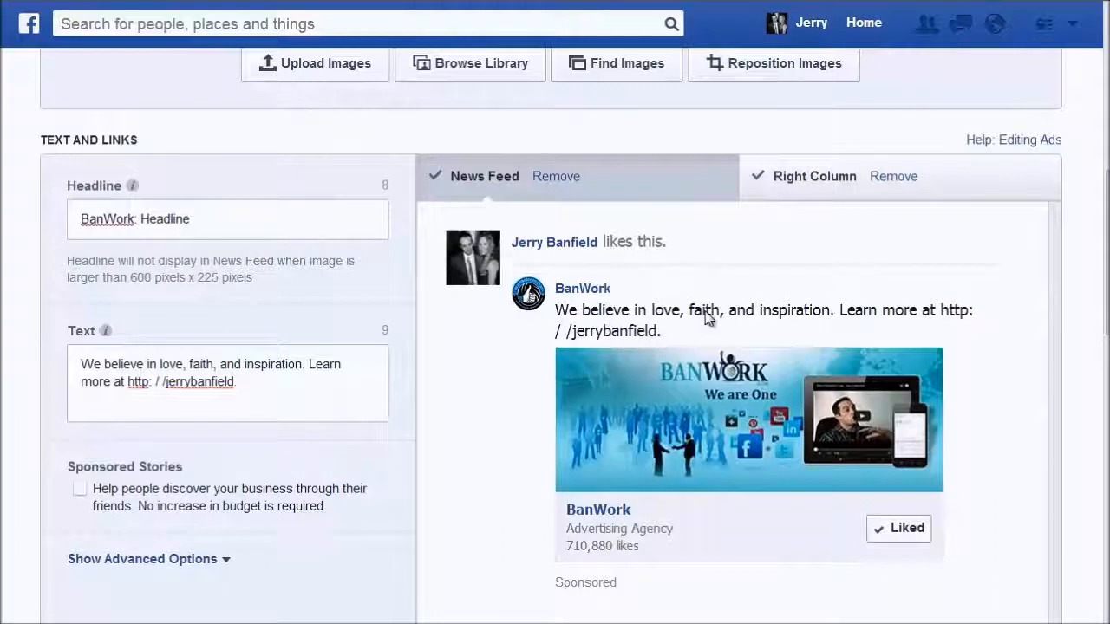
# Enable Sponsored Stories for the ad and set its advanced Landing View option to Hire
pyautogui.scroll(-1, 106, 382)
pyautogui.click(80, 403)
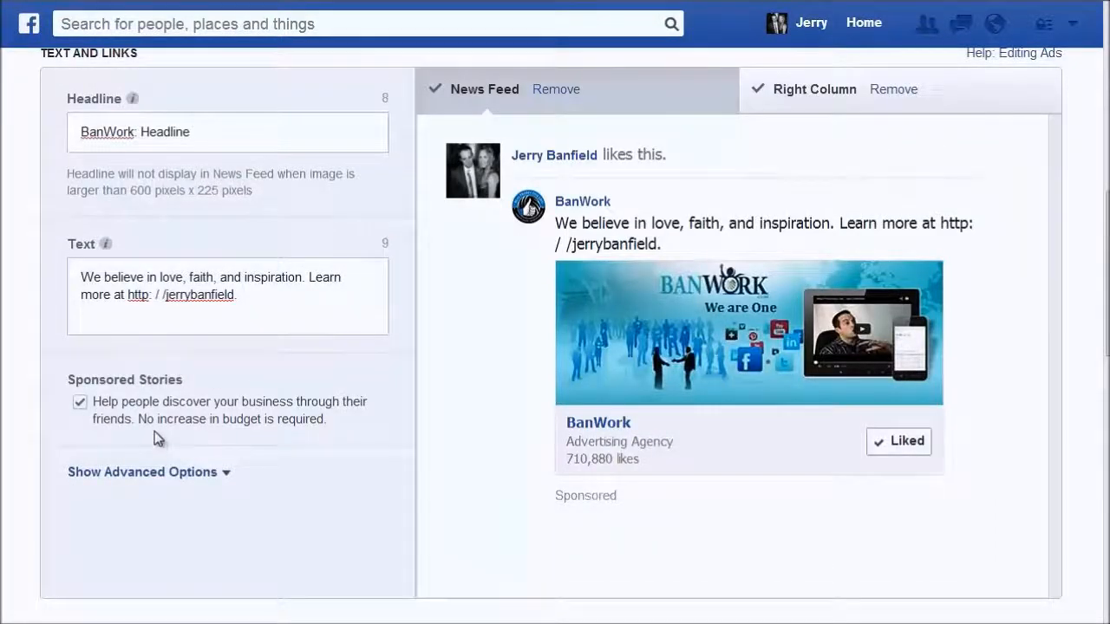
pyautogui.click(159, 473)
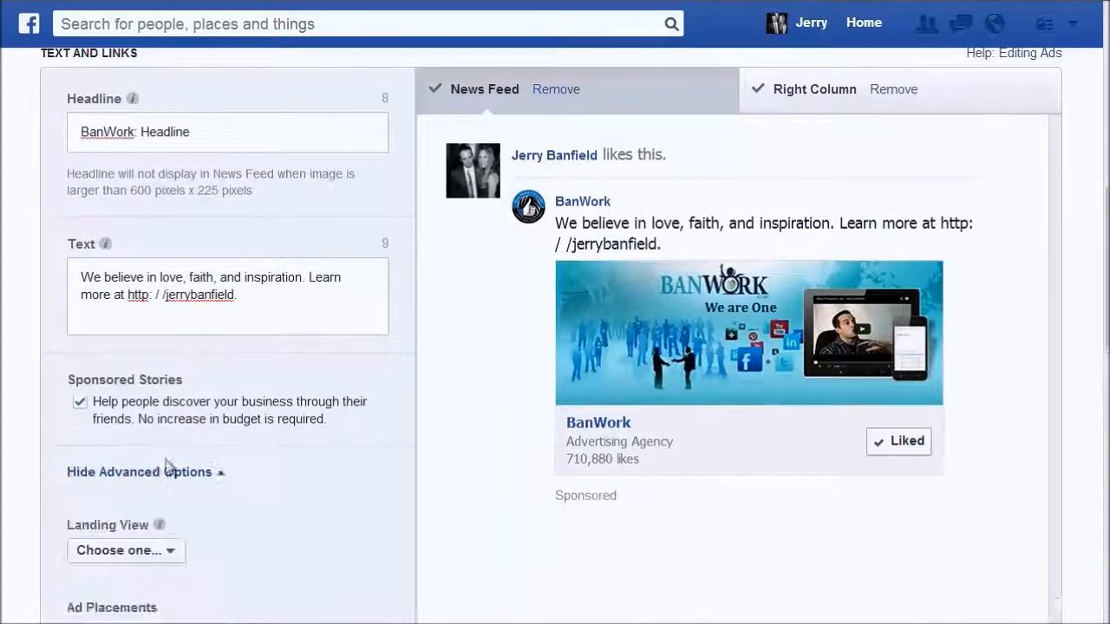
pyautogui.scroll(-2, 161, 471)
pyautogui.click(128, 380)
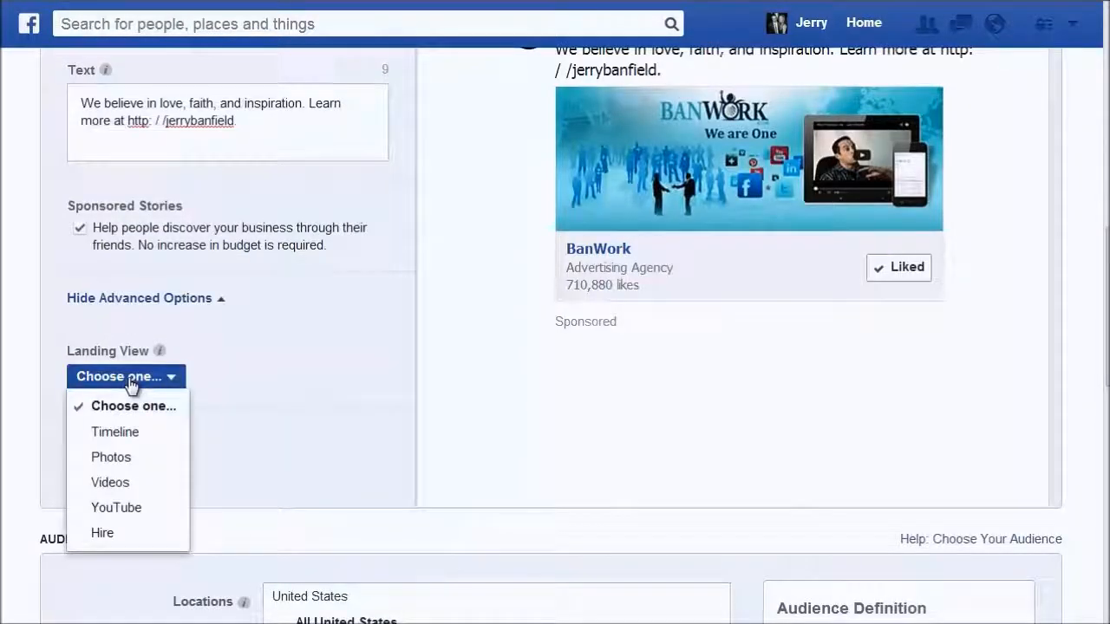
pyautogui.click(104, 531)
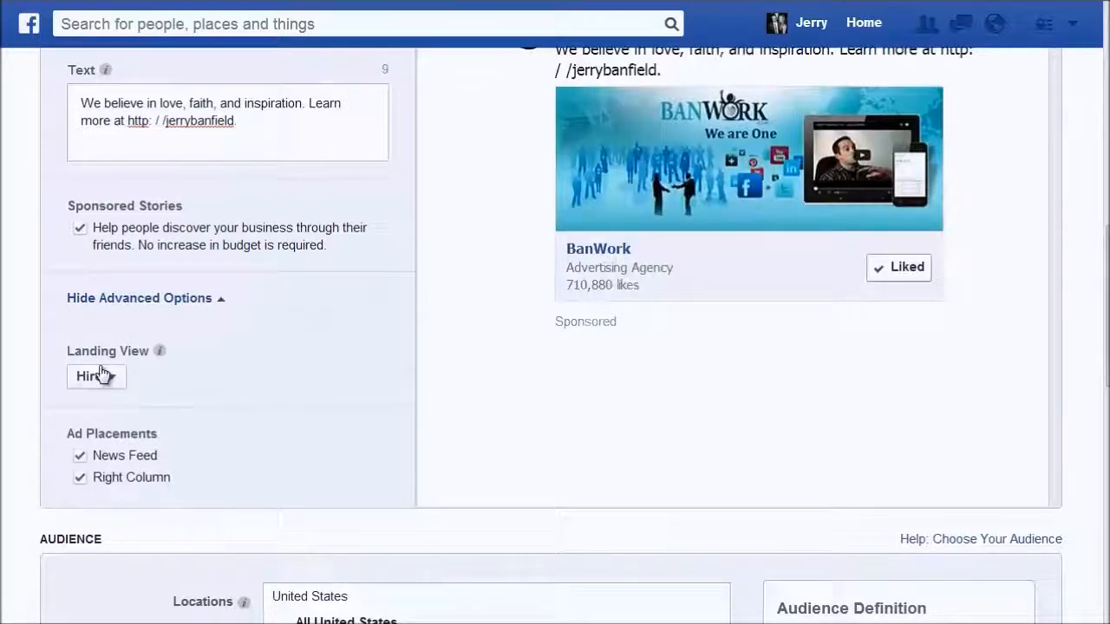
pyautogui.scroll(1, 102, 375)
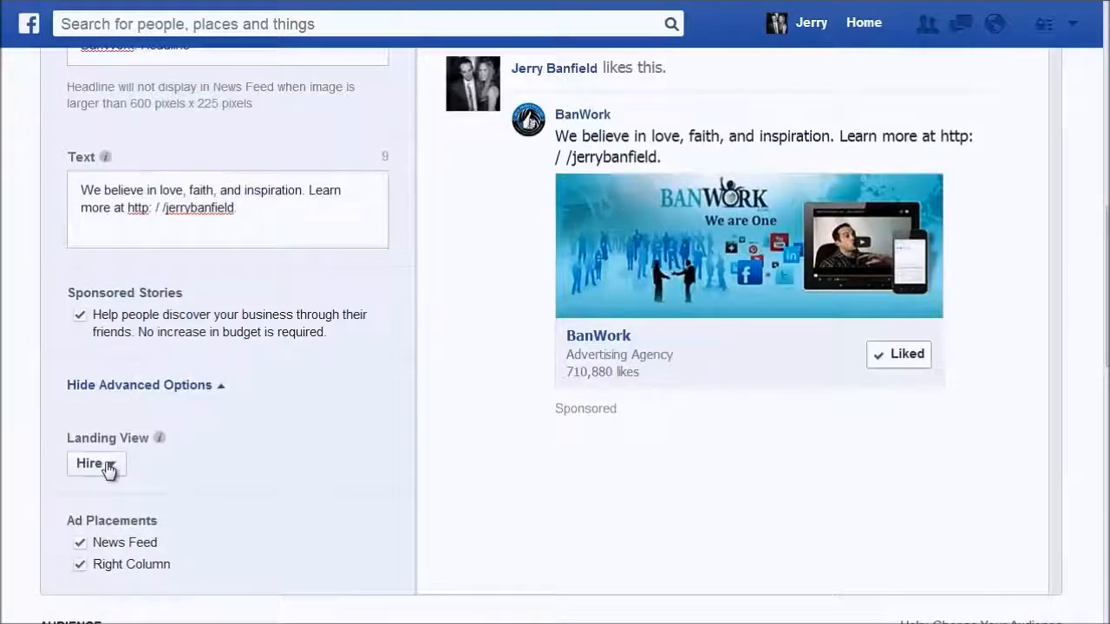
pyautogui.scroll(-1, 103, 477)
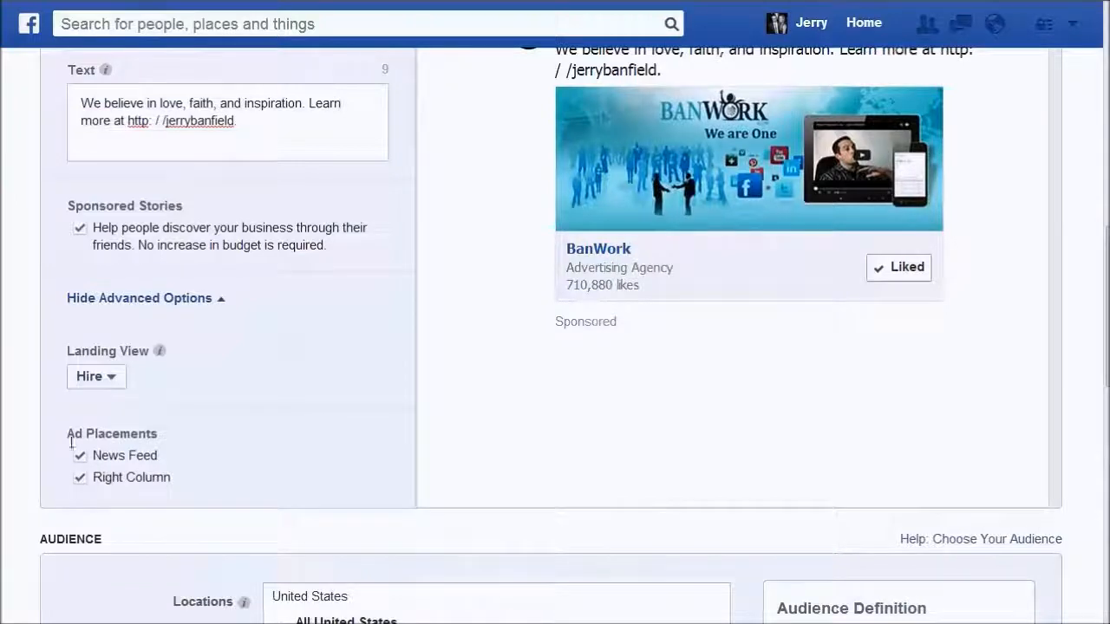
# Check the audience's minimum age choices and set the targeted language to English (All)
pyautogui.scroll(2, 426, 408)
pyautogui.scroll(-6, 75, 483)
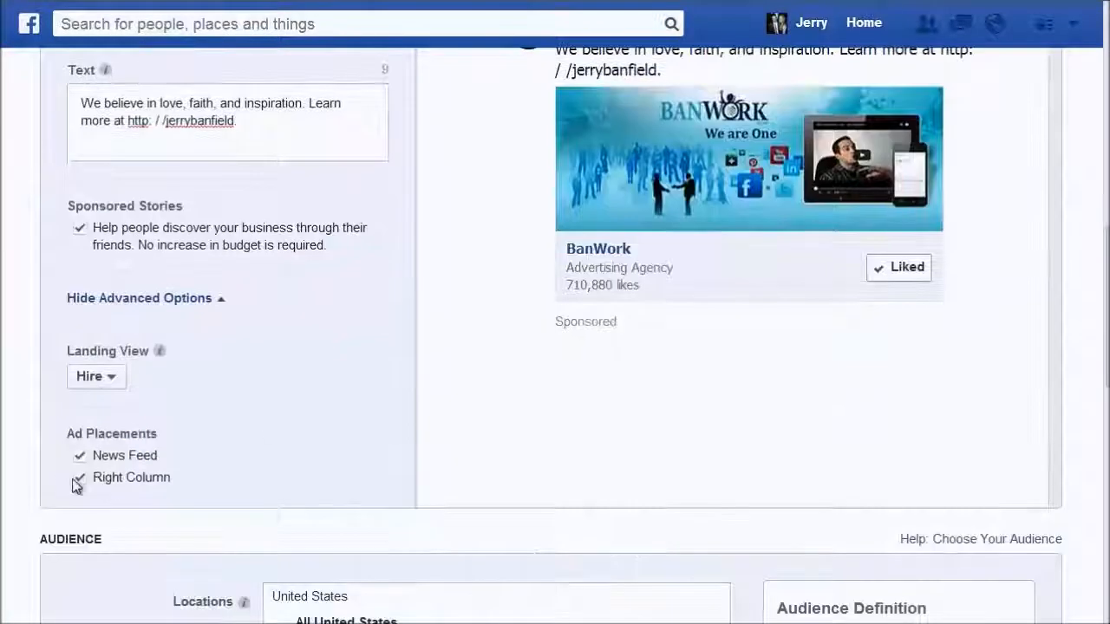
pyautogui.scroll(-1, 252, 364)
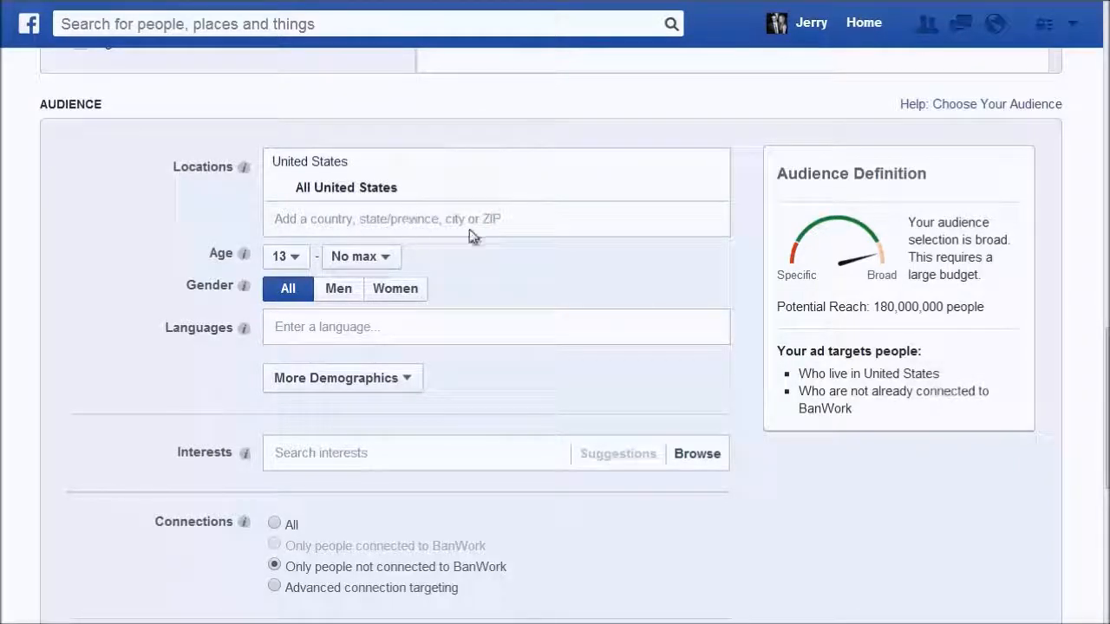
pyautogui.scroll(-2, 511, 236)
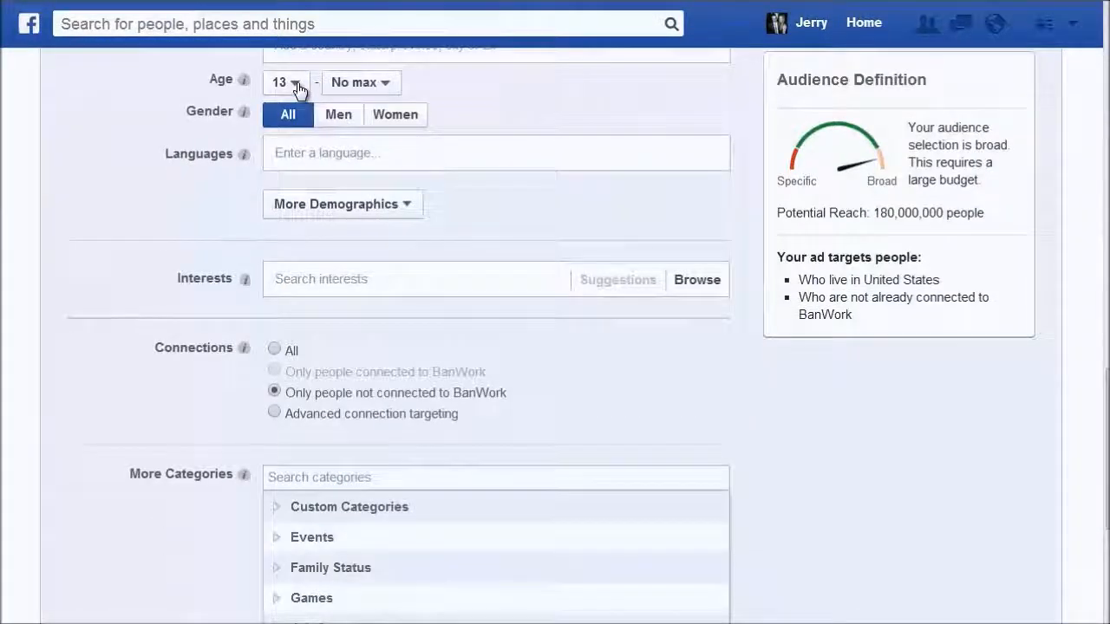
pyautogui.click(297, 85)
pyautogui.click(299, 86)
pyautogui.click(335, 152)
pyautogui.write('en')
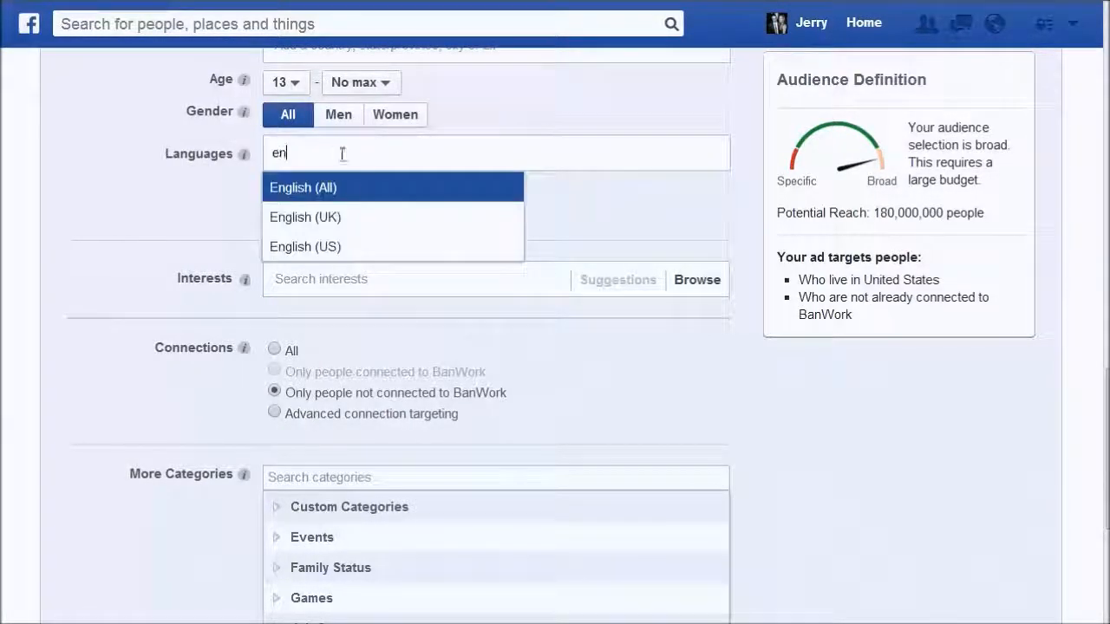
pyautogui.click(339, 193)
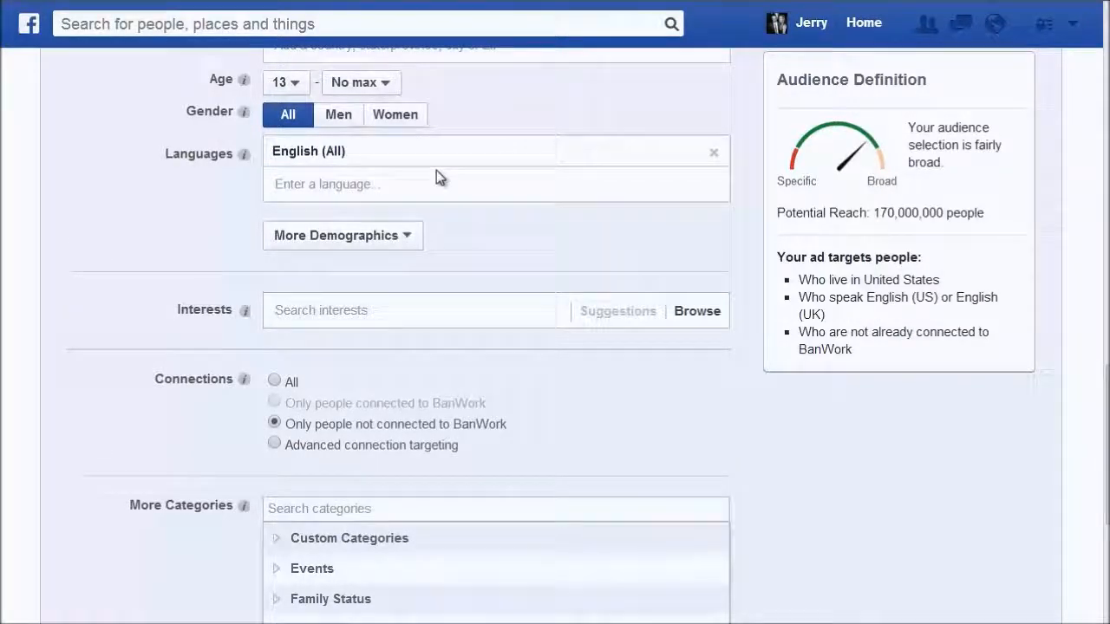
# Add the Relationship Status, Education Level, School and Workplaces demographic criteria to the audience
pyautogui.click(381, 236)
pyautogui.click(381, 236)
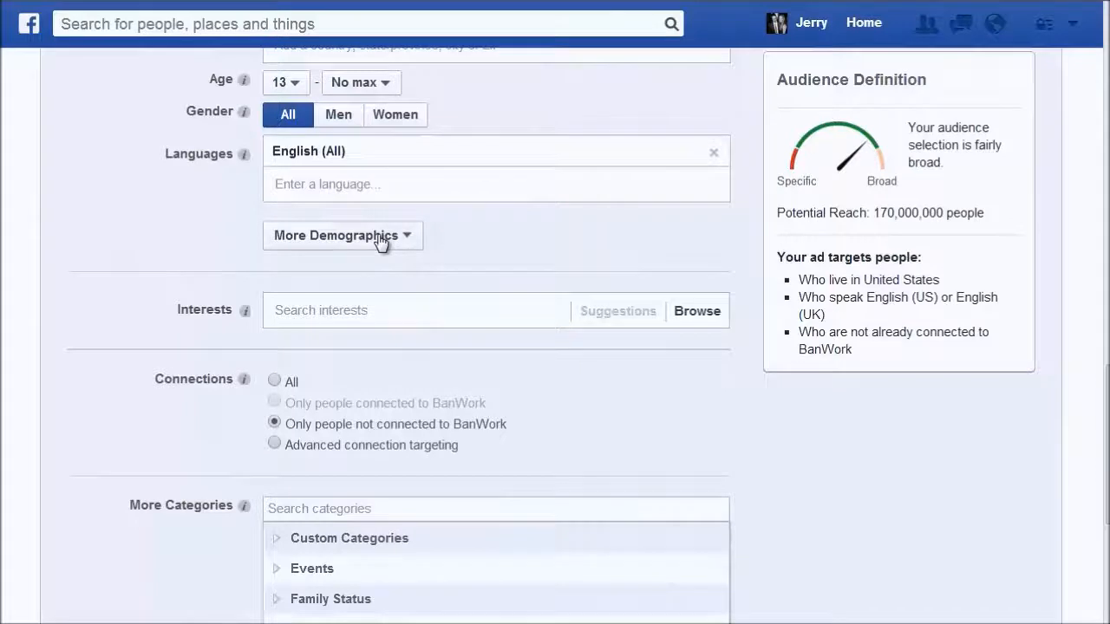
pyautogui.click(381, 240)
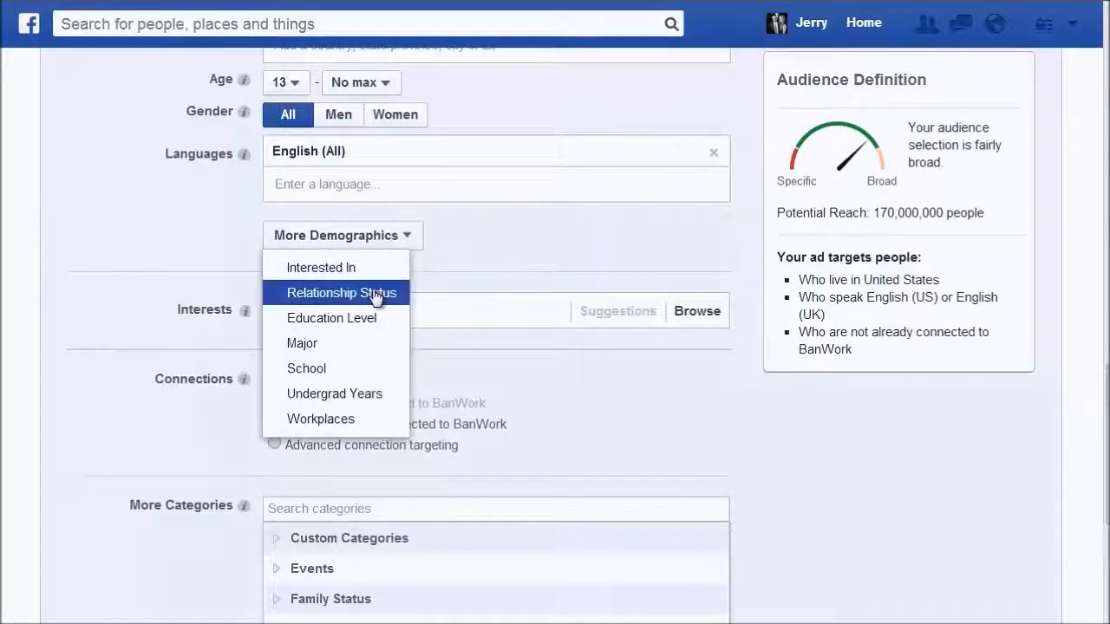
pyautogui.click(384, 292)
pyautogui.scroll(-1, 376, 260)
pyautogui.click(344, 263)
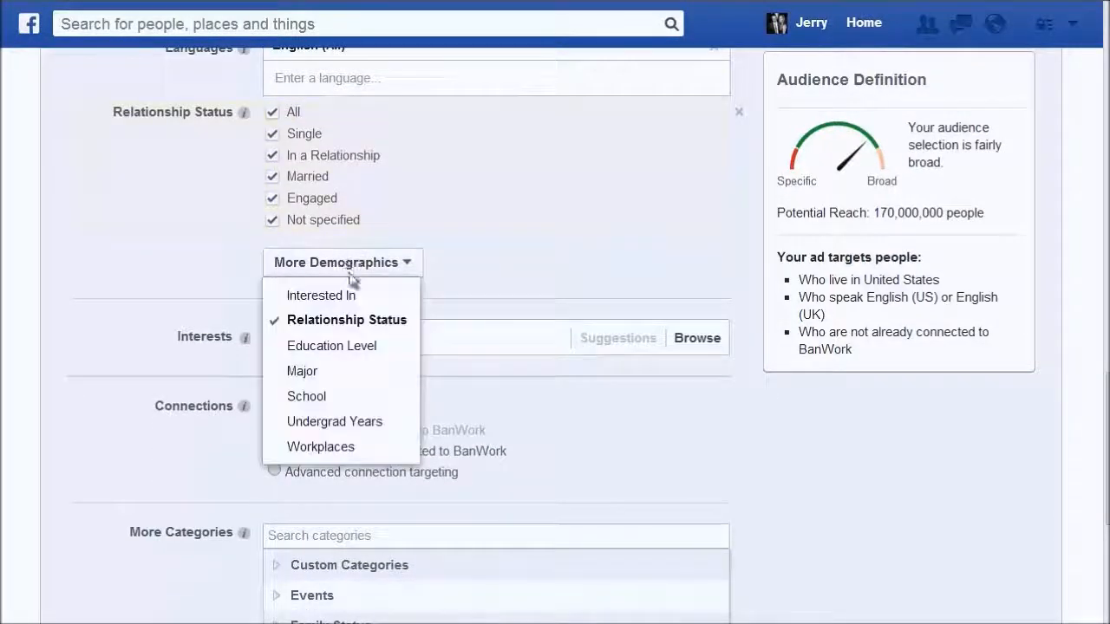
pyautogui.click(347, 346)
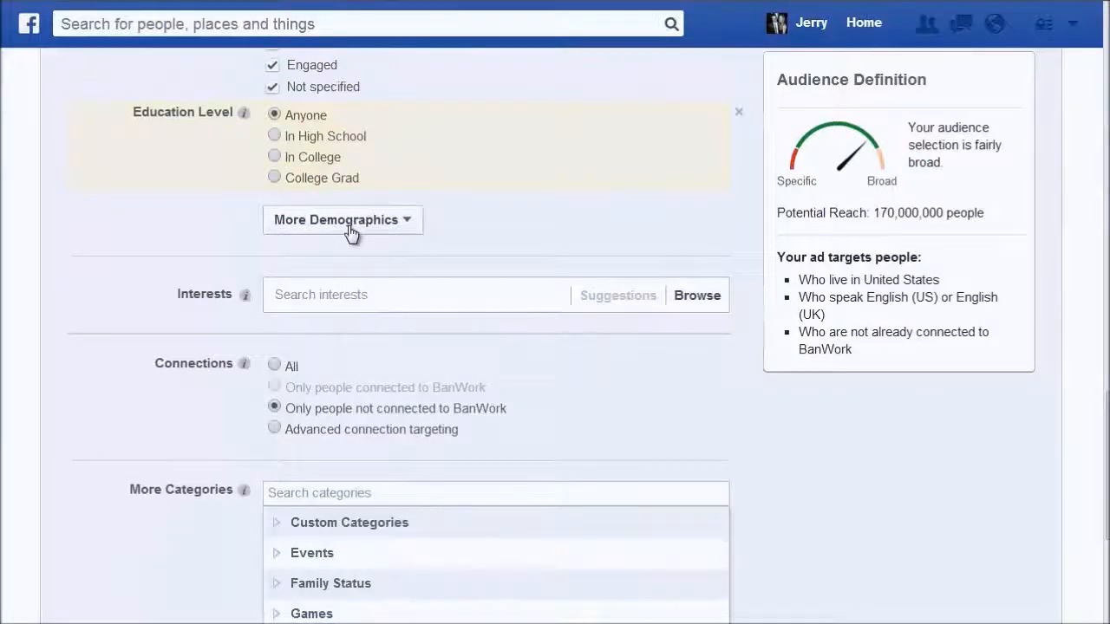
pyautogui.click(350, 223)
pyautogui.click(357, 350)
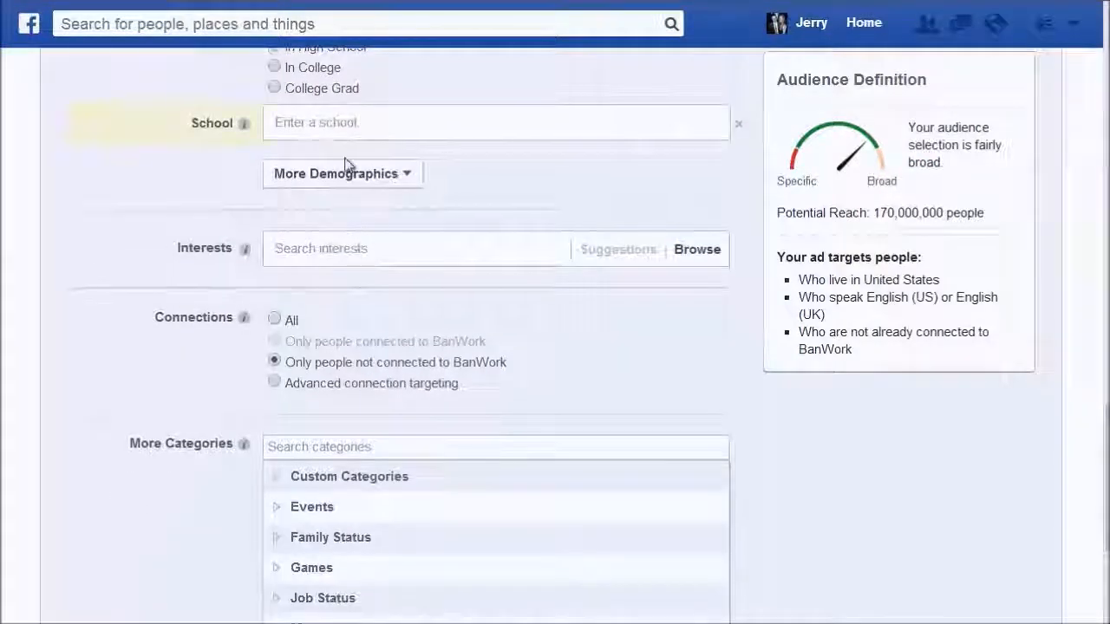
pyautogui.click(344, 176)
pyautogui.click(344, 358)
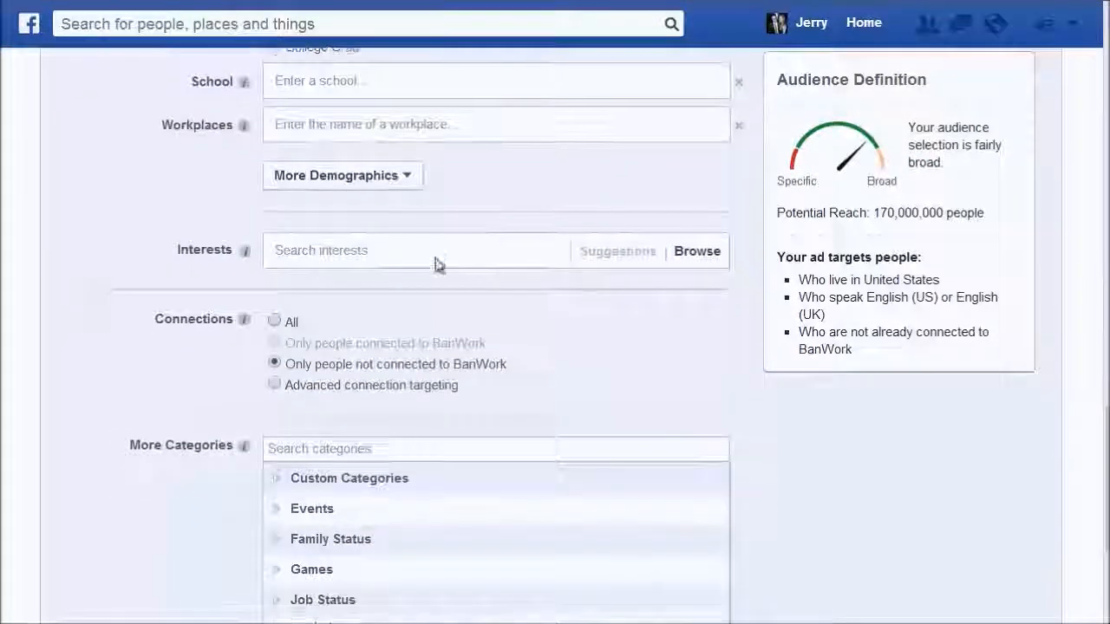
# Add the whole Business and industry category to the audience's interests
pyautogui.scroll(-1, 372, 280)
pyautogui.click(372, 165)
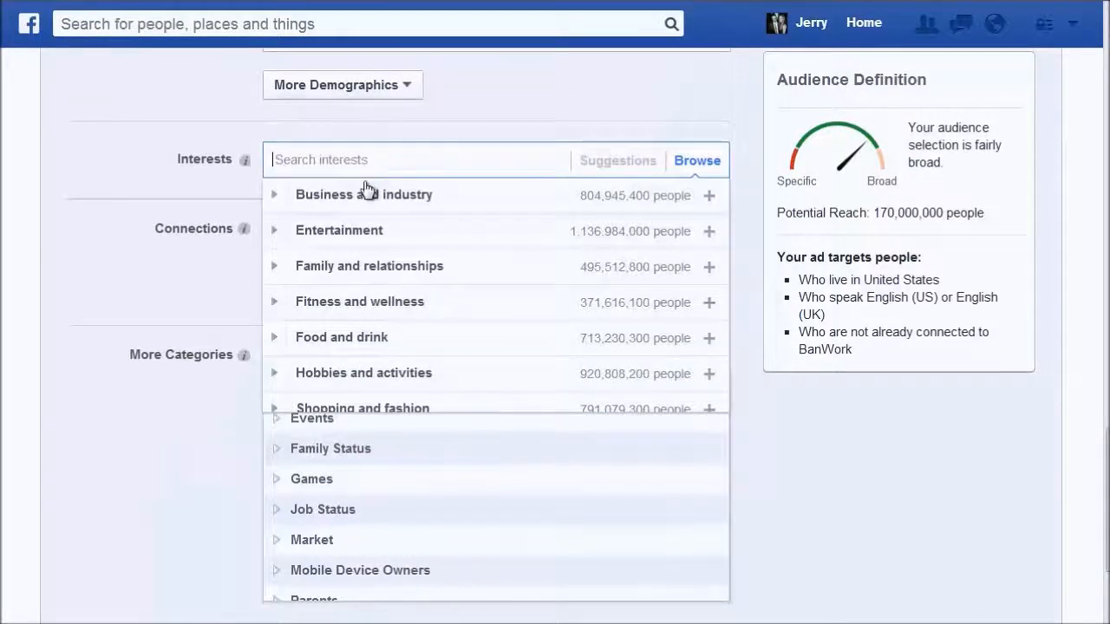
pyautogui.click(366, 195)
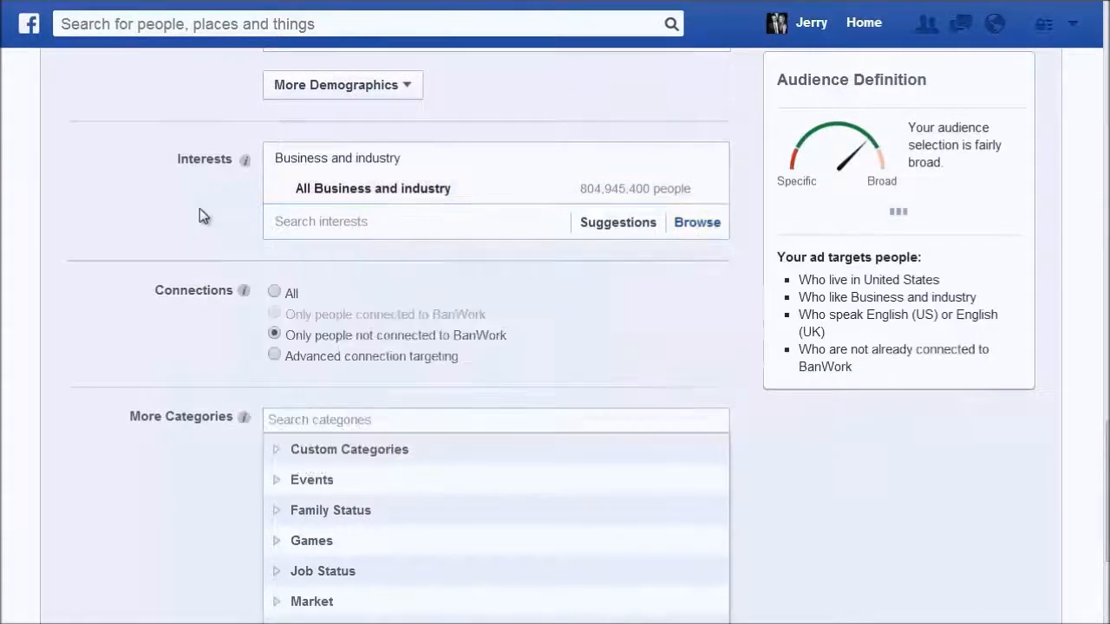
# Search the audience interests for "banwork" and clear the search text
pyautogui.click(437, 221)
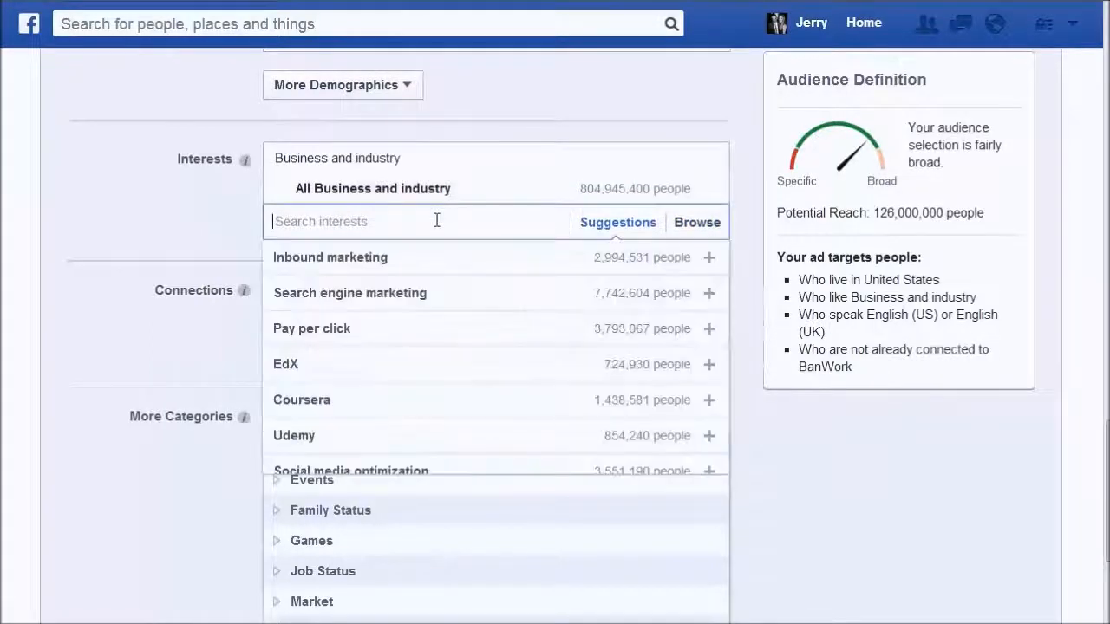
pyautogui.write('f')
pyautogui.press('BackSpace')
pyautogui.write('banwork')
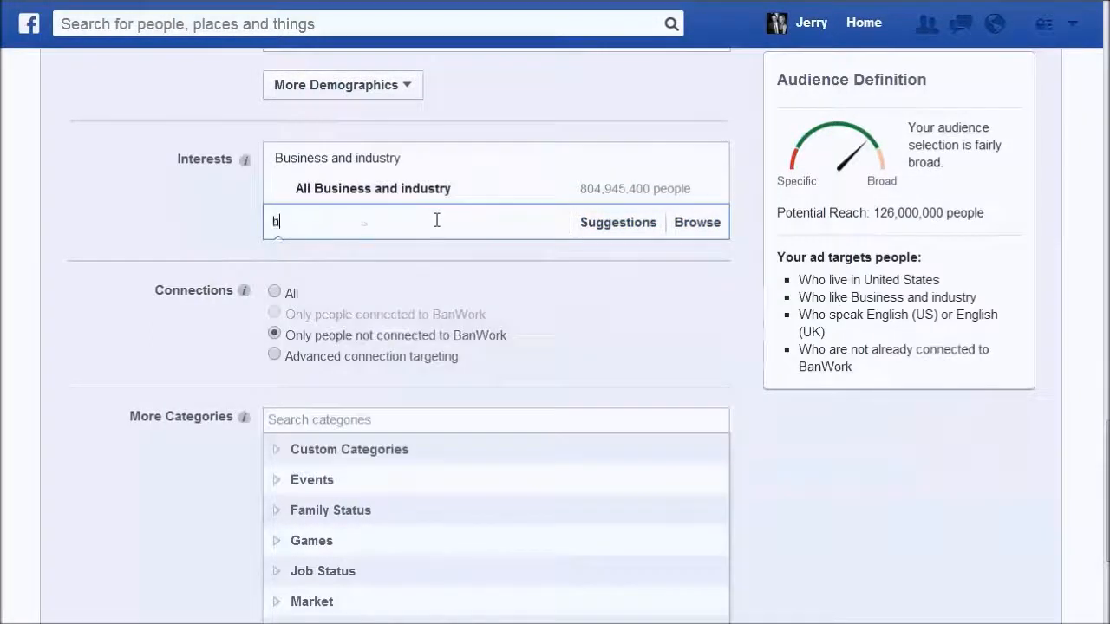
pyautogui.press('BackSpace')
pyautogui.press('BackSpace')
pyautogui.press('BackSpace')
pyautogui.press('BackSpace')
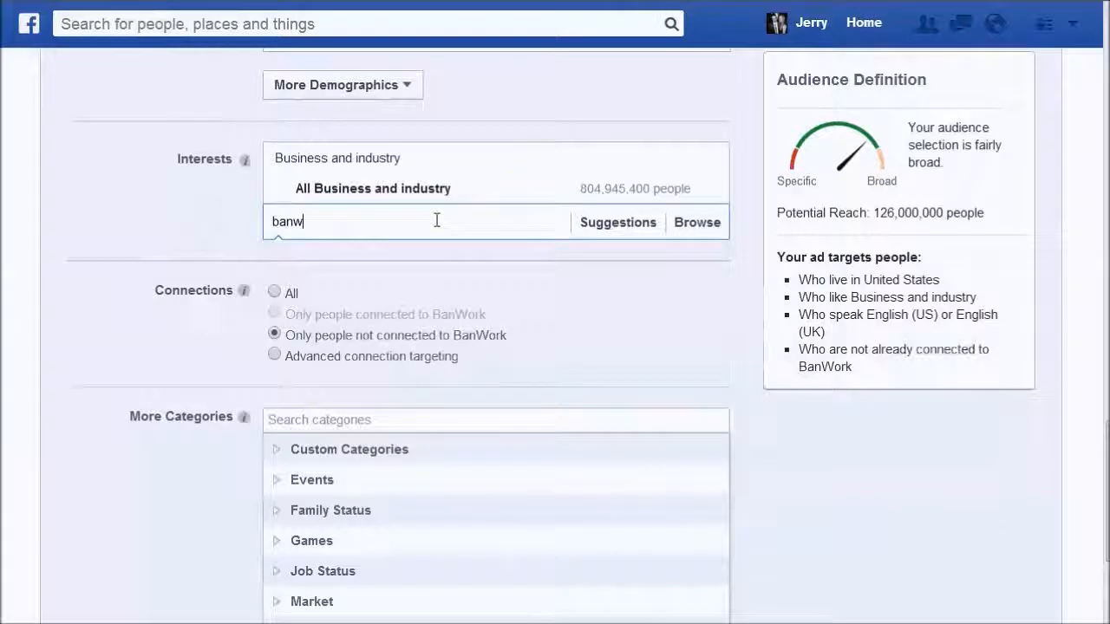
pyautogui.press('BackSpace')
pyautogui.press('BackSpace')
pyautogui.press('BackSpace')
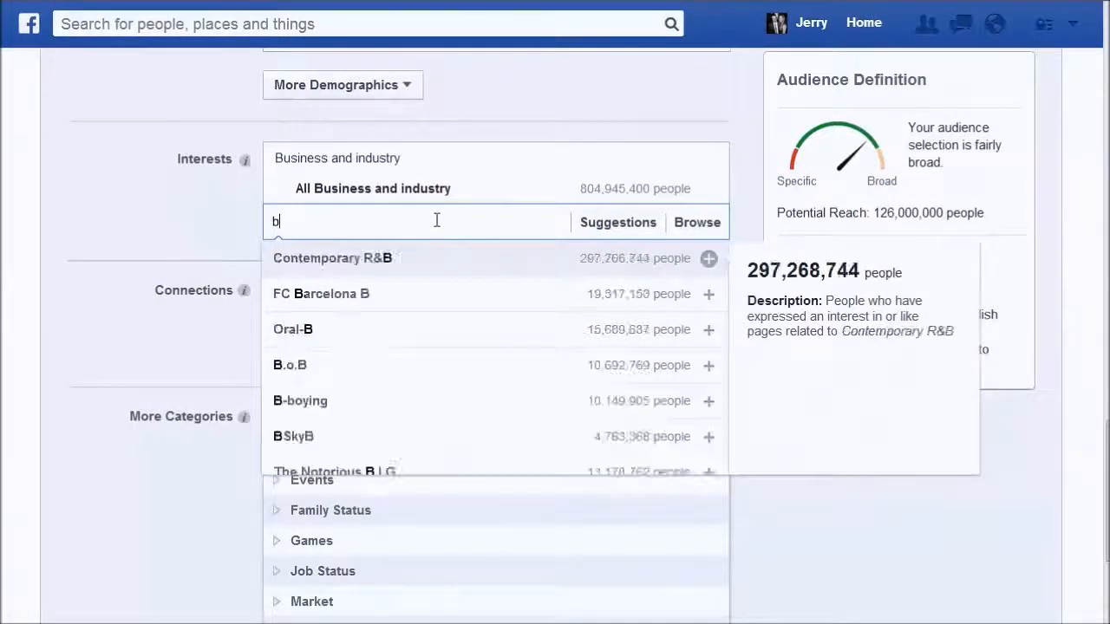
# Search the audience interests for "real productive" and clear the search text
pyautogui.write('real produc')
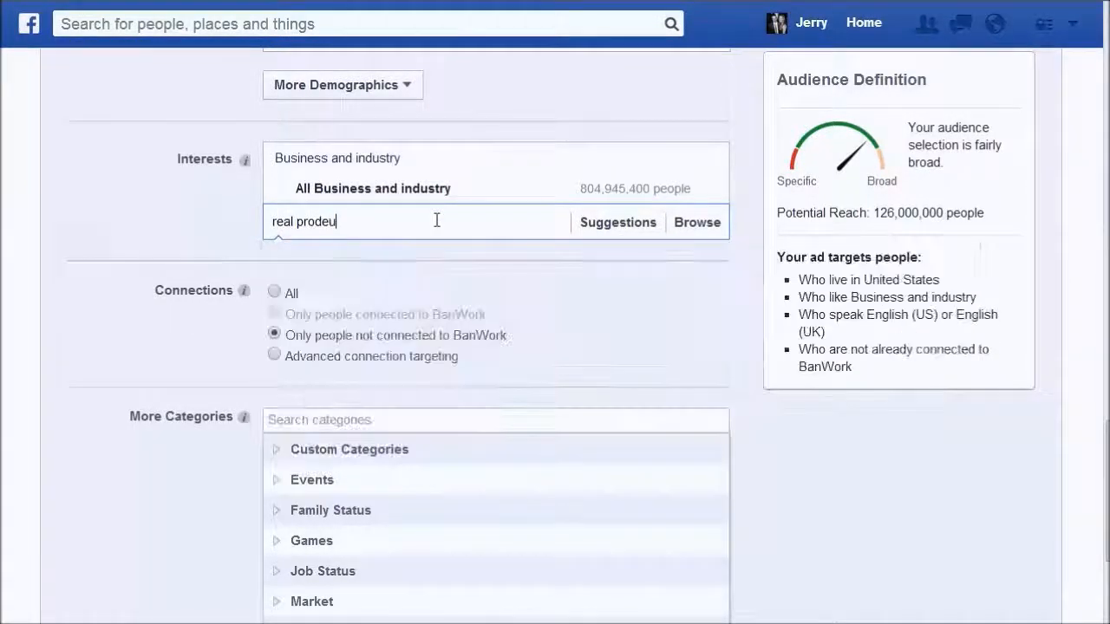
pyautogui.write('tive')
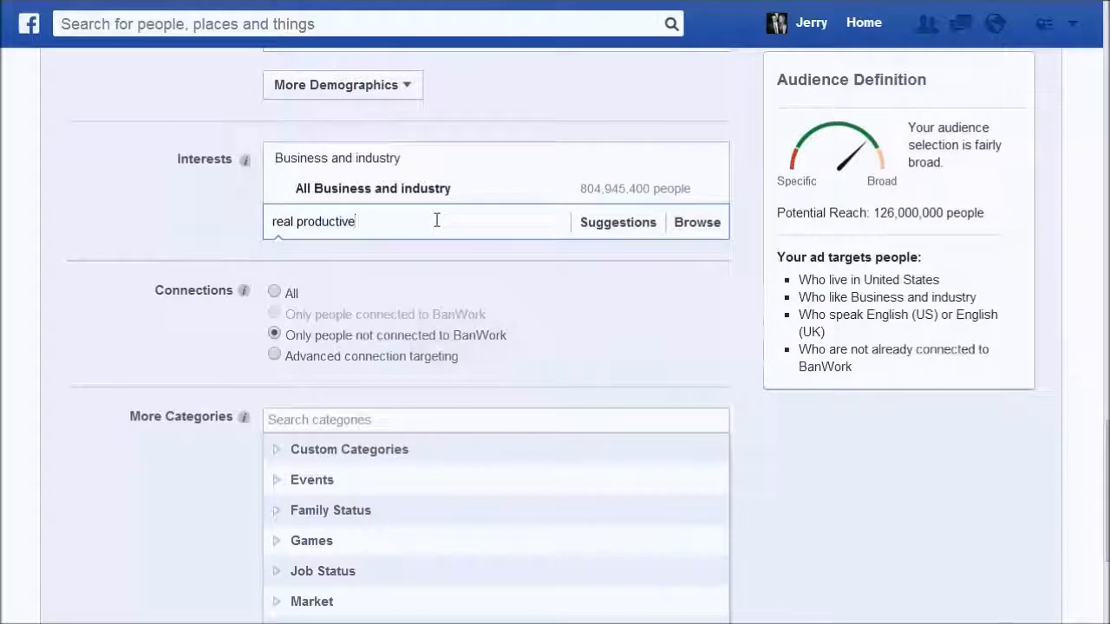
pyautogui.press('BackSpace')
pyautogui.press('BackSpace')
pyautogui.press('BackSpace')
pyautogui.press('BackSpace')
pyautogui.press('BackSpace')
pyautogui.press('BackSpace')
pyautogui.press('BackSpace')
pyautogui.press('BackSpace')
pyautogui.press('BackSpace')
pyautogui.press('BackSpace')
pyautogui.press('BackSpace')
pyautogui.press('BackSpace')
pyautogui.press('BackSpace')
pyautogui.press('BackSpace')
pyautogui.press('BackSpace')
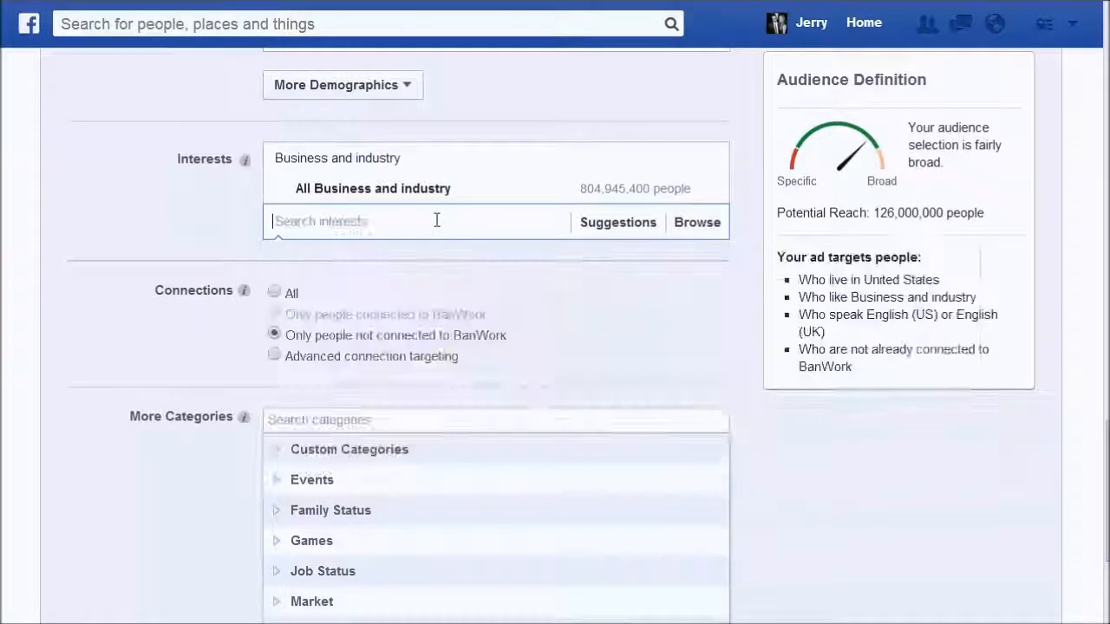
# Add George Takei as an audience interest and remove the Business and industry interest
pyautogui.write('georg')
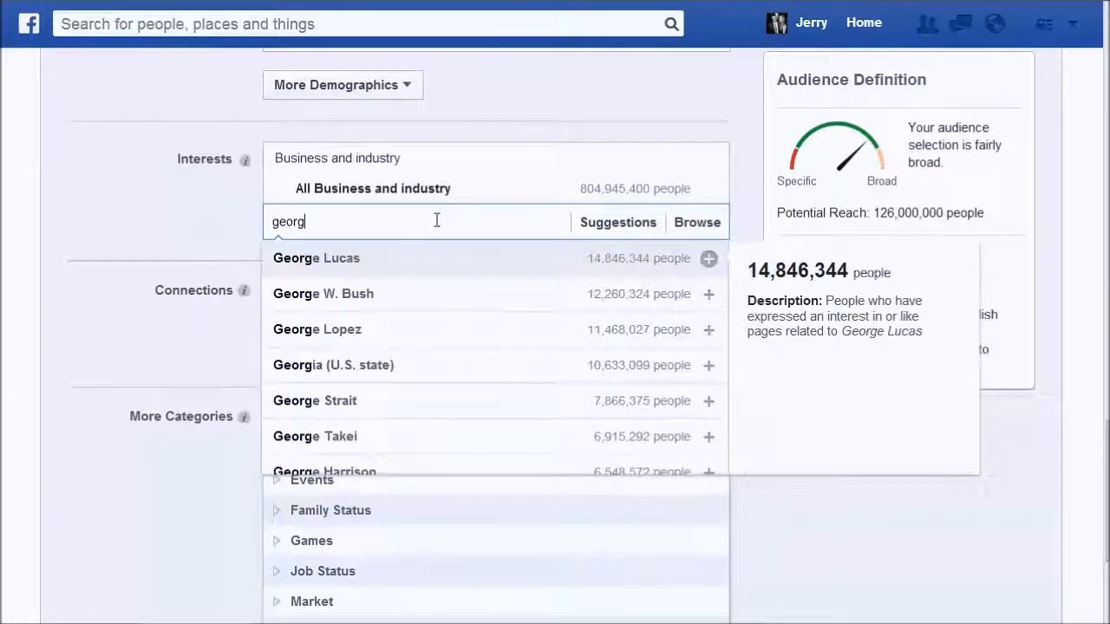
pyautogui.write('e t')
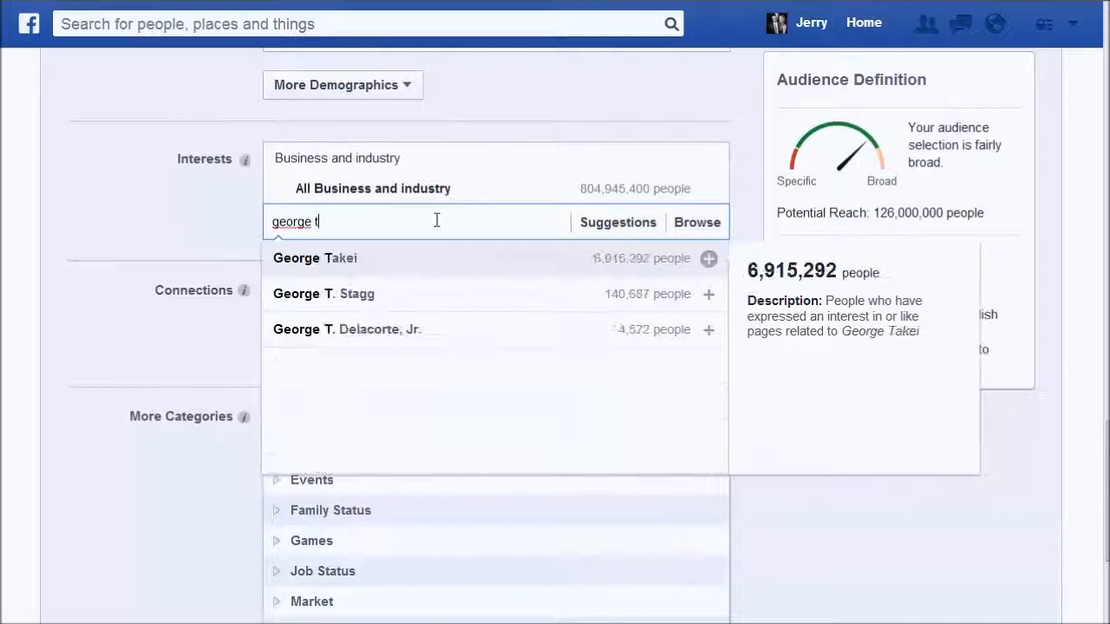
pyautogui.click(410, 271)
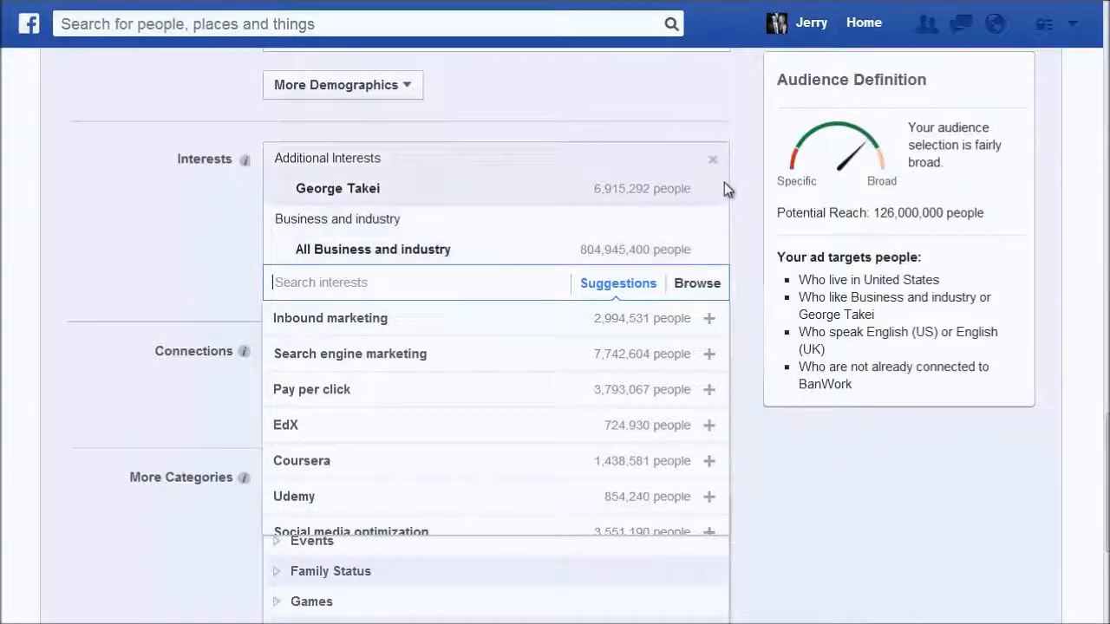
pyautogui.click(714, 249)
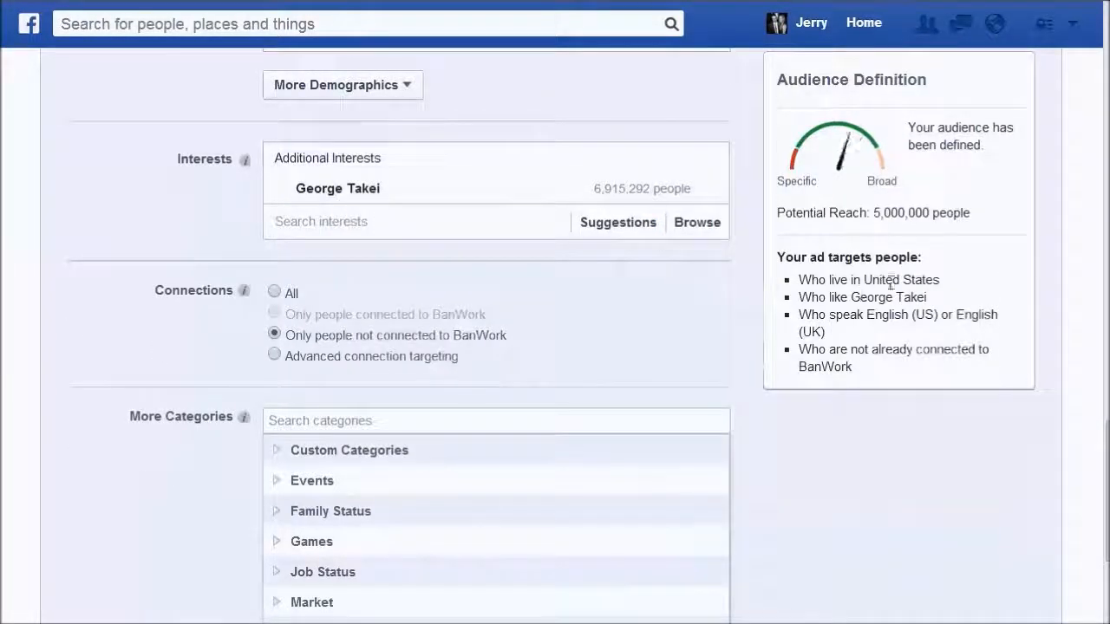
# Review the Connections options and the More Categories list in the audience settings
pyautogui.scroll(-2, 574, 270)
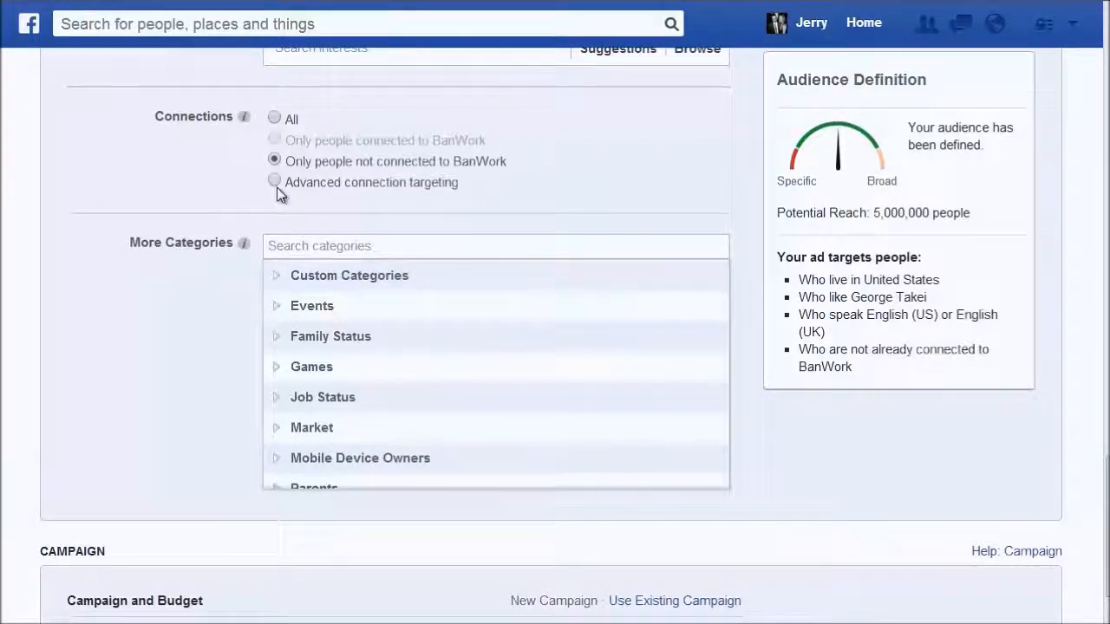
pyautogui.scroll(-1, 347, 182)
pyautogui.scroll(-1, 277, 312)
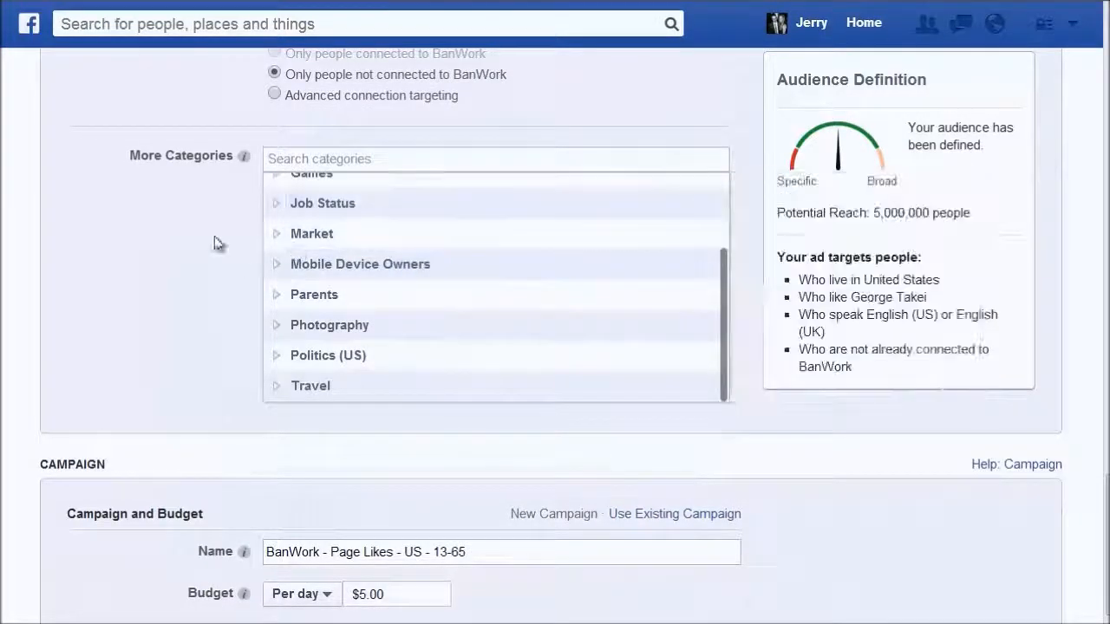
# Try a start and end date for the campaign schedule and return it to running continuously starting today
pyautogui.scroll(-2, 379, 356)
pyautogui.scroll(-2, 379, 355)
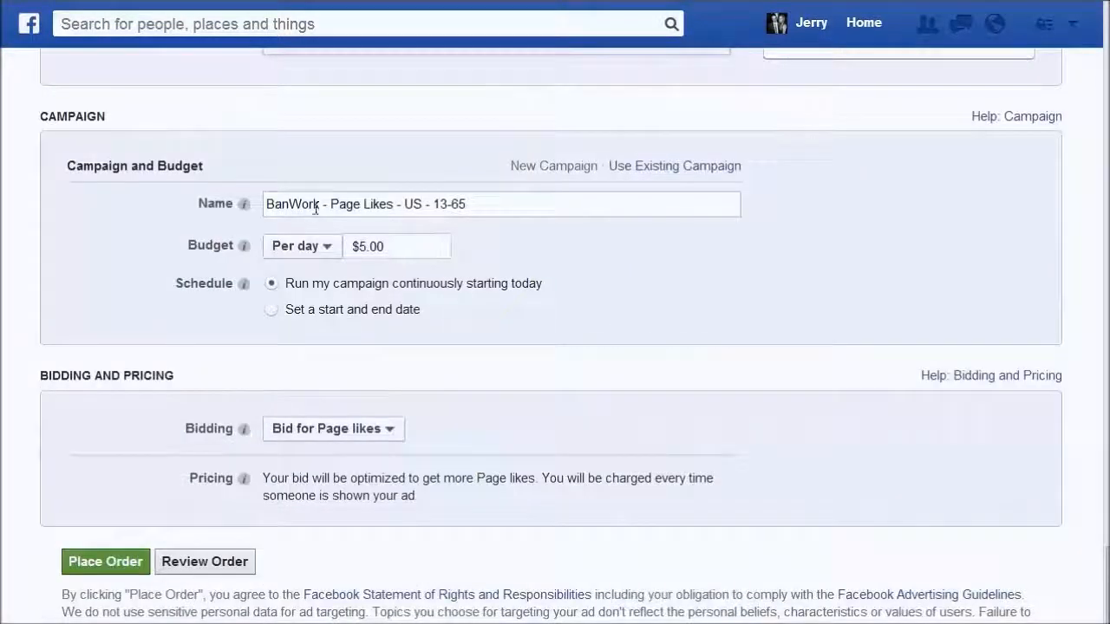
pyautogui.click(286, 311)
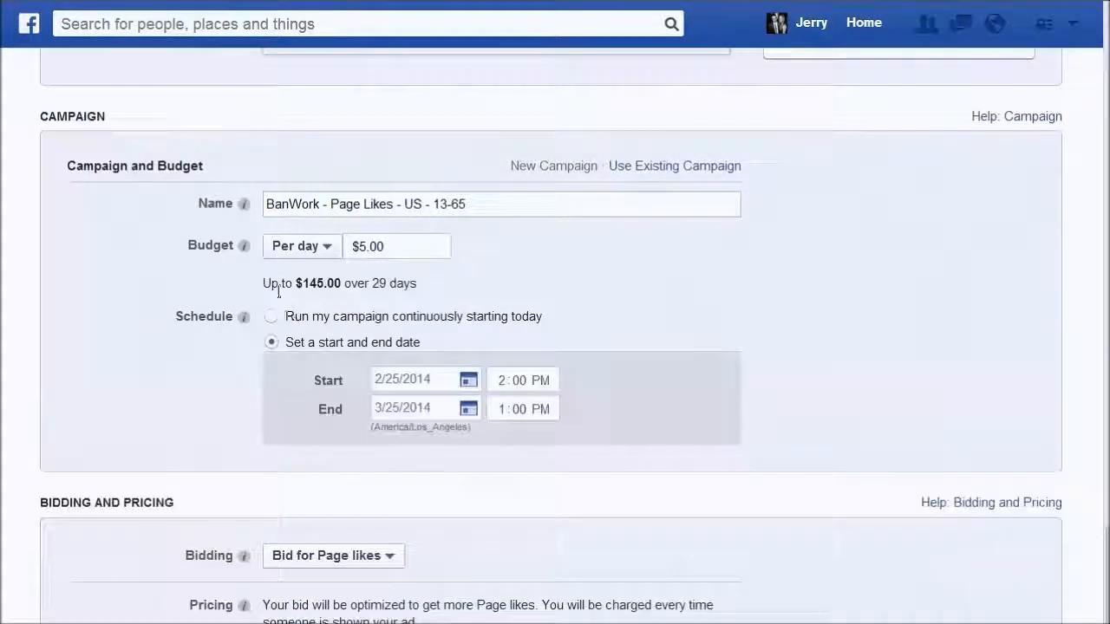
pyautogui.click(272, 315)
# Examine the bidding choices for the campaign, leaving Bid for Page likes selected
pyautogui.scroll(-1, 451, 361)
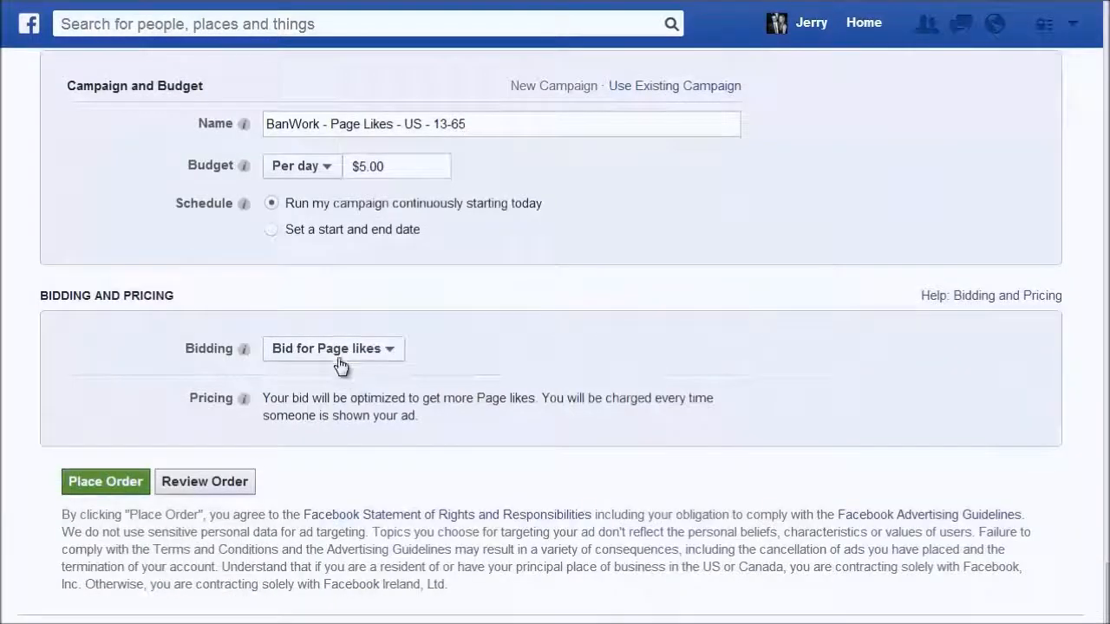
pyautogui.click(336, 350)
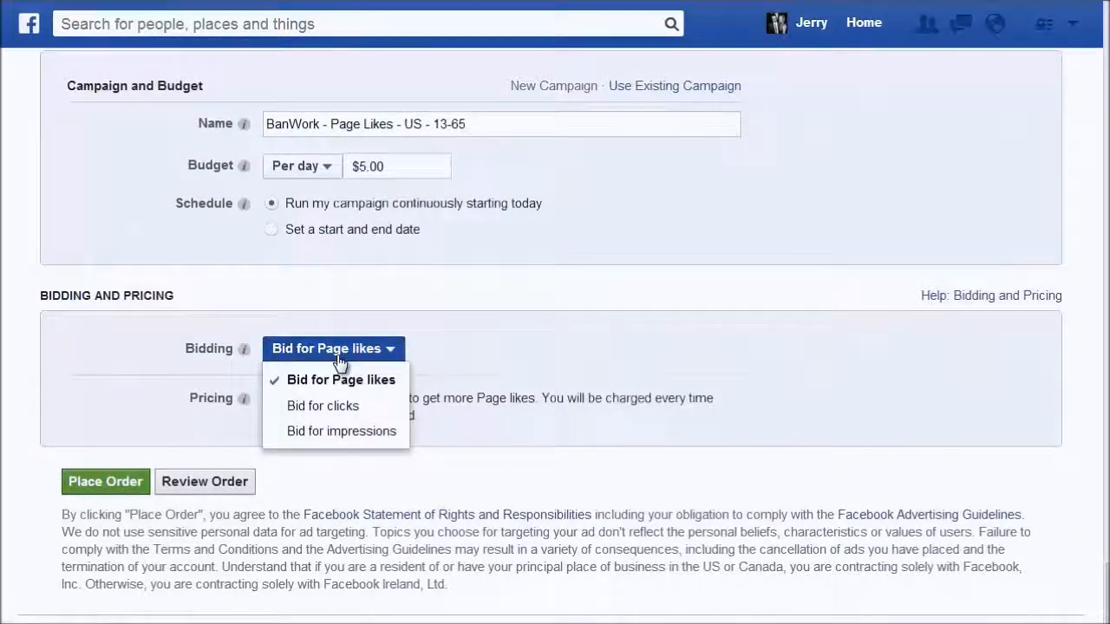
pyautogui.click(338, 359)
pyautogui.click(338, 358)
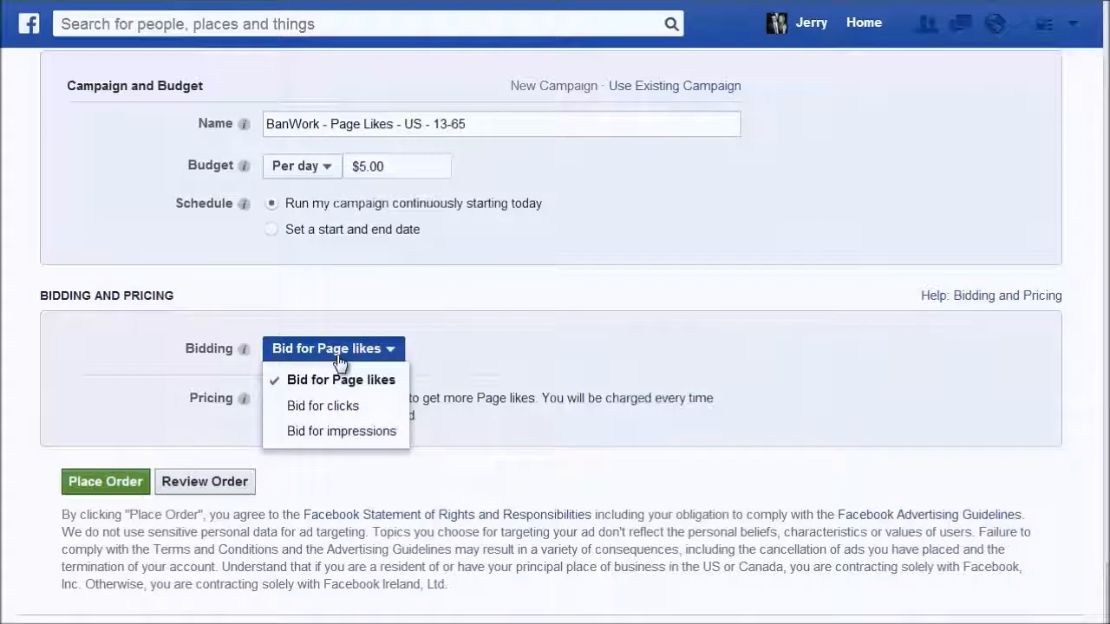
pyautogui.click(322, 348)
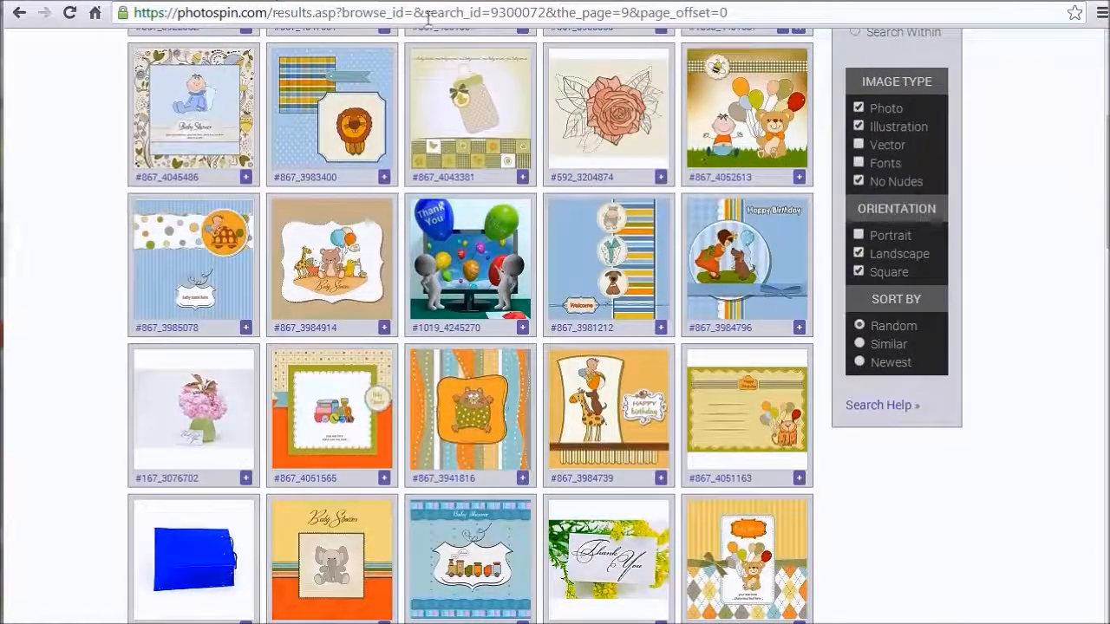
# Switch to photospin.com and look over the stock photo site's home page
pyautogui.click(427, 18)
pyautogui.write('photospin.com')
pyautogui.press('Return')
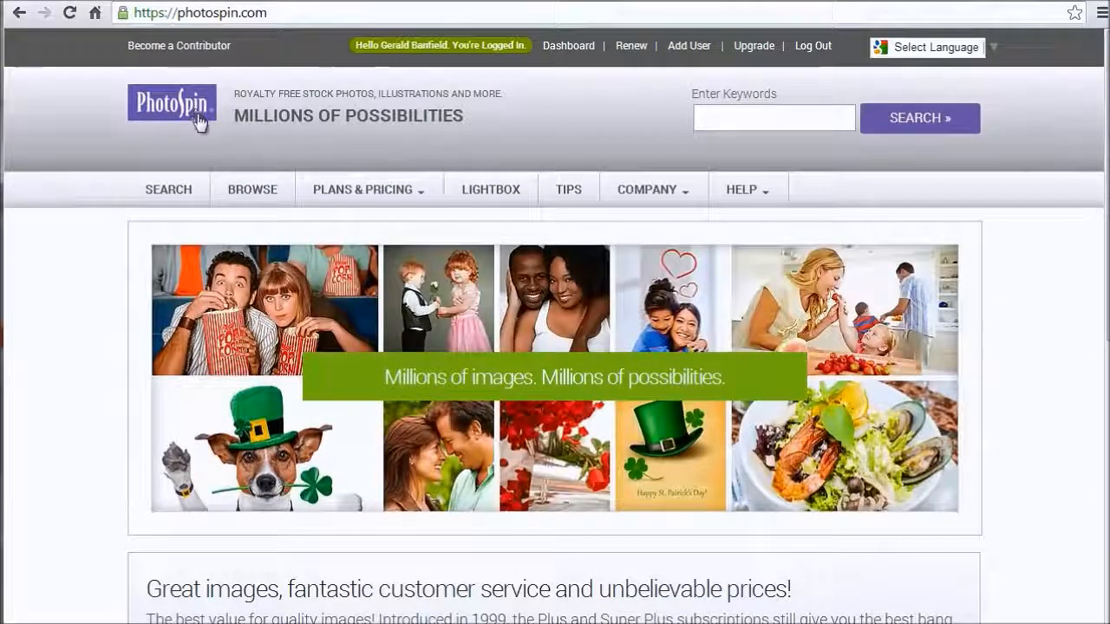
pyautogui.scroll(-2, 607, 309)
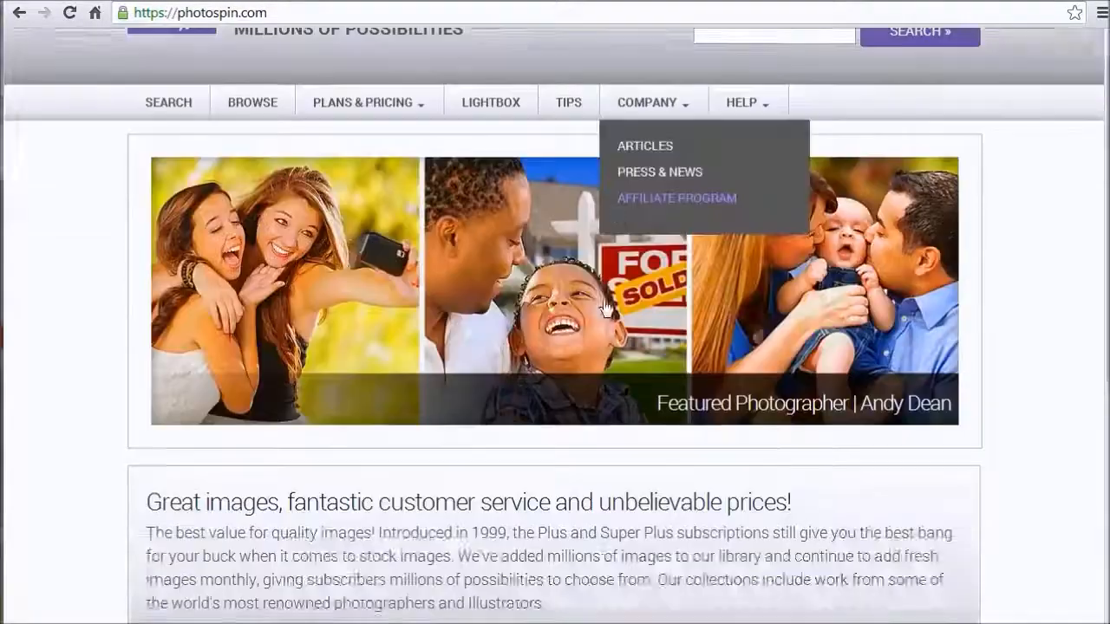
pyautogui.scroll(-6, 605, 309)
pyautogui.scroll(7, 564, 273)
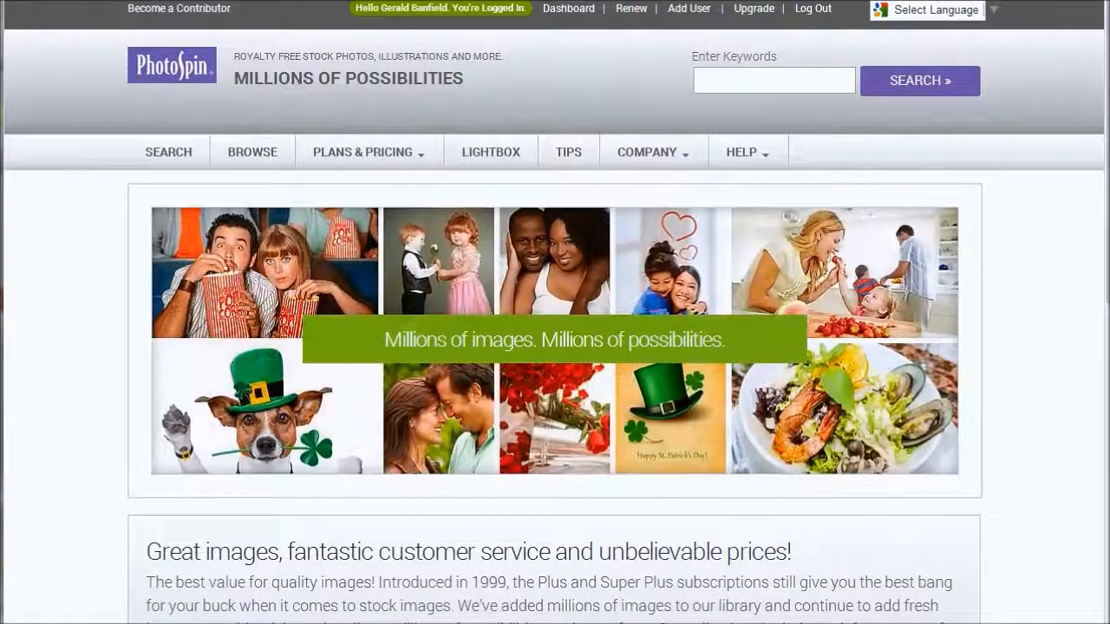
# Search the stock images for "thank you" and preview the picture of a figure drawing the words Thank You
pyautogui.click(767, 90)
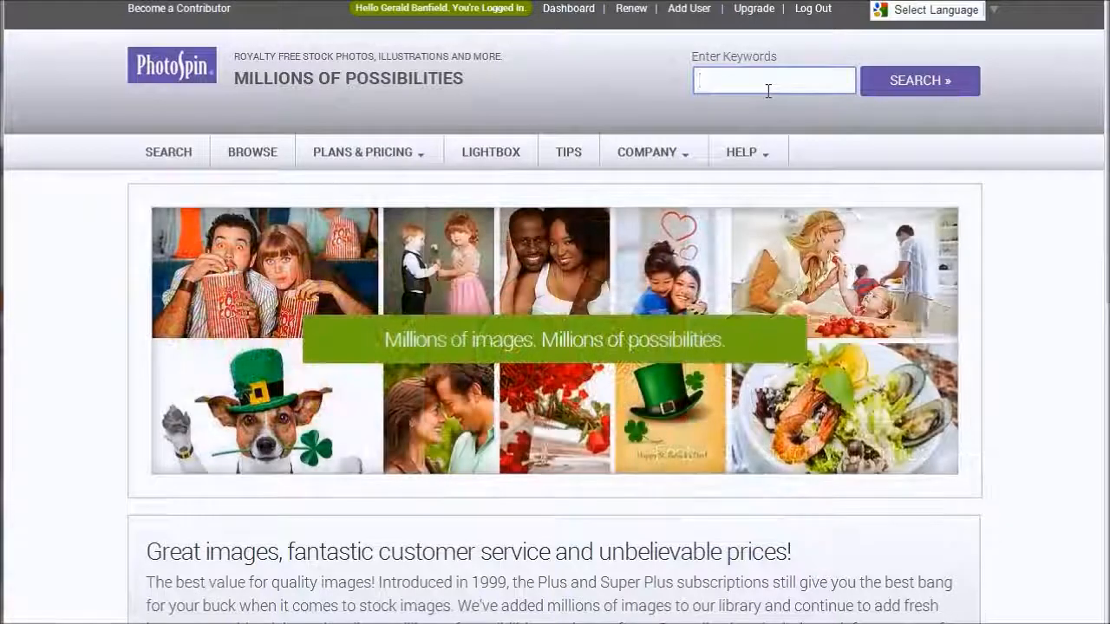
pyautogui.write('thank you')
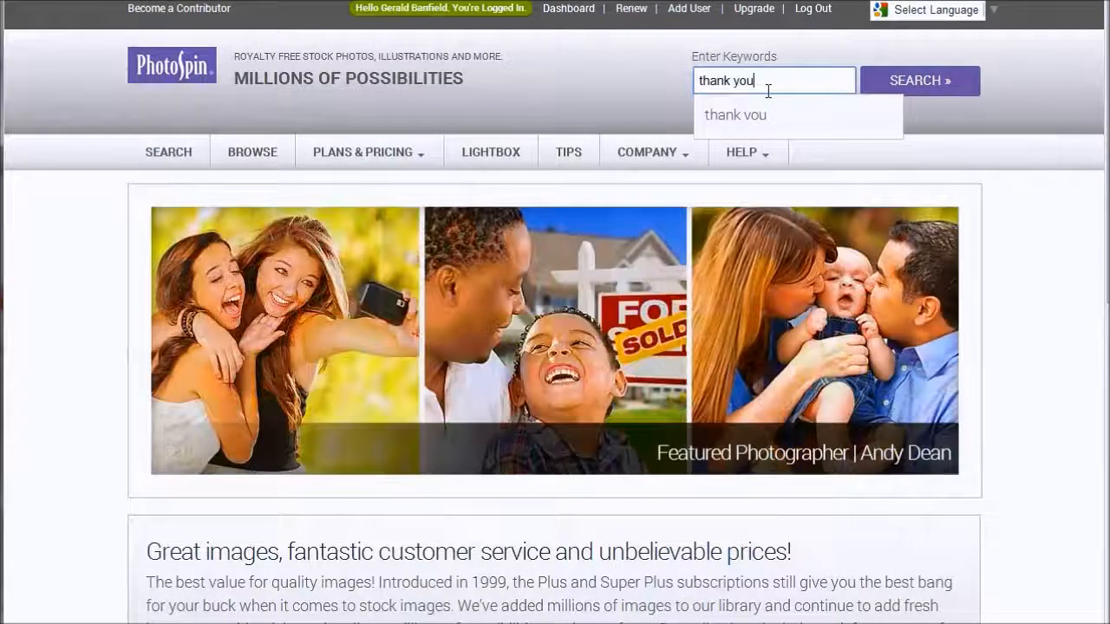
pyautogui.press('Return')
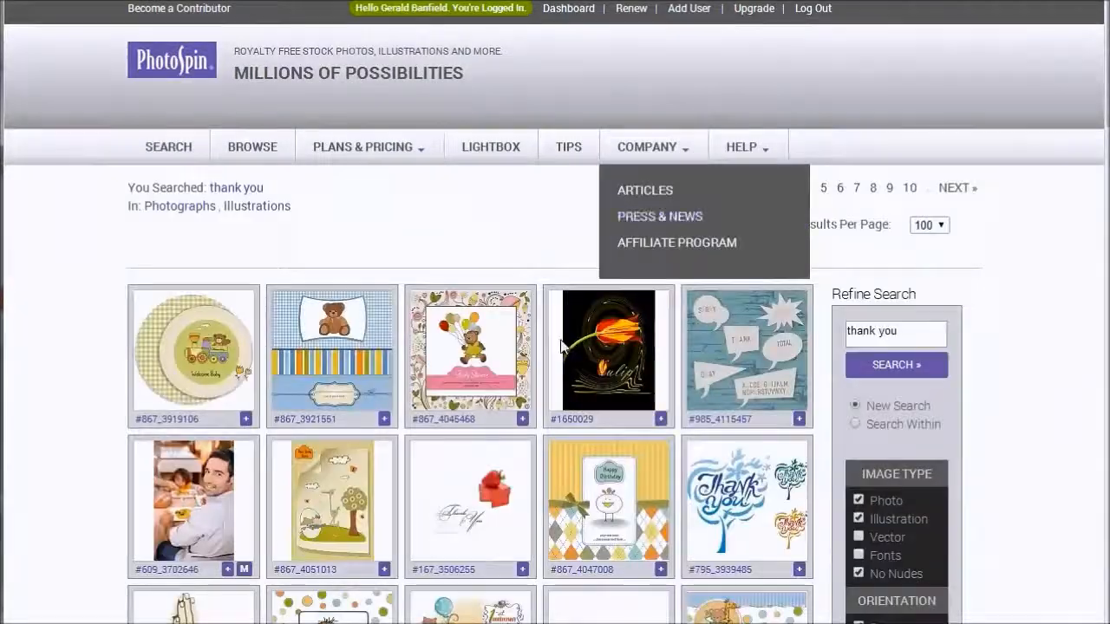
pyautogui.scroll(-7, 546, 343)
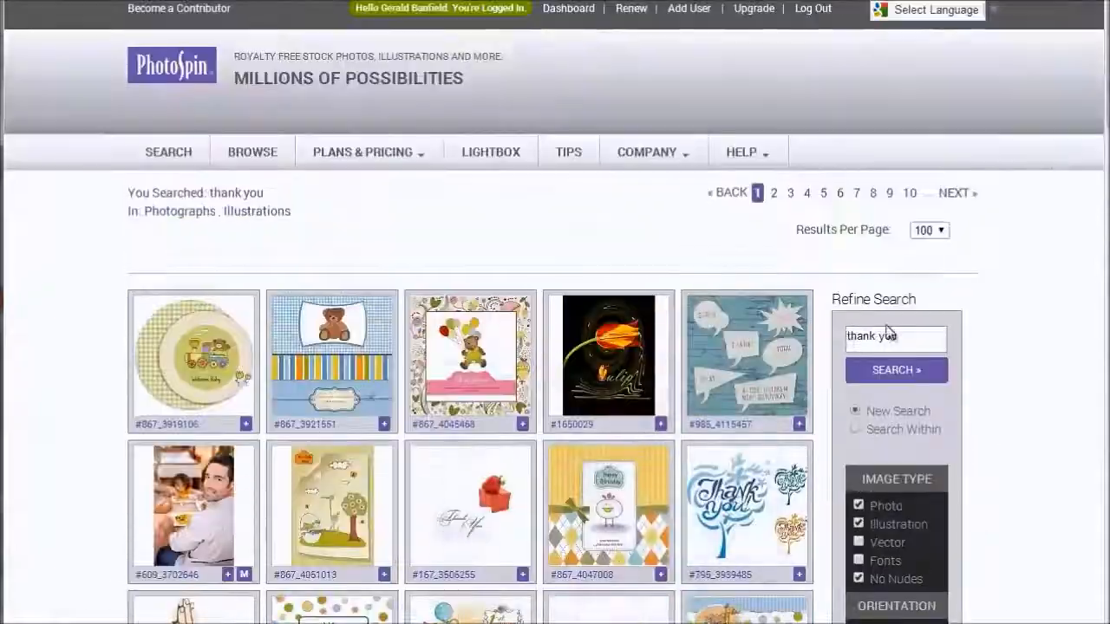
pyautogui.scroll(-15, 650, 280)
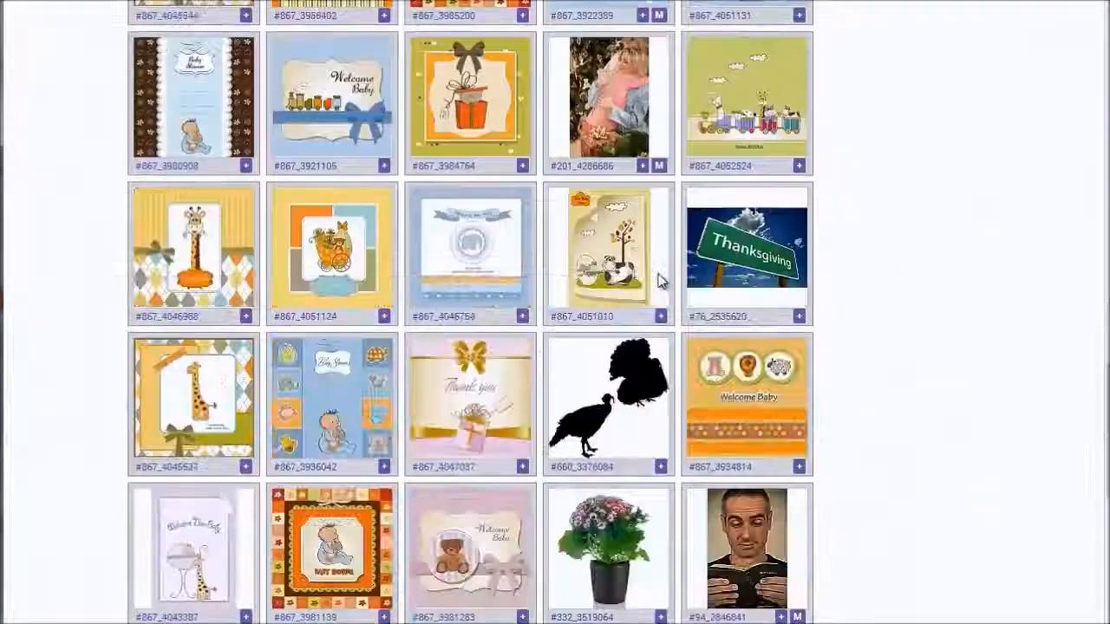
pyautogui.scroll(-7, 656, 289)
pyautogui.scroll(1, 656, 285)
pyautogui.moveTo(625, 275)
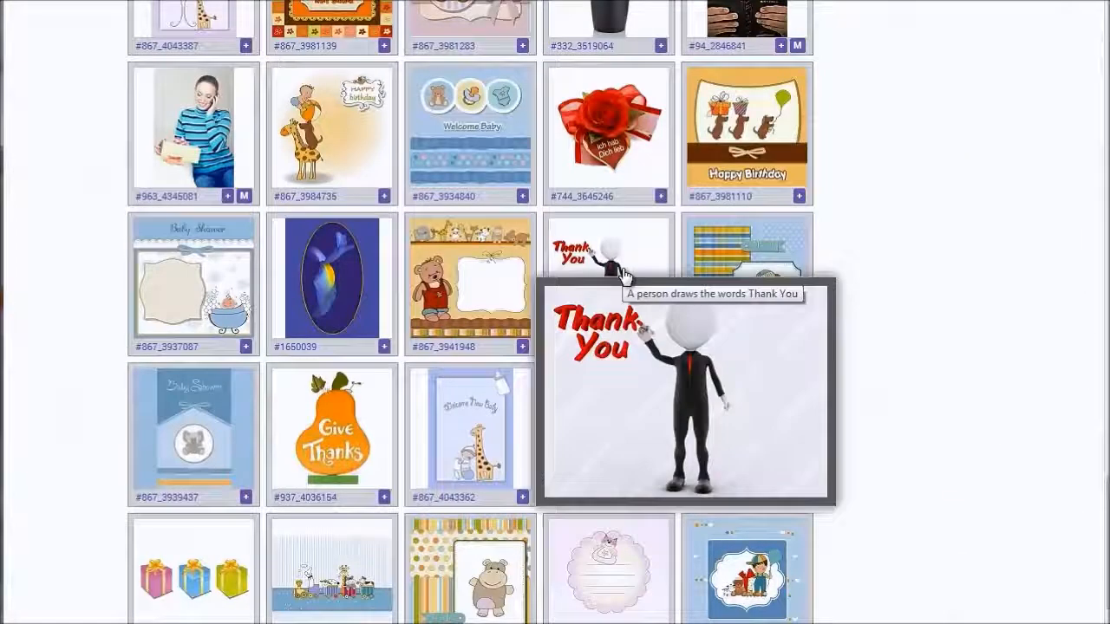
pyautogui.click(625, 276)
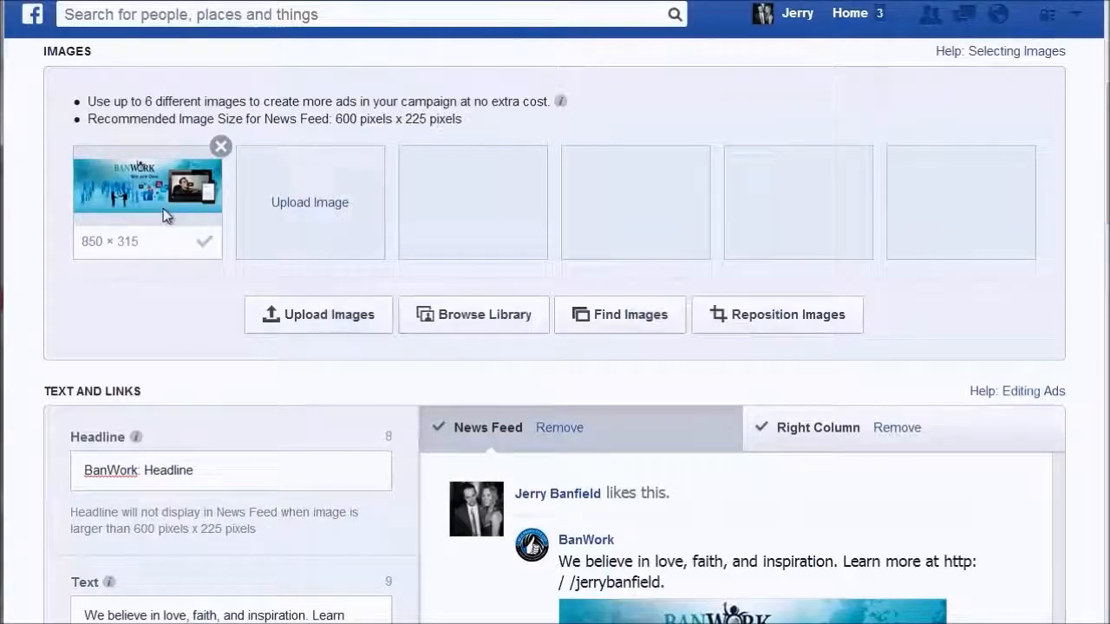
# Upload the basketball picture 705_3453224 from the Photospin folder in the Pictures library as the second ad image
pyautogui.click(334, 217)
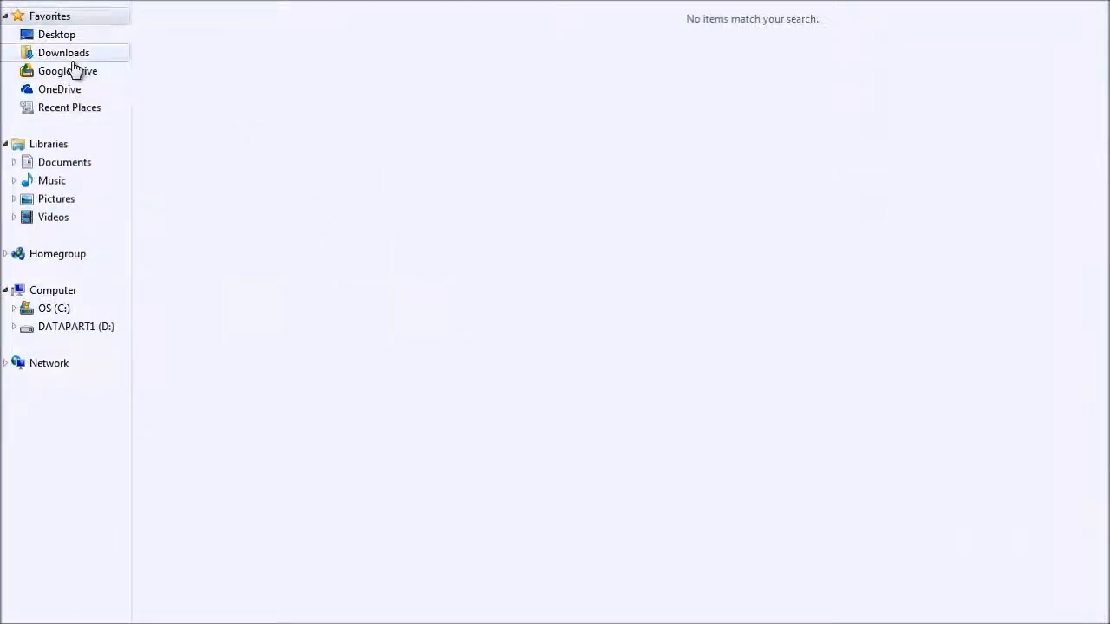
pyautogui.click(54, 203)
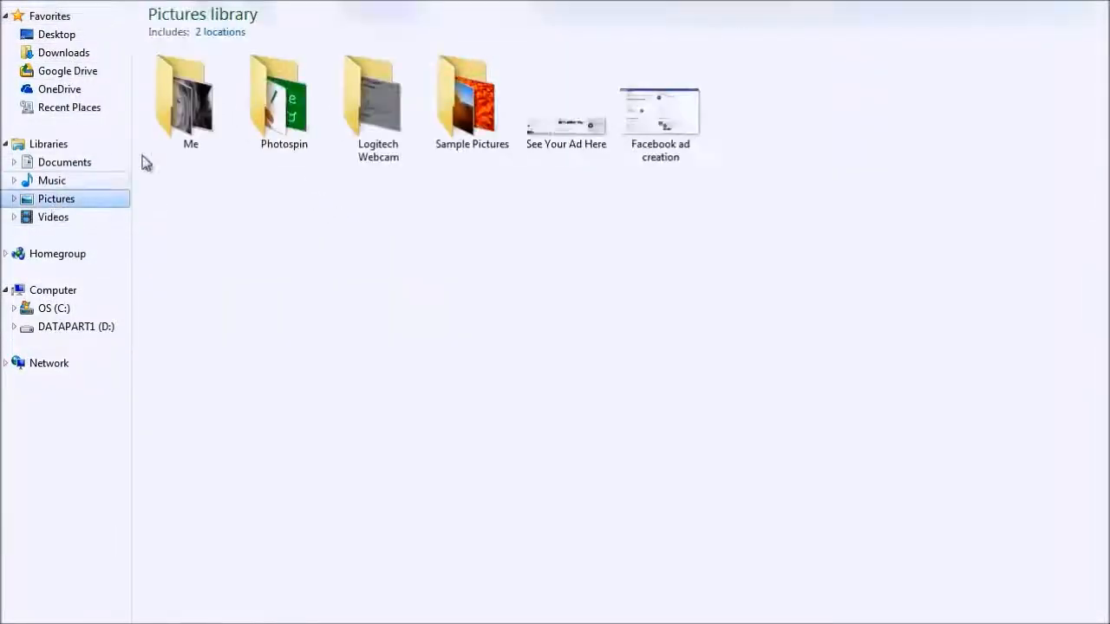
pyautogui.doubleClick(279, 122)
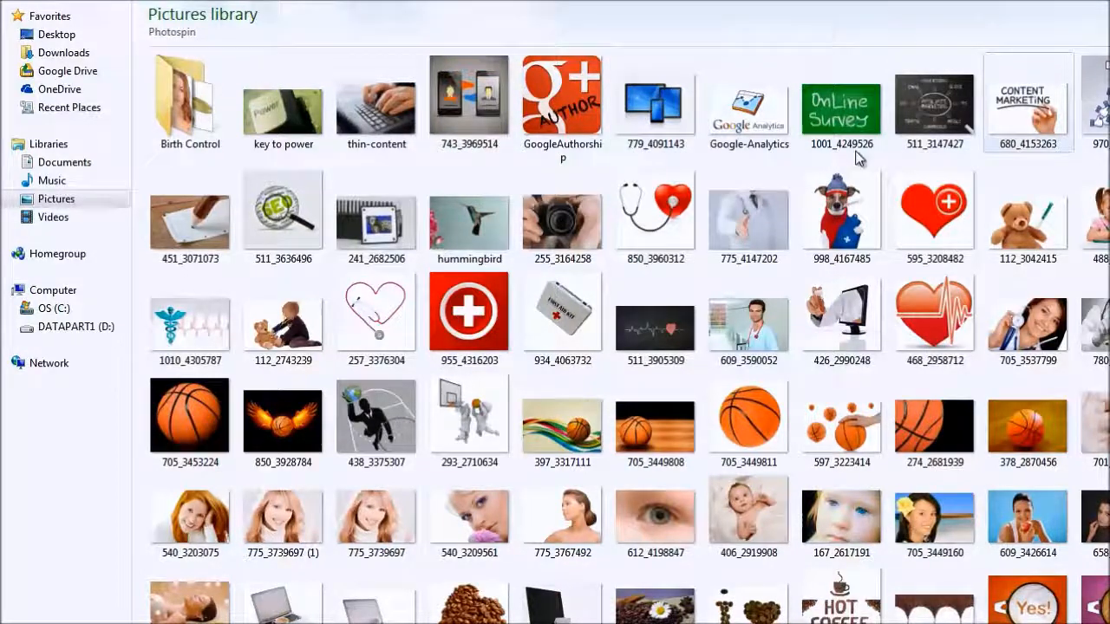
pyautogui.click(214, 393)
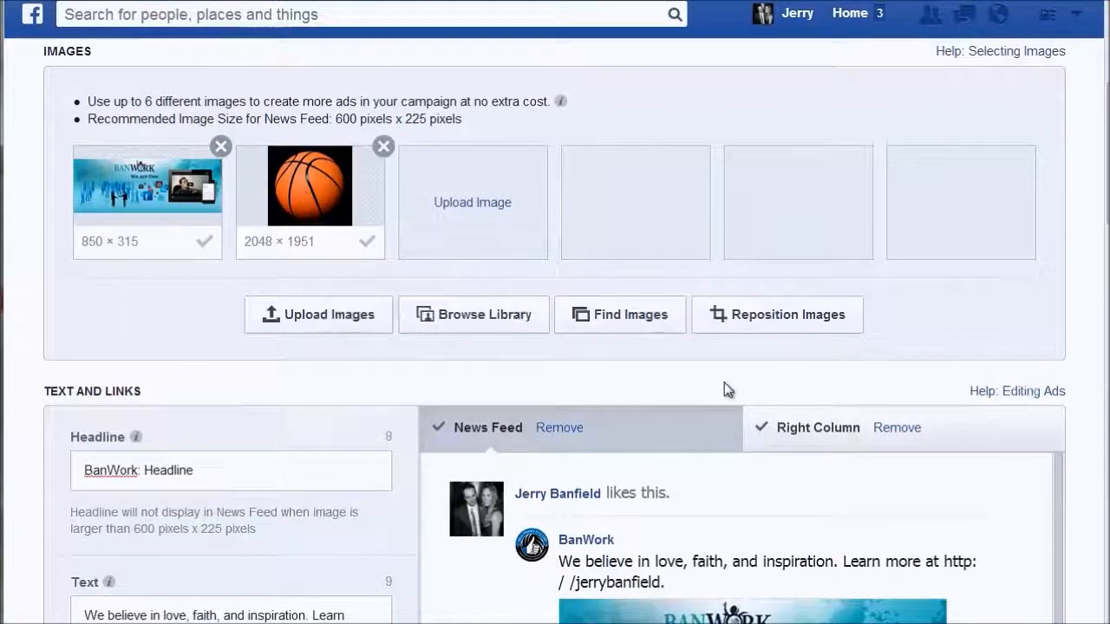
# Review how the BanWork banner and basketball ads look in the News Feed and Right Column previews
pyautogui.scroll(-4, 909, 290)
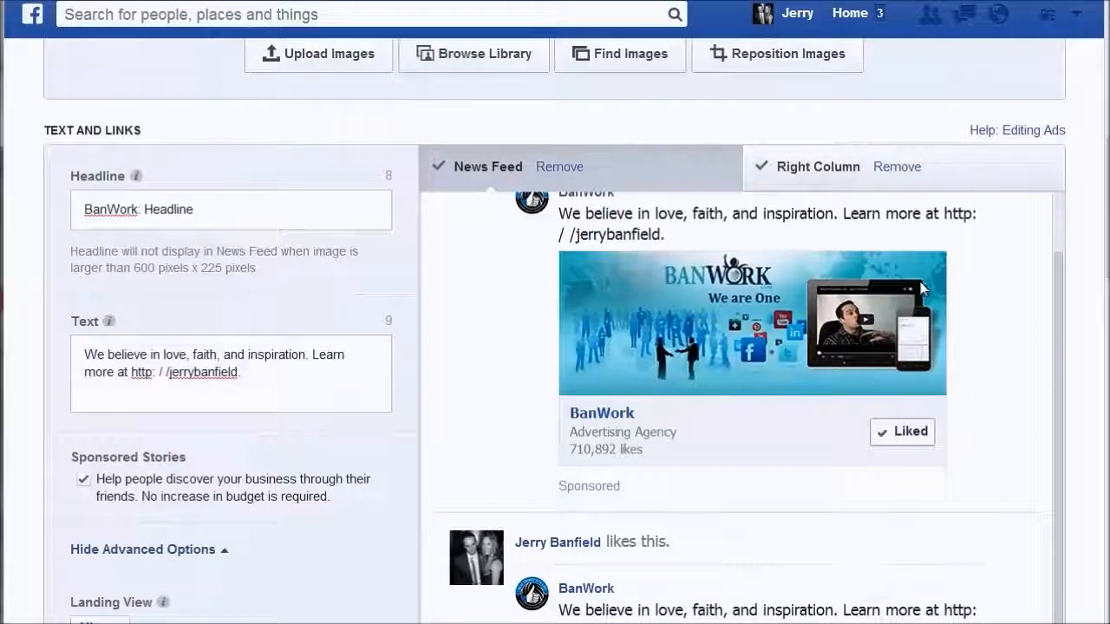
pyautogui.scroll(-4, 732, 299)
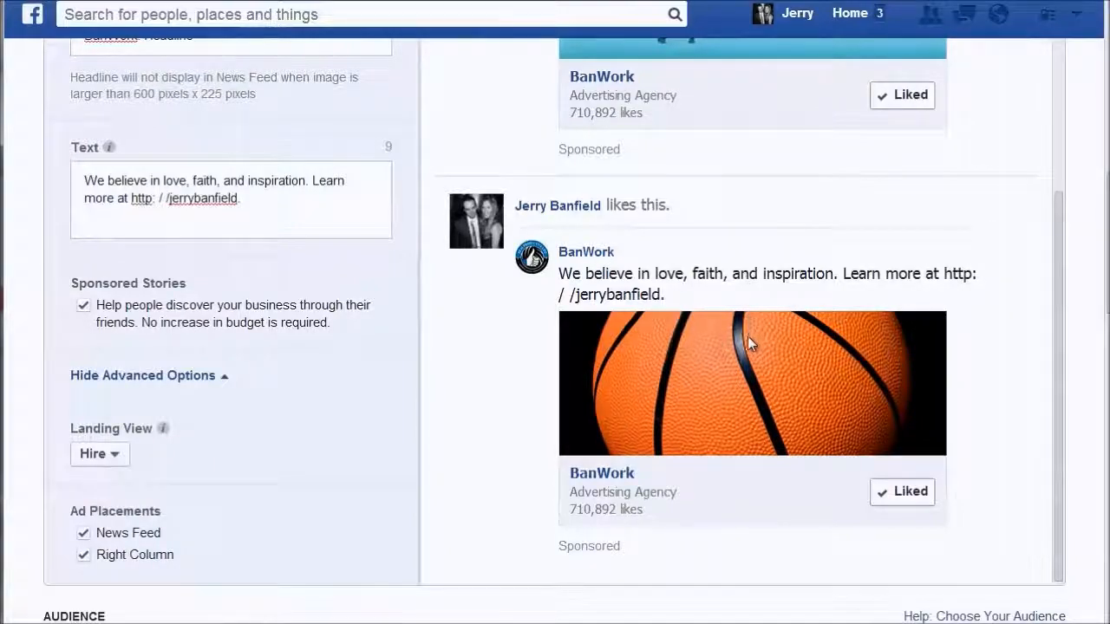
pyautogui.scroll(5, 751, 373)
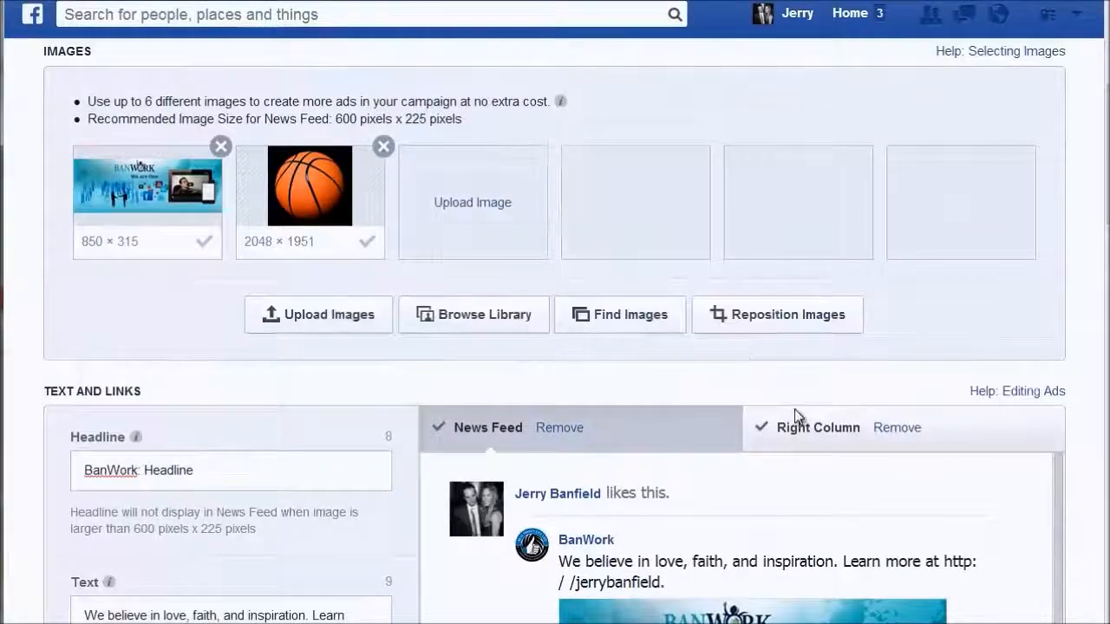
pyautogui.click(796, 423)
pyautogui.scroll(-4, 772, 433)
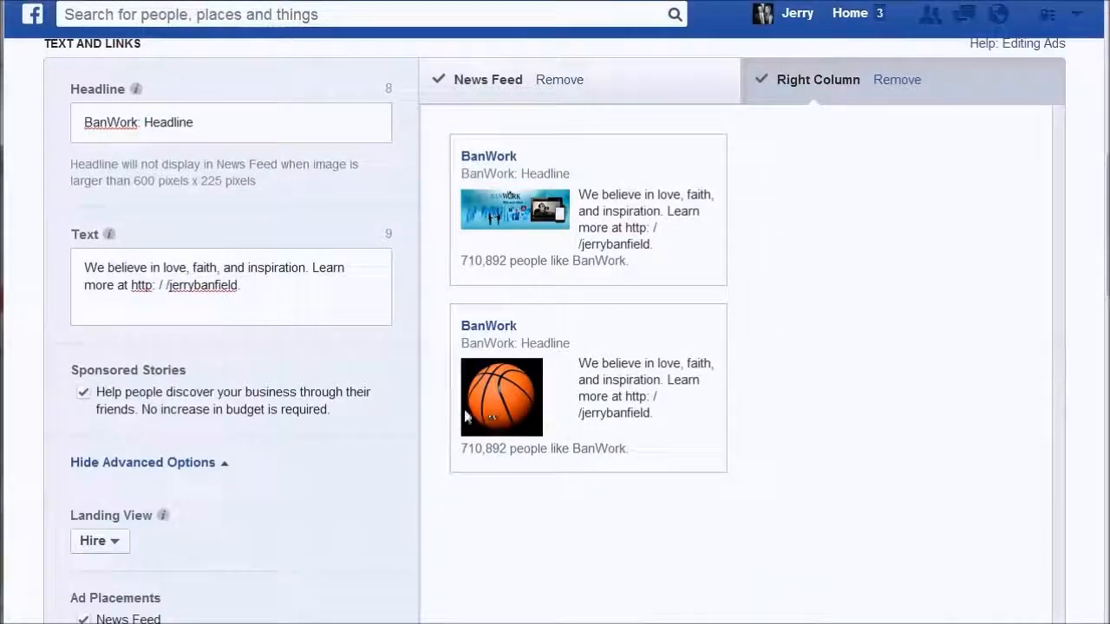
pyautogui.scroll(4, 616, 413)
pyautogui.scroll(1, 633, 420)
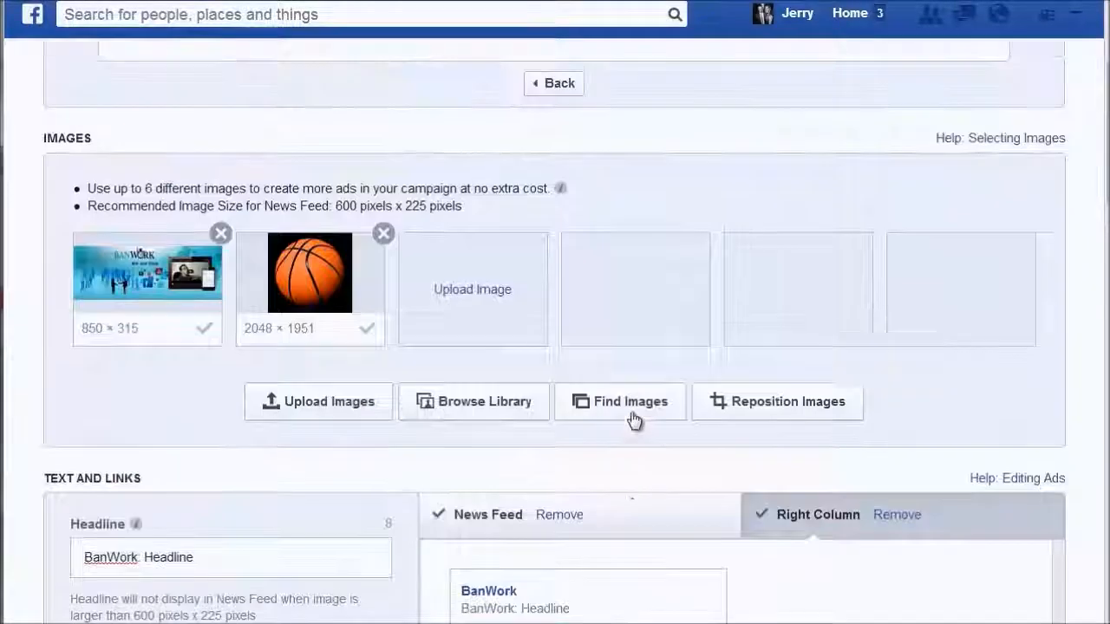
# Reposition the basketball image's News Feed crop to the upper part of the ball, save it and check the News Feed preview
pyautogui.click(753, 403)
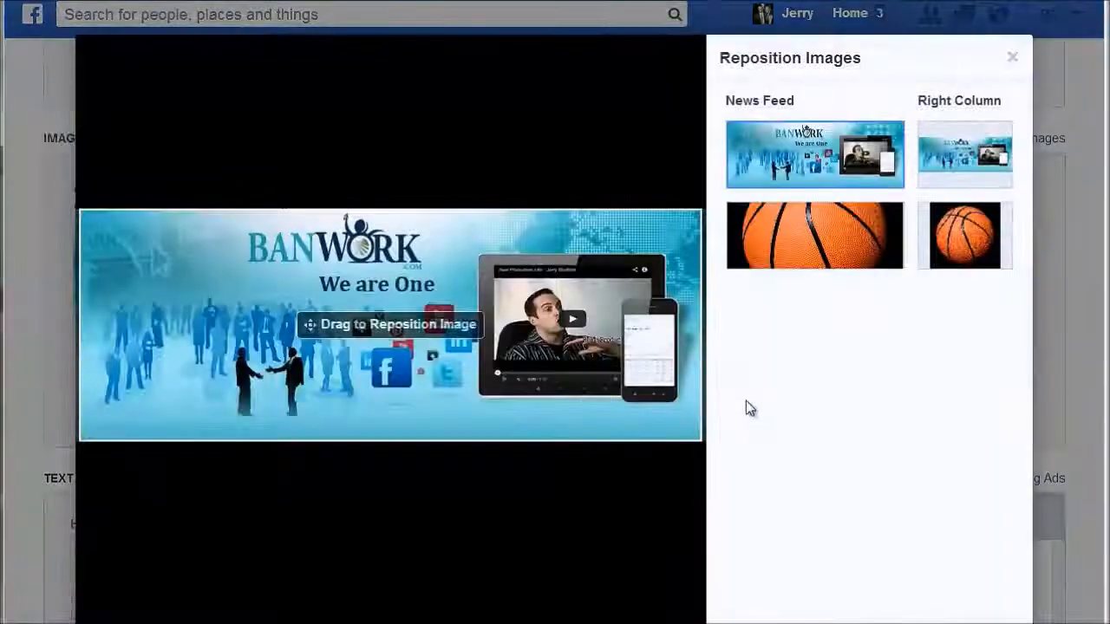
pyautogui.click(818, 260)
pyautogui.moveTo(547, 364); pyautogui.dragTo(526, 179)
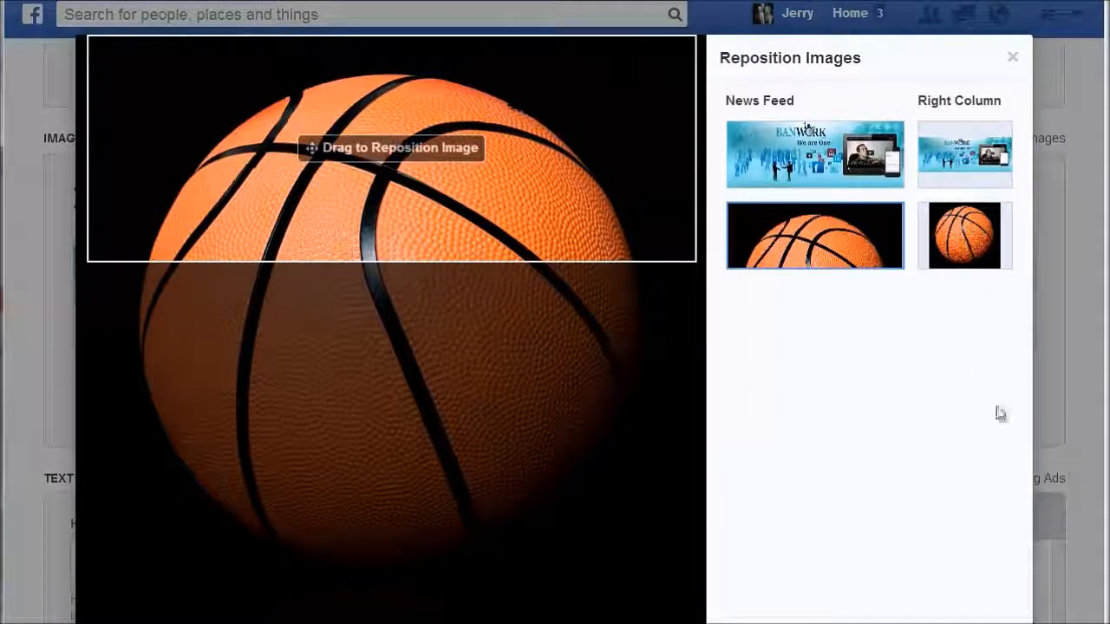
pyautogui.click(951, 618)
pyautogui.scroll(-5, 861, 346)
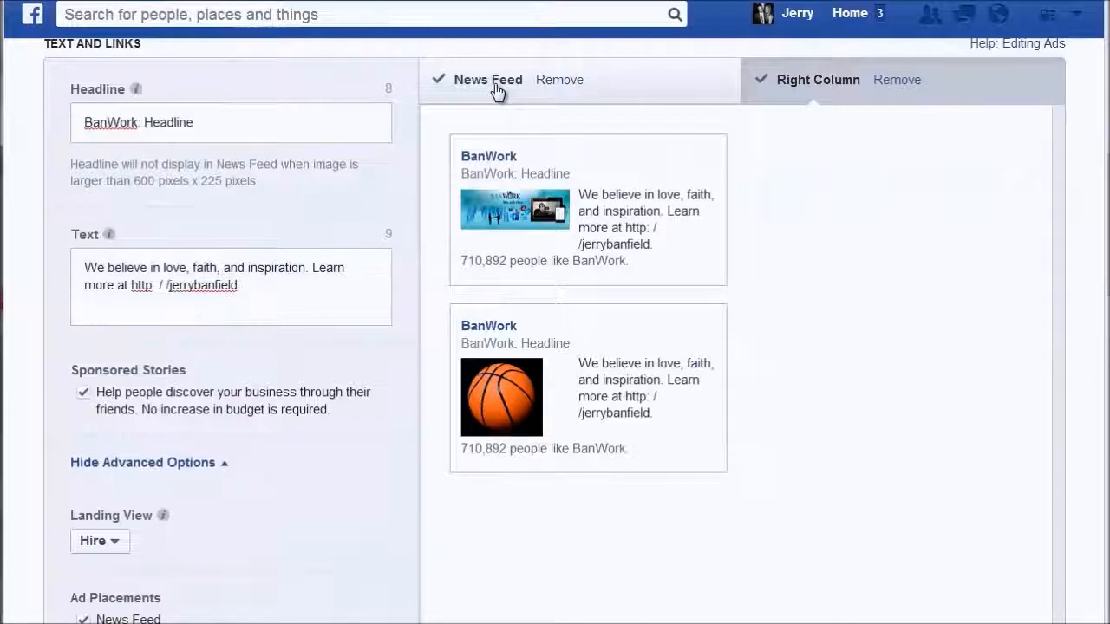
pyautogui.click(497, 92)
pyautogui.scroll(-5, 1005, 416)
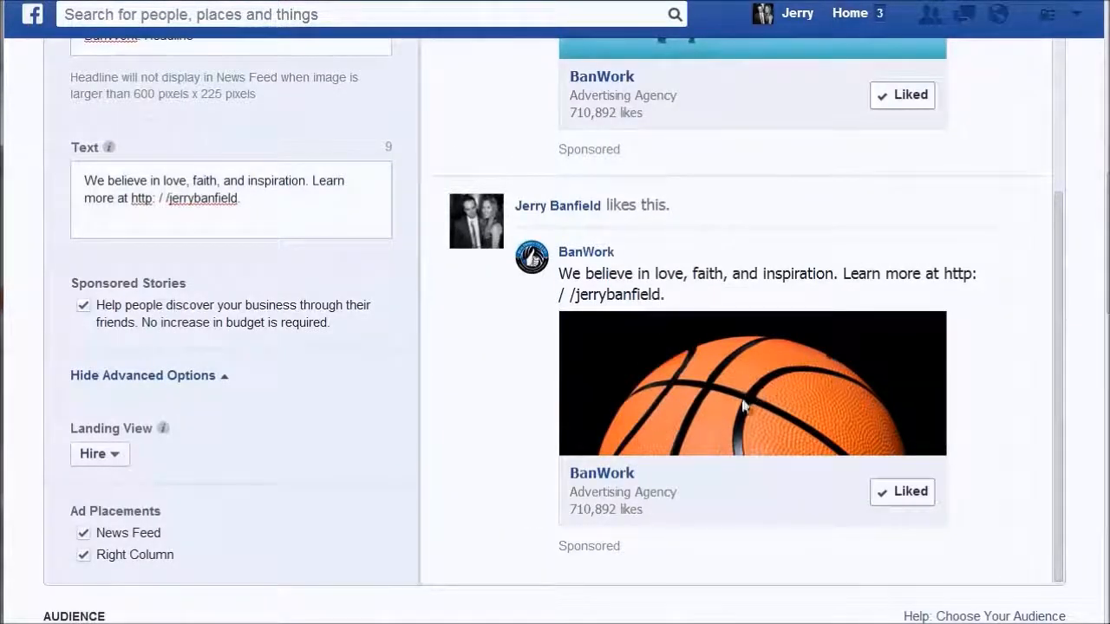
# Upload the picture of a pyramid of thumbs-up icons as the third ad image and check its News Feed preview
pyautogui.scroll(8, 700, 402)
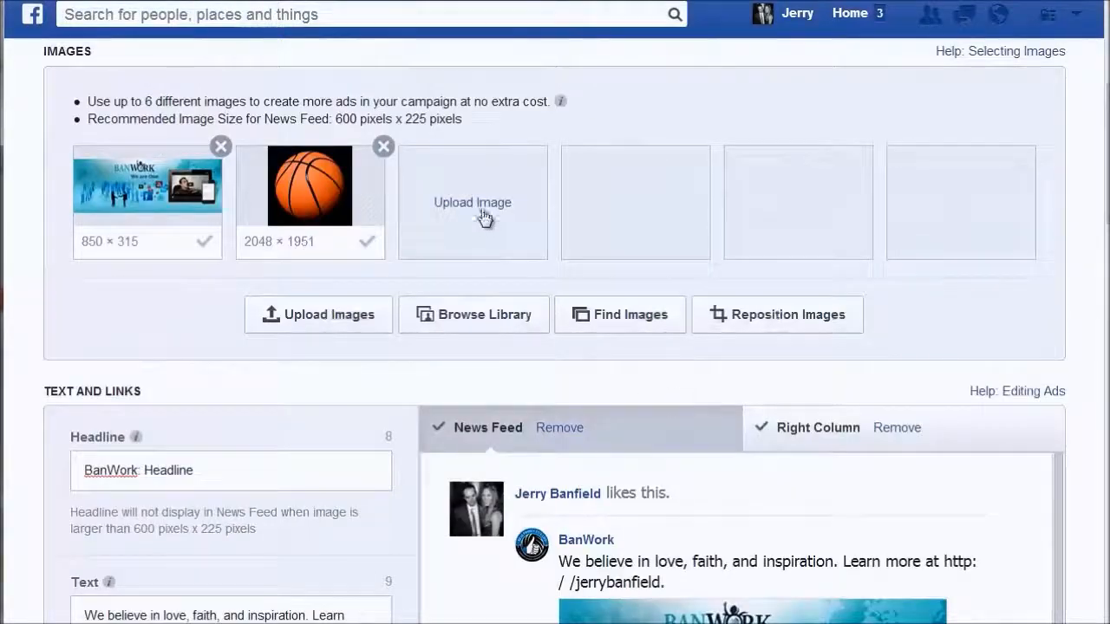
pyautogui.click(478, 199)
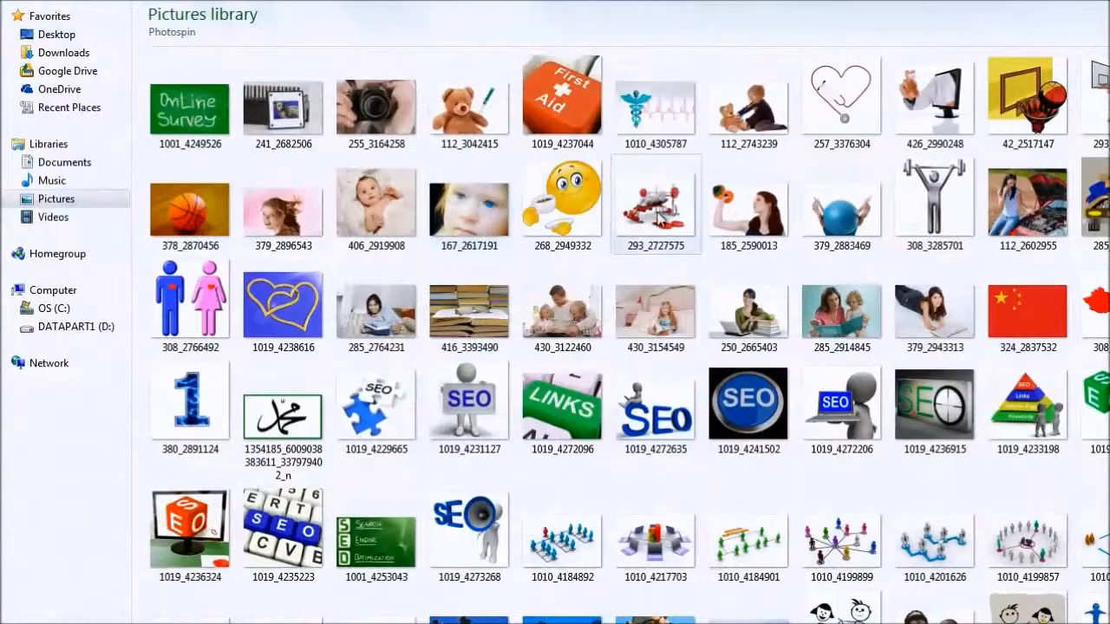
pyautogui.scroll(3, 445, 167)
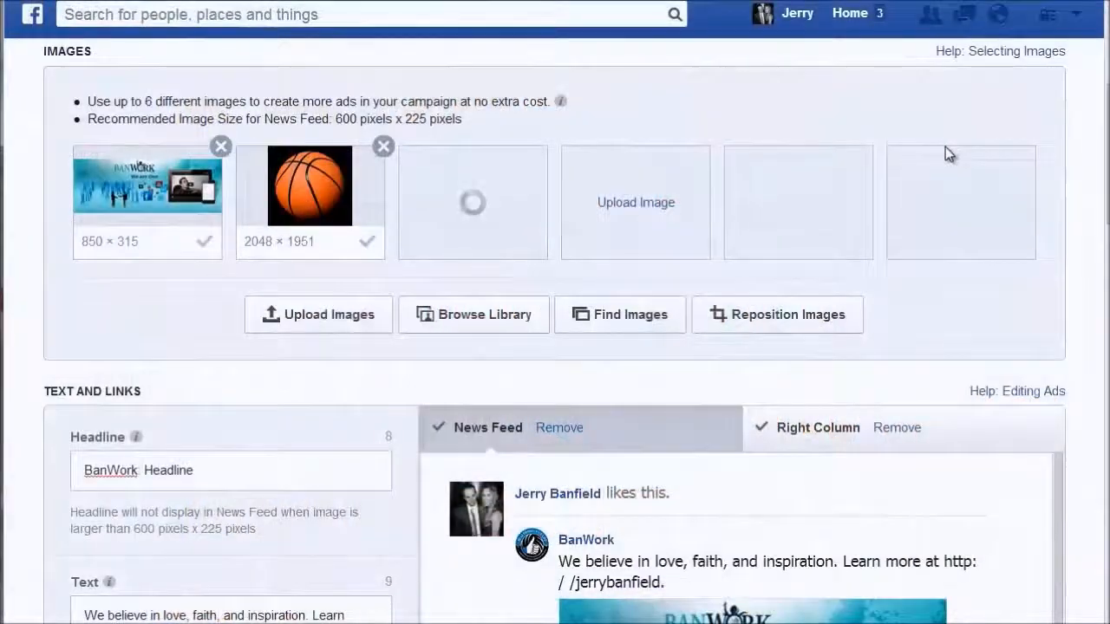
pyautogui.scroll(-1, 619, 426)
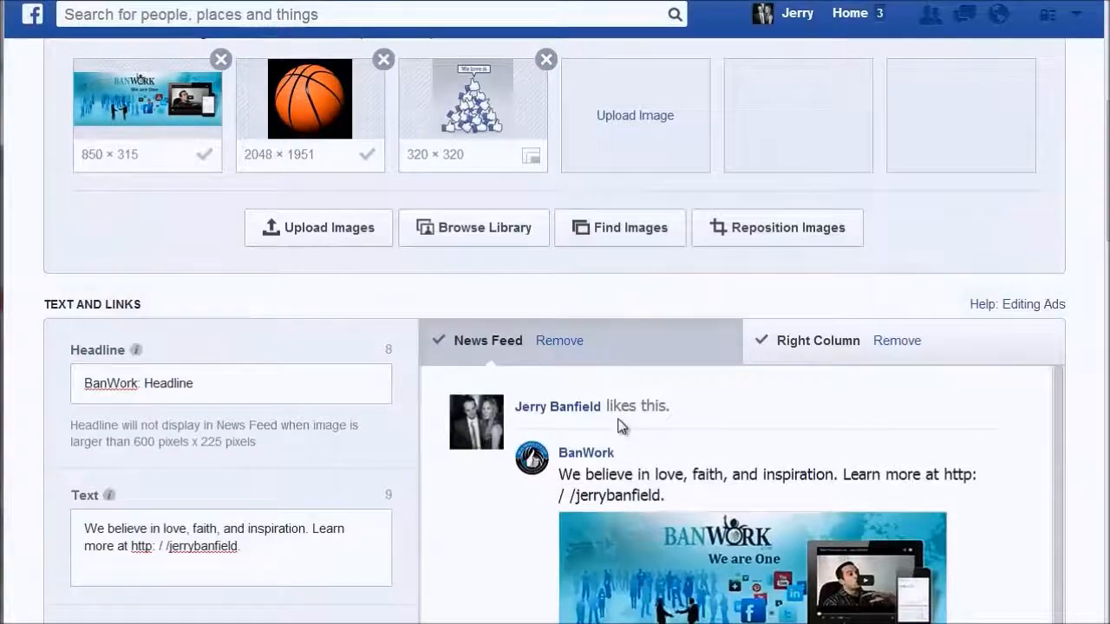
pyautogui.scroll(1, 673, 416)
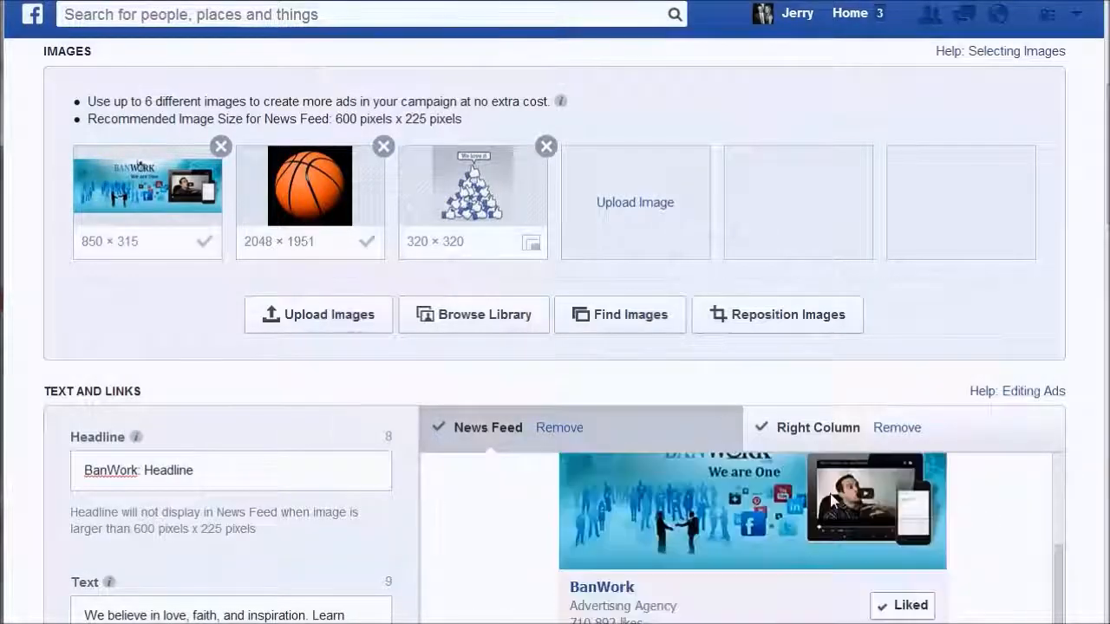
pyautogui.scroll(1, 857, 482)
pyautogui.scroll(-1, 876, 499)
pyautogui.scroll(-5, 884, 501)
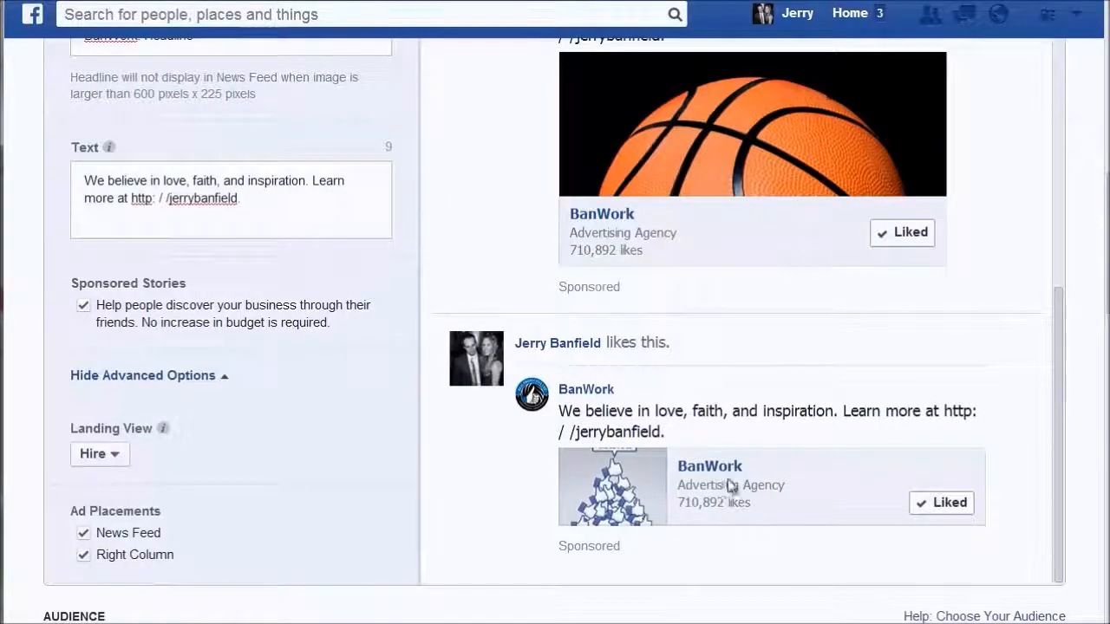
# Inspect the thumbs-up pyramid image's News Feed and Right Column crops in the repositioning view and check its News Feed preview
pyautogui.scroll(5, 832, 497)
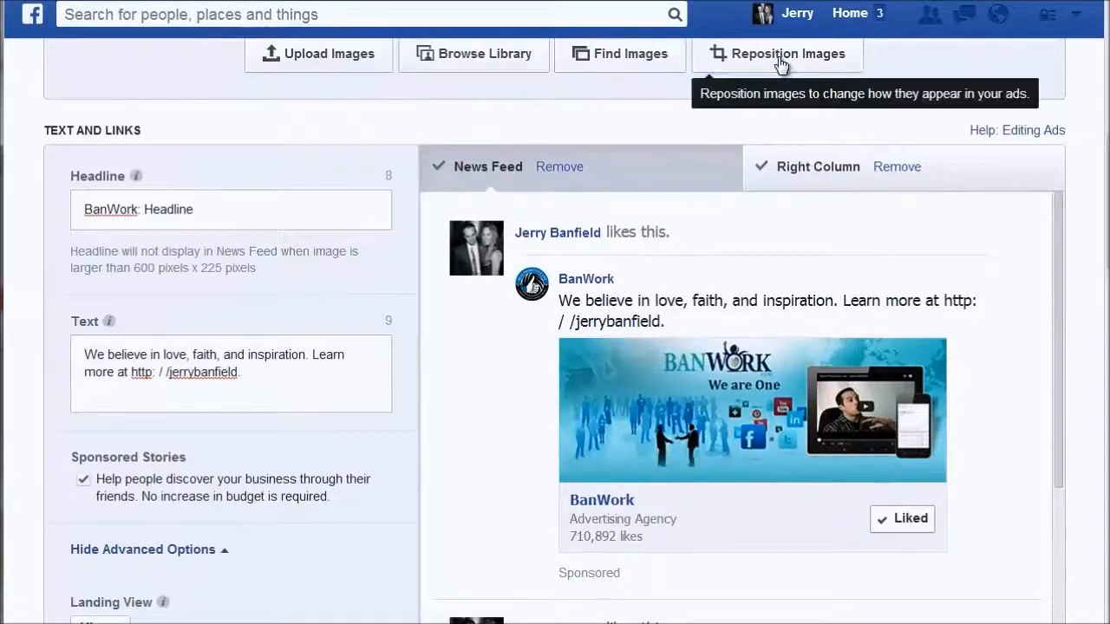
pyautogui.click(780, 64)
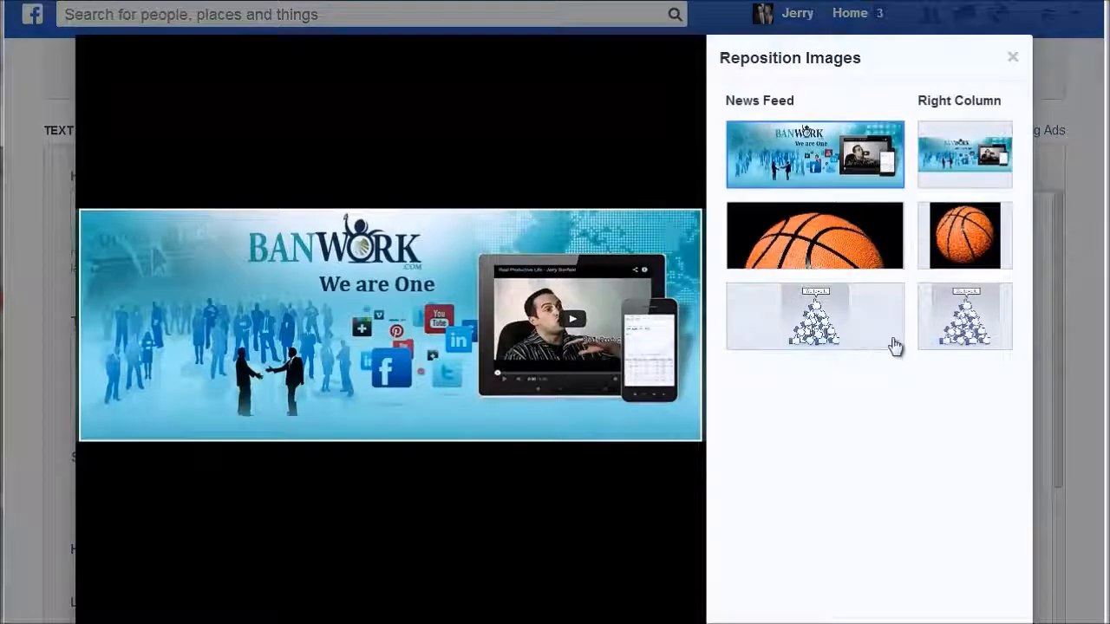
pyautogui.click(832, 333)
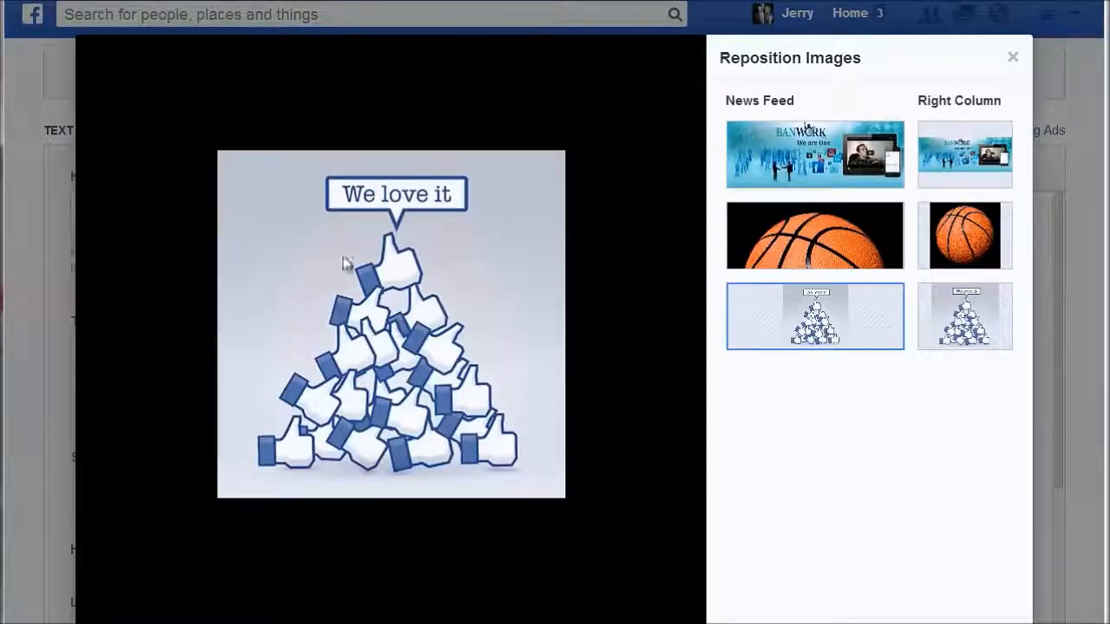
pyautogui.click(954, 324)
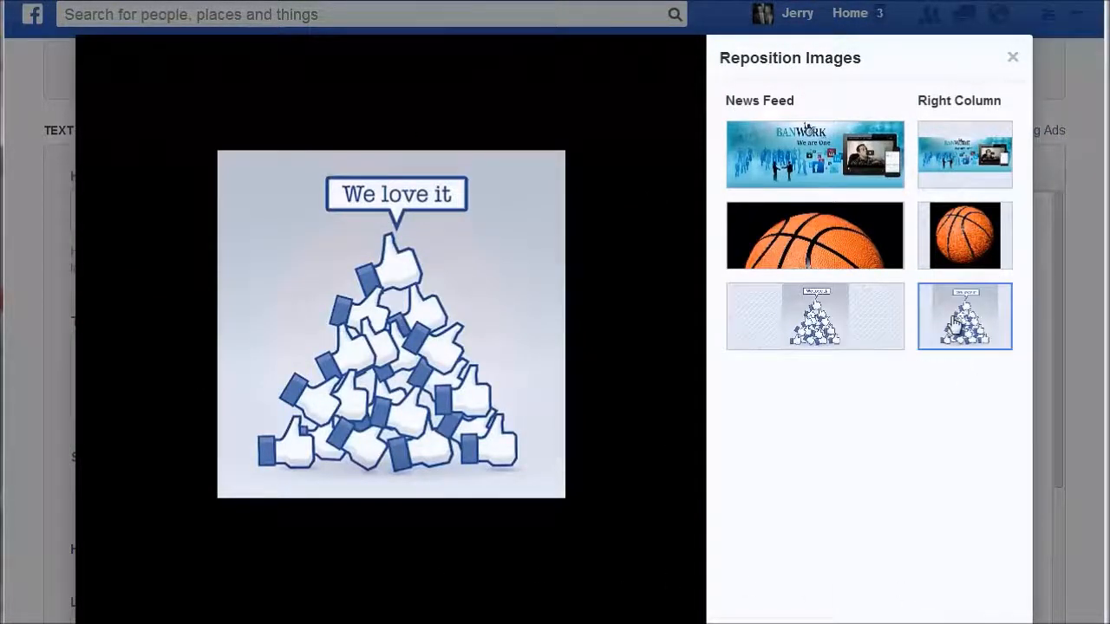
pyautogui.click(975, 619)
pyautogui.scroll(-10, 731, 387)
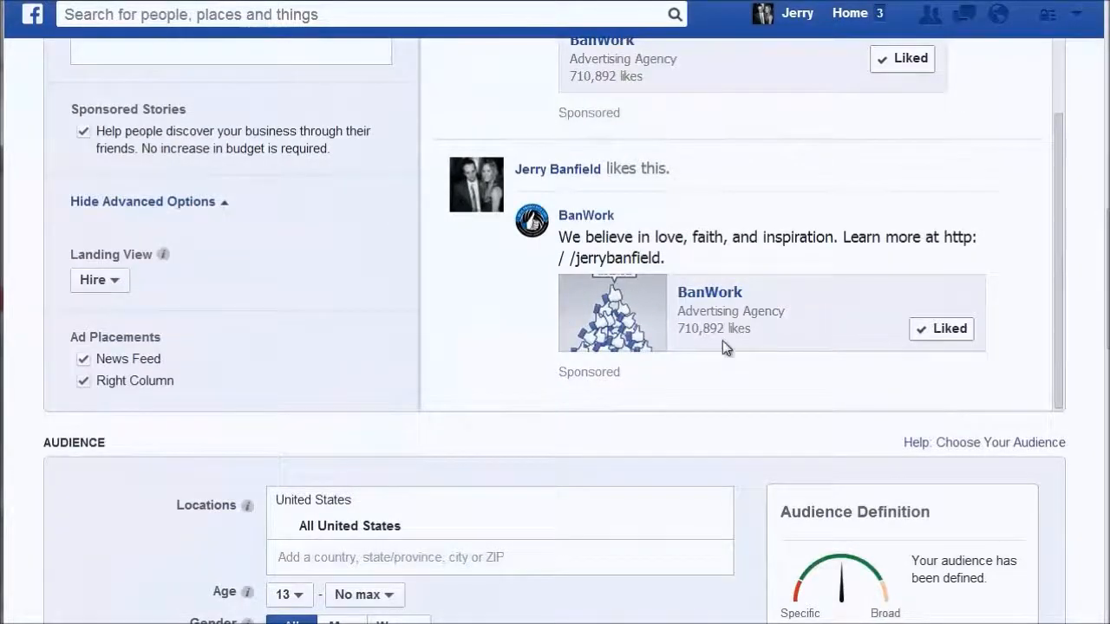
pyautogui.scroll(10, 726, 346)
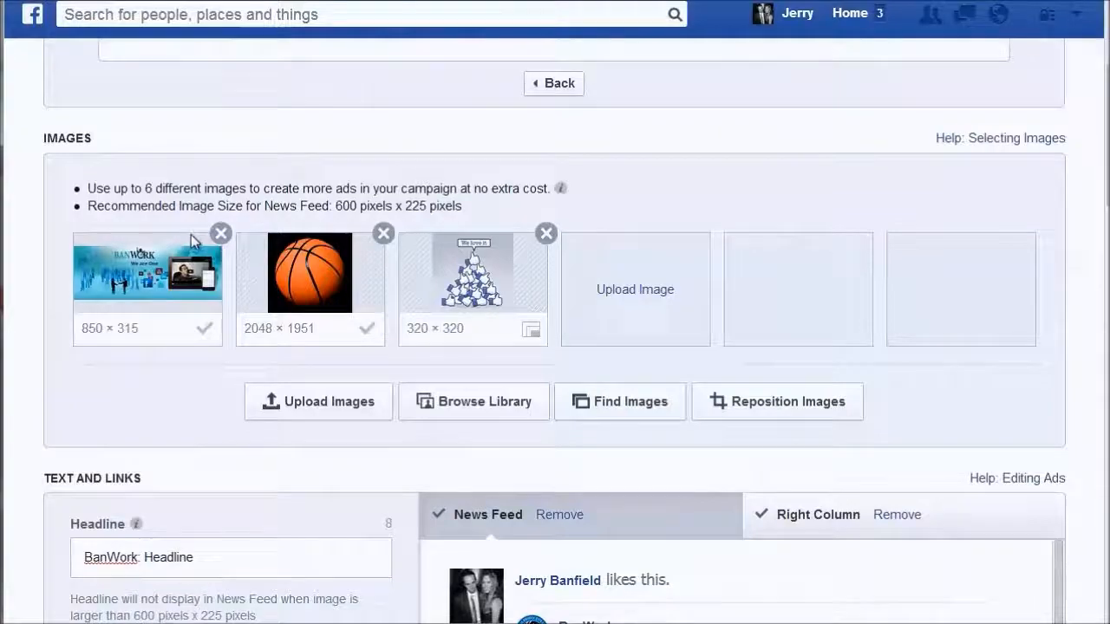
# Replace the current ad images with the picture of blue figures circling a red one and the child-with-teddy-bear picture 112_2743239
pyautogui.click(220, 232)
pyautogui.click(220, 232)
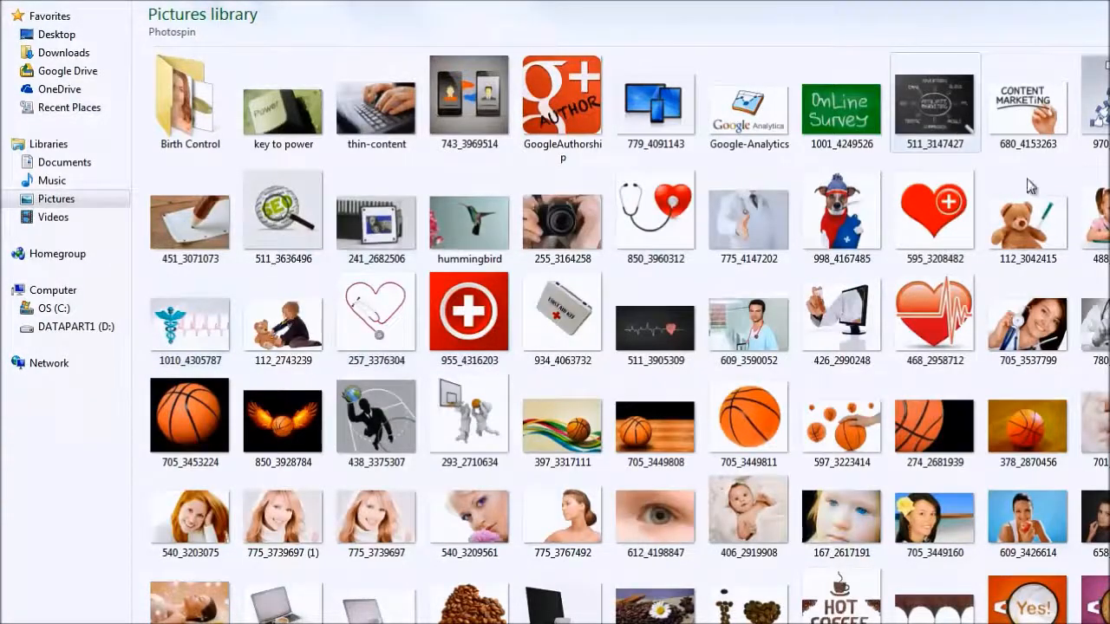
pyautogui.scroll(-2, 1096, 259)
pyautogui.scroll(2, 1096, 259)
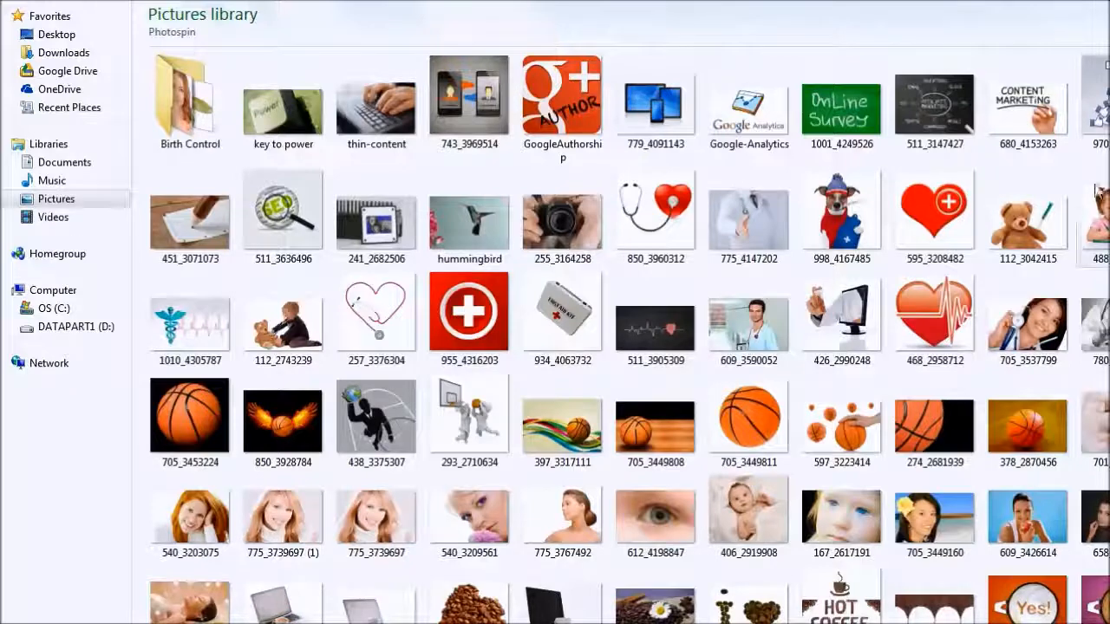
pyautogui.click(299, 338)
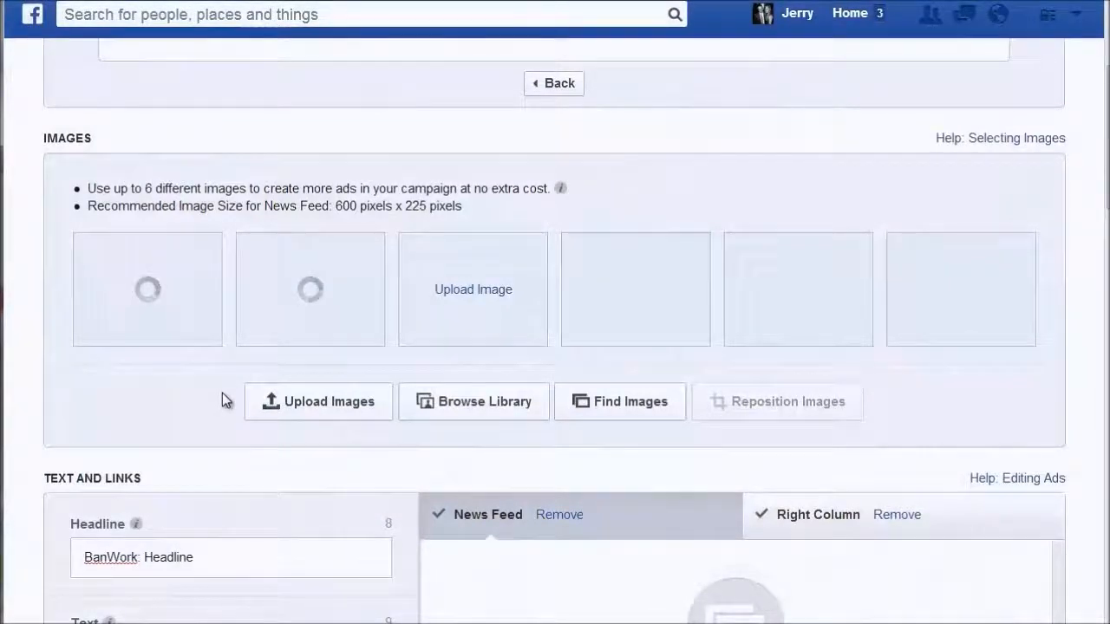
pyautogui.scroll(-1, 221, 393)
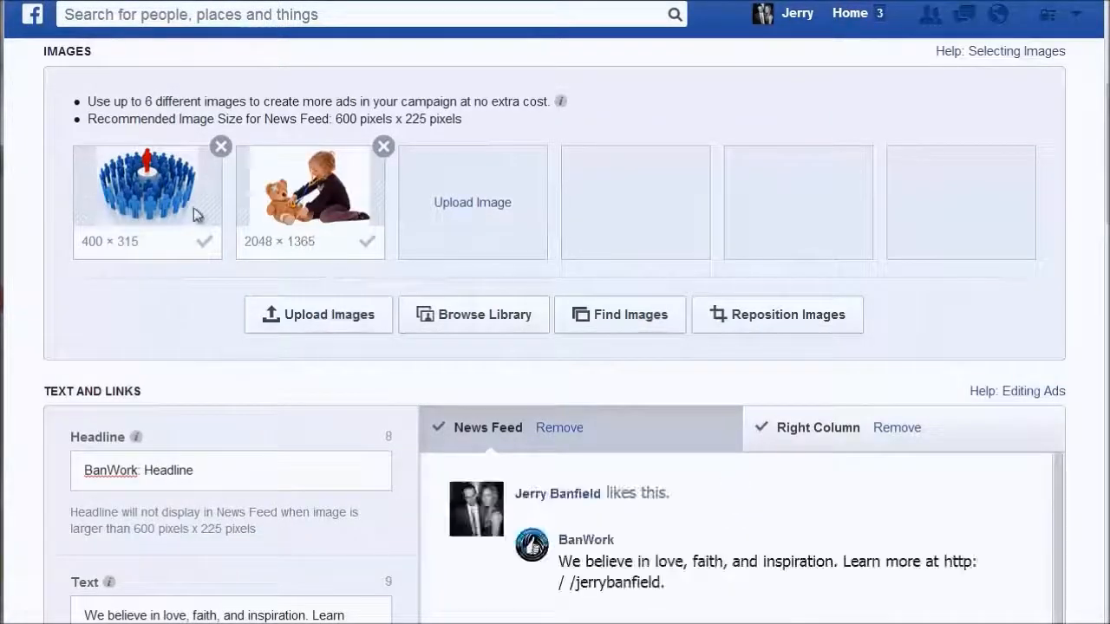
# Reposition the News Feed crops to the upper part of the blue figures image and slightly higher on the child image, and save them
pyautogui.scroll(-1, 945, 455)
pyautogui.click(744, 232)
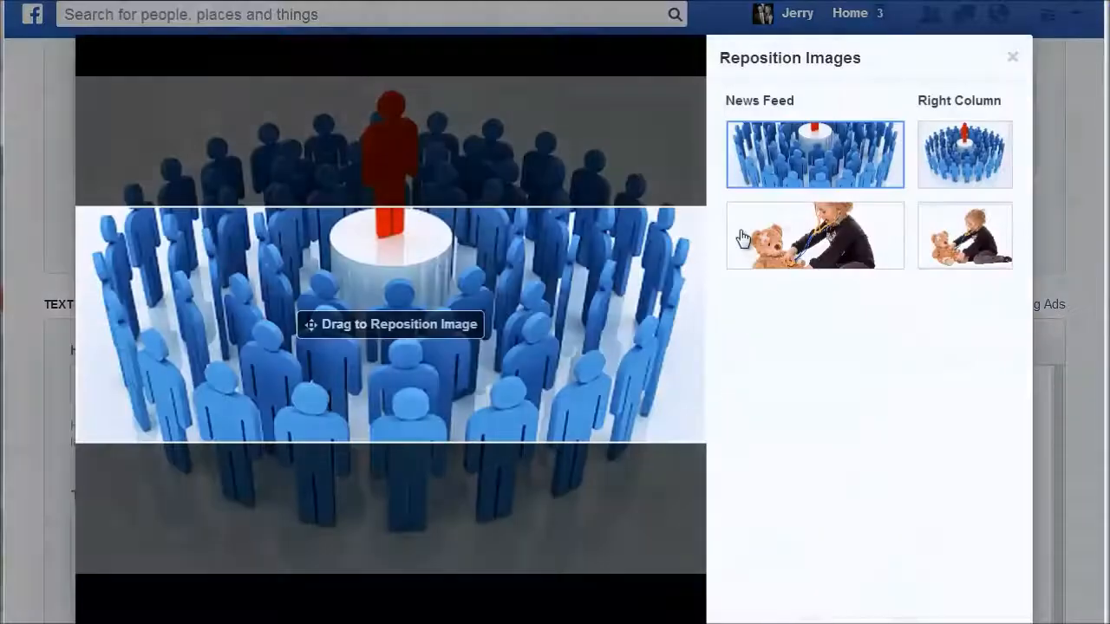
pyautogui.moveTo(539, 355); pyautogui.dragTo(548, 196)
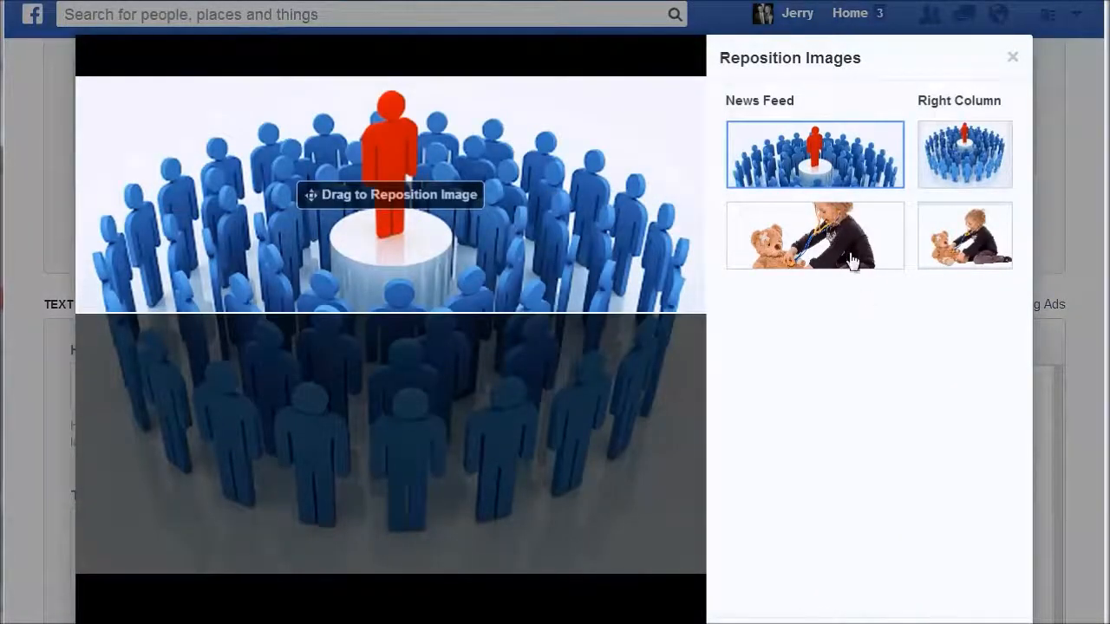
pyautogui.click(852, 262)
pyautogui.moveTo(587, 339); pyautogui.dragTo(572, 316)
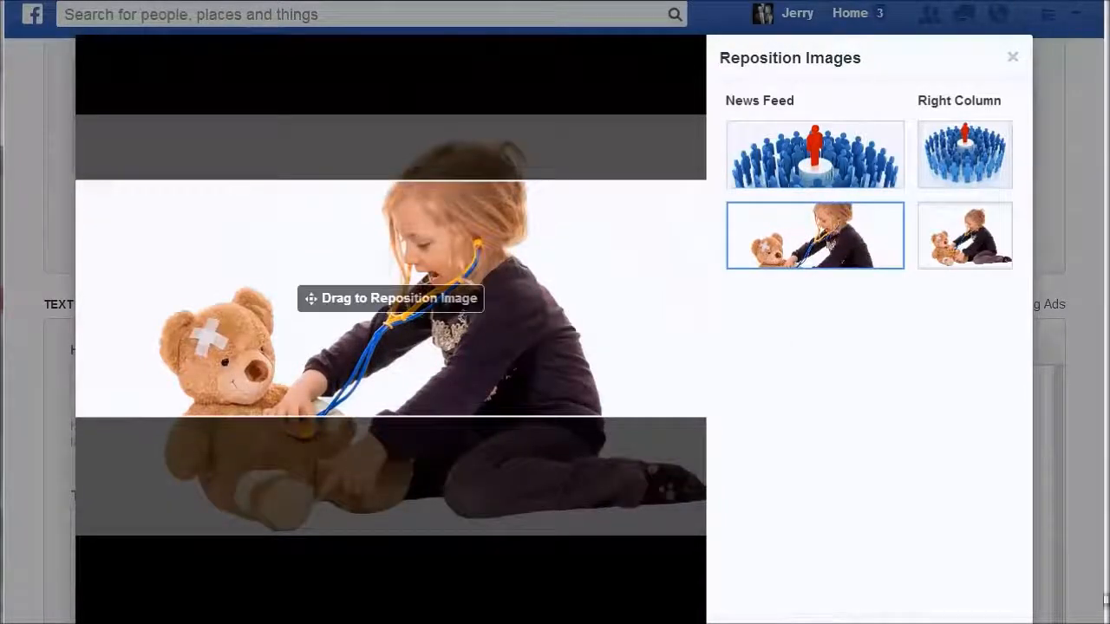
pyautogui.click(980, 622)
# Examine the News Feed previews of the blue figures and child-with-teddy-bear ads and the audience settings below them
pyautogui.scroll(-2, 996, 319)
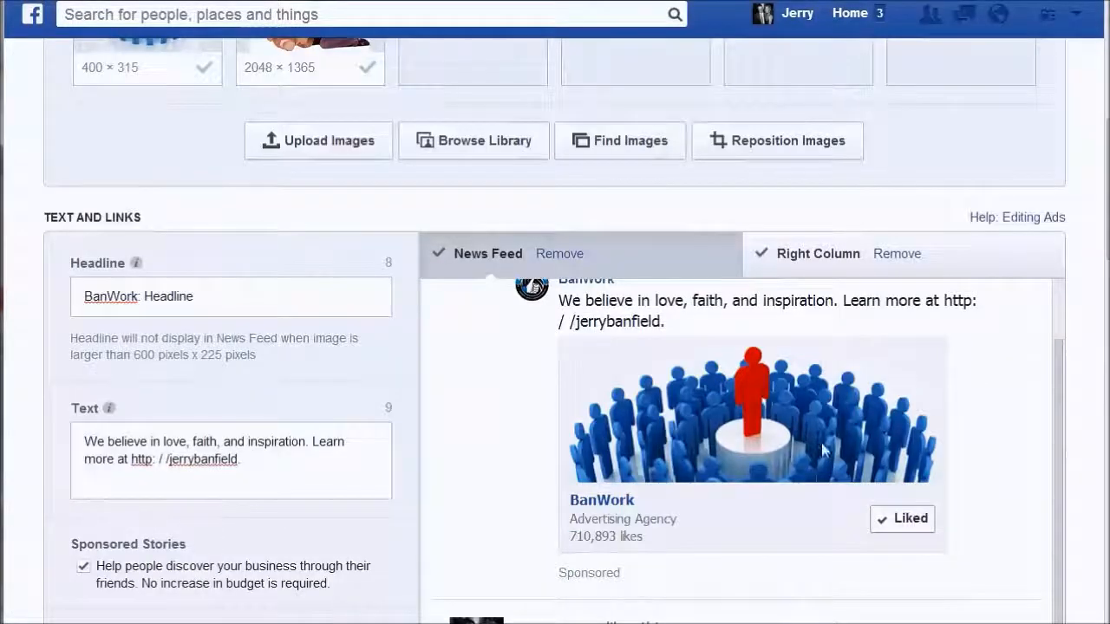
pyautogui.scroll(4, 585, 426)
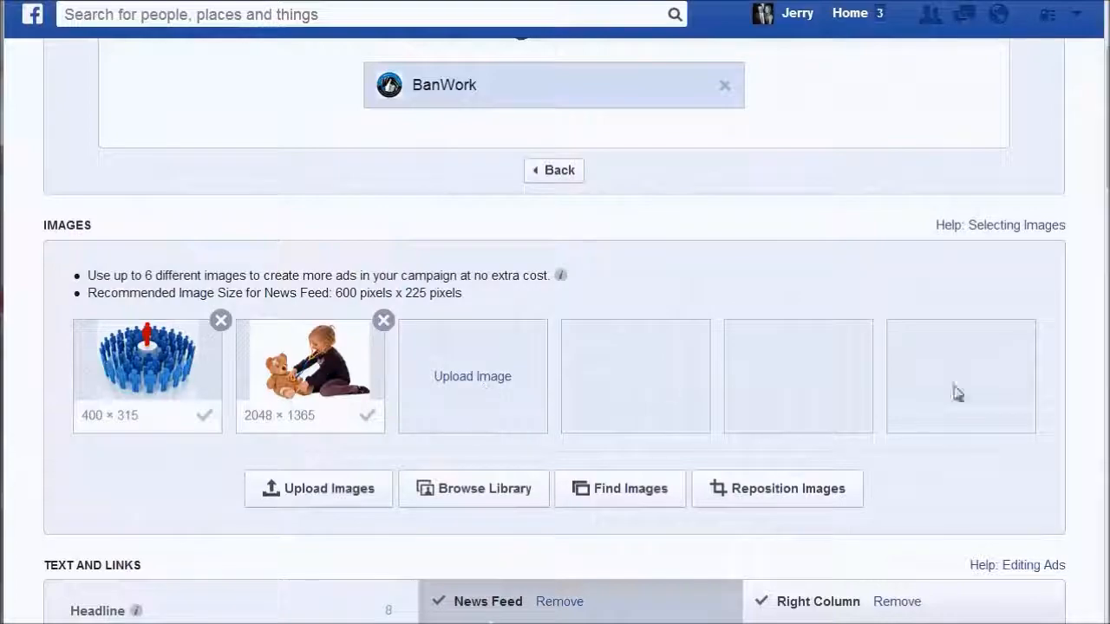
pyautogui.scroll(-4, 817, 388)
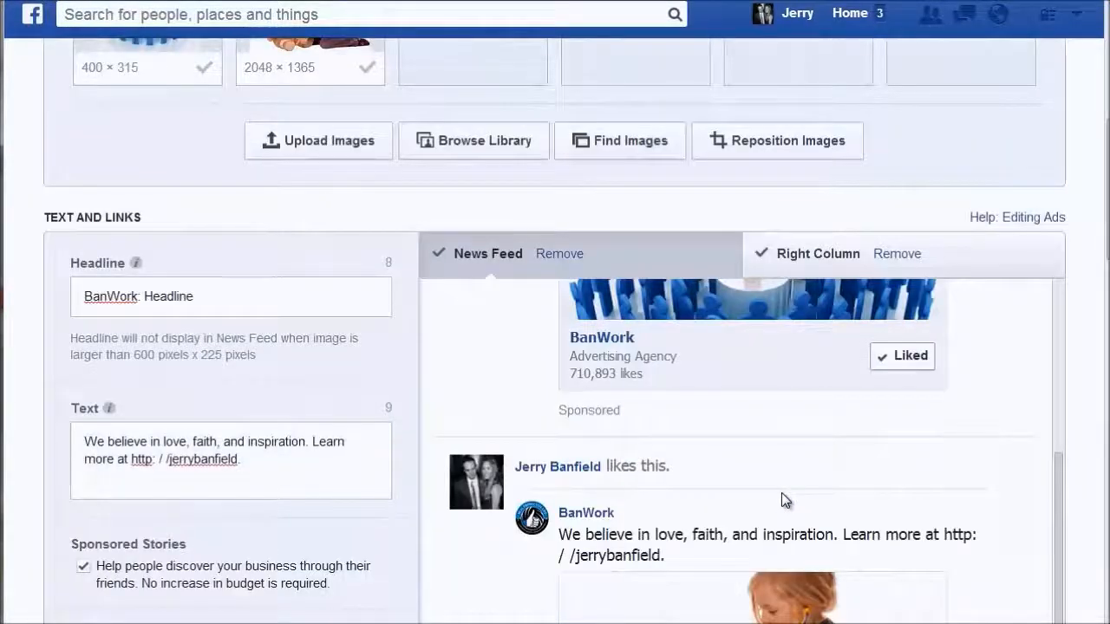
pyautogui.scroll(-3, 781, 492)
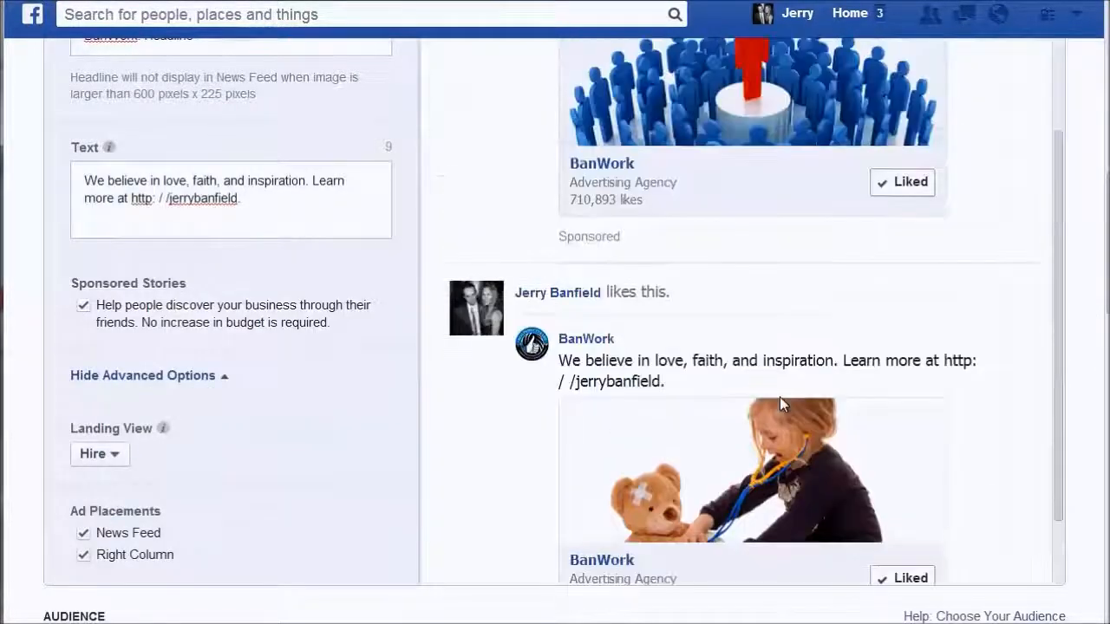
pyautogui.scroll(3, 779, 397)
pyautogui.scroll(-2, 784, 344)
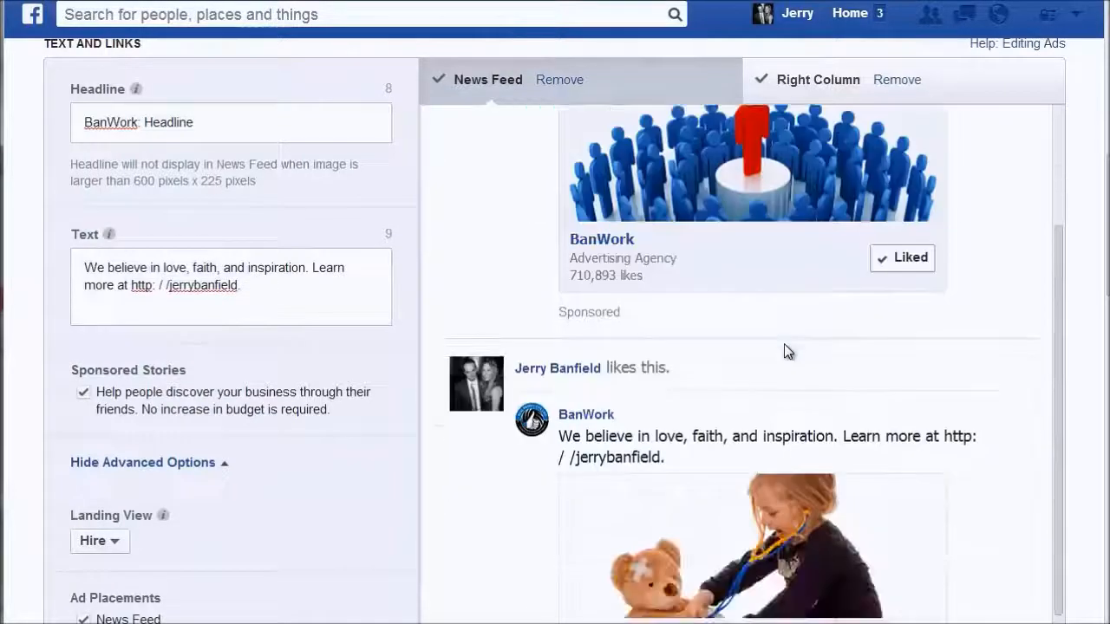
pyautogui.scroll(2, 797, 455)
pyautogui.scroll(-6, 770, 428)
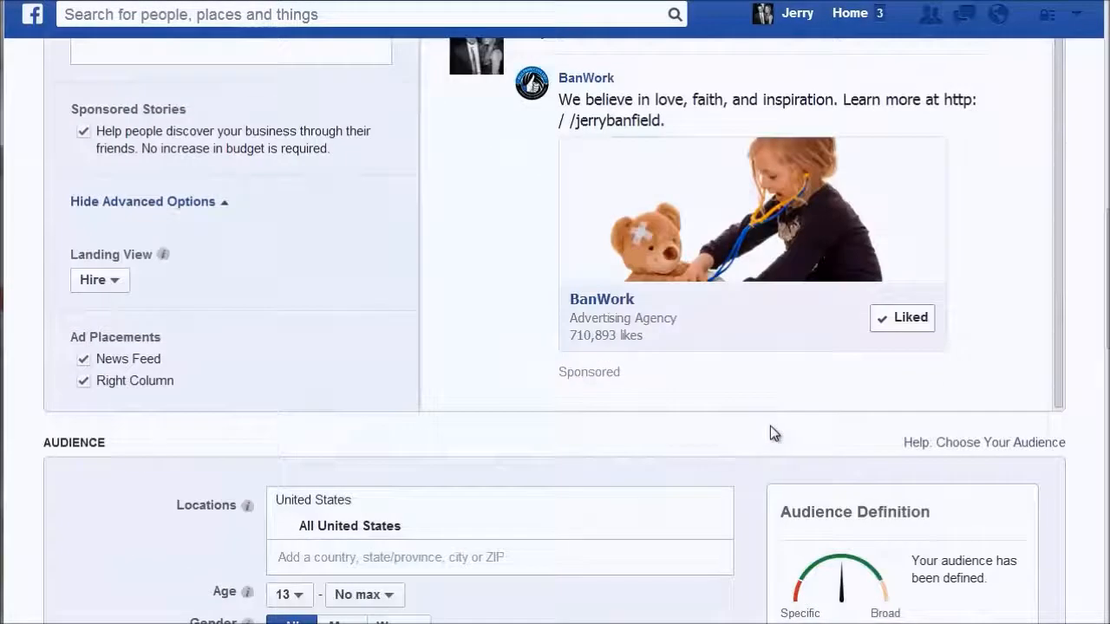
pyautogui.scroll(-15, 769, 468)
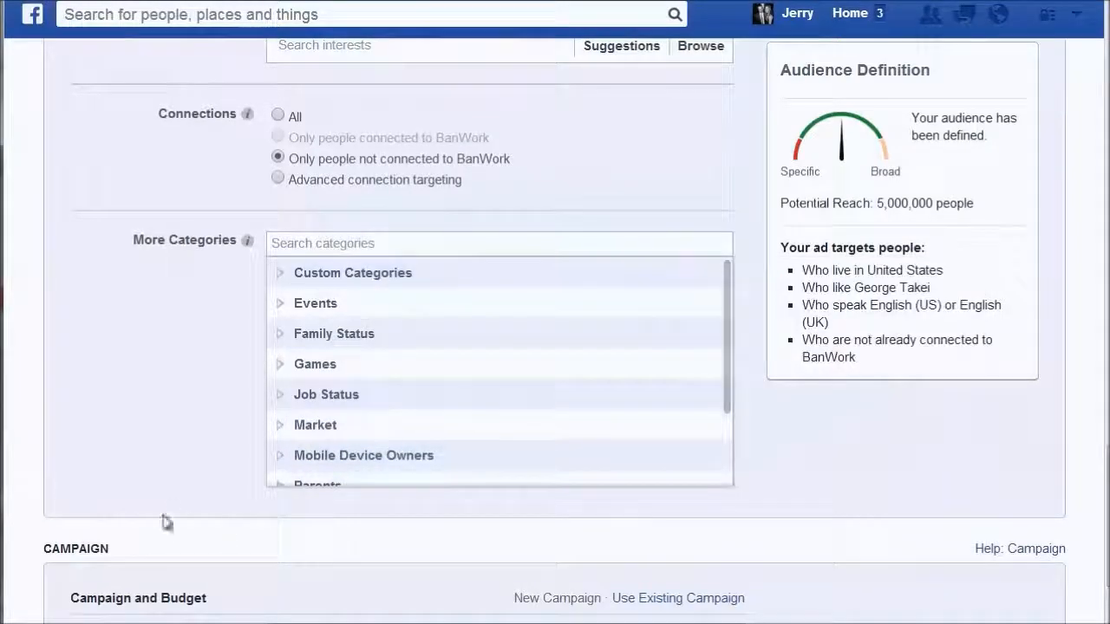
# Remove both current ad images, the blue figures and the child with the teddy bear
pyautogui.scroll(10, 170, 515)
pyautogui.scroll(10, 175, 515)
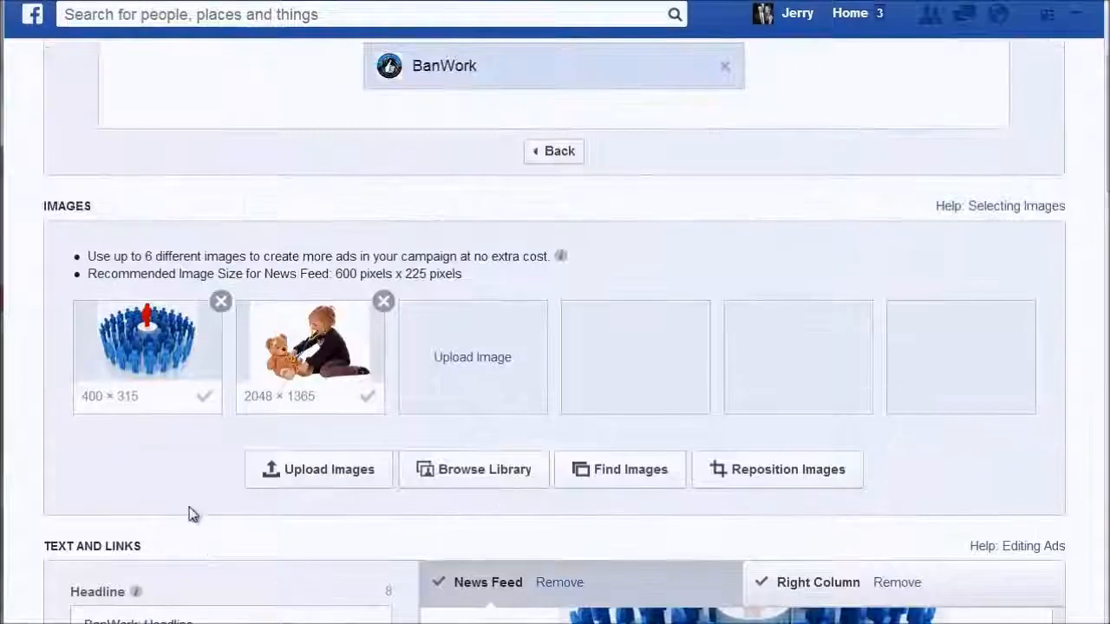
pyautogui.click(217, 299)
pyautogui.click(218, 299)
# Add six image library pictures to the ad: plugged globe, flower light bulb, fitness dog, green traffic light, magnifying-glass dog and peace-sign dog
pyautogui.click(512, 472)
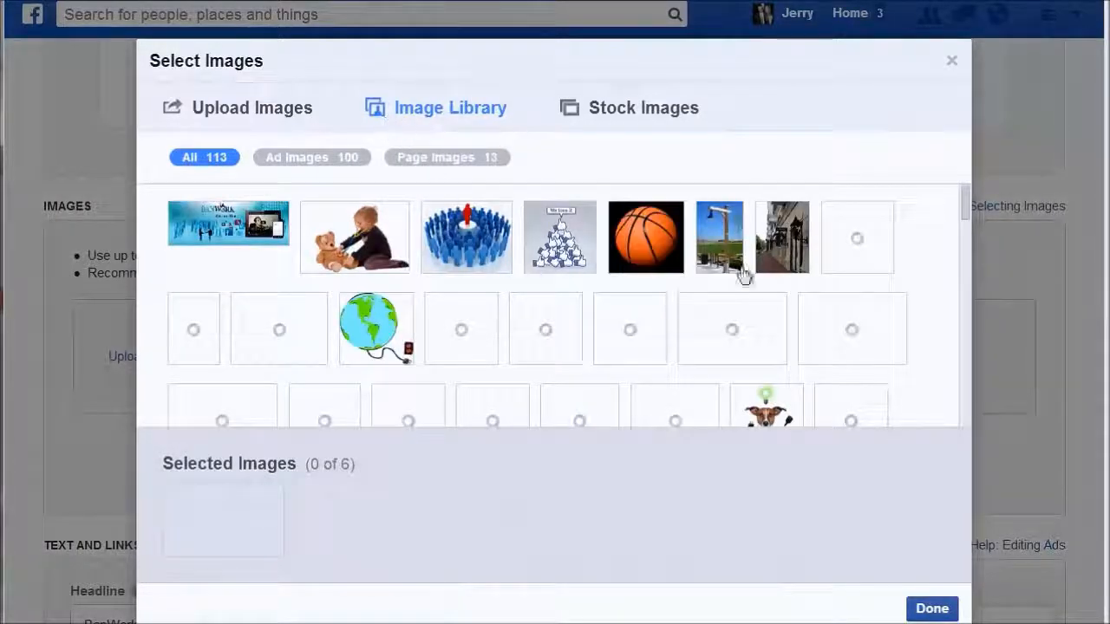
pyautogui.click(394, 337)
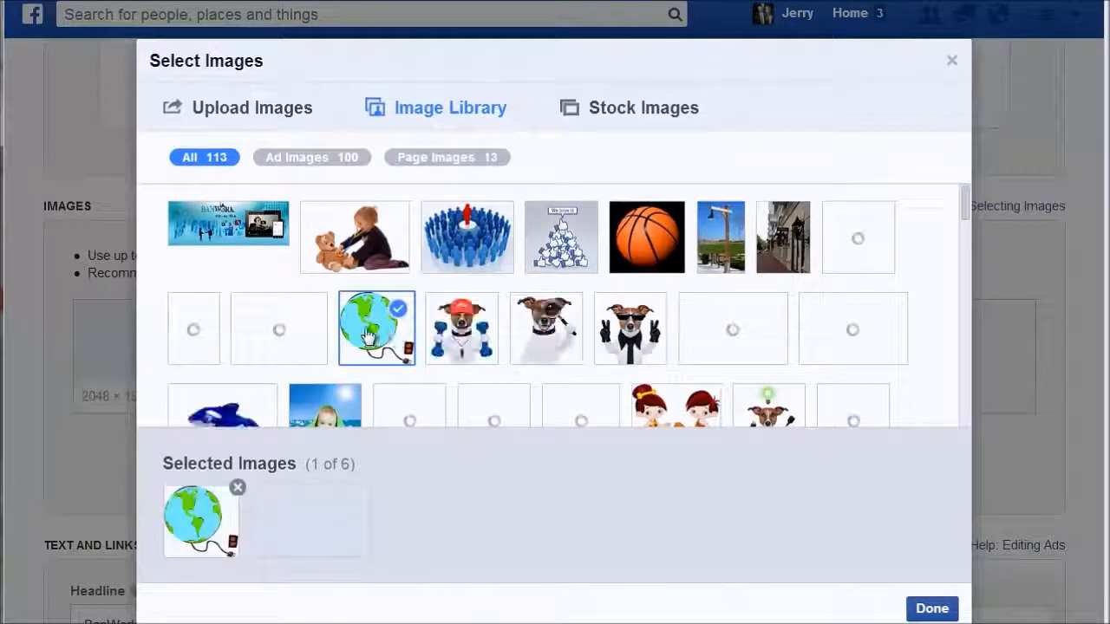
pyautogui.click(193, 334)
pyautogui.click(460, 326)
pyautogui.click(291, 340)
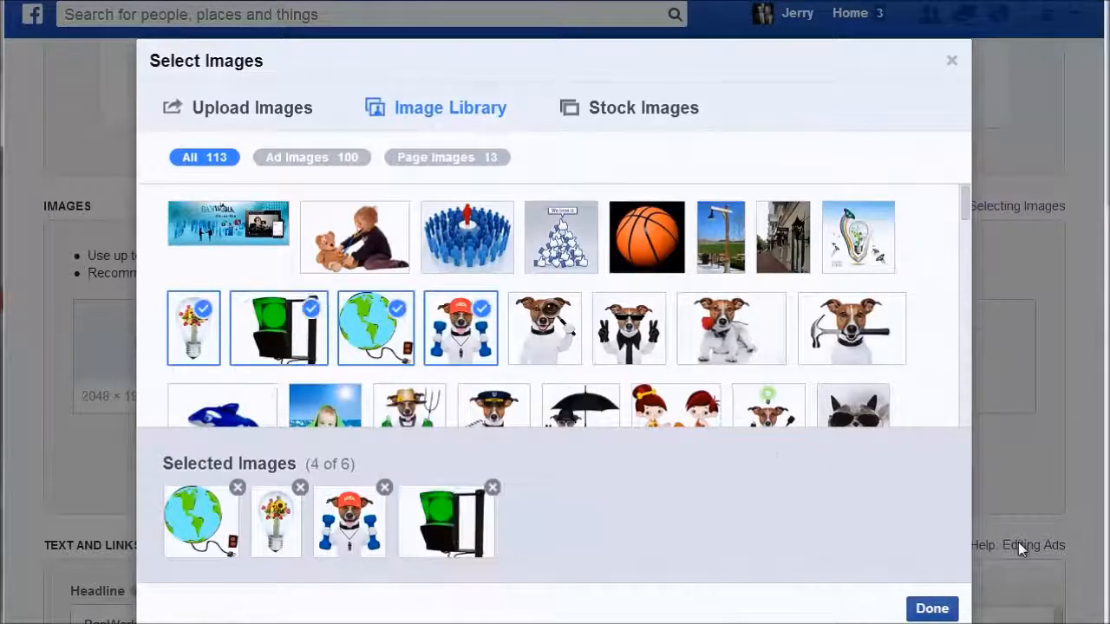
pyautogui.click(544, 330)
pyautogui.click(631, 345)
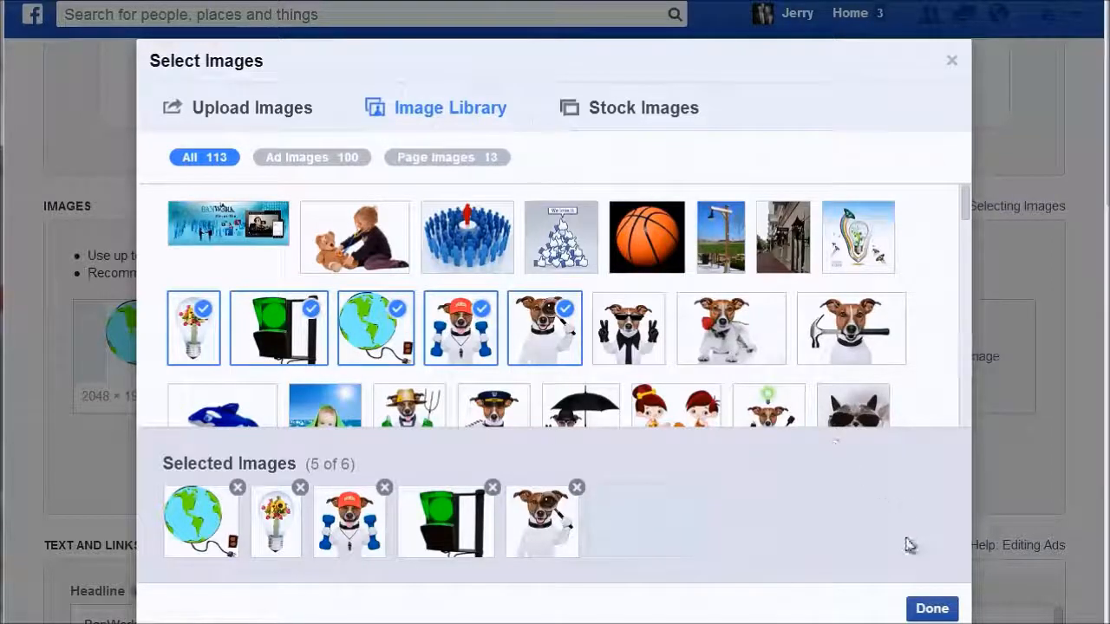
pyautogui.click(932, 607)
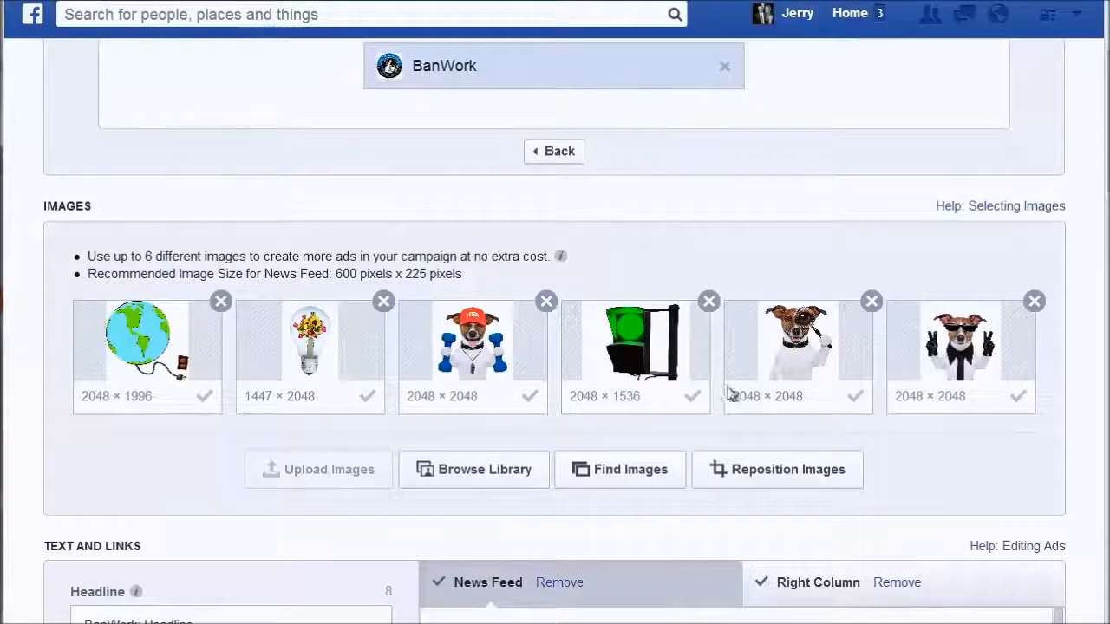
# Reposition the News Feed crops to the globe's lower part with the plug, the light bulb's upper part and the fitness dog's head
pyautogui.scroll(-5, 733, 446)
pyautogui.scroll(-5, 817, 465)
pyautogui.scroll(5, 817, 464)
pyautogui.click(783, 215)
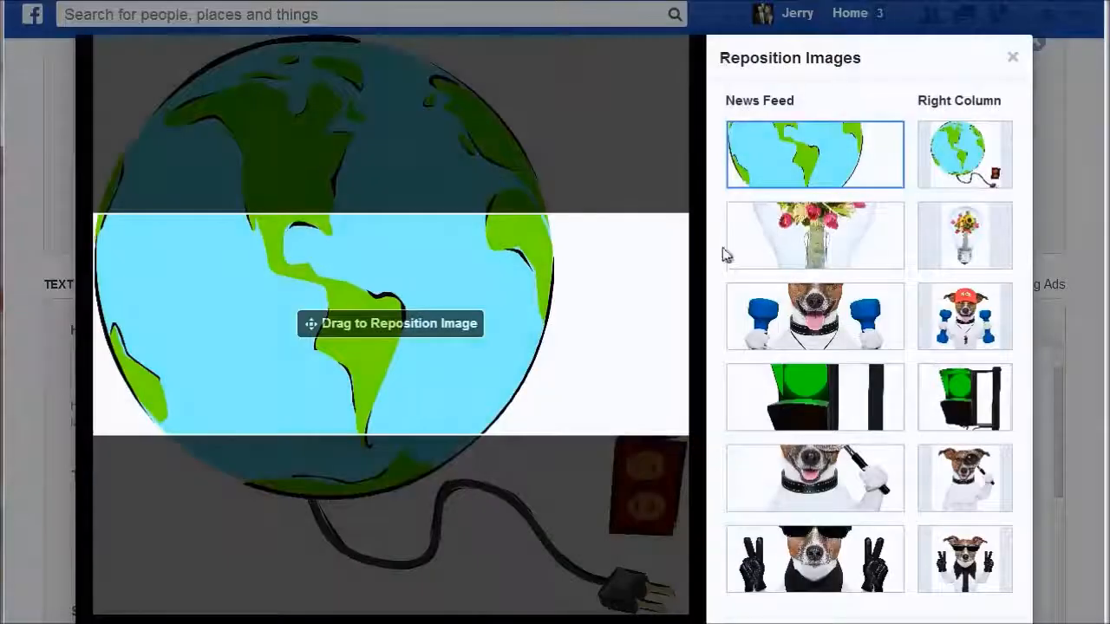
pyautogui.moveTo(527, 366); pyautogui.dragTo(527, 560)
pyautogui.click(834, 233)
pyautogui.moveTo(555, 310); pyautogui.dragTo(528, 153)
pyautogui.click(873, 351)
pyautogui.moveTo(589, 278); pyautogui.dragTo(588, 136)
# Move the News Feed crops of the traffic light, magnifying-glass dog and peace-sign dog images upward and save the repositioning
pyautogui.click(801, 399)
pyautogui.moveTo(626, 338); pyautogui.dragTo(627, 216)
pyautogui.click(854, 478)
pyautogui.moveTo(652, 299); pyautogui.dragTo(652, 131)
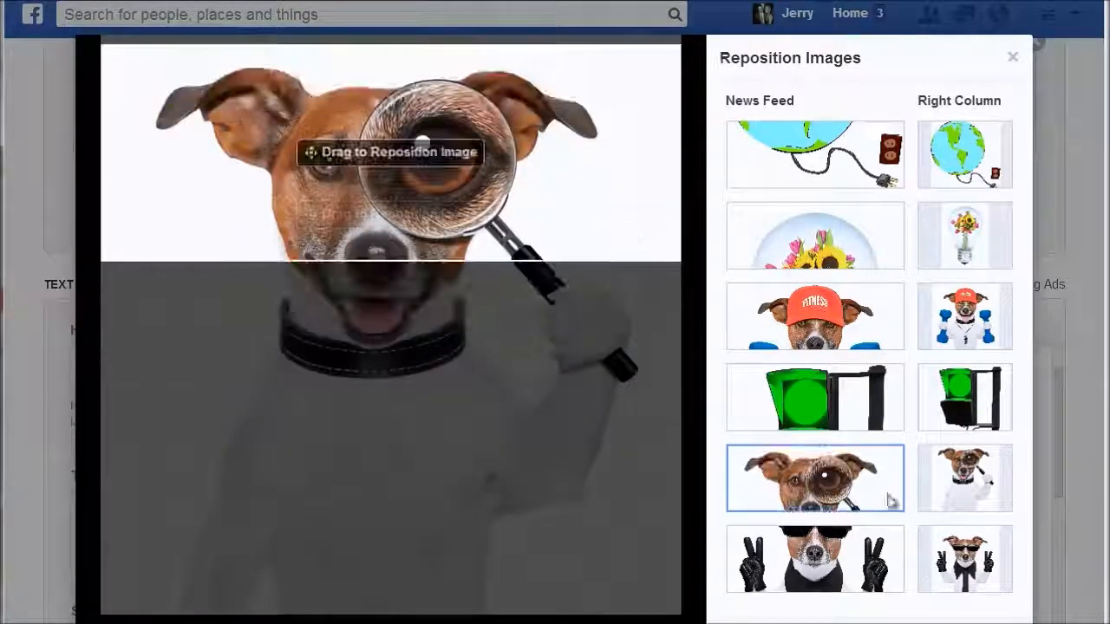
pyautogui.click(858, 559)
pyautogui.moveTo(542, 365); pyautogui.dragTo(544, 295)
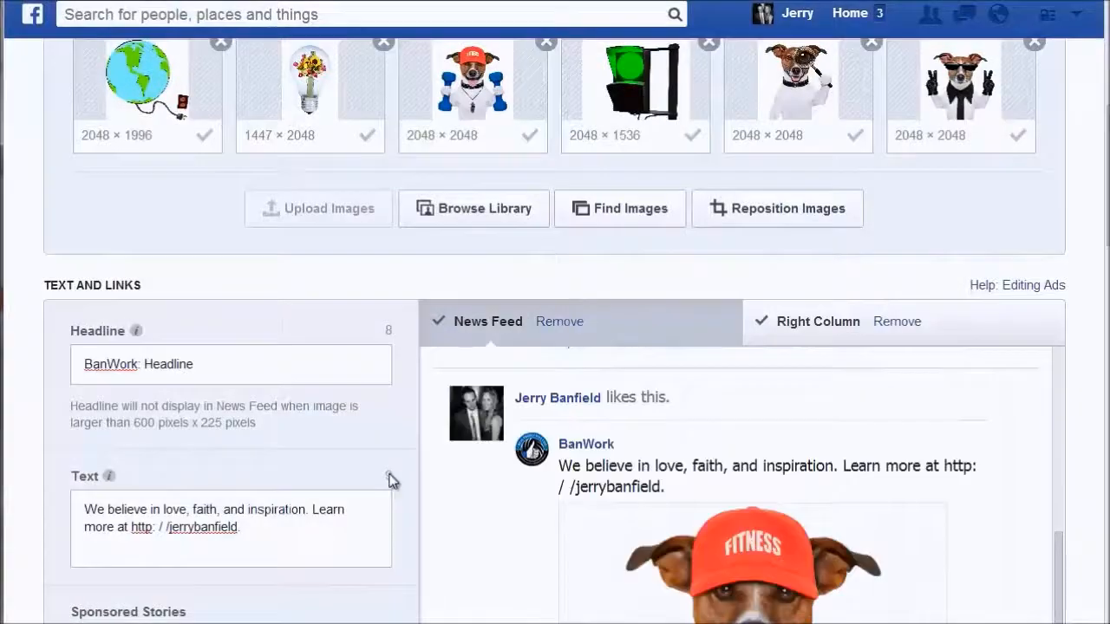
# Review the ad's audience, campaign, budget and bidding settings, then its six images, text and News Feed preview
pyautogui.scroll(-10, 392, 481)
pyautogui.scroll(-5, 389, 468)
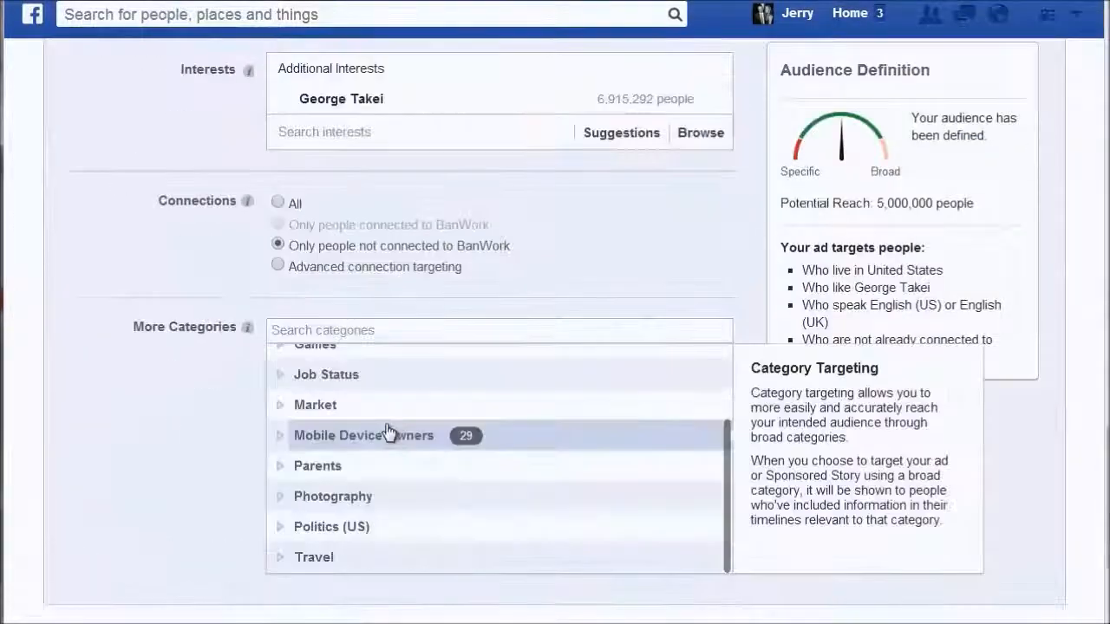
pyautogui.scroll(-10, 261, 494)
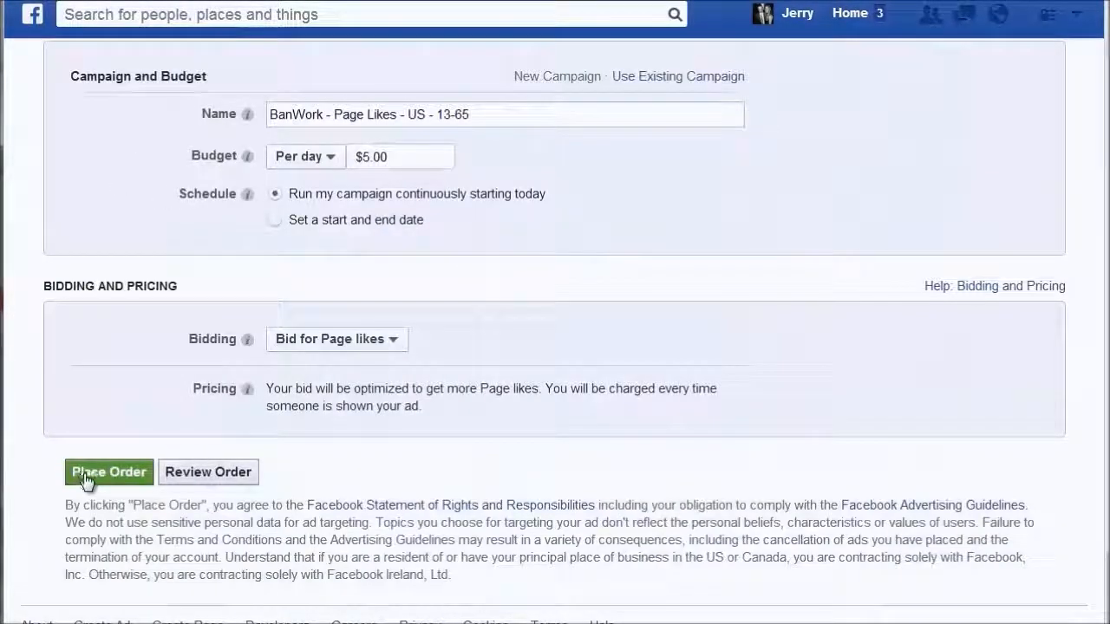
pyautogui.scroll(5, 468, 252)
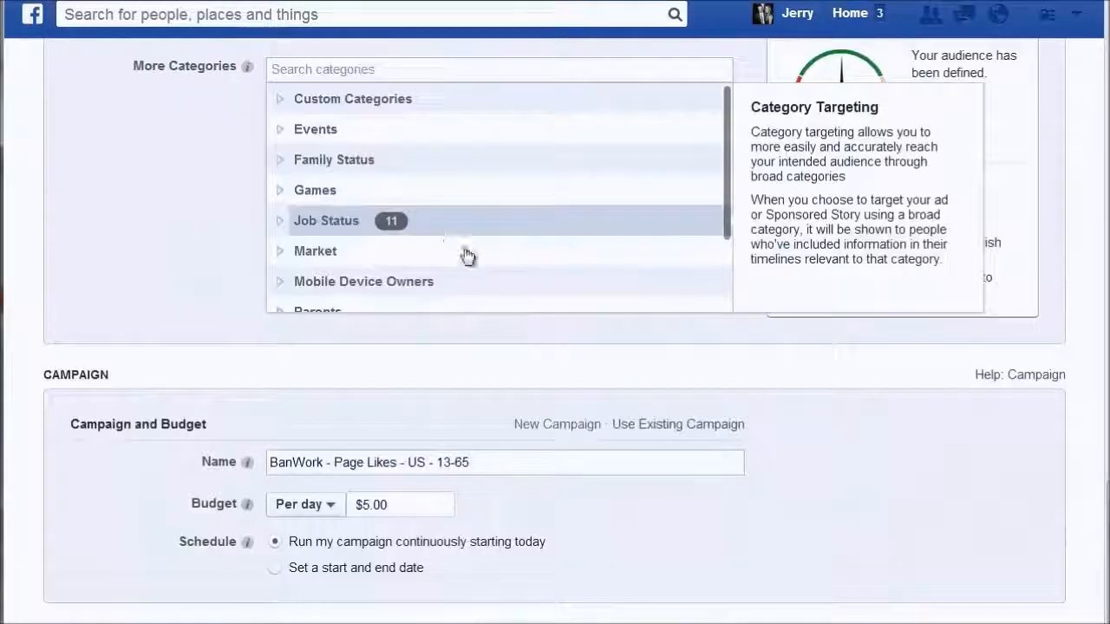
pyautogui.scroll(7, 508, 272)
pyautogui.scroll(15, 396, 174)
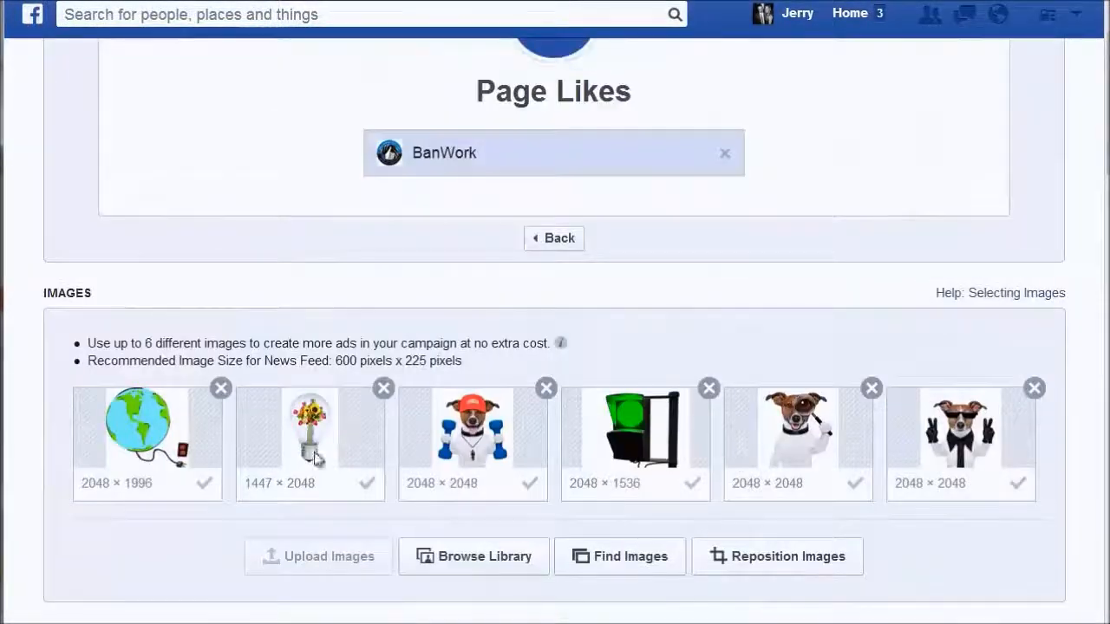
pyautogui.scroll(-2, 702, 345)
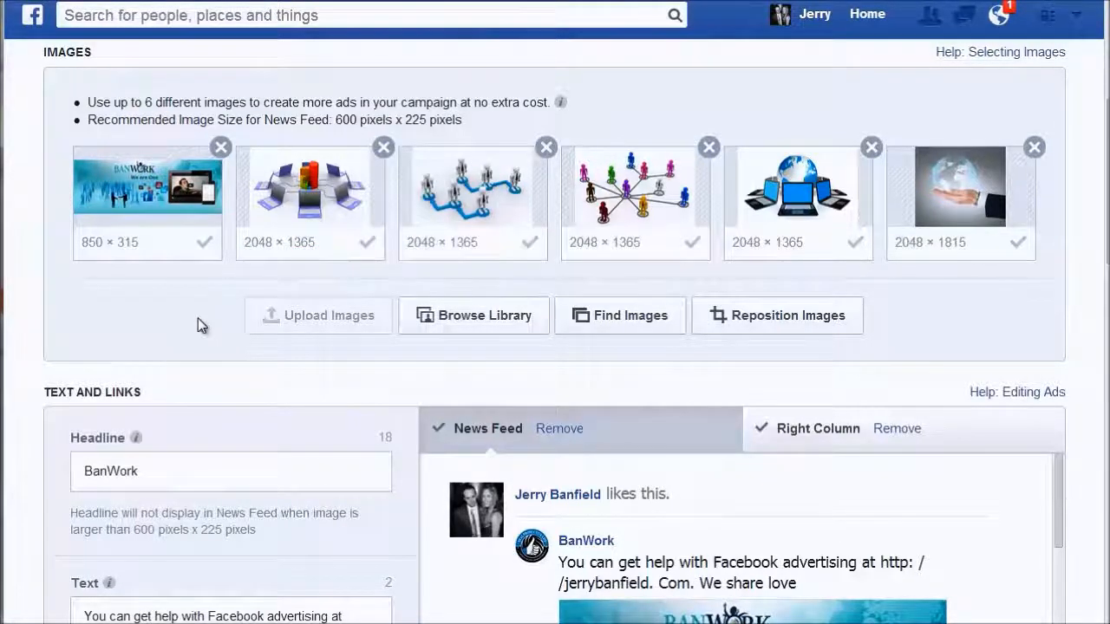
pyautogui.scroll(-4, 199, 319)
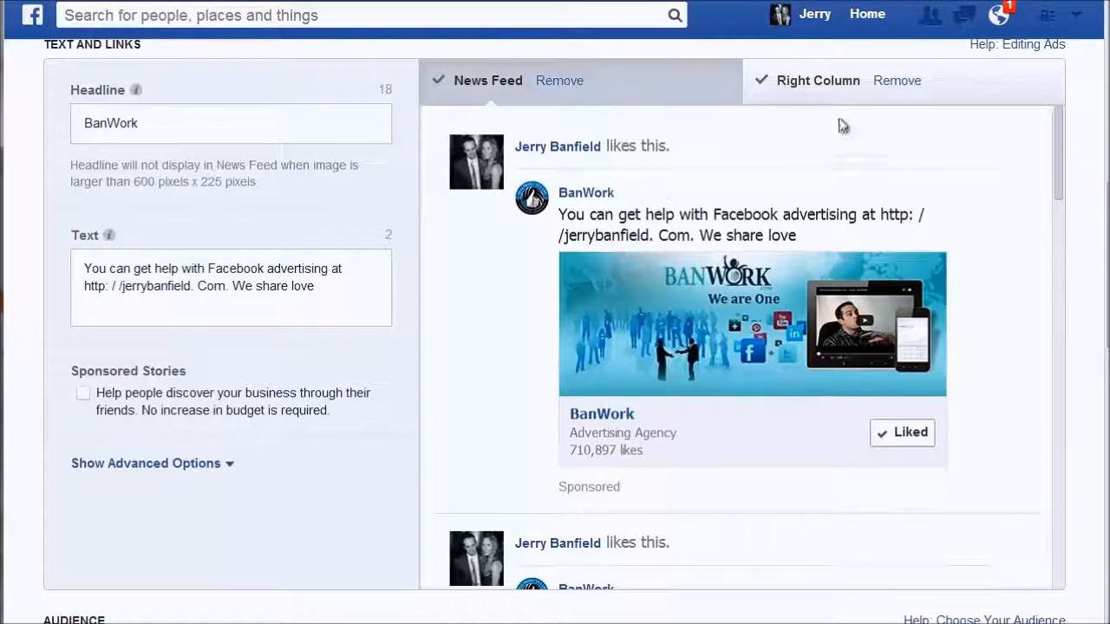
# Show the Right Column ad preview and extend the ad headline to "BanWork You can see"
pyautogui.click(819, 92)
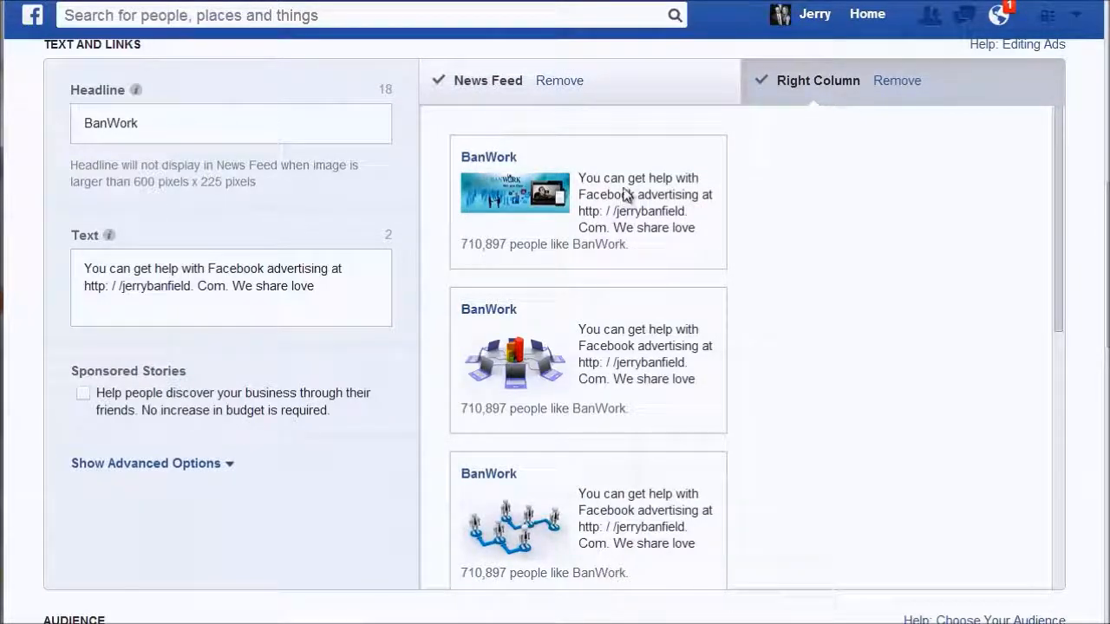
pyautogui.click(150, 124)
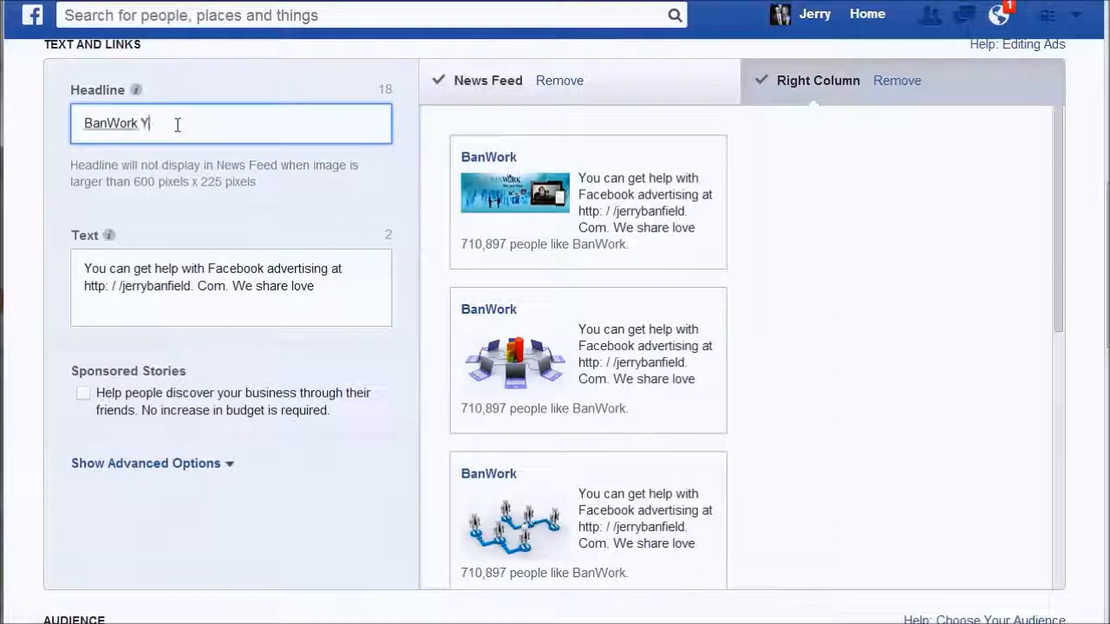
pyautogui.write('BanWork You can see')
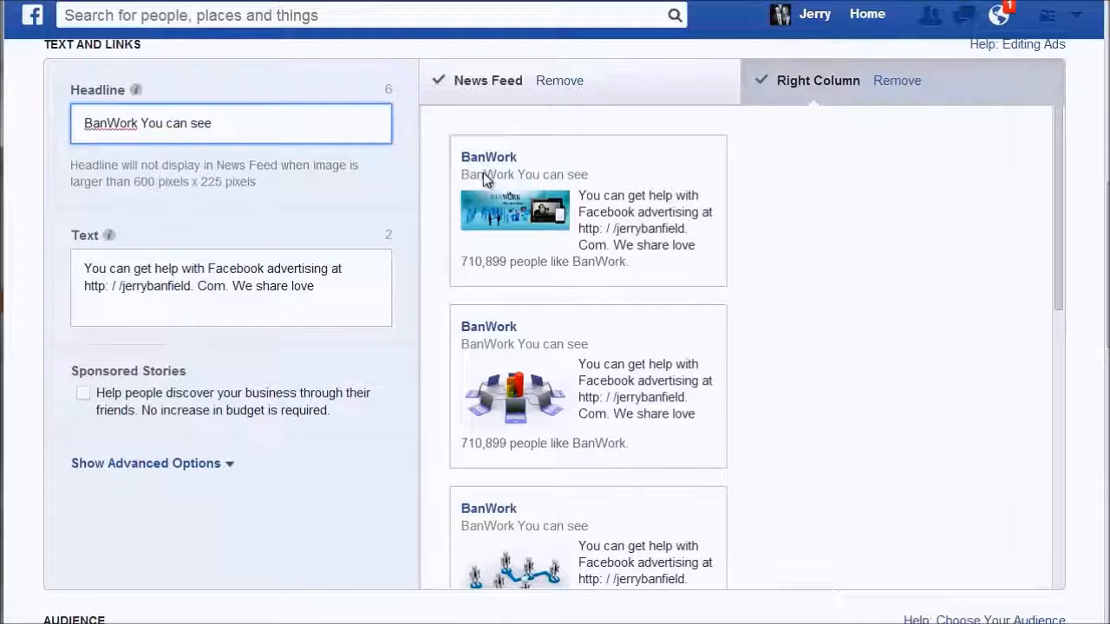
# Compare how the headline and text appear in the News Feed and Right Column ad previews
pyautogui.click(483, 87)
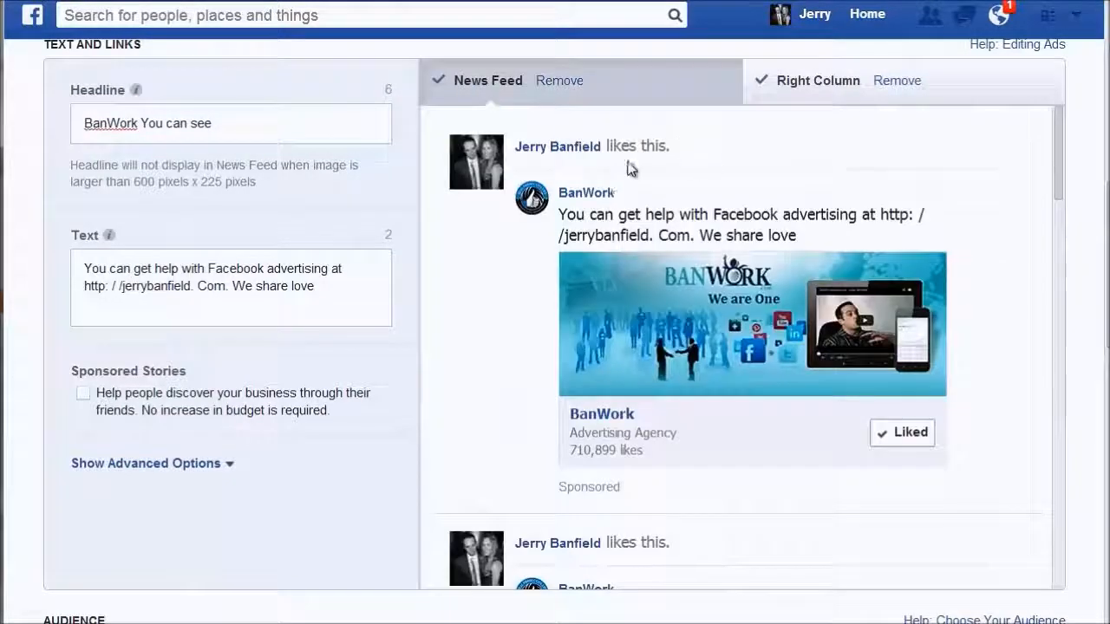
pyautogui.scroll(-10, 729, 352)
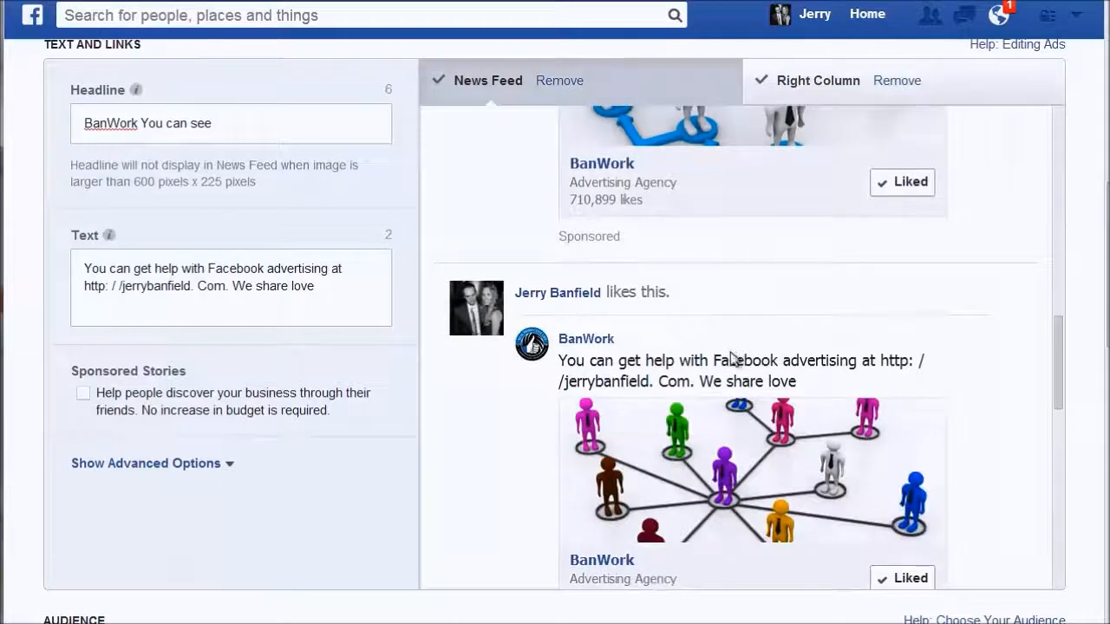
pyautogui.scroll(10, 733, 360)
pyautogui.scroll(3, 733, 366)
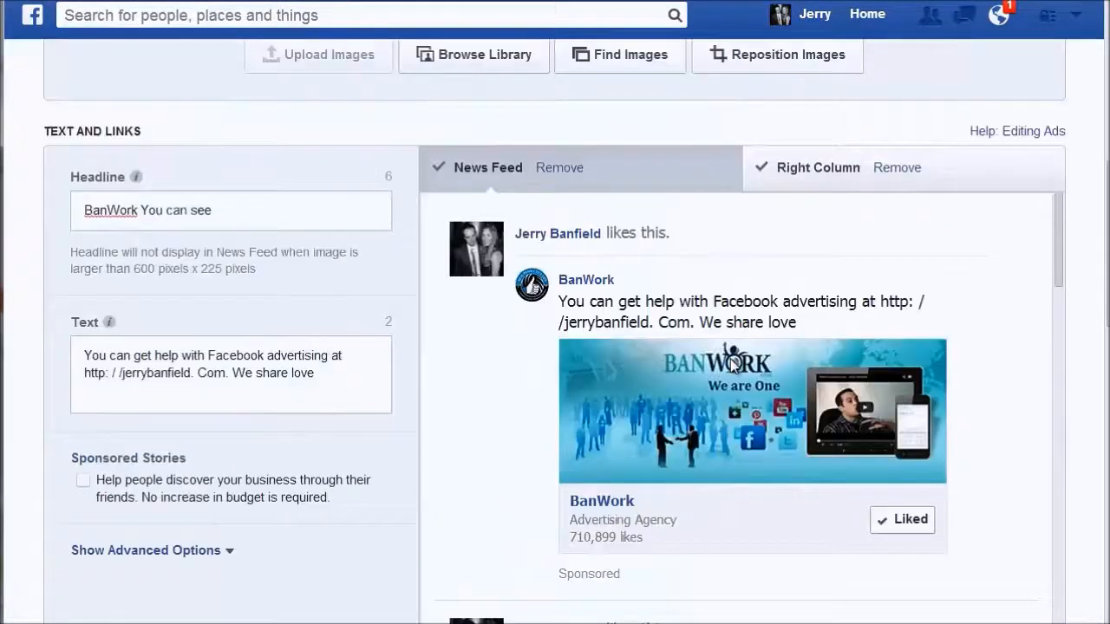
pyautogui.scroll(-1, 735, 360)
pyautogui.scroll(1, 745, 359)
pyautogui.moveTo(1108, 208); pyautogui.dragTo(1108, 241)
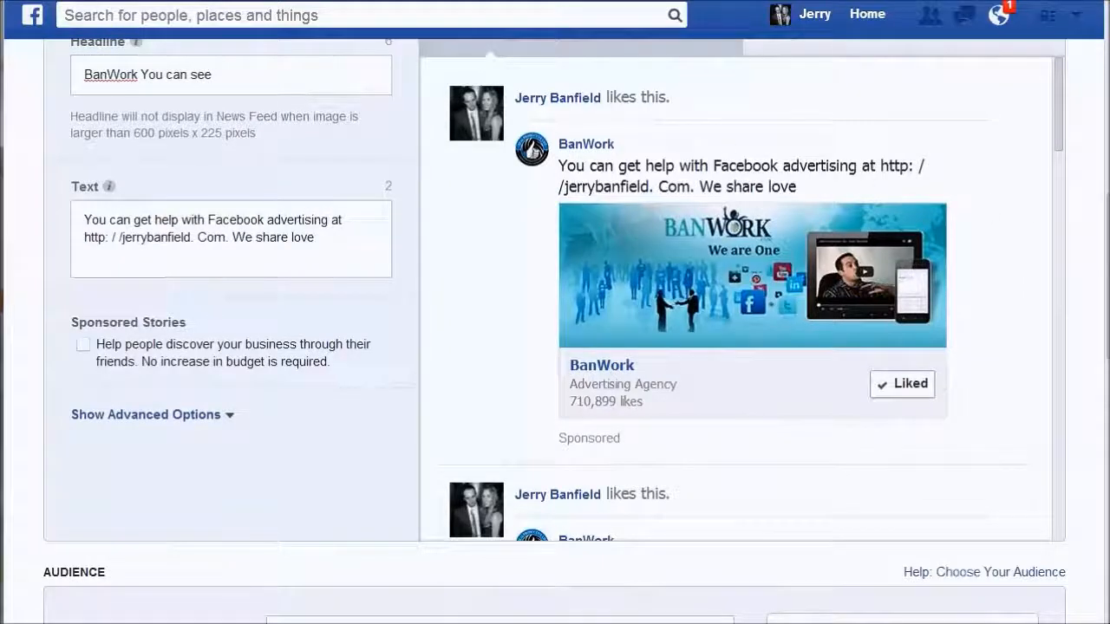
pyautogui.scroll(1, 983, 182)
pyautogui.click(166, 104)
pyautogui.click(761, 66)
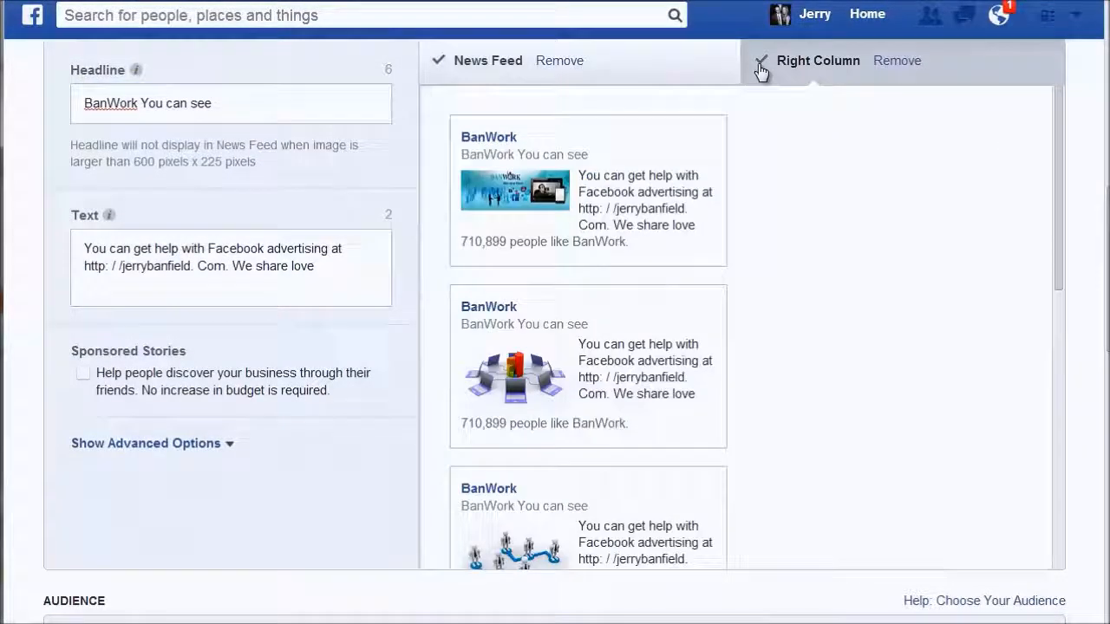
# Replace the ad's body text with "Like to learn about Facebook advertising?"
pyautogui.click(167, 266)
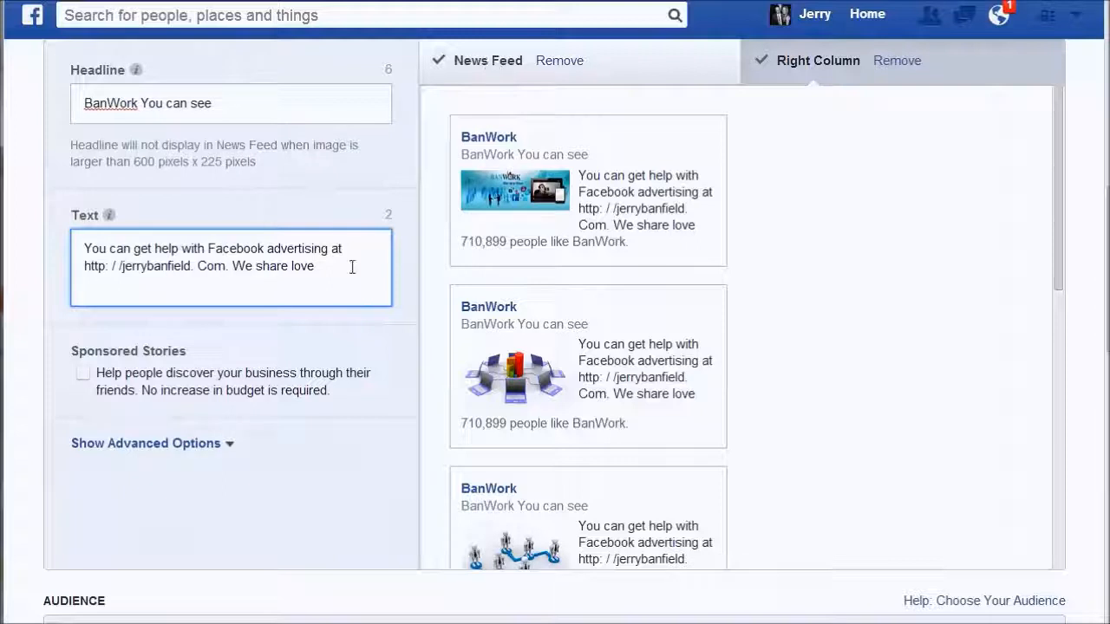
pyautogui.moveTo(312, 271); pyautogui.dragTo(50, 215)
pyautogui.press('BackSpace')
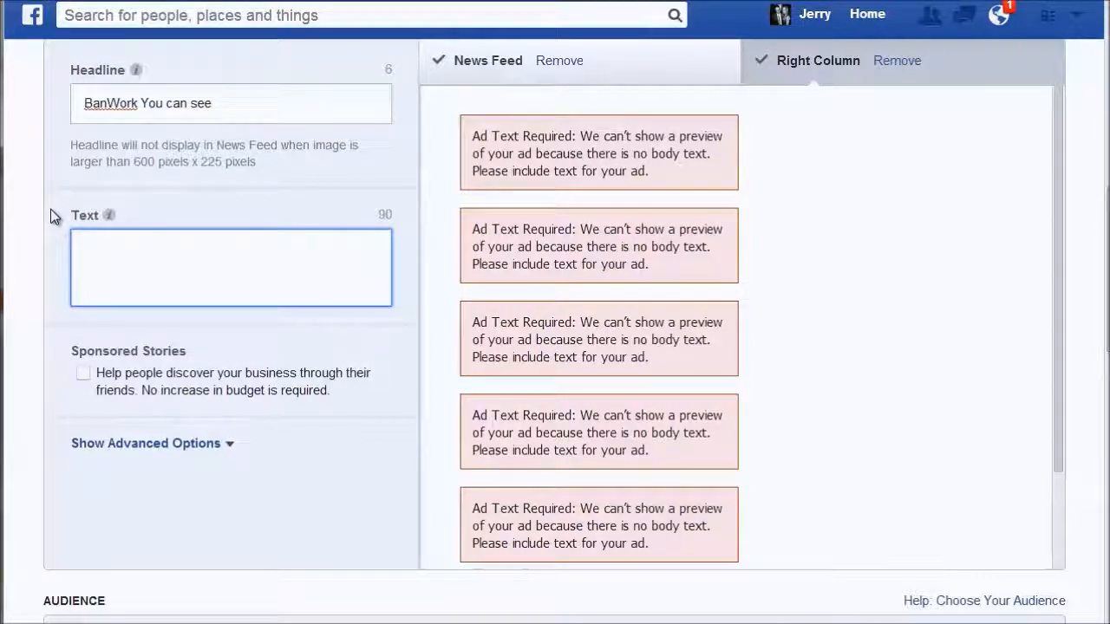
pyautogui.write('L')
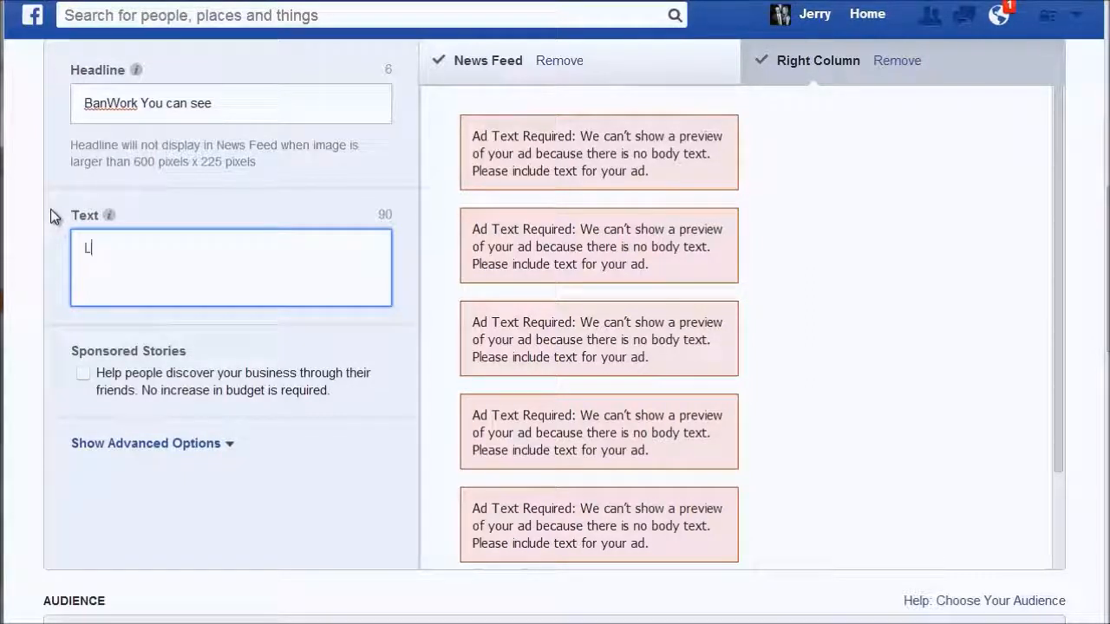
pyautogui.write('ike to learn about ')
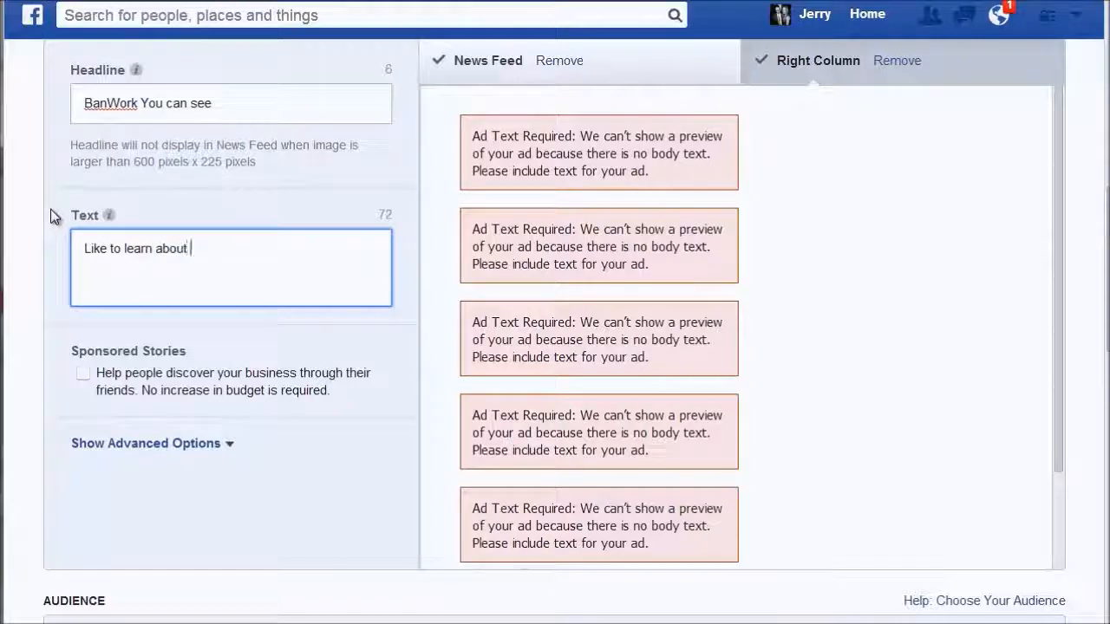
pyautogui.write('Facebook advertising?')
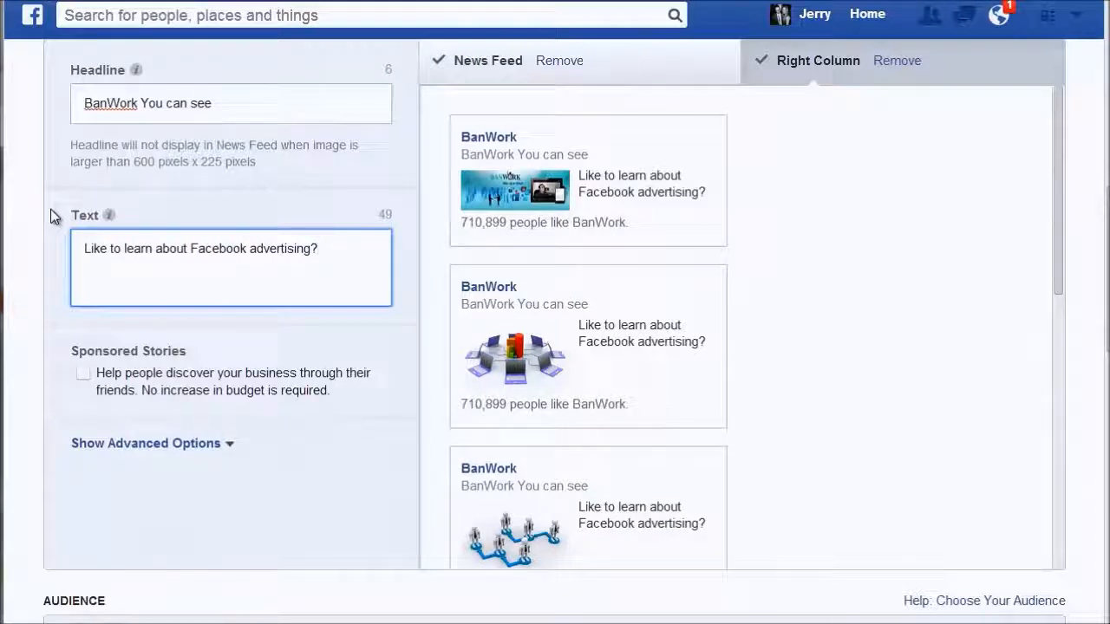
# Examine the News Feed previews of the ad's image variations for how the body text and headline are displayed
pyautogui.click(479, 67)
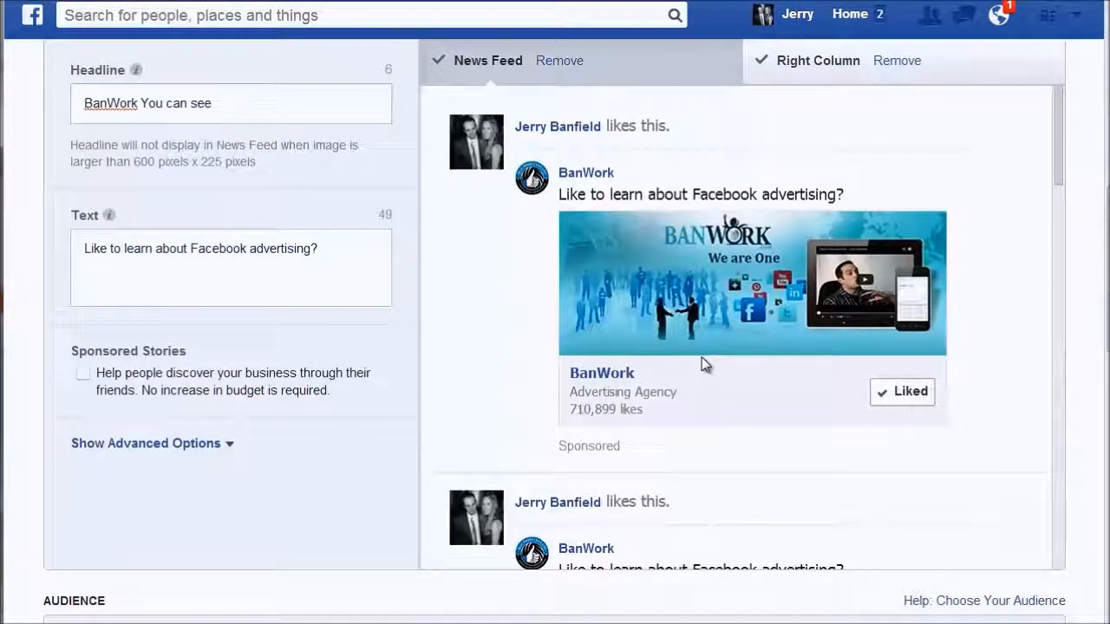
pyautogui.moveTo(240, 102); pyautogui.dragTo(49, 99)
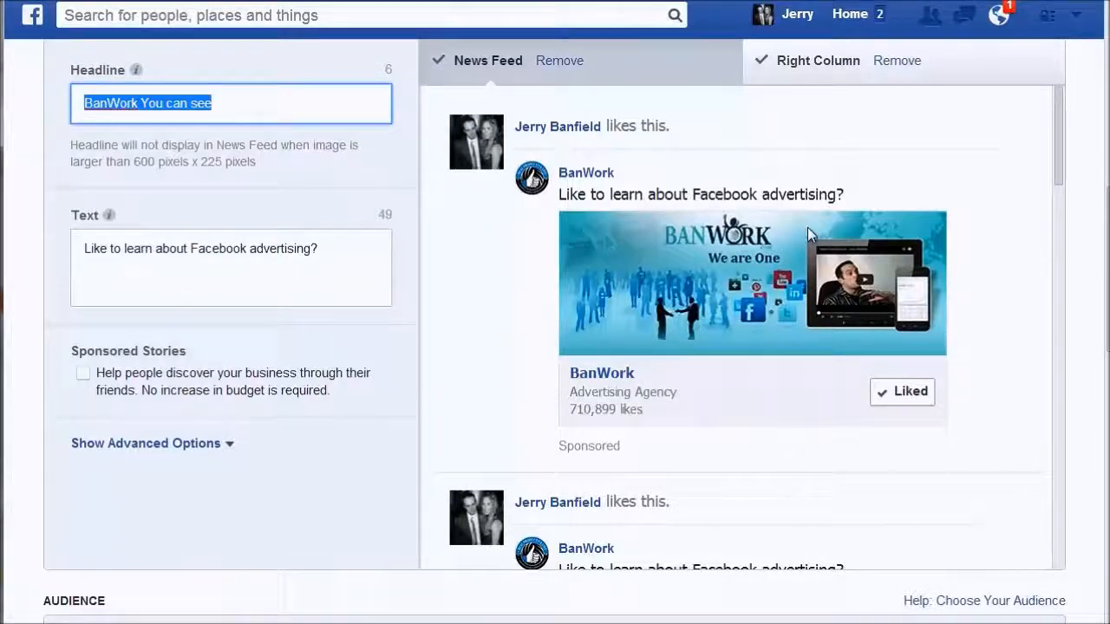
pyautogui.scroll(-4, 867, 260)
pyautogui.scroll(-5, 899, 290)
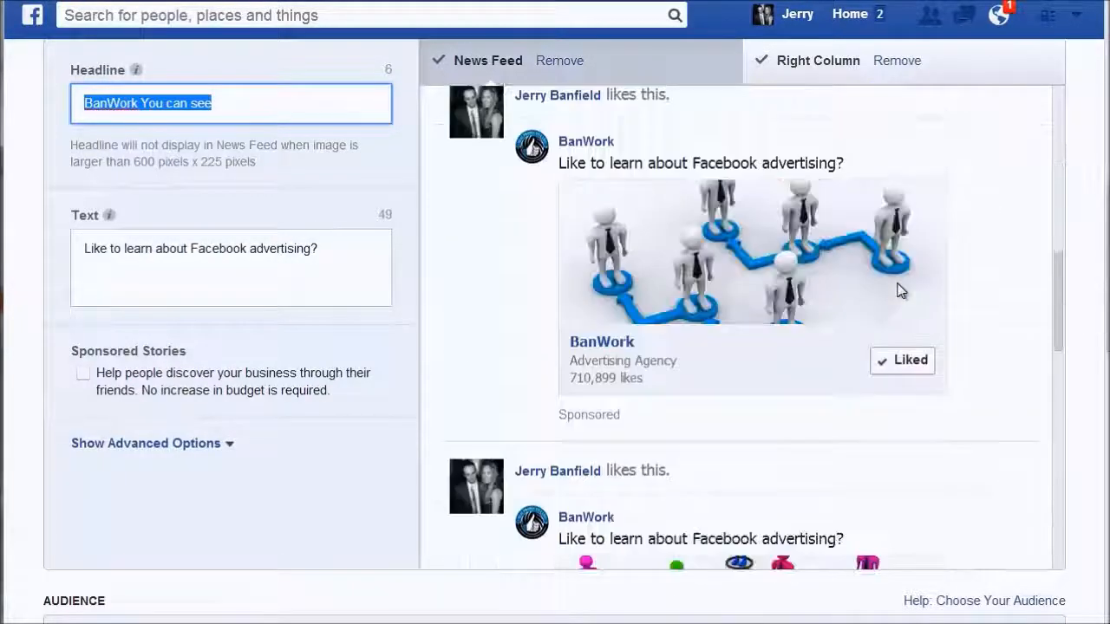
pyautogui.scroll(-3, 897, 290)
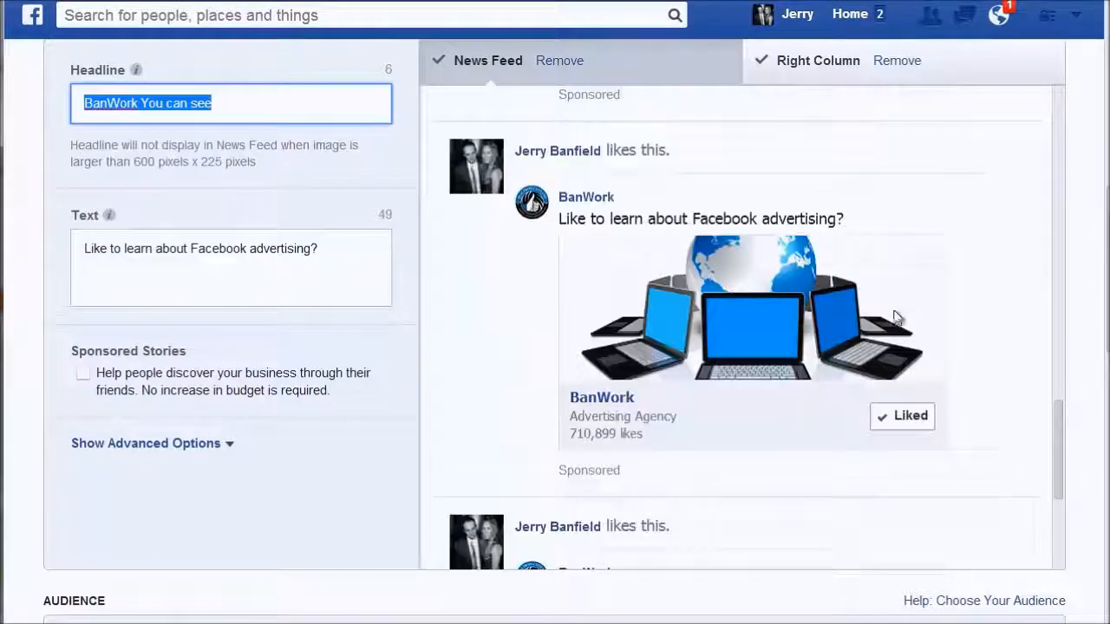
pyautogui.scroll(-5, 893, 312)
pyautogui.scroll(10, 899, 326)
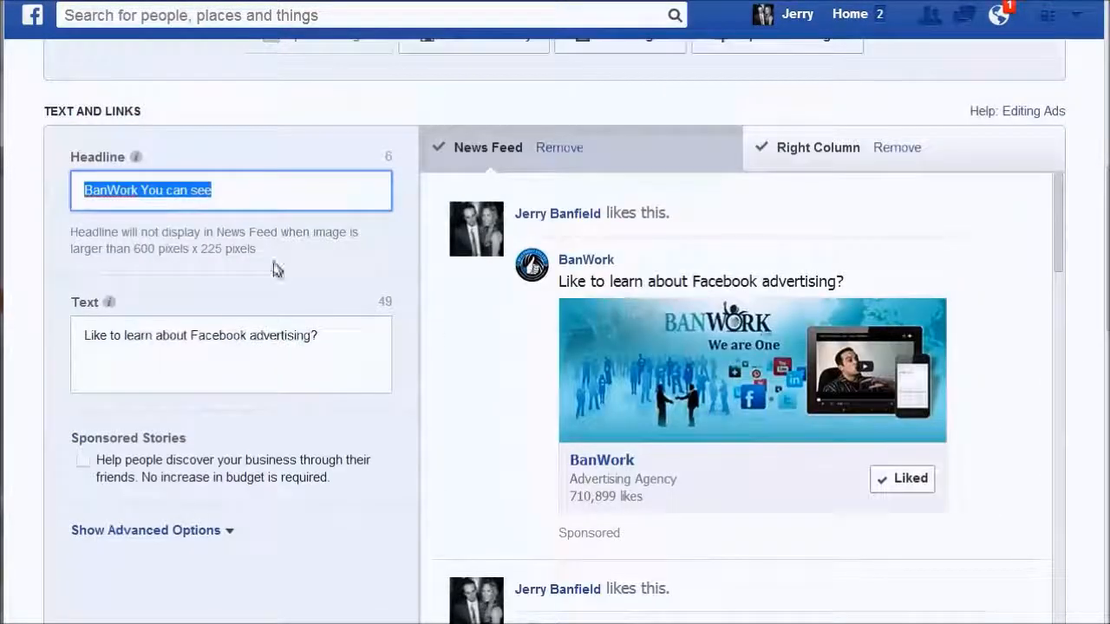
pyautogui.click(228, 199)
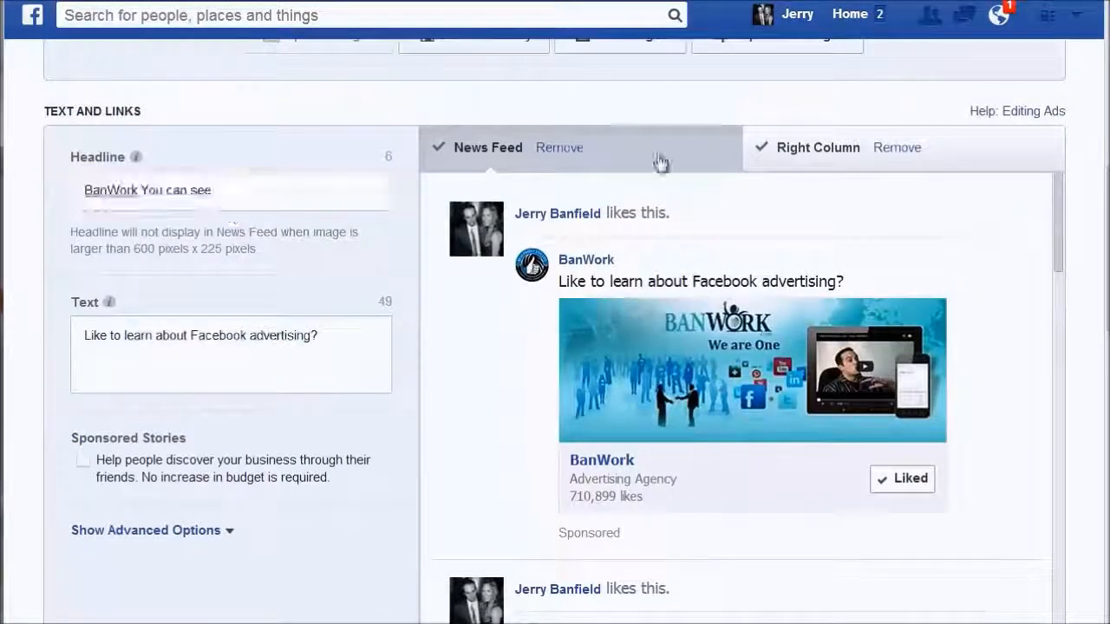
# Show the Right Column preview and replace the ad headline with "Have a Facebook page?"
pyautogui.click(797, 149)
pyautogui.moveTo(228, 191); pyautogui.dragTo(84, 190)
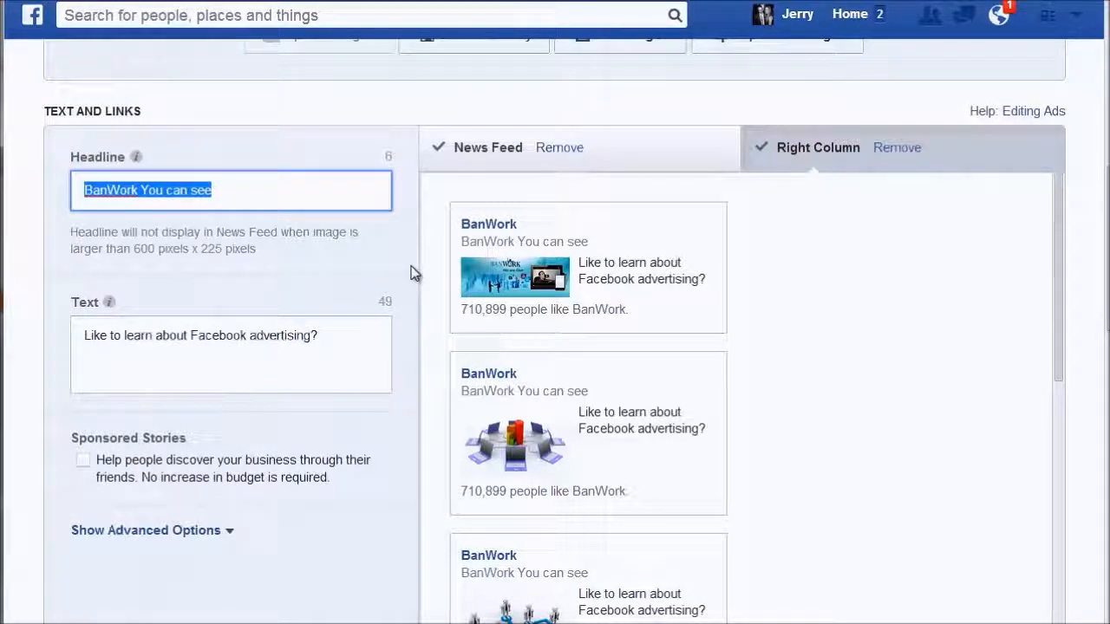
pyautogui.write('Have a Facebook page?')
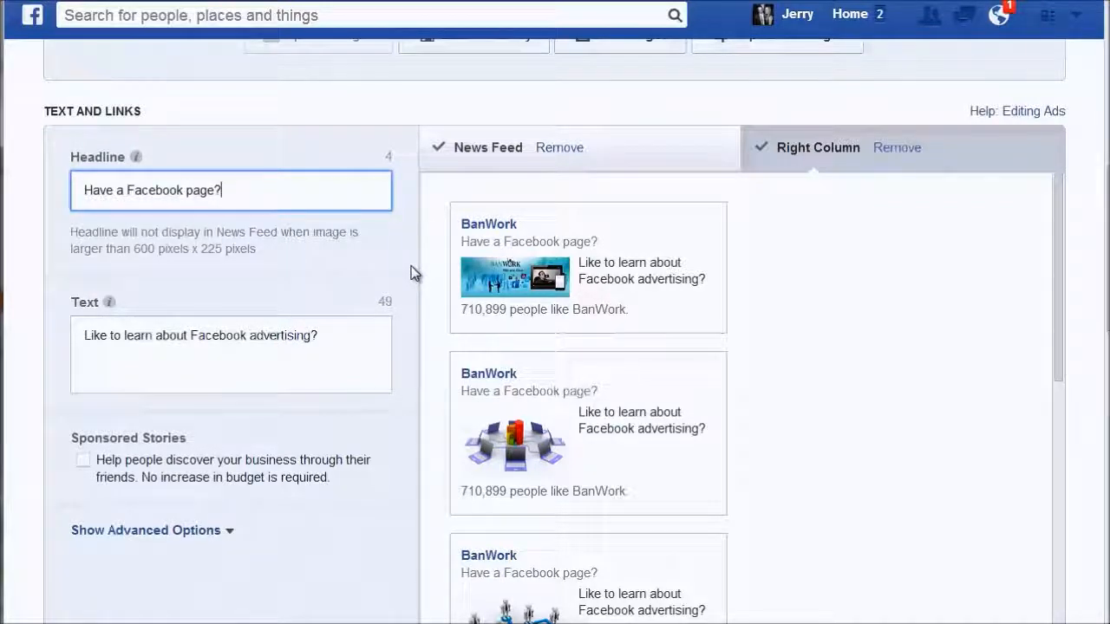
# Review the ad's images, text, audience, campaign budget and bidding settings down to the order section
pyautogui.scroll(-1, 627, 342)
pyautogui.scroll(1, 564, 407)
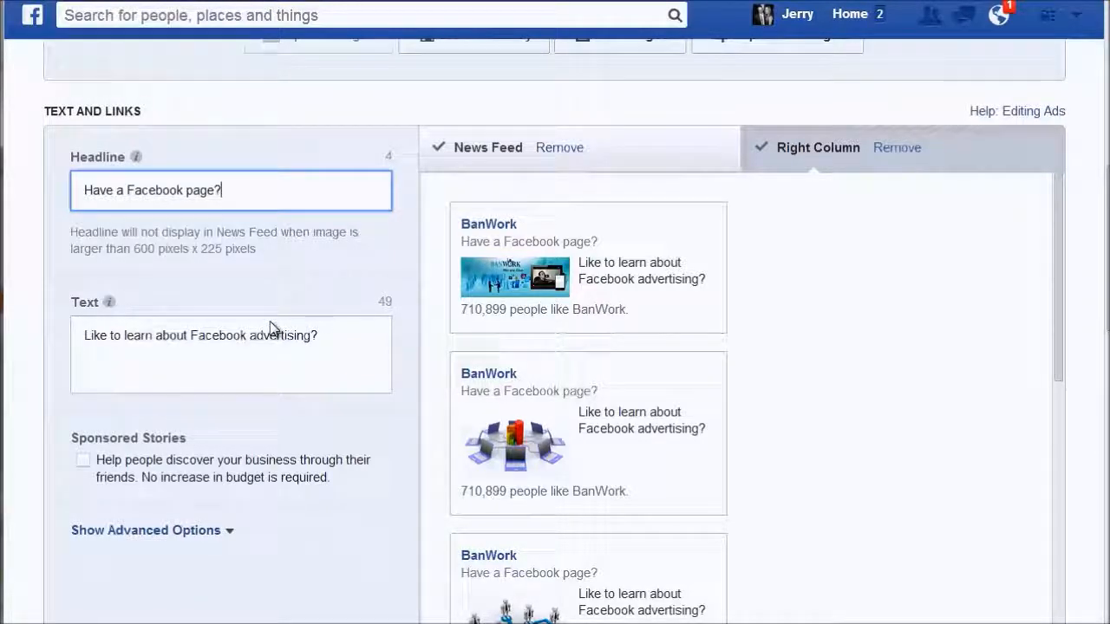
pyautogui.scroll(2, 356, 356)
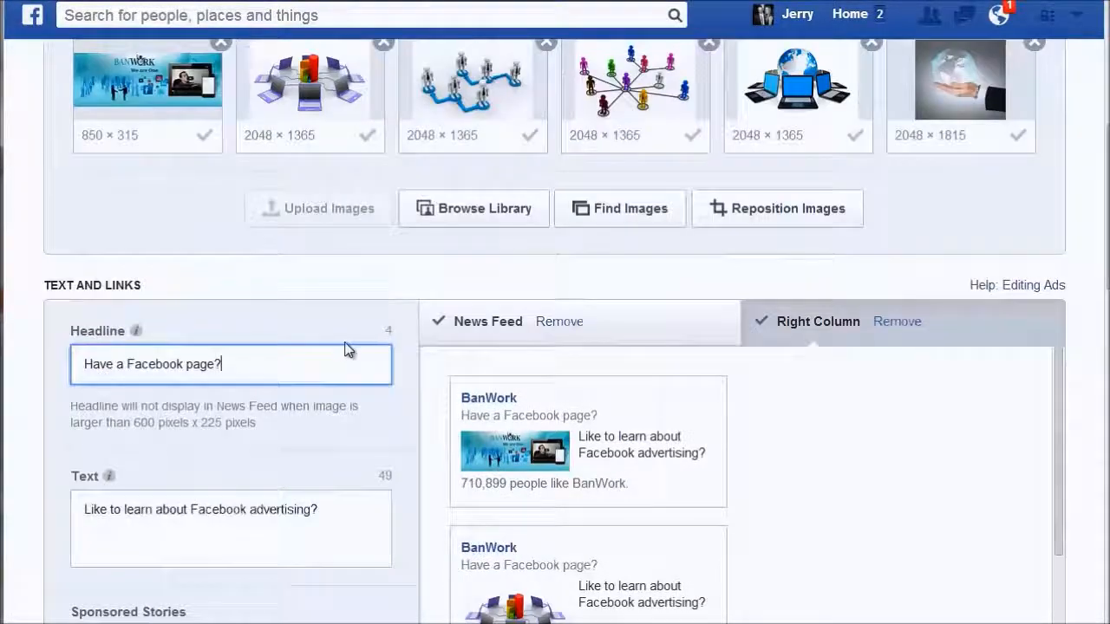
pyautogui.scroll(-12, 347, 349)
pyautogui.scroll(-6, 325, 327)
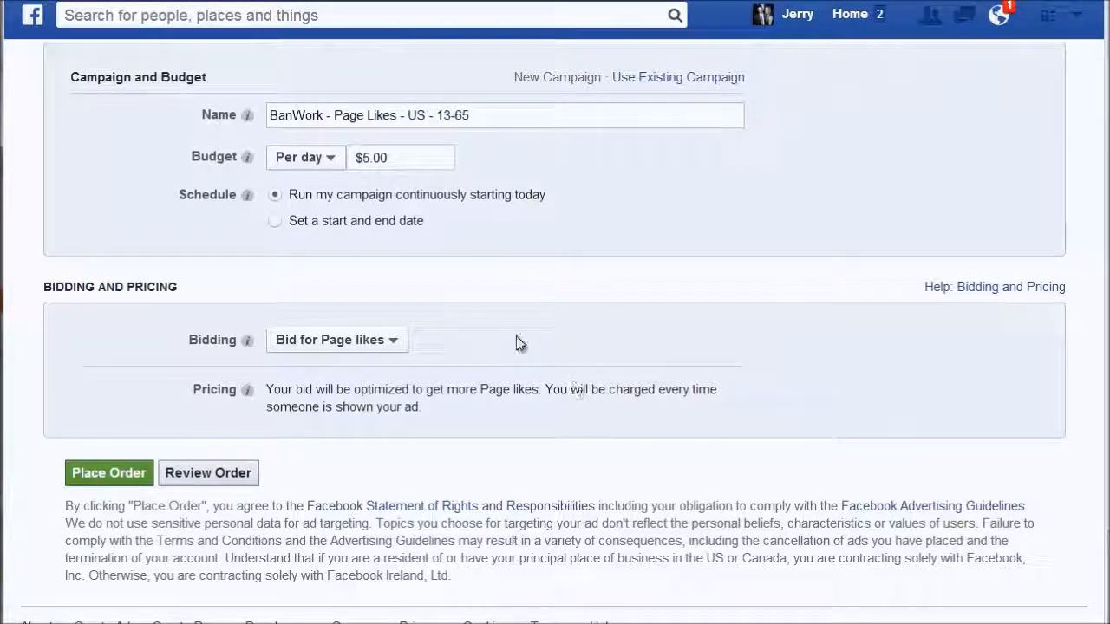
pyautogui.scroll(5, 470, 390)
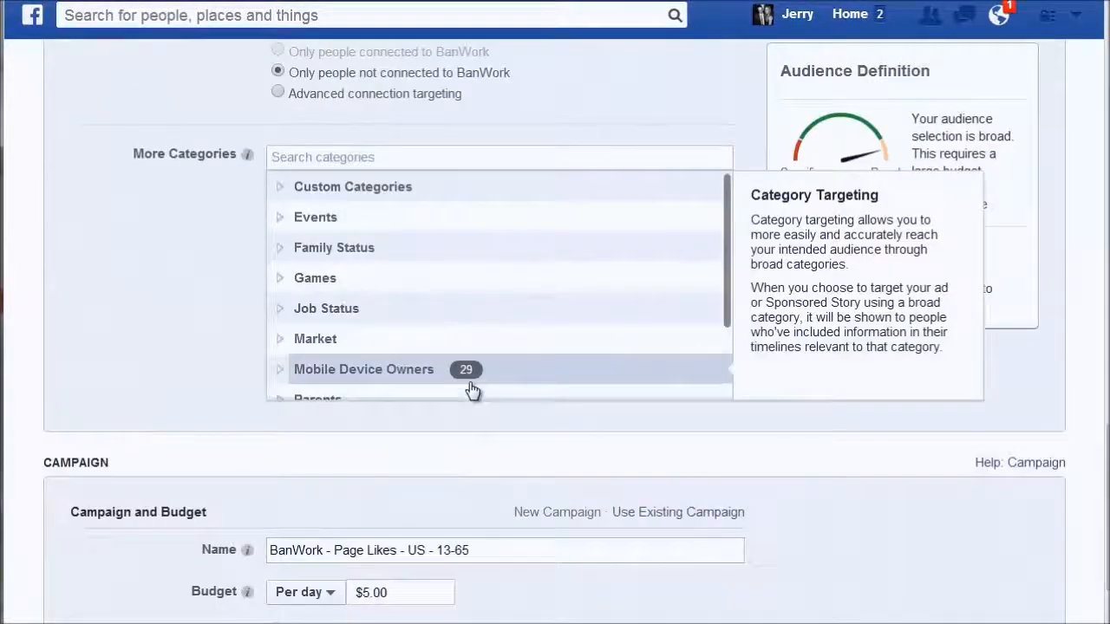
pyautogui.scroll(15, 178, 142)
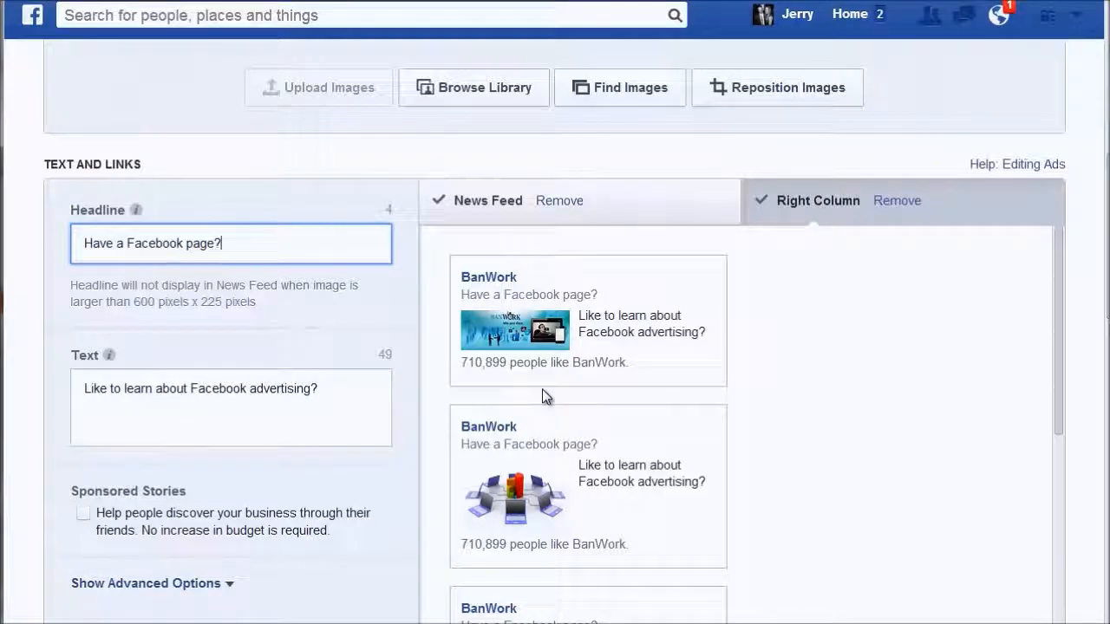
pyautogui.moveTo(1106, 286); pyautogui.dragTo(1072, 598)
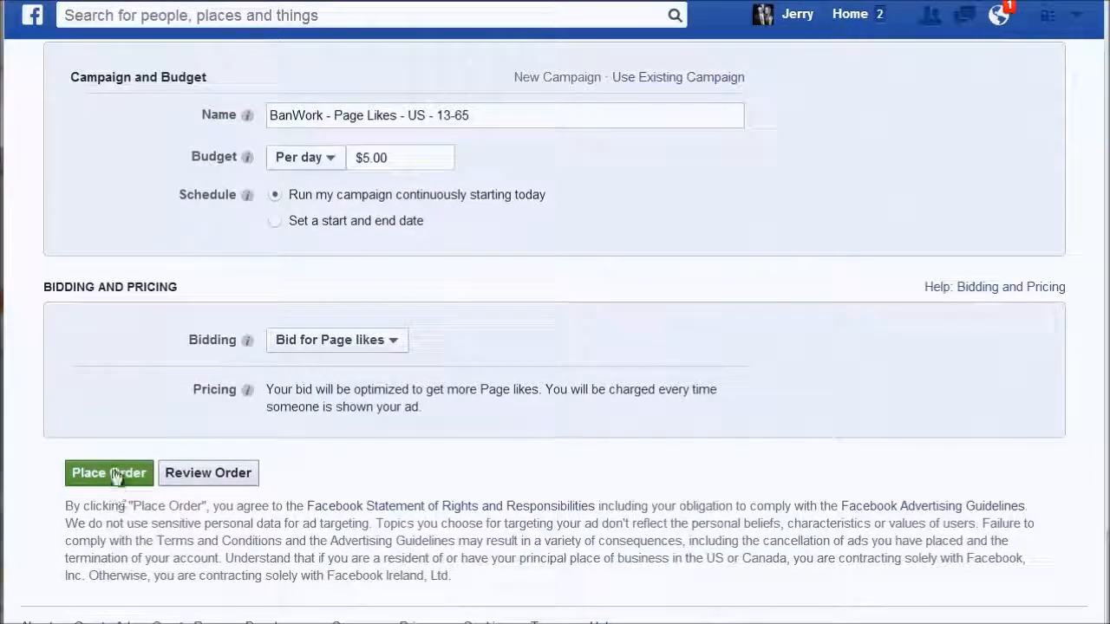
pyautogui.moveTo(1107, 354); pyautogui.dragTo(1098, 160)
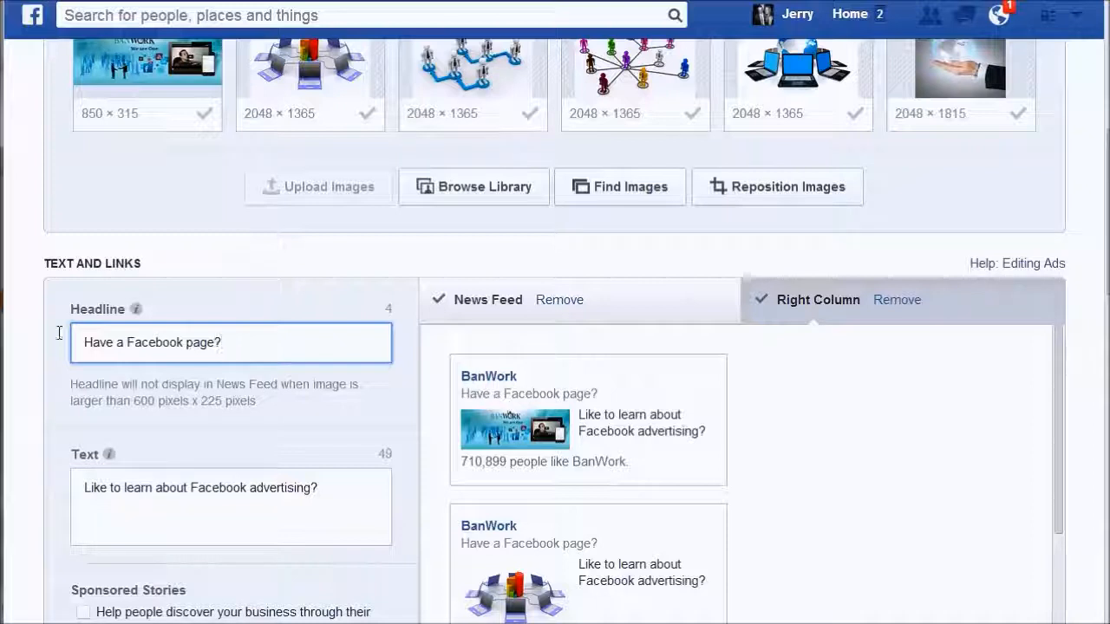
# Replace the ad headline with "Facebook Page Admin?"
pyautogui.hotkey('ctrl', 'a')
pyautogui.write('Facebook Page Owner?')
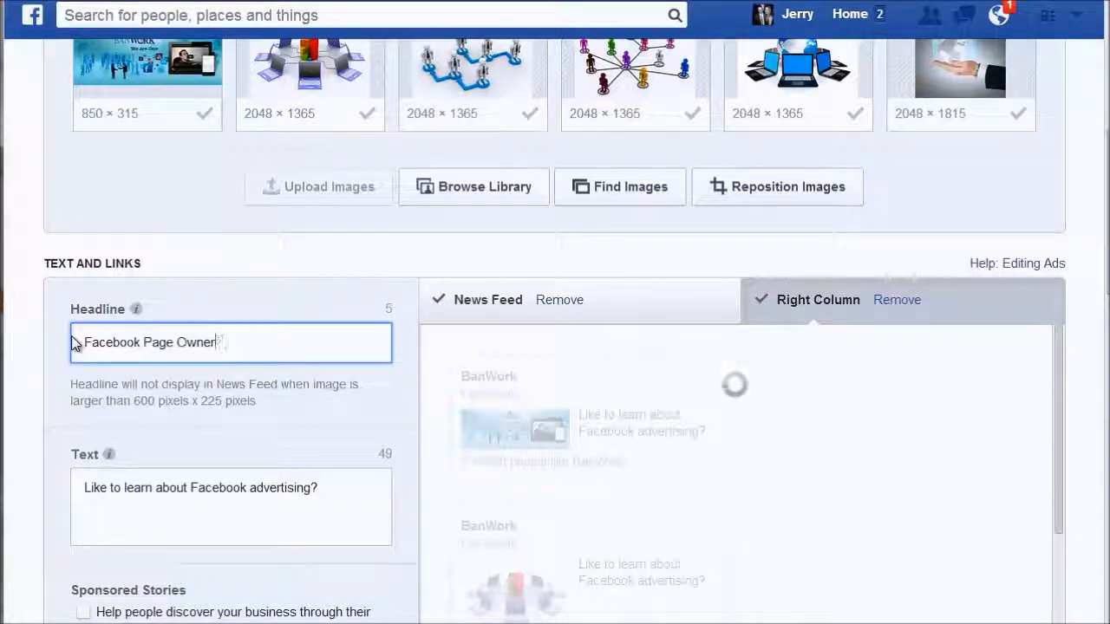
pyautogui.press('BackSpace')
pyautogui.press('BackSpace')
pyautogui.press('BackSpace')
pyautogui.press('BackSpace')
pyautogui.press('BackSpace')
pyautogui.press('BackSpace')
pyautogui.write('Admin?')
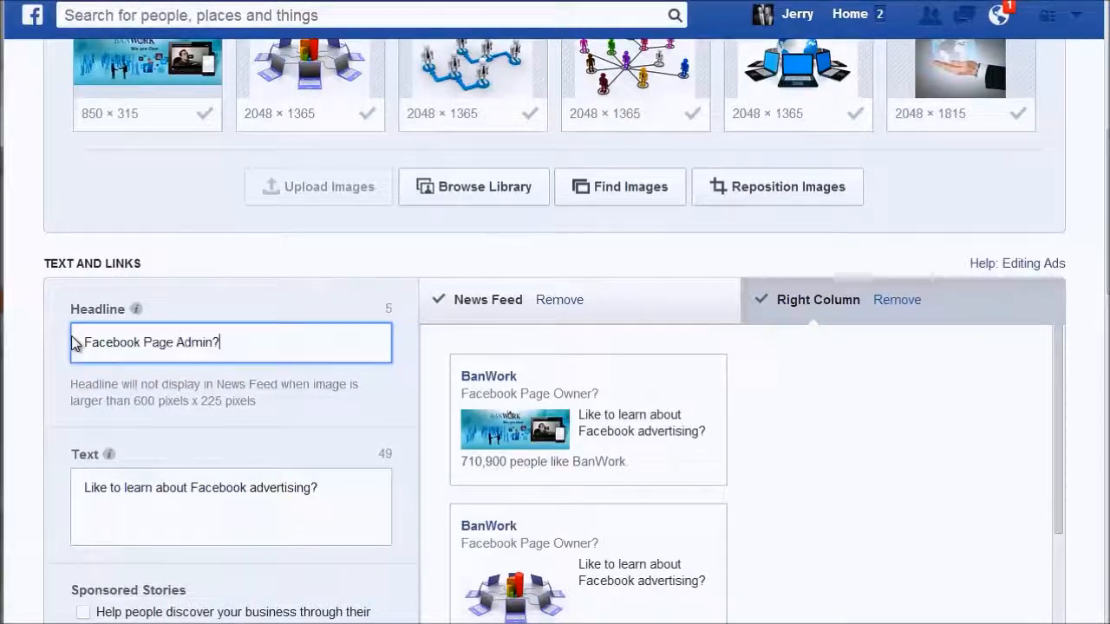
# Append "Get free access to my online course!" to the end of the ad's body text
pyautogui.click(350, 490)
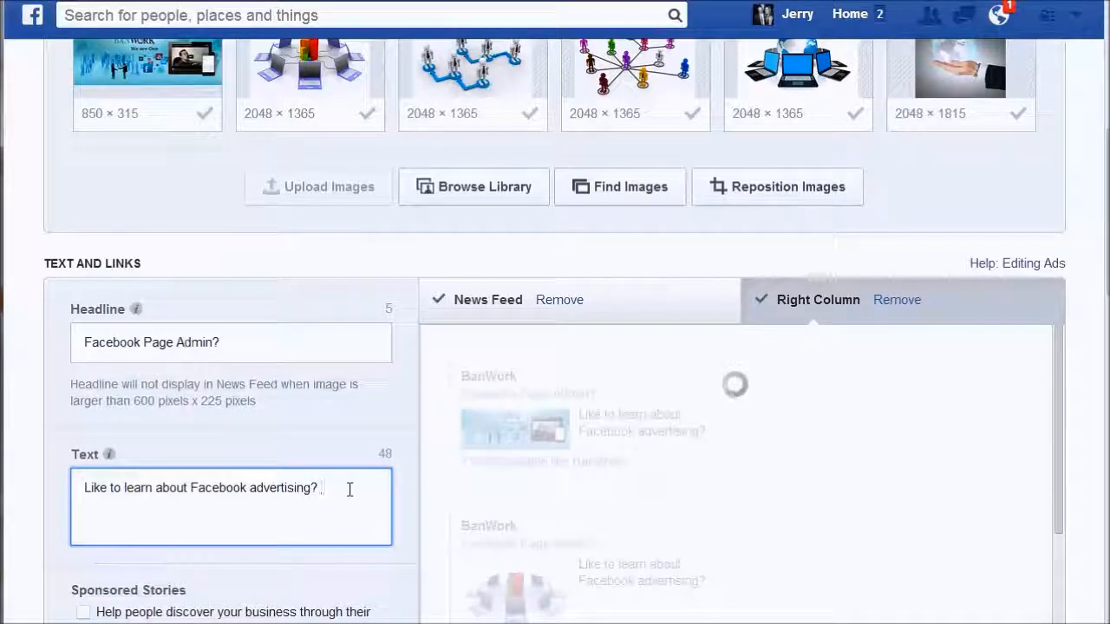
pyautogui.write('Get i')
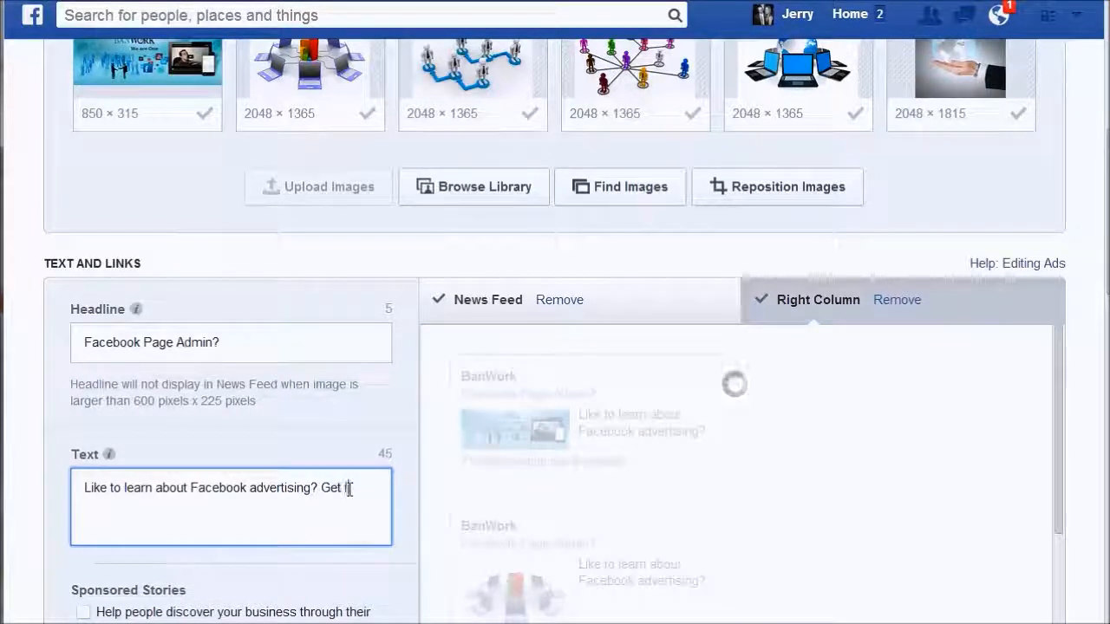
pyautogui.write('ree acces to')
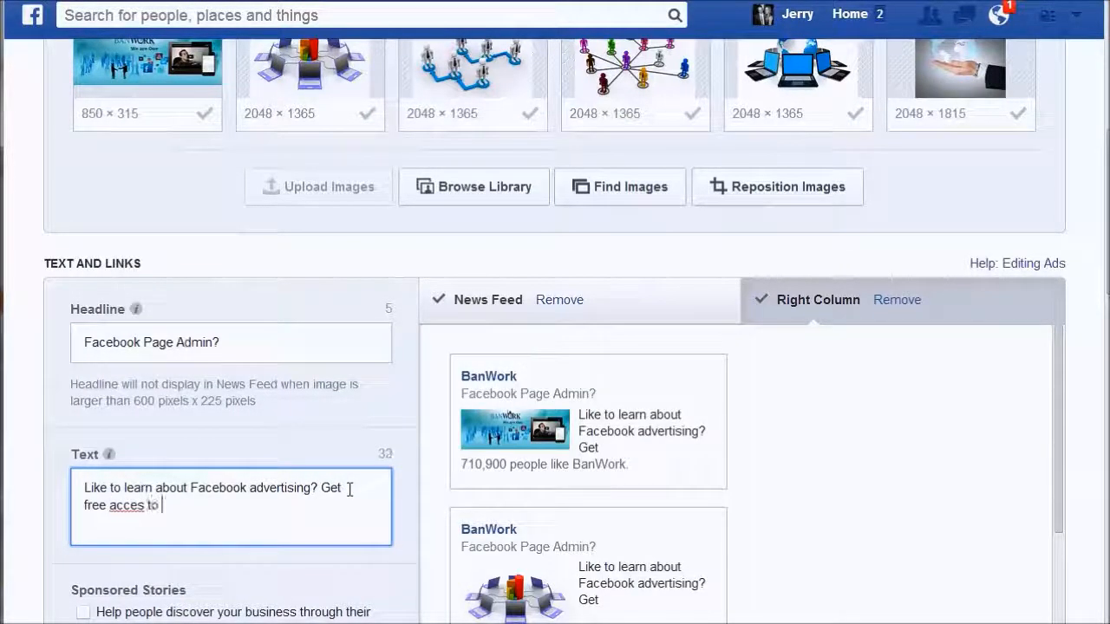
pyautogui.press('BackSpace')
pyautogui.press('BackSpace')
pyautogui.press('BackSpace')
pyautogui.write('s to my online course!')
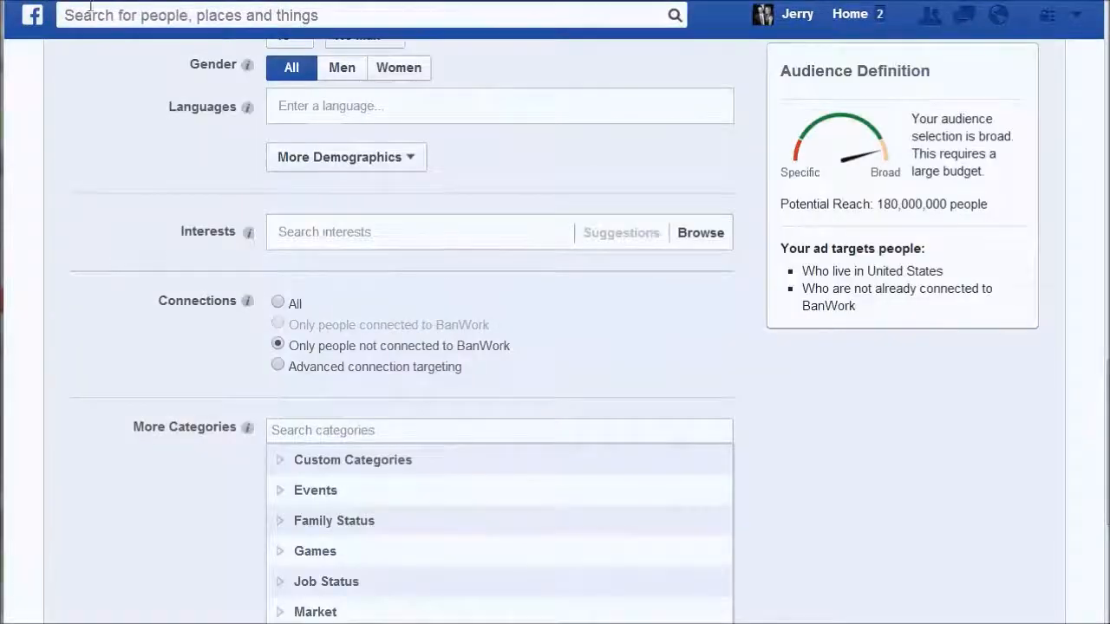
# Try targeting the Business and industry interest category for the ad audience and remove it again
pyautogui.click(351, 243)
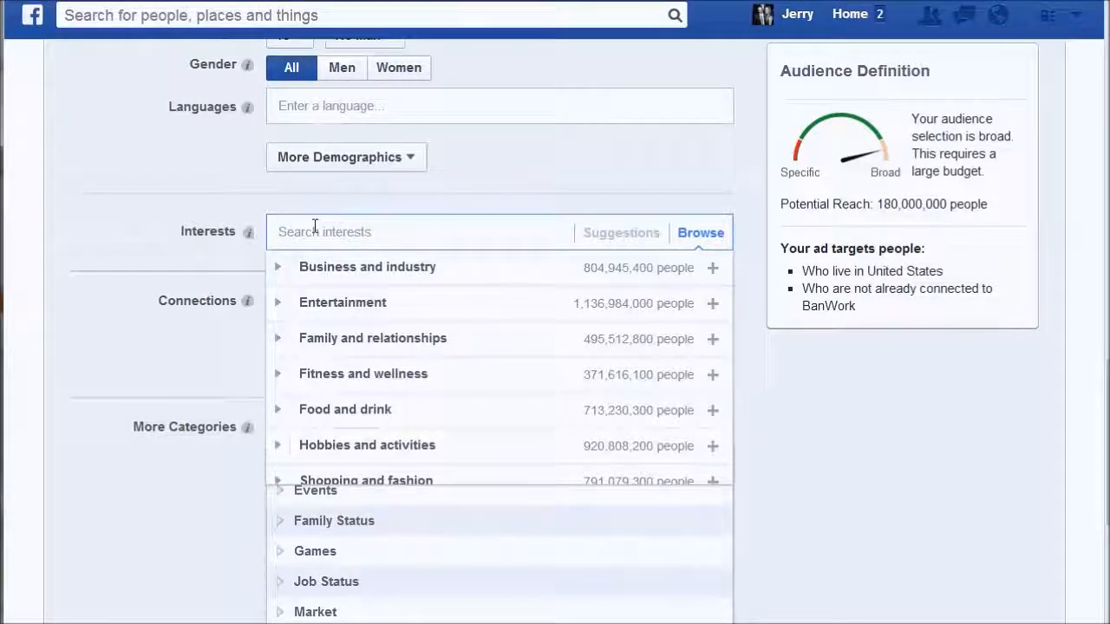
pyautogui.moveTo(251, 238)
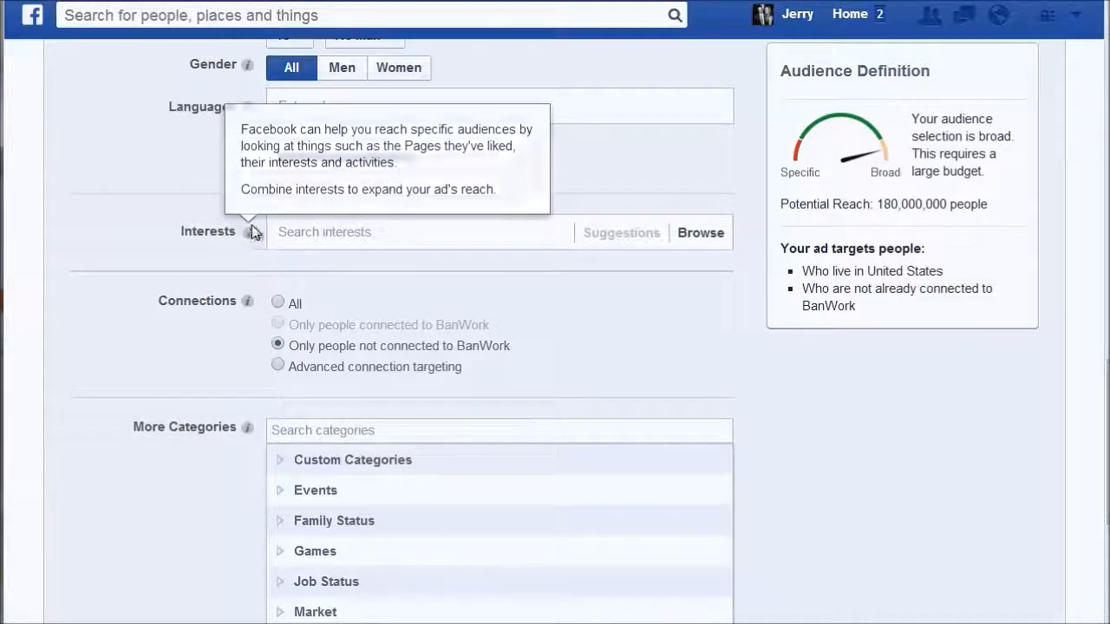
pyautogui.click(313, 234)
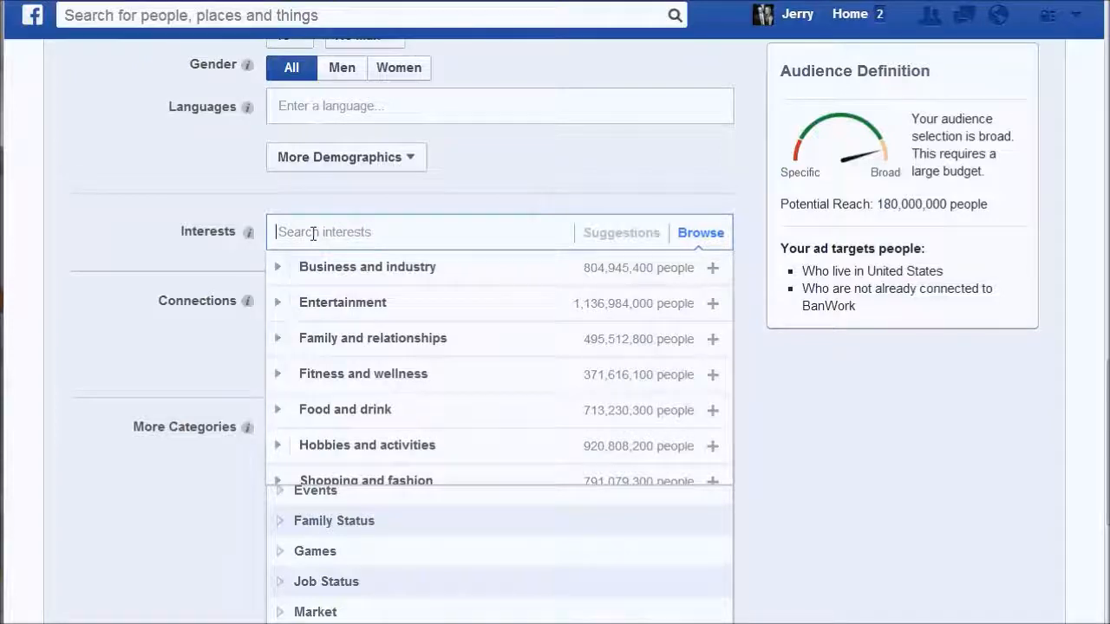
pyautogui.moveTo(384, 288)
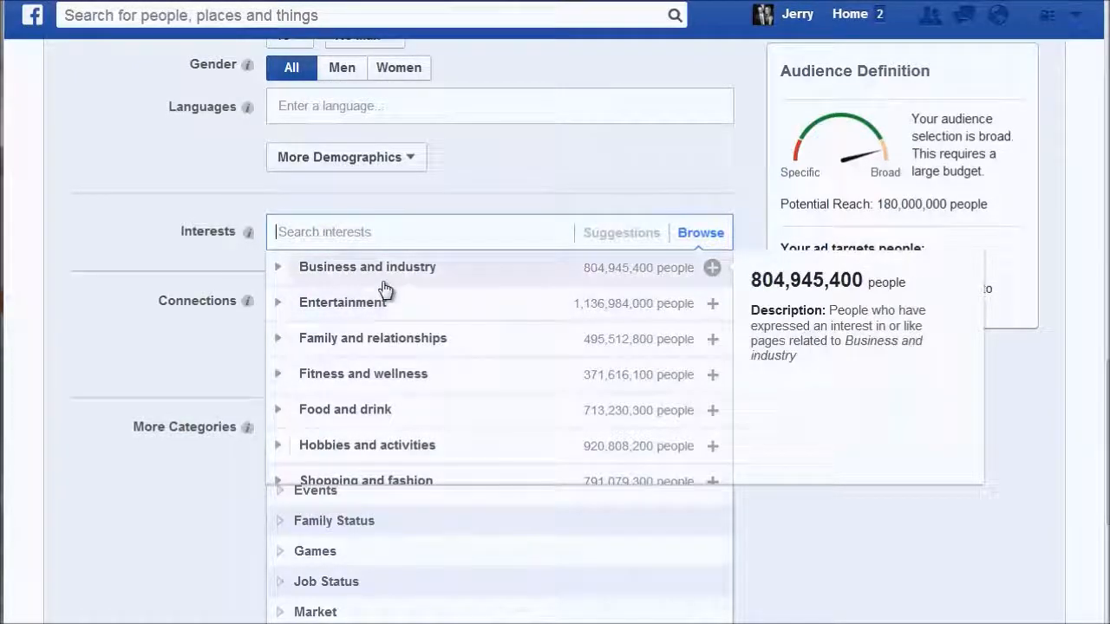
pyautogui.click(384, 286)
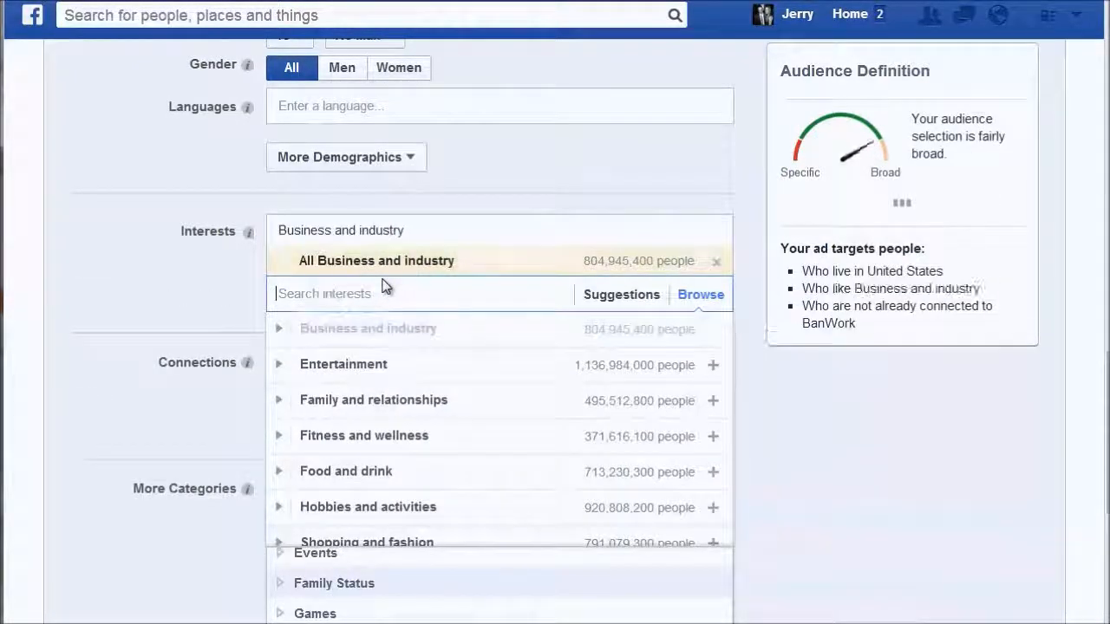
pyautogui.click(205, 258)
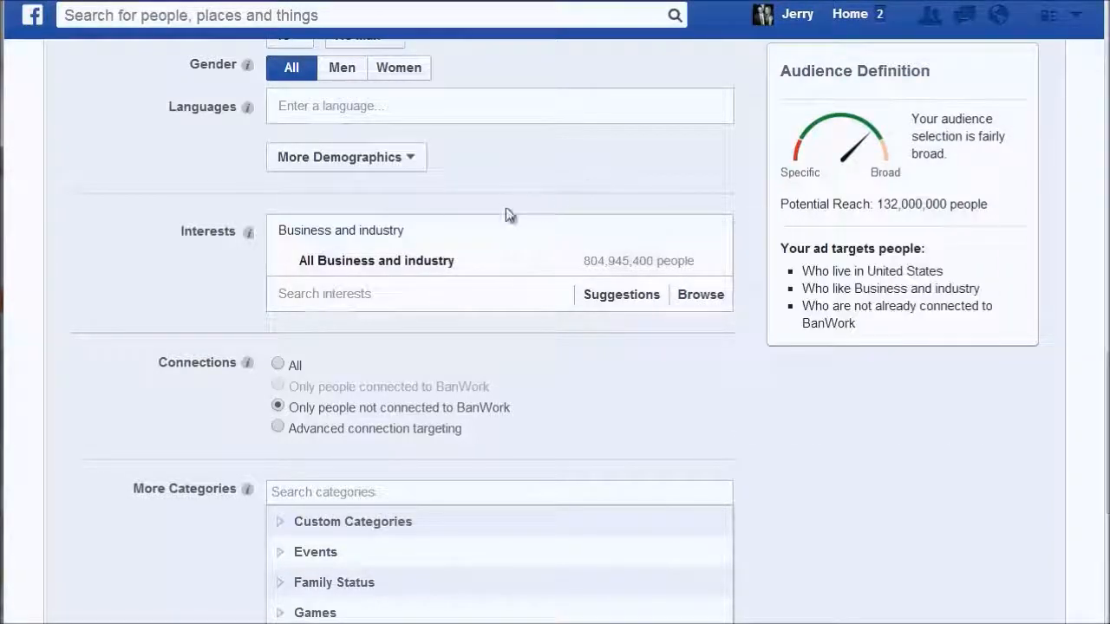
pyautogui.moveTo(712, 247)
pyautogui.click(716, 231)
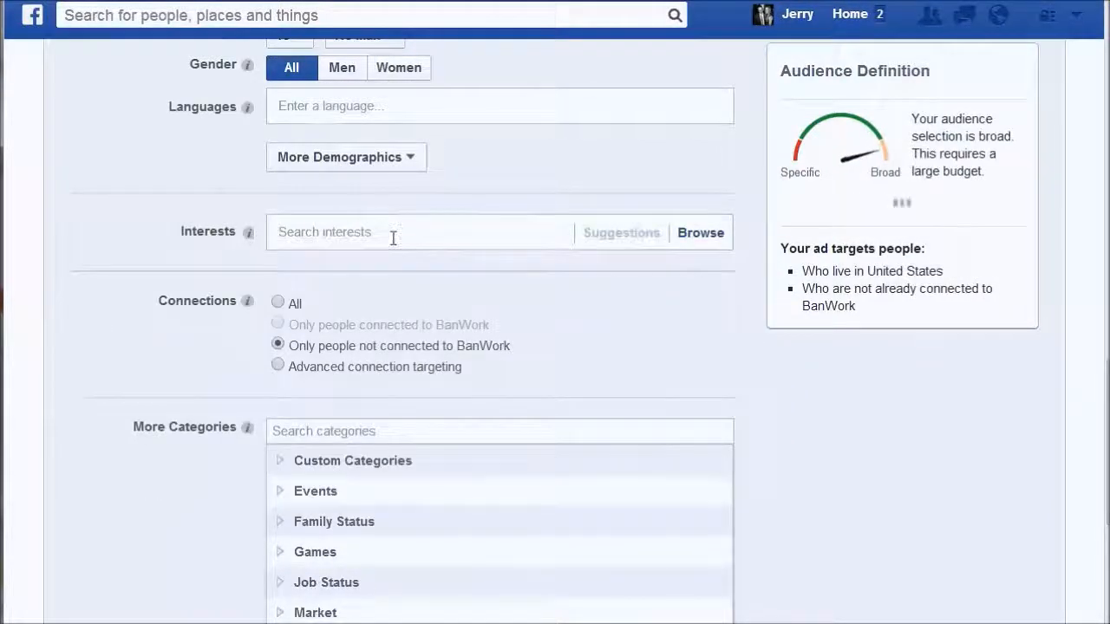
# Search the interests for "digital mar" and add Digital marketing to the audience targeting
pyautogui.click(393, 238)
pyautogui.write('digital ')
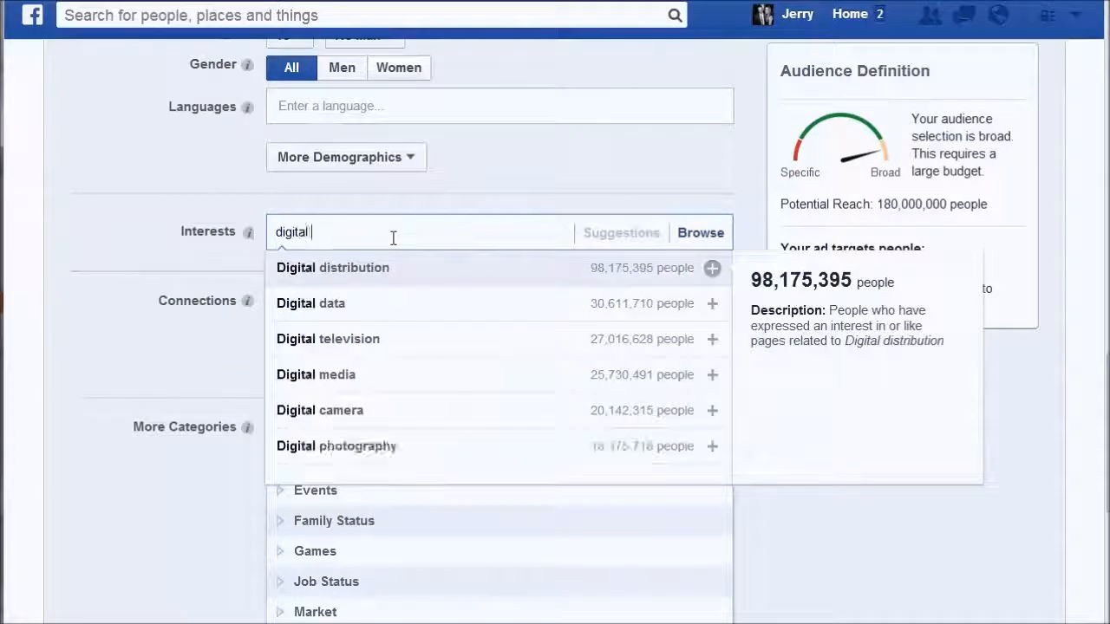
pyautogui.write('mar')
pyautogui.click(386, 269)
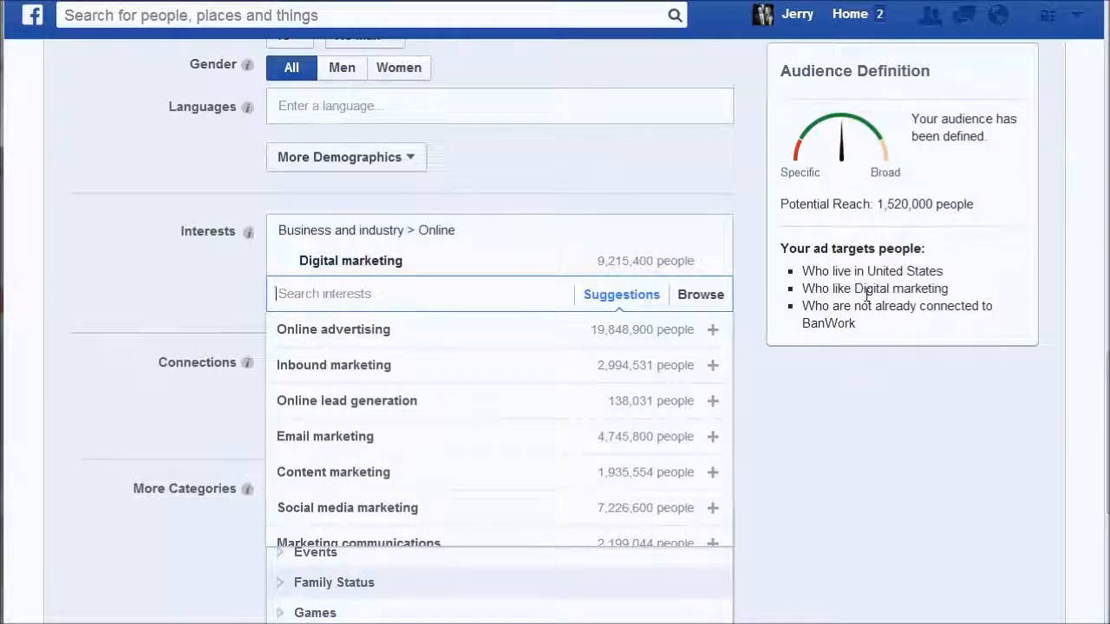
# Add the suggested interests Online advertising and Inbound marketing to the audience targeting
pyautogui.moveTo(369, 368)
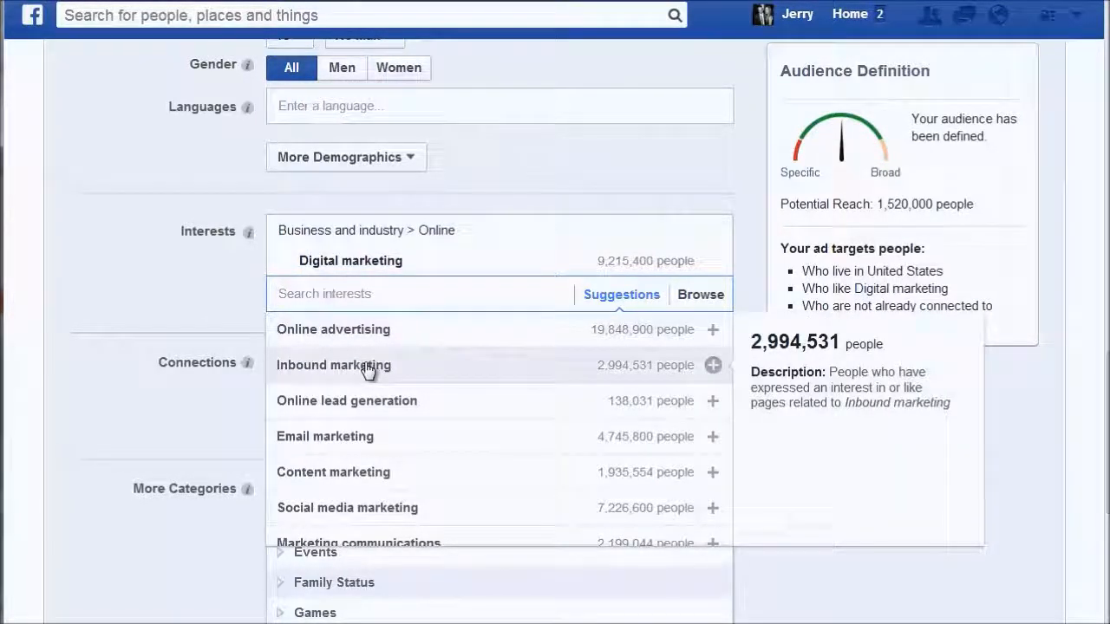
pyautogui.moveTo(416, 335)
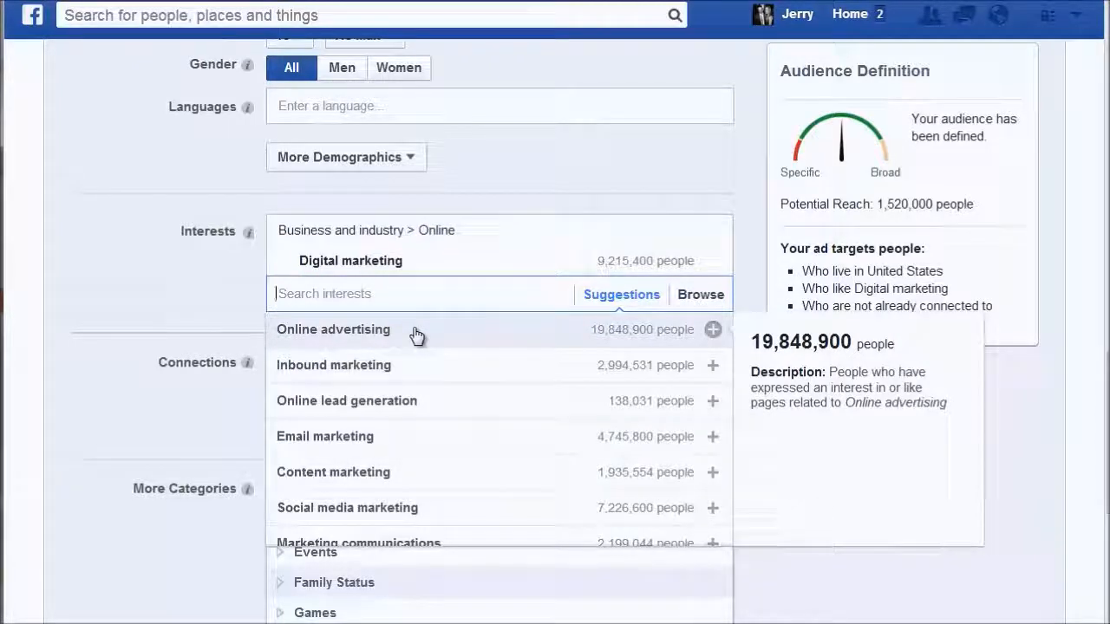
pyautogui.click(416, 334)
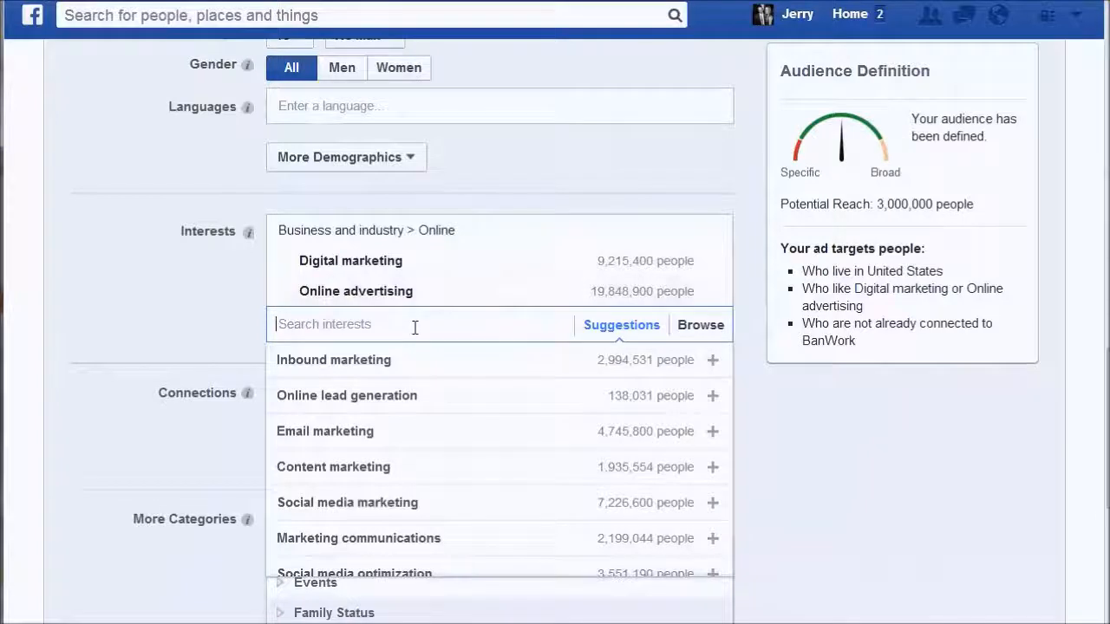
pyautogui.click(403, 359)
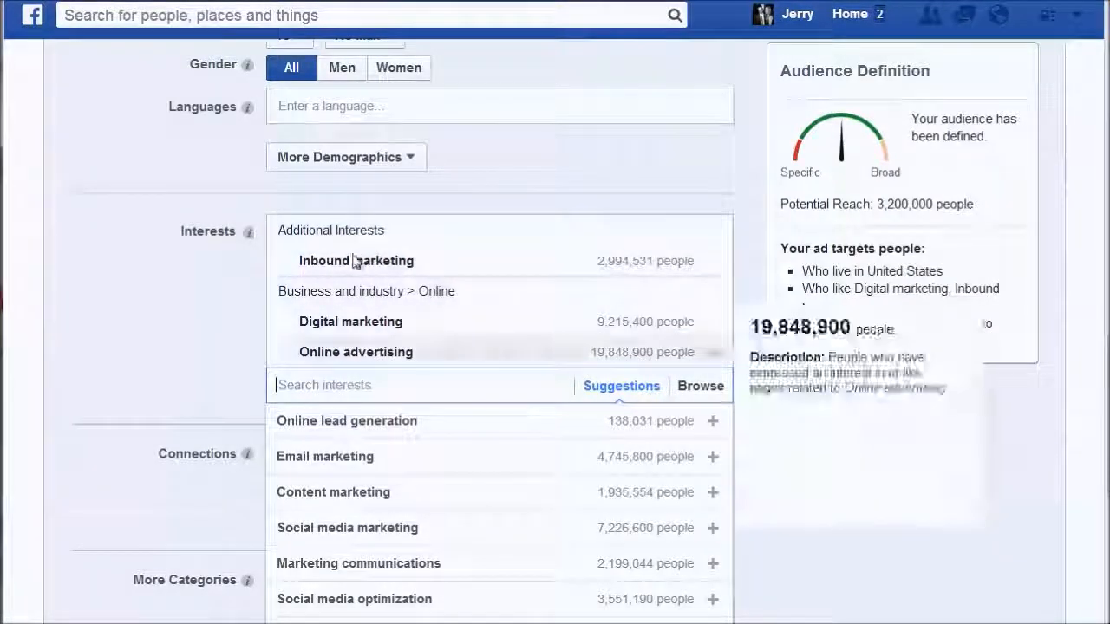
pyautogui.moveTo(370, 264)
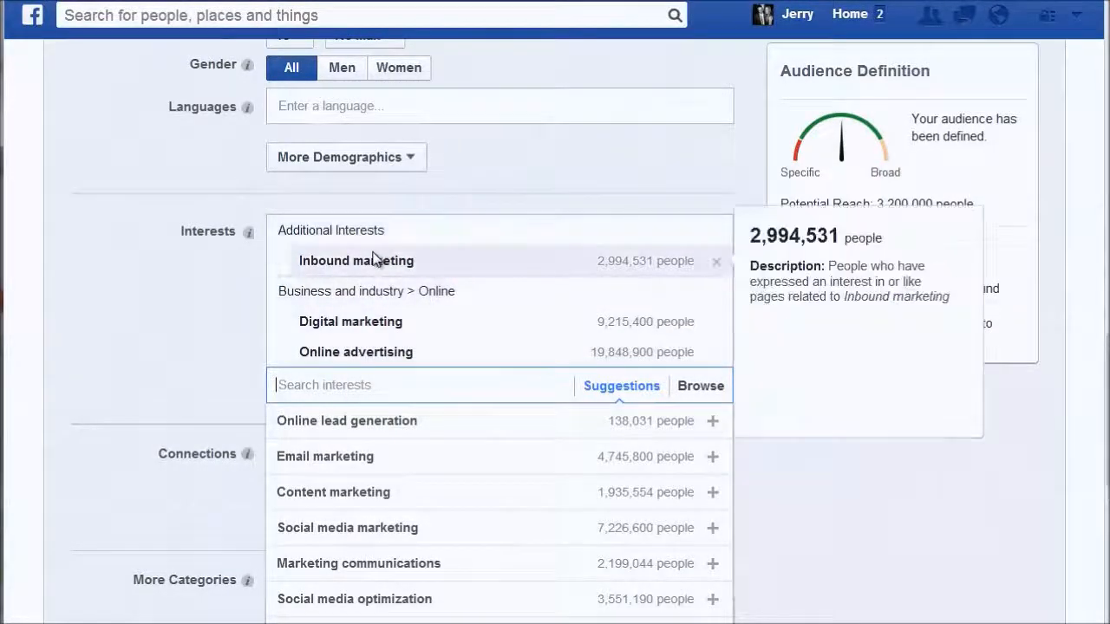
pyautogui.click(198, 350)
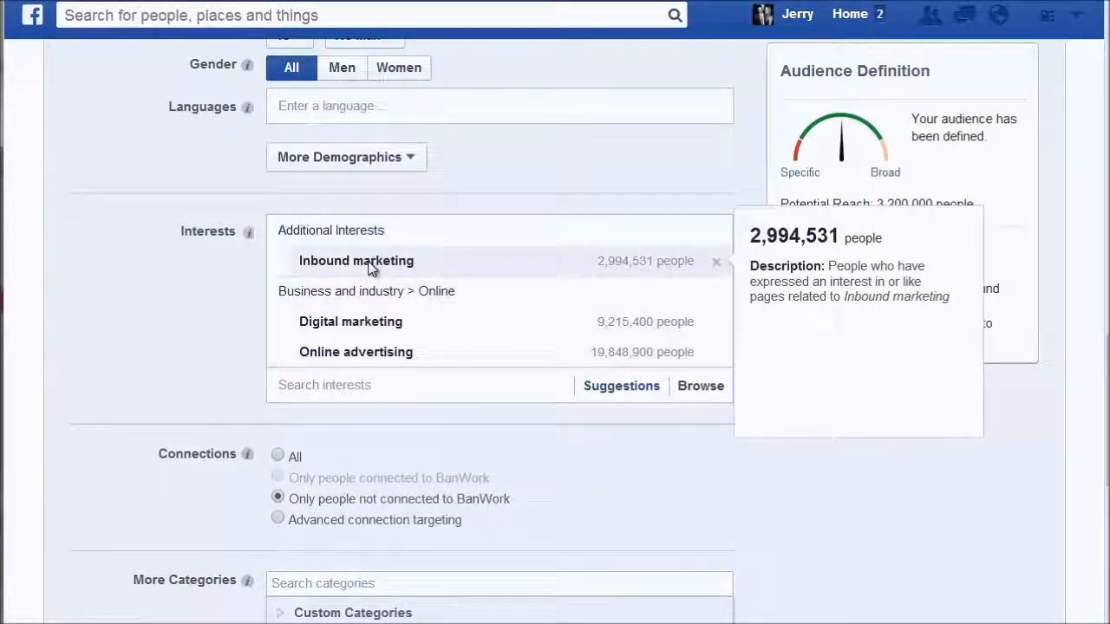
# Add the suggested interests Pay per click and Bisnis Indonesia to the audience targeting
pyautogui.moveTo(354, 334)
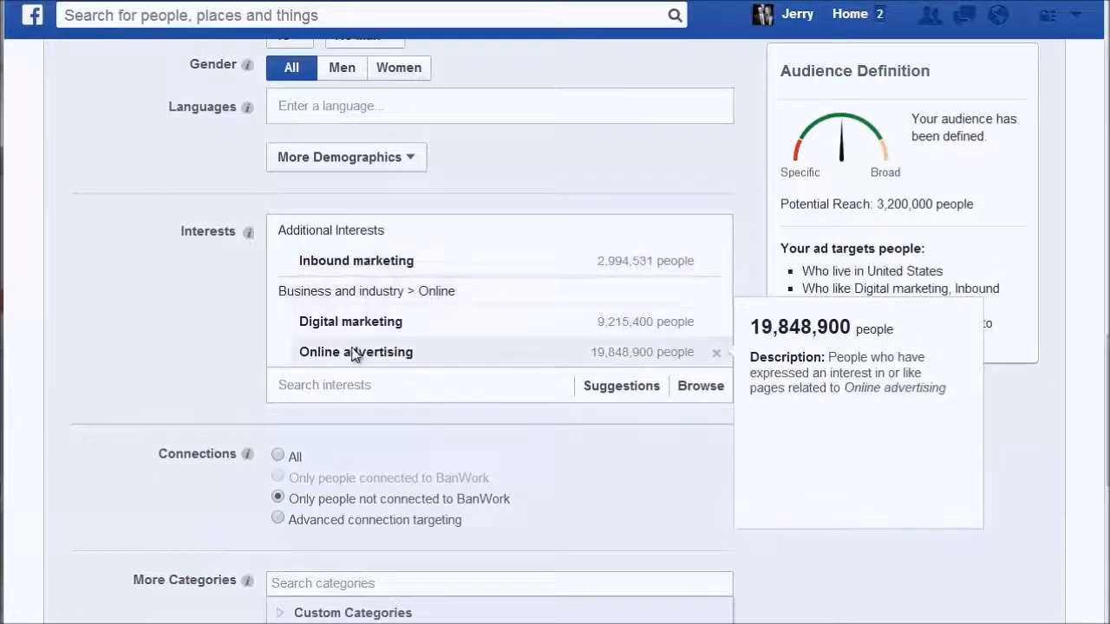
pyautogui.scroll(-1, 448, 558)
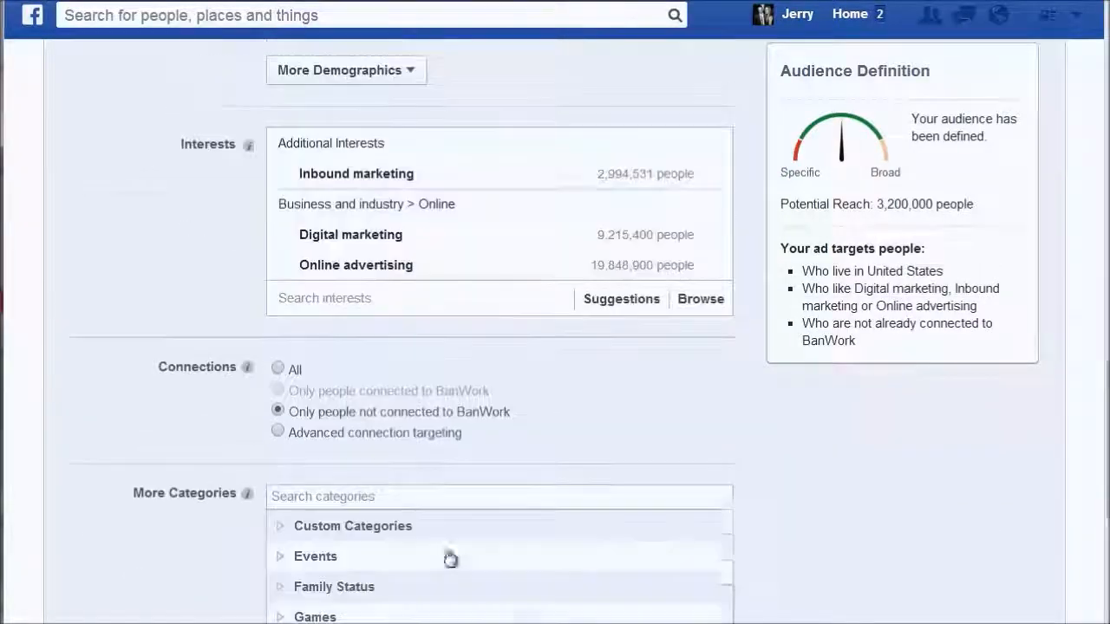
pyautogui.scroll(1, 684, 317)
pyautogui.moveTo(453, 335)
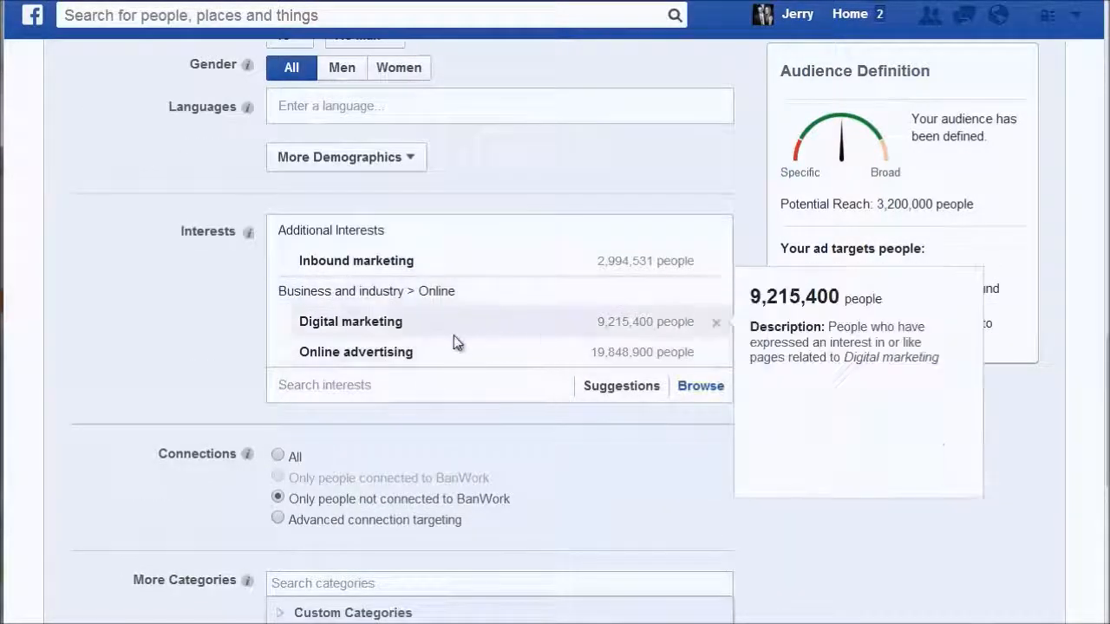
pyautogui.click(389, 383)
pyautogui.moveTo(458, 511)
pyautogui.scroll(-1, 458, 512)
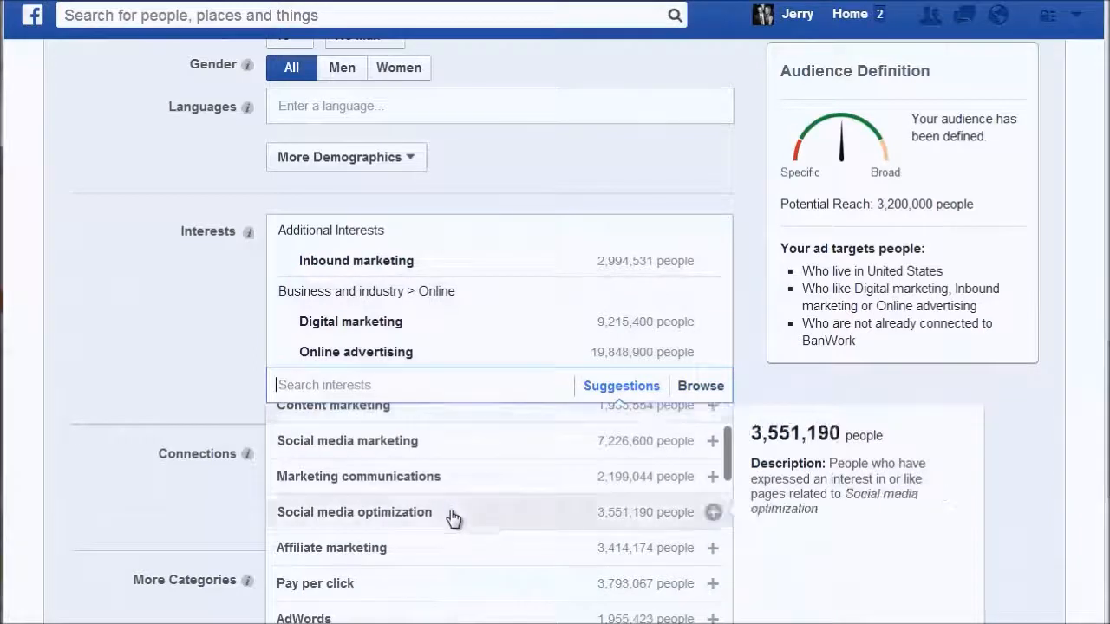
pyautogui.scroll(-1, 343, 536)
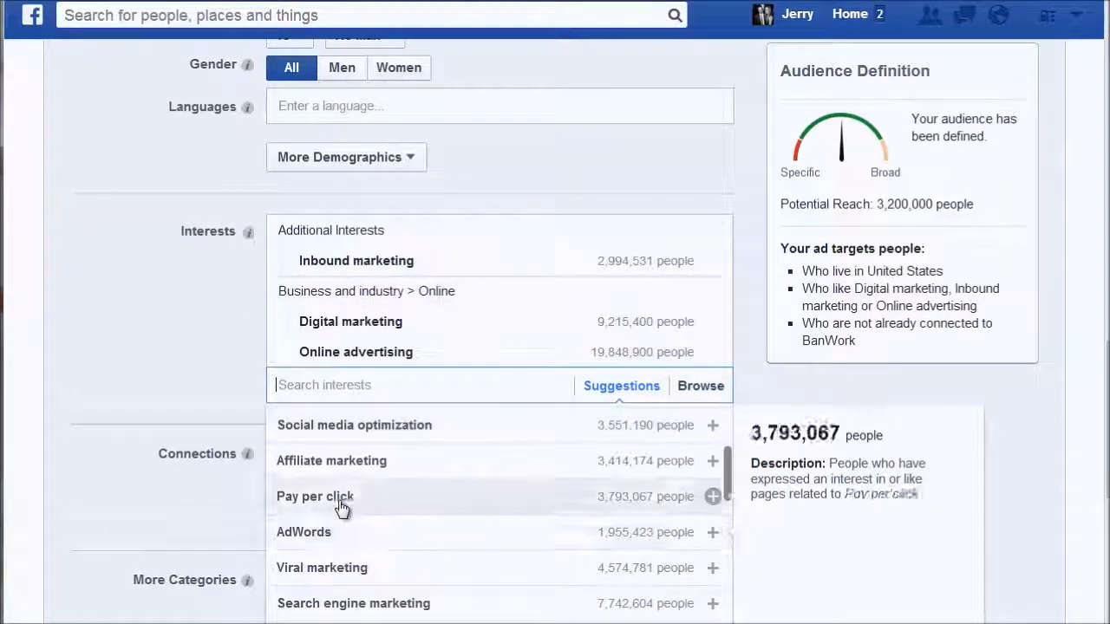
pyautogui.click(339, 502)
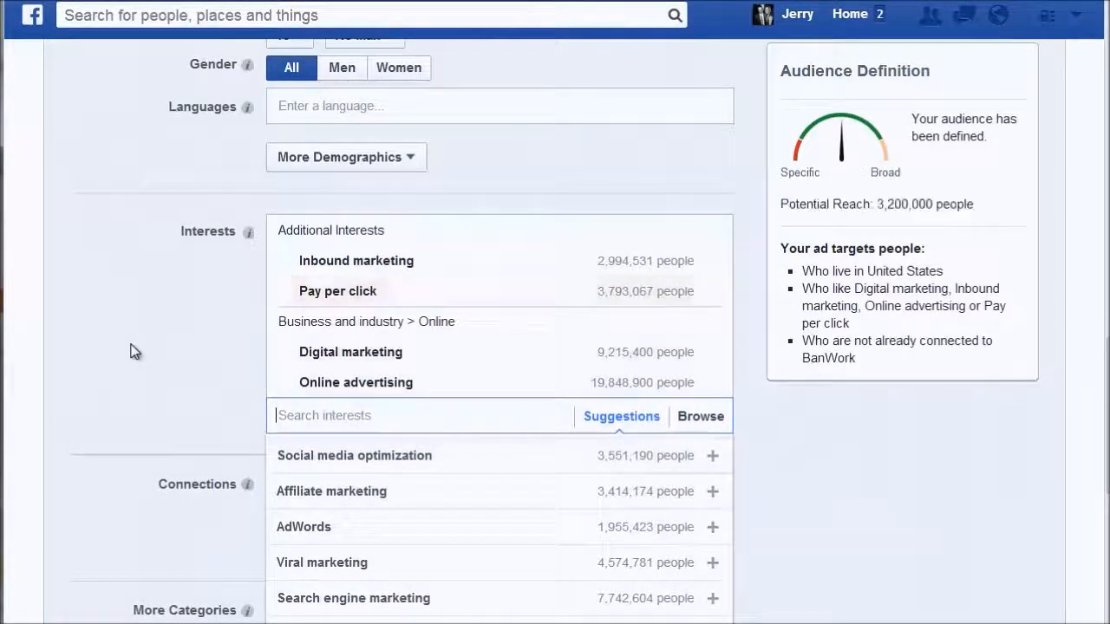
pyautogui.scroll(-1, 396, 520)
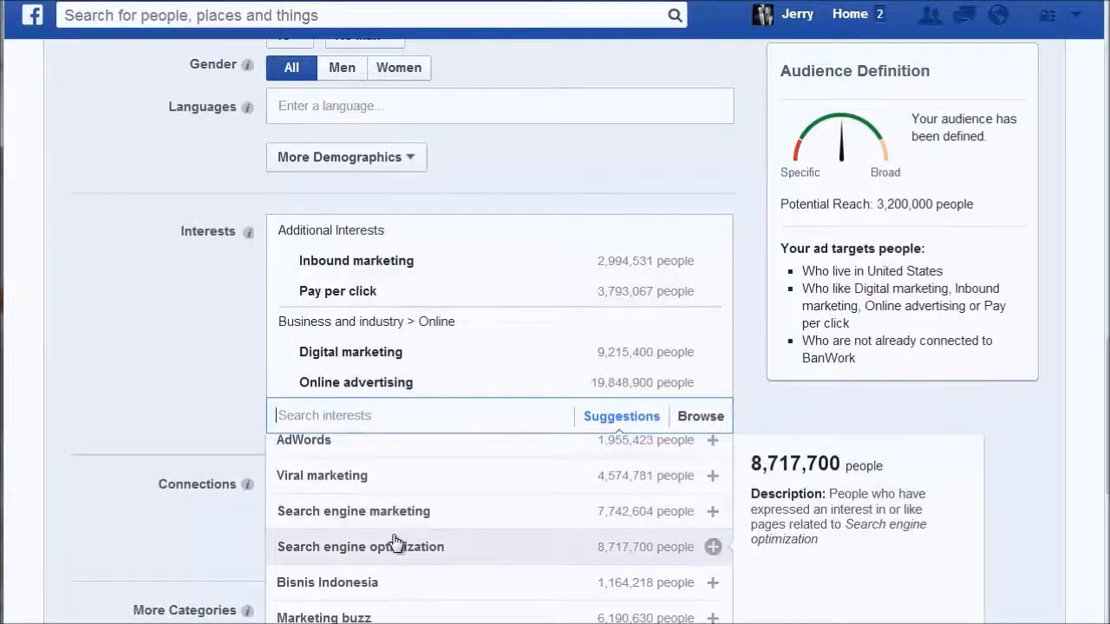
pyautogui.scroll(-1, 394, 542)
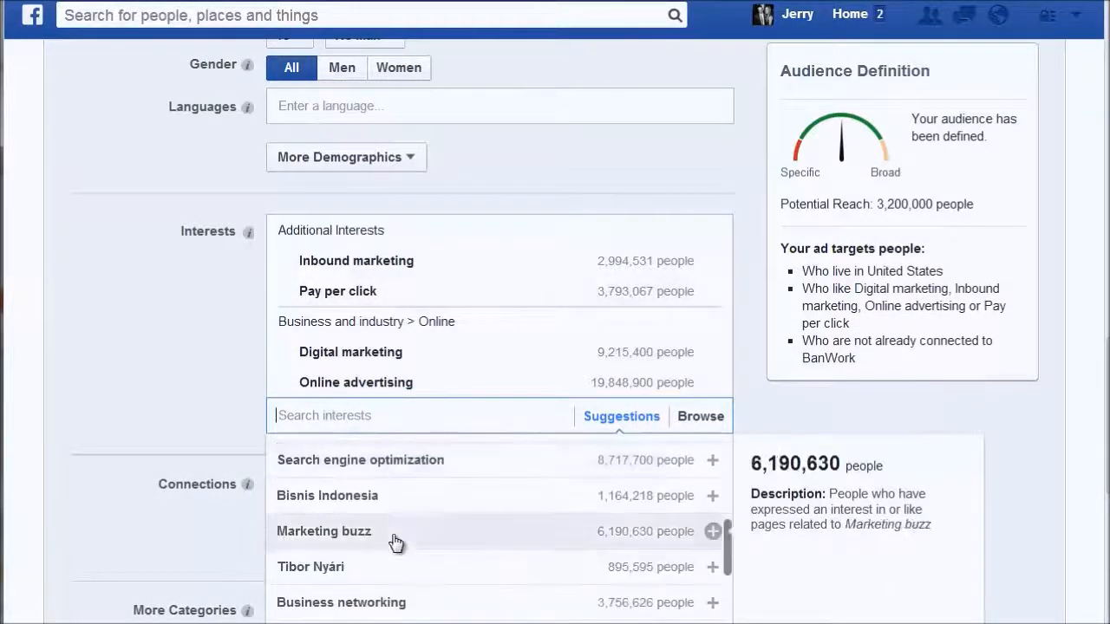
pyautogui.click(387, 498)
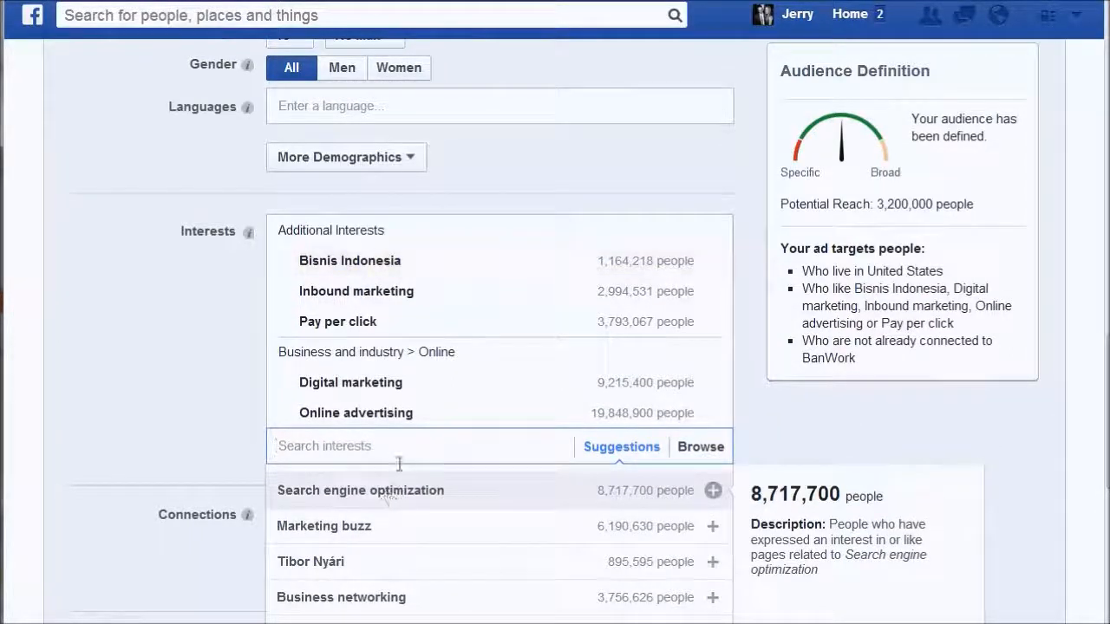
pyautogui.moveTo(370, 260)
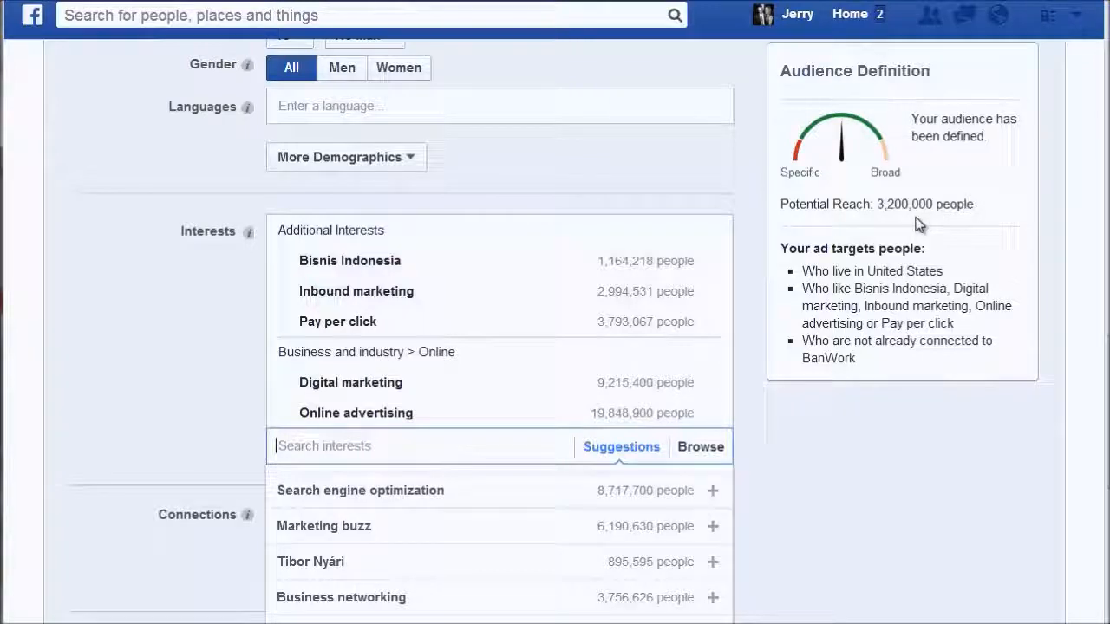
# Remove all five selected interests from the audience targeting
pyautogui.scroll(-1, 433, 409)
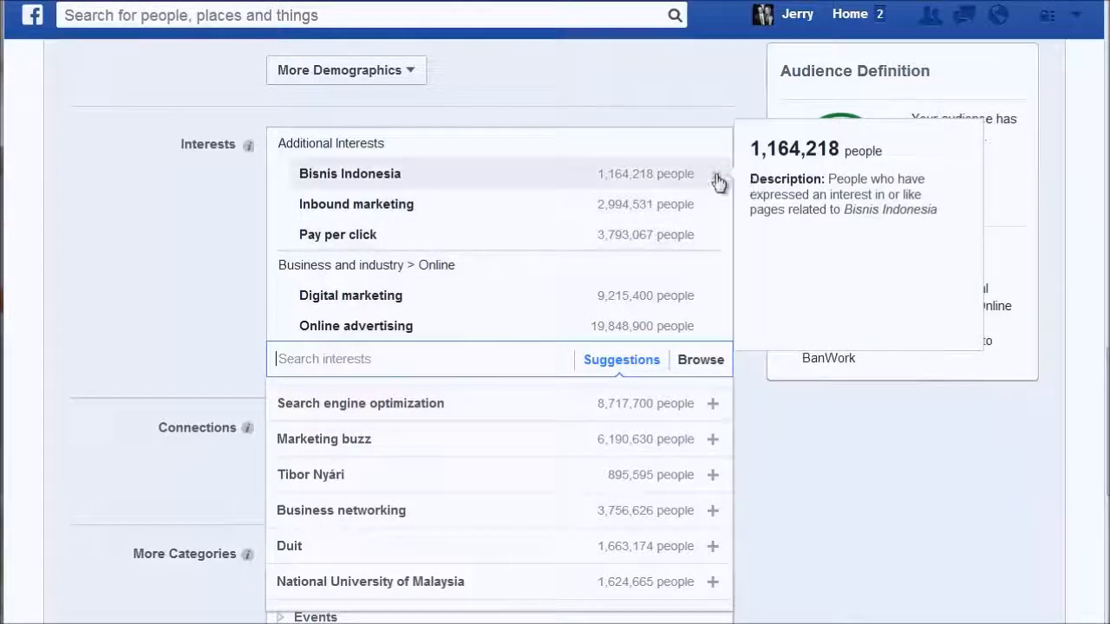
pyautogui.click(716, 180)
pyautogui.click(717, 180)
pyautogui.click(717, 180)
pyautogui.click(717, 180)
pyautogui.click(717, 180)
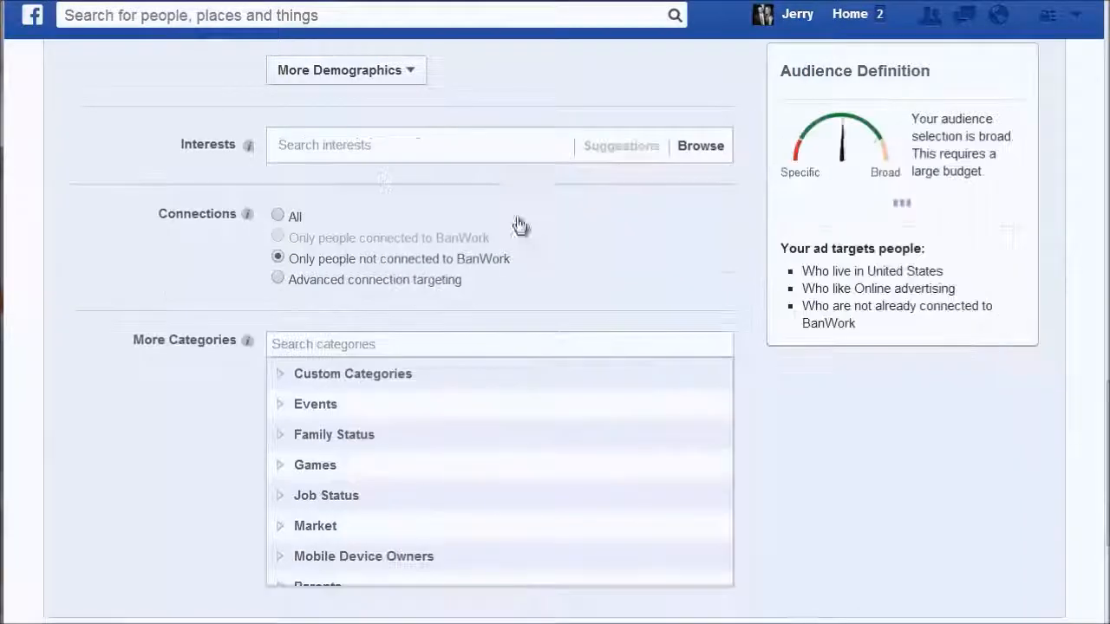
# Search the interests for "george", try targeting George Takei, and clear that interest again
pyautogui.click(360, 144)
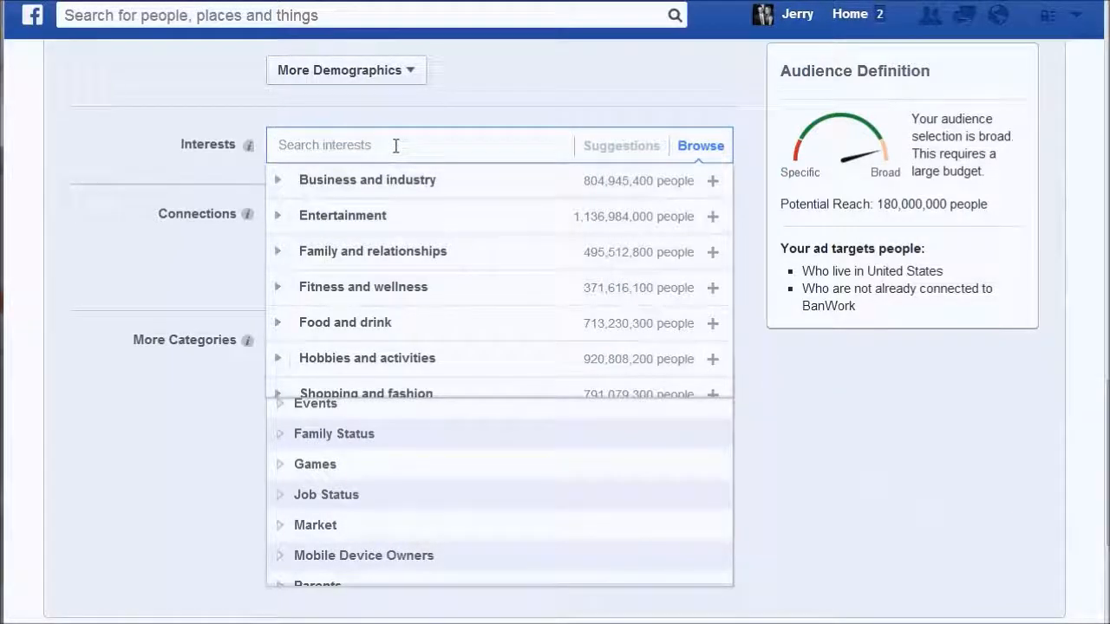
pyautogui.write('george')
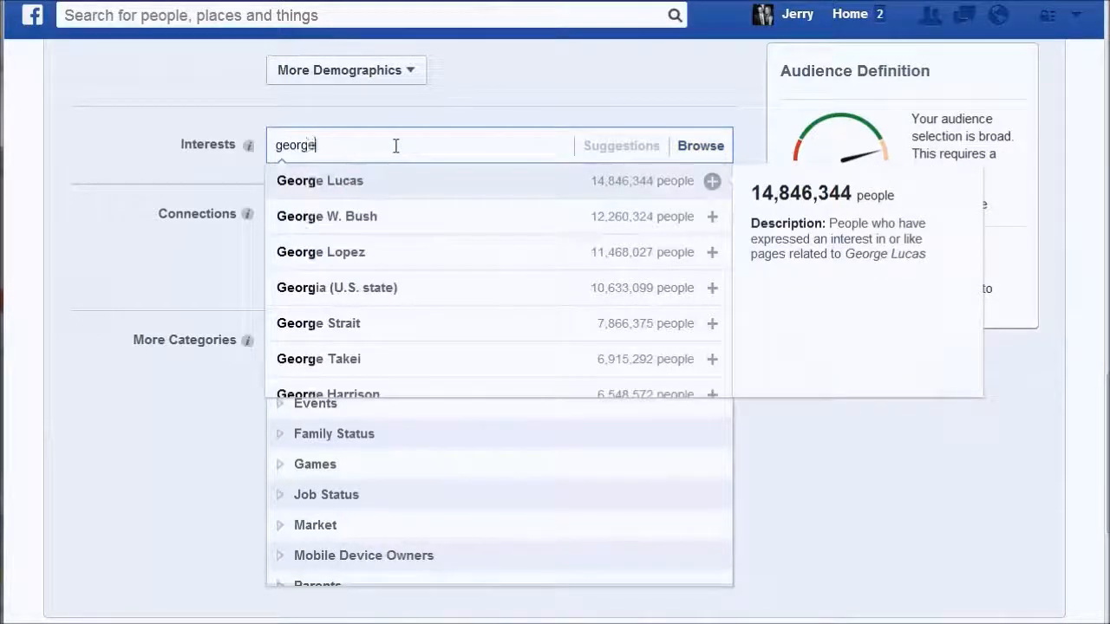
pyautogui.click(362, 322)
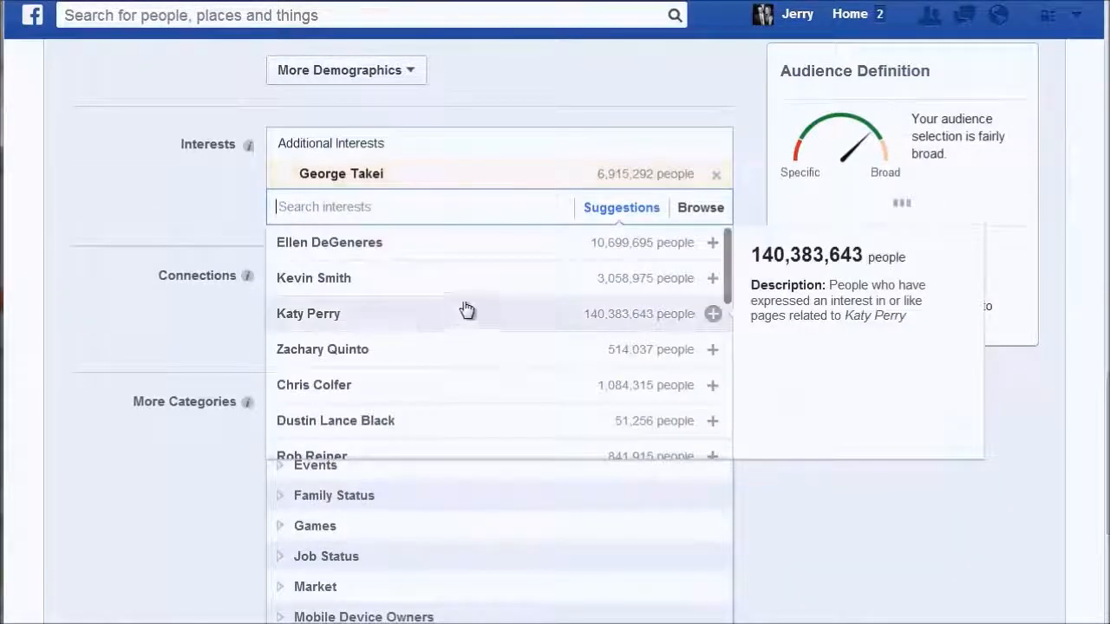
pyautogui.click(916, 434)
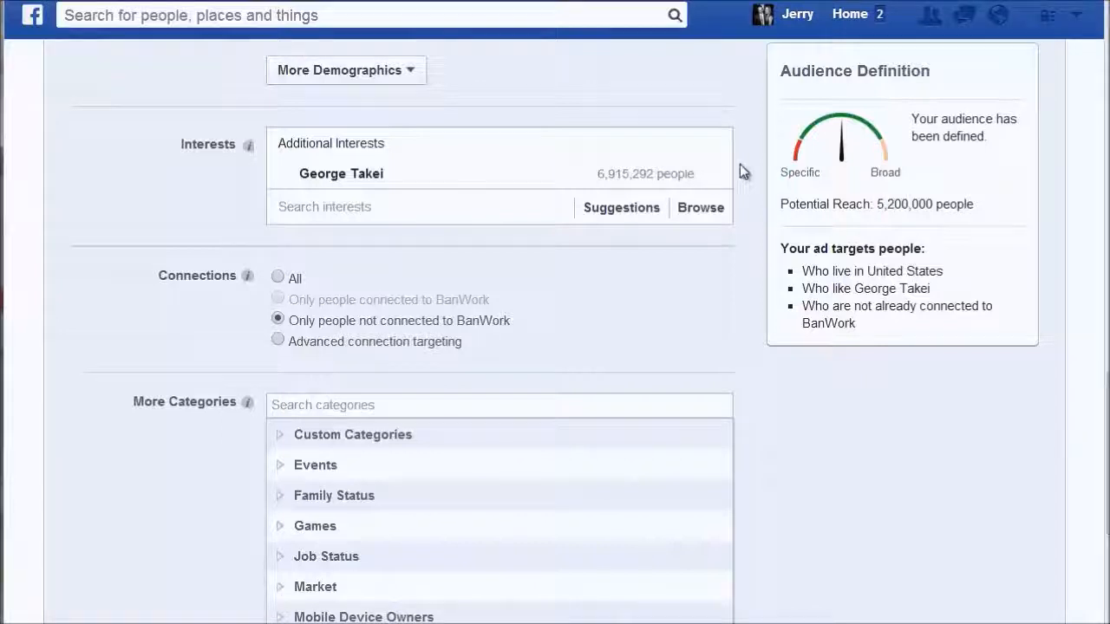
pyautogui.click(371, 206)
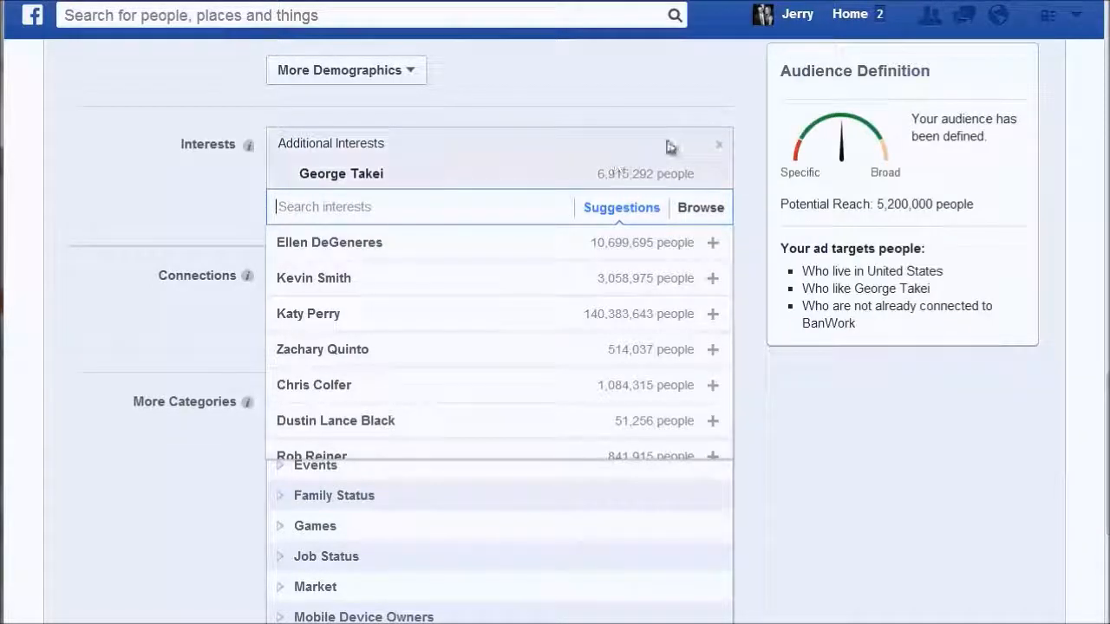
pyautogui.click(713, 147)
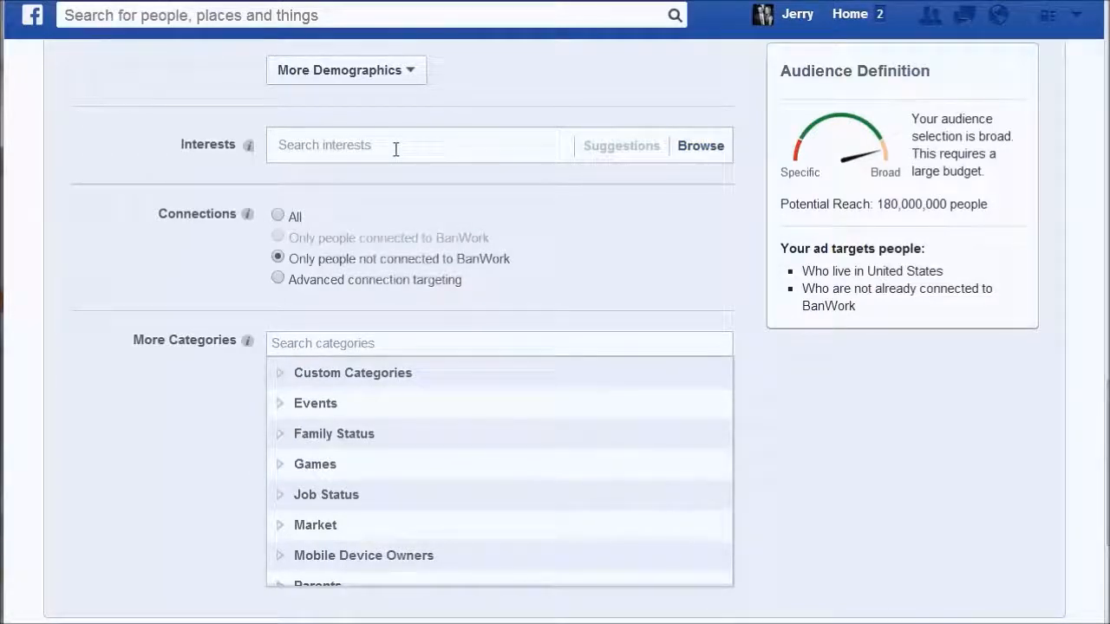
# Search the interests for "fashion", try targeting Shopping and fashion, and remove that interest again
pyautogui.click(338, 145)
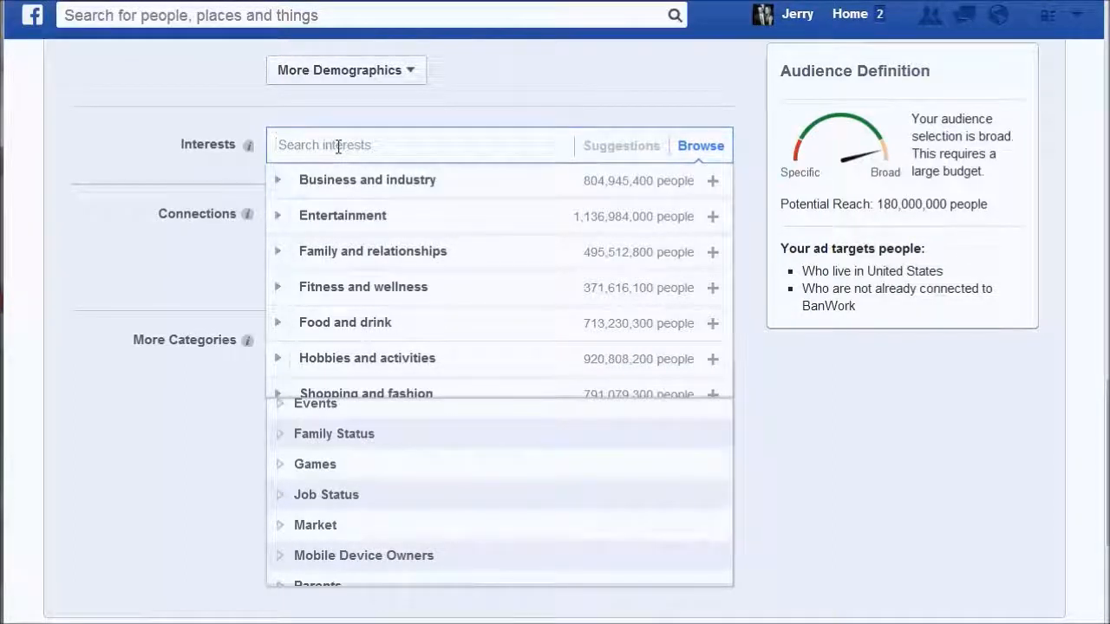
pyautogui.write('fashion')
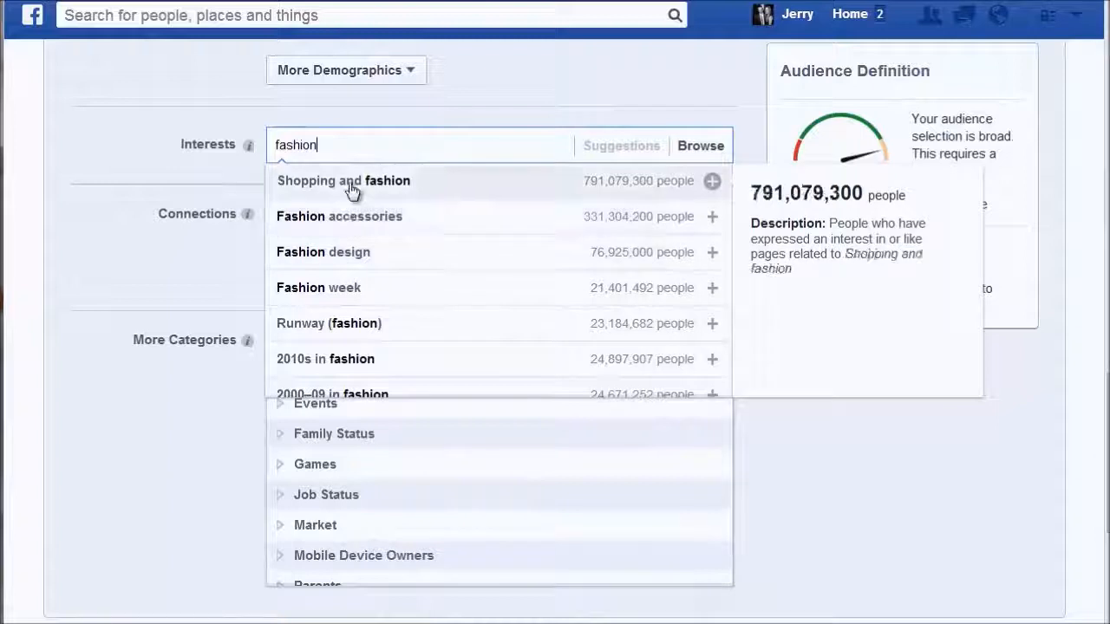
pyautogui.click(351, 184)
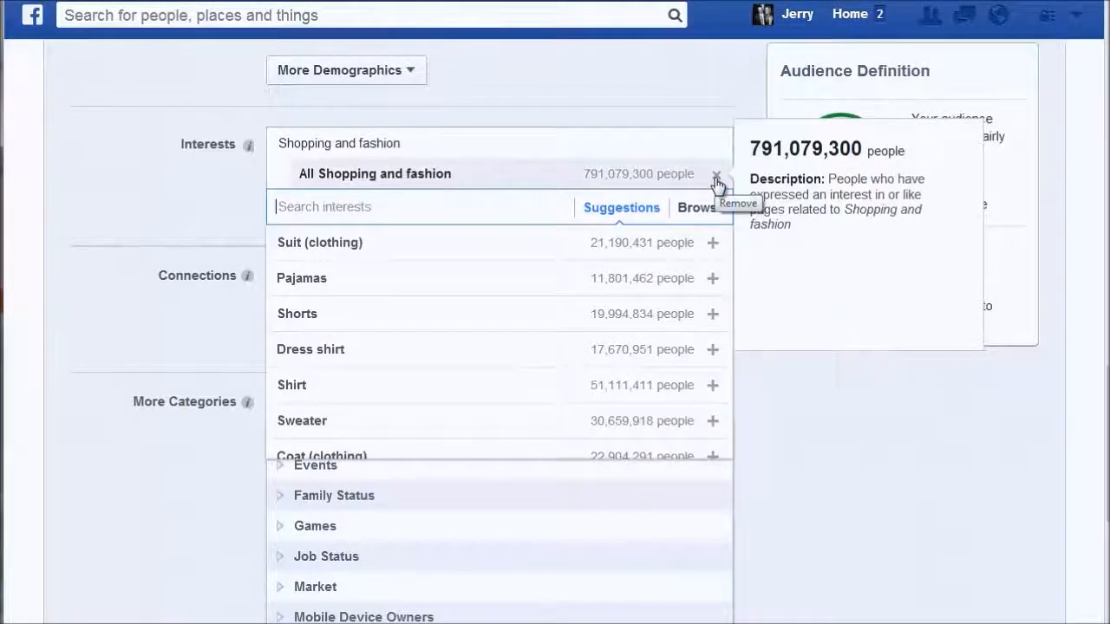
pyautogui.click(716, 179)
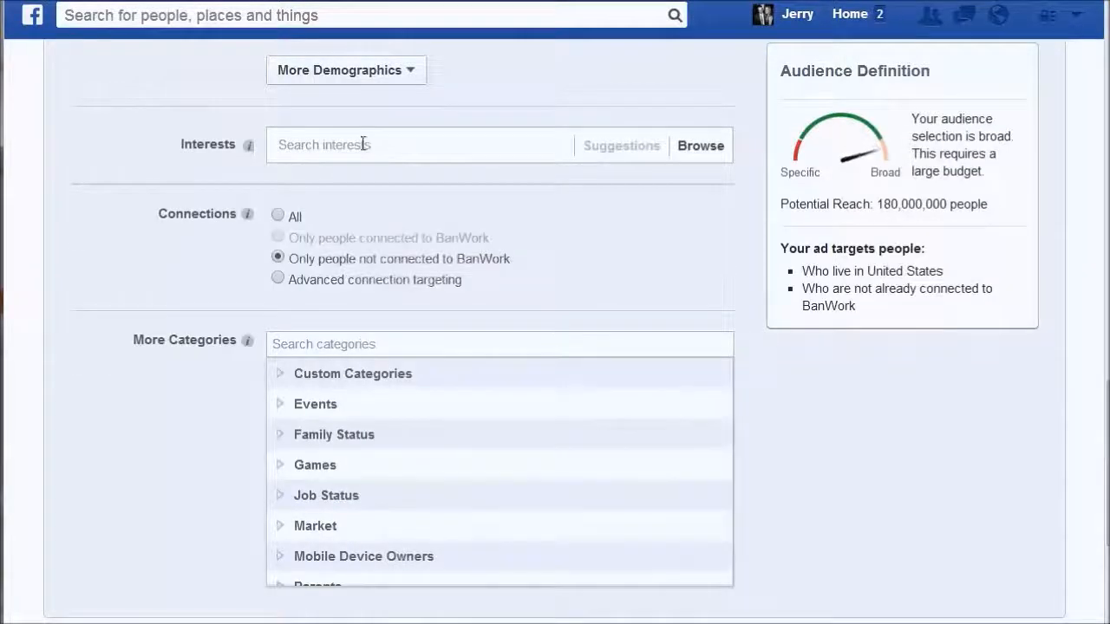
# Search the interests for "fashion" once more, try targeting Fashion week, and clear it from the audience
pyautogui.click(361, 142)
pyautogui.write('fashion')
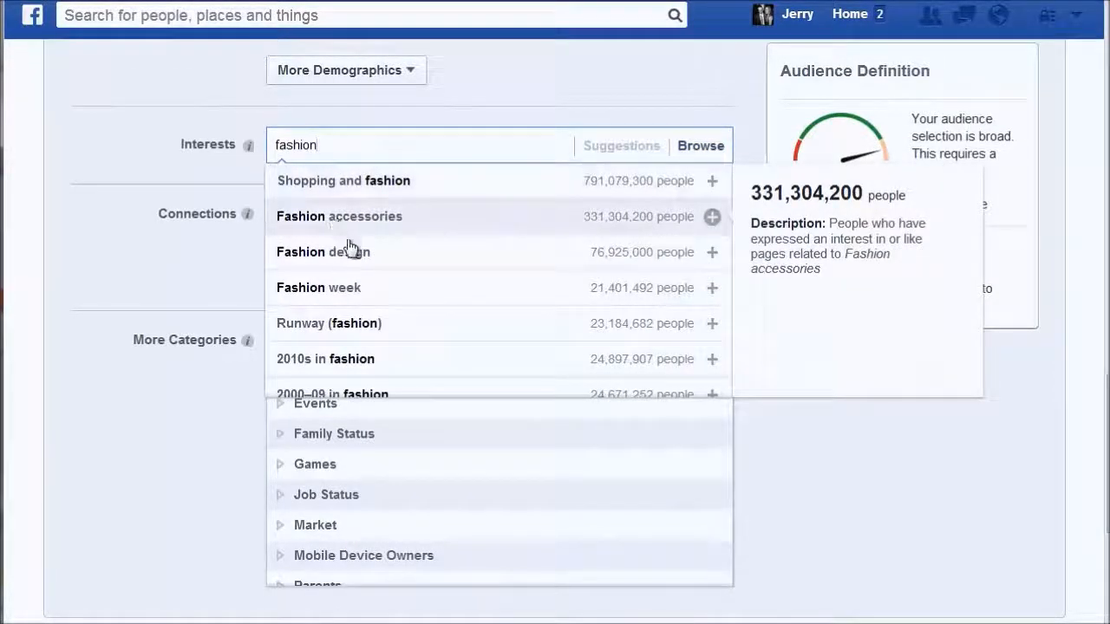
pyautogui.click(351, 292)
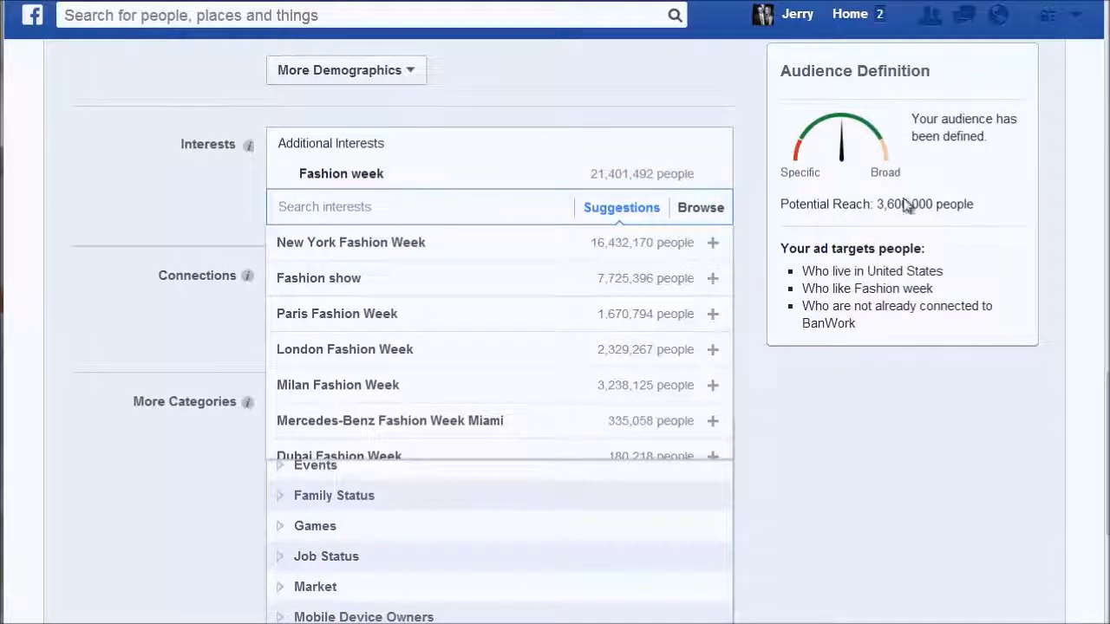
pyautogui.click(719, 148)
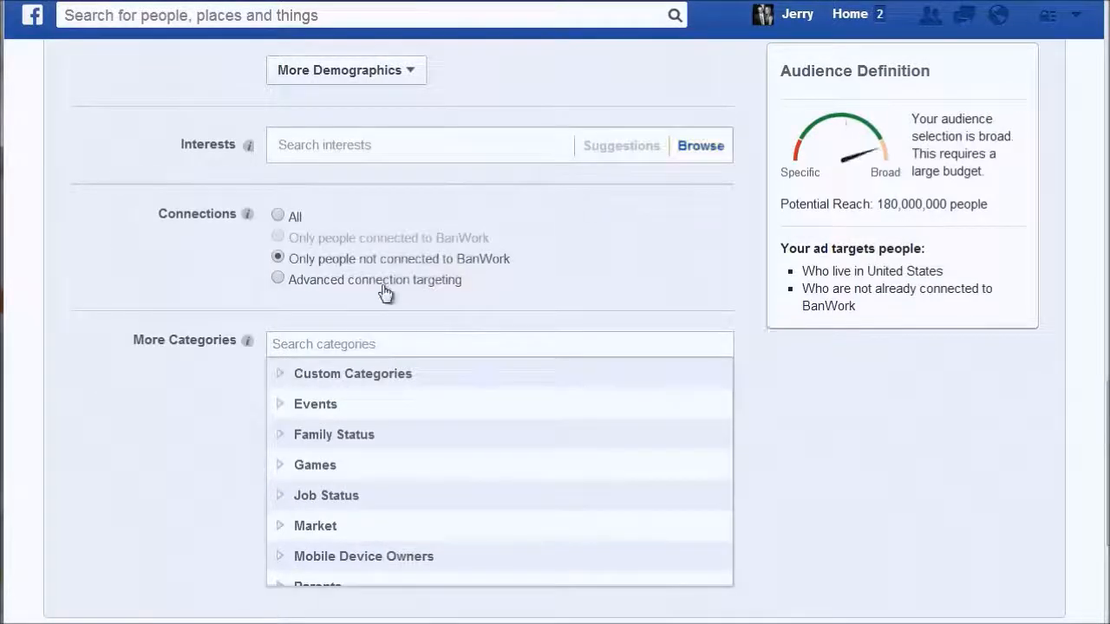
# Examine the additional targeting categories, looking into the options under Politics (US), Travel and Job Status
pyautogui.scroll(-1, 434, 295)
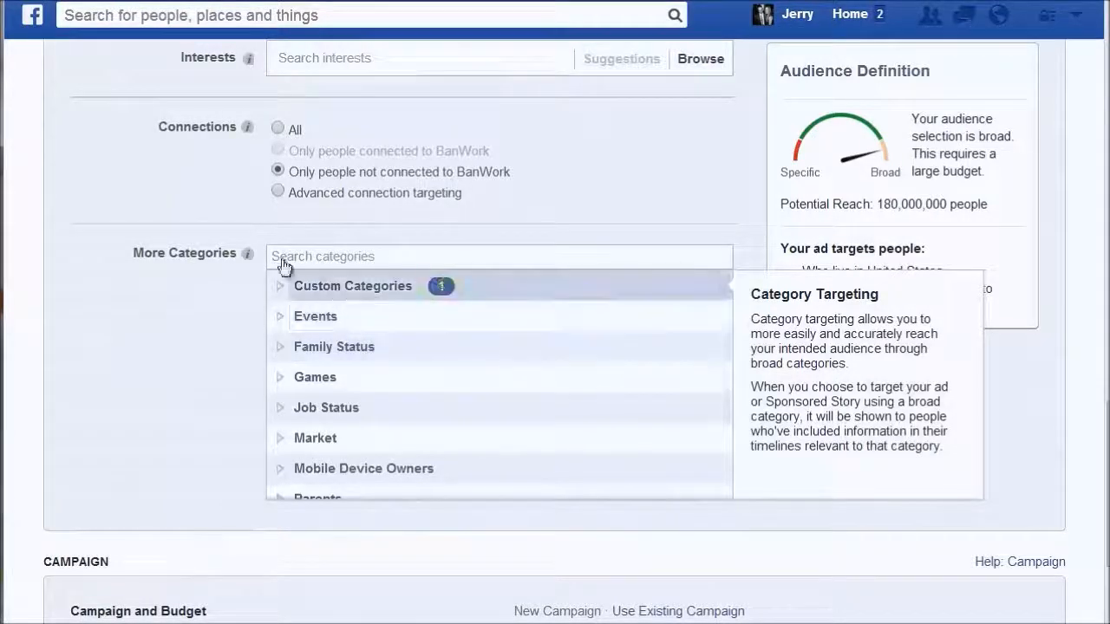
pyautogui.moveTo(248, 258)
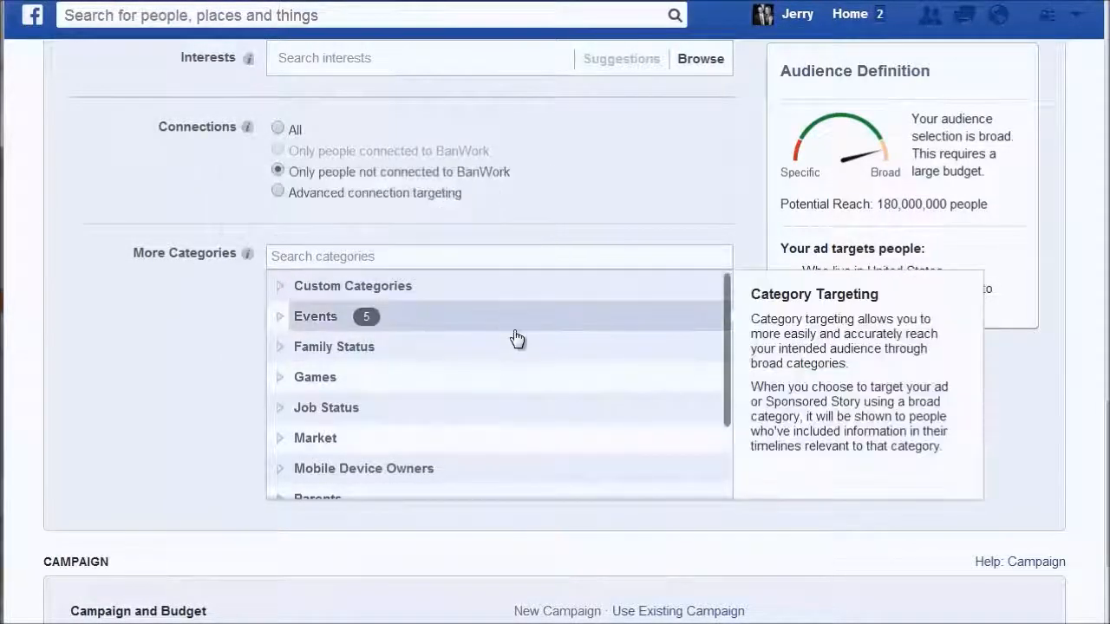
pyautogui.scroll(-2, 515, 337)
pyautogui.click(381, 453)
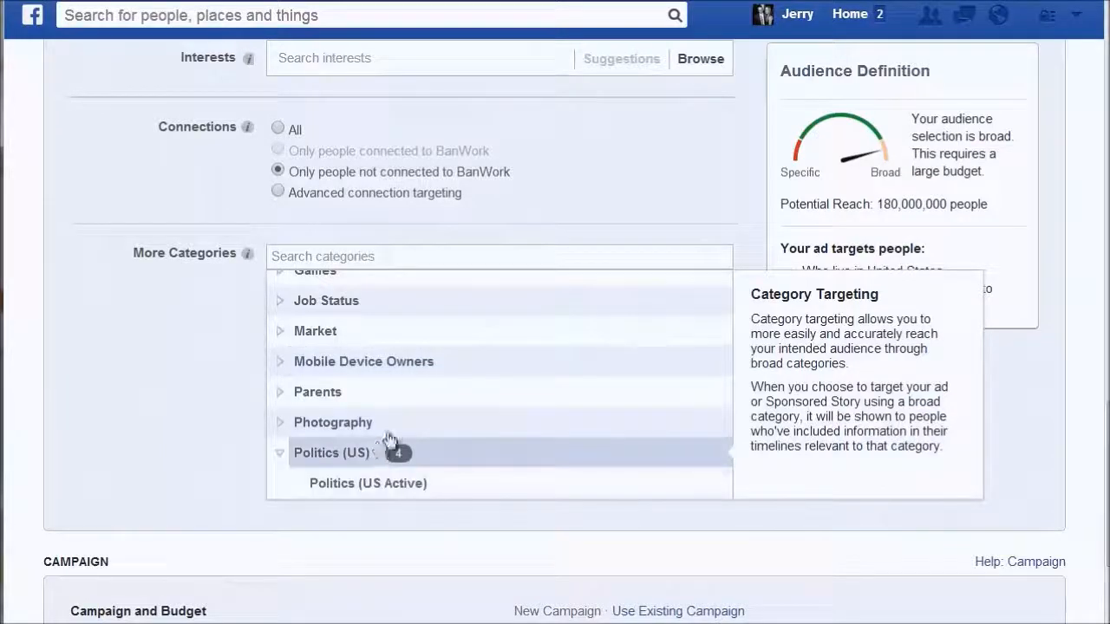
pyautogui.click(366, 365)
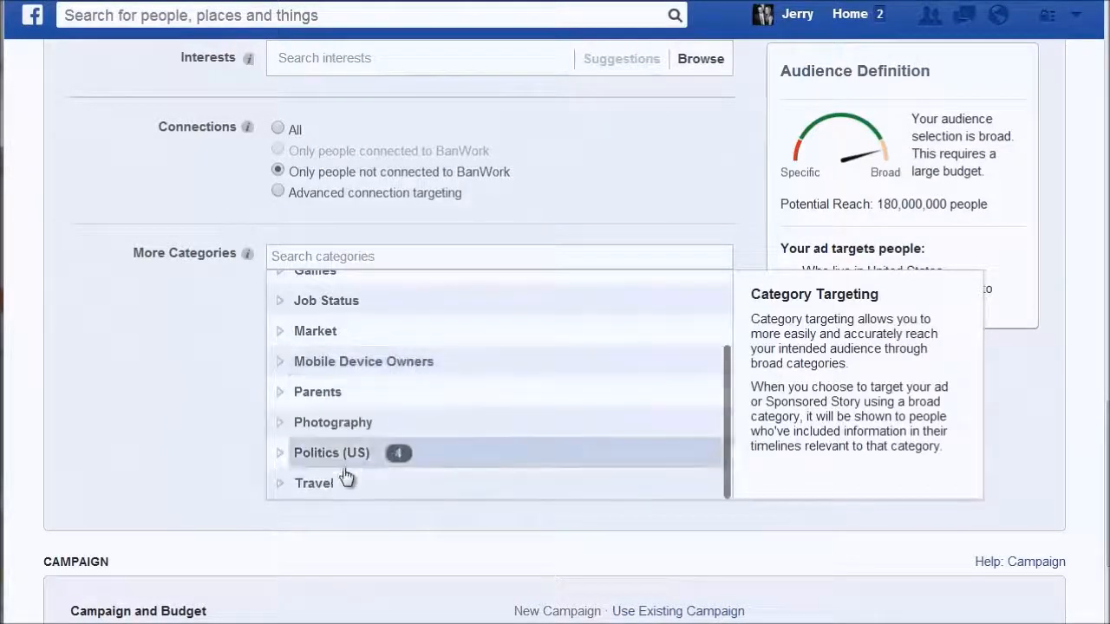
pyautogui.click(325, 481)
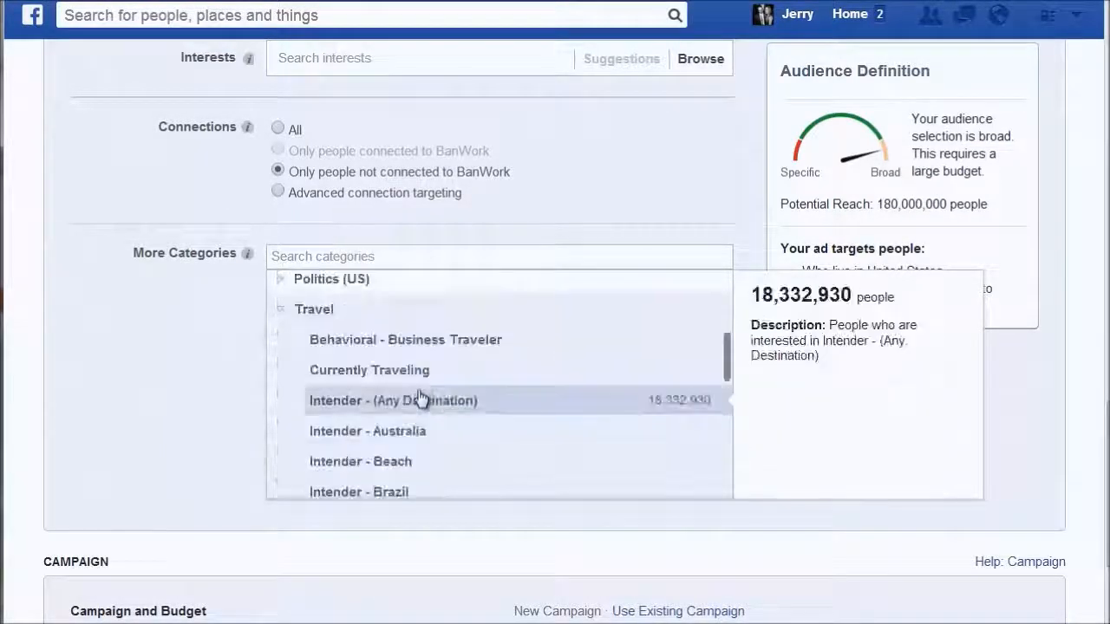
pyautogui.click(290, 310)
pyautogui.scroll(1, 364, 390)
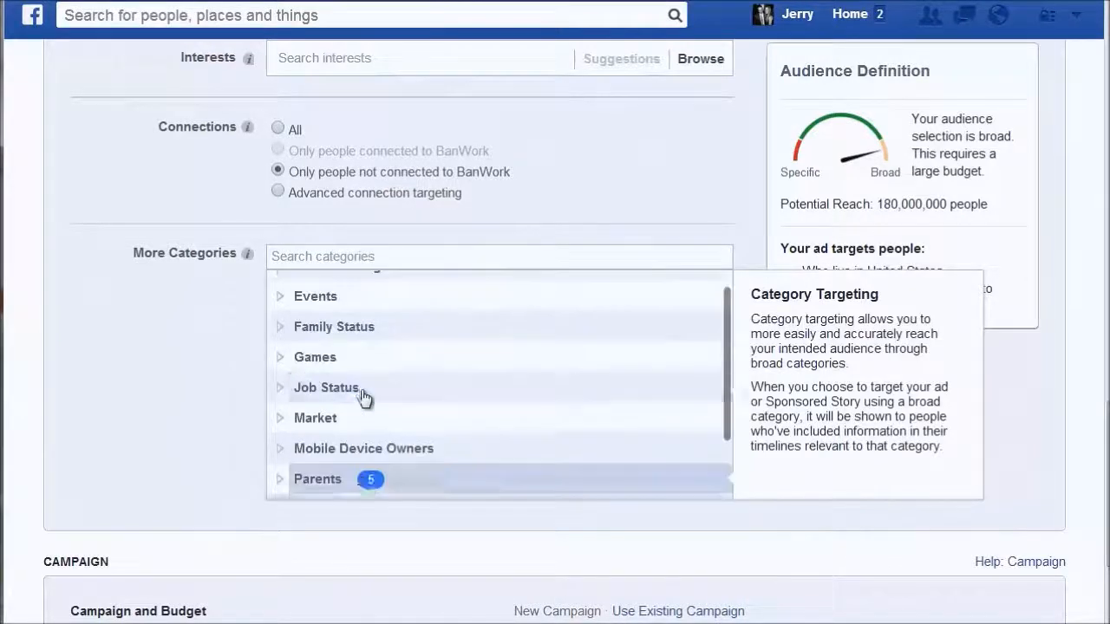
pyautogui.click(361, 390)
pyautogui.scroll(-1, 346, 391)
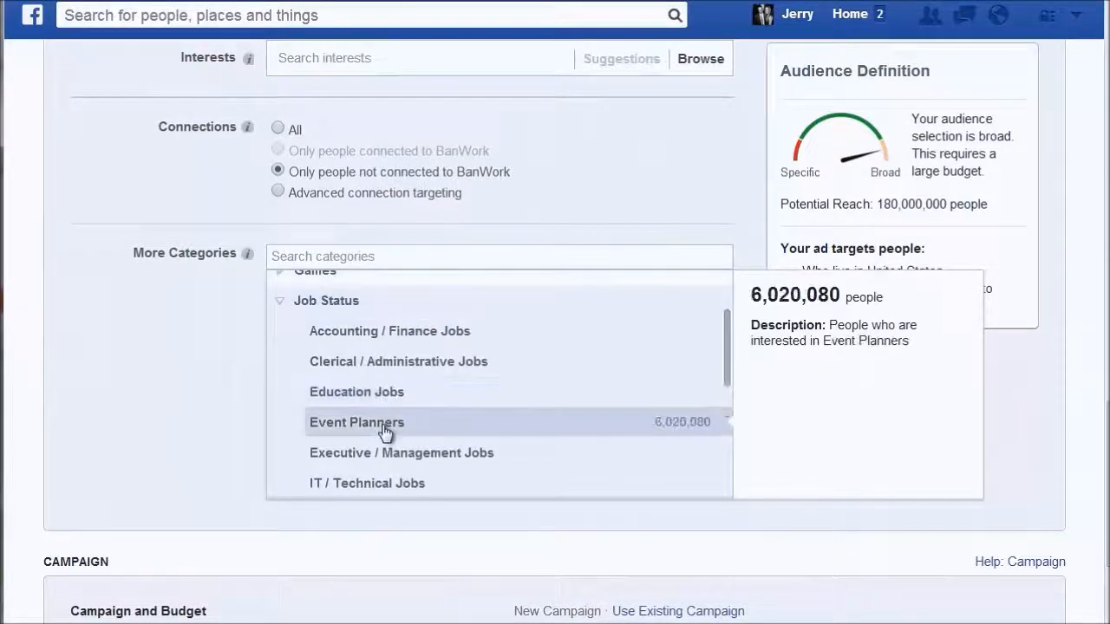
pyautogui.scroll(1, 382, 425)
pyautogui.click(343, 402)
pyautogui.scroll(1, 329, 372)
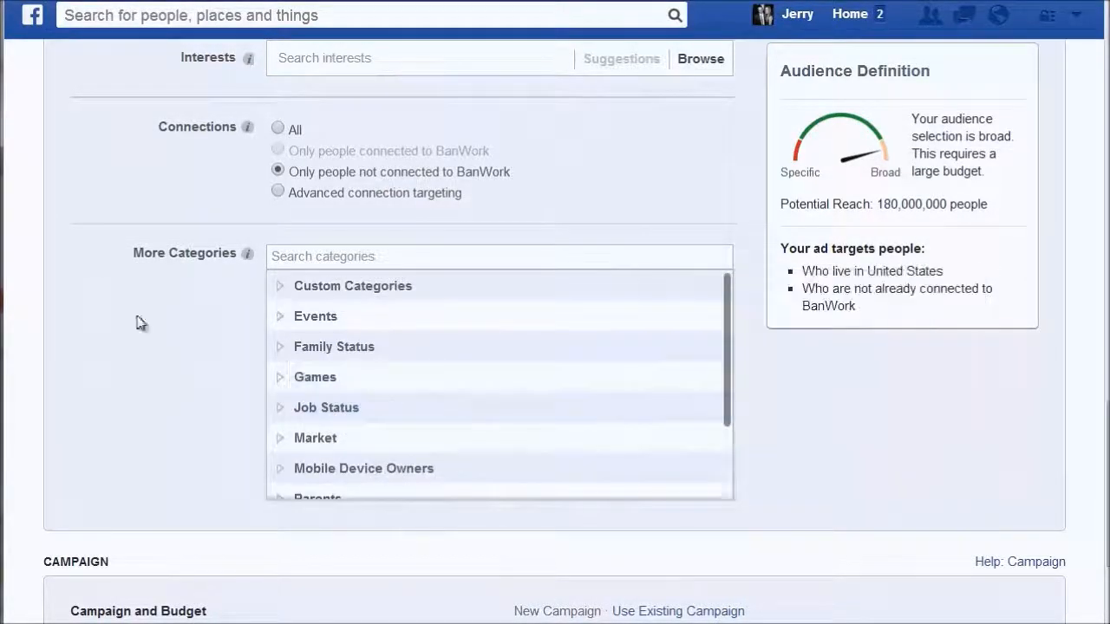
pyautogui.scroll(3, 485, 203)
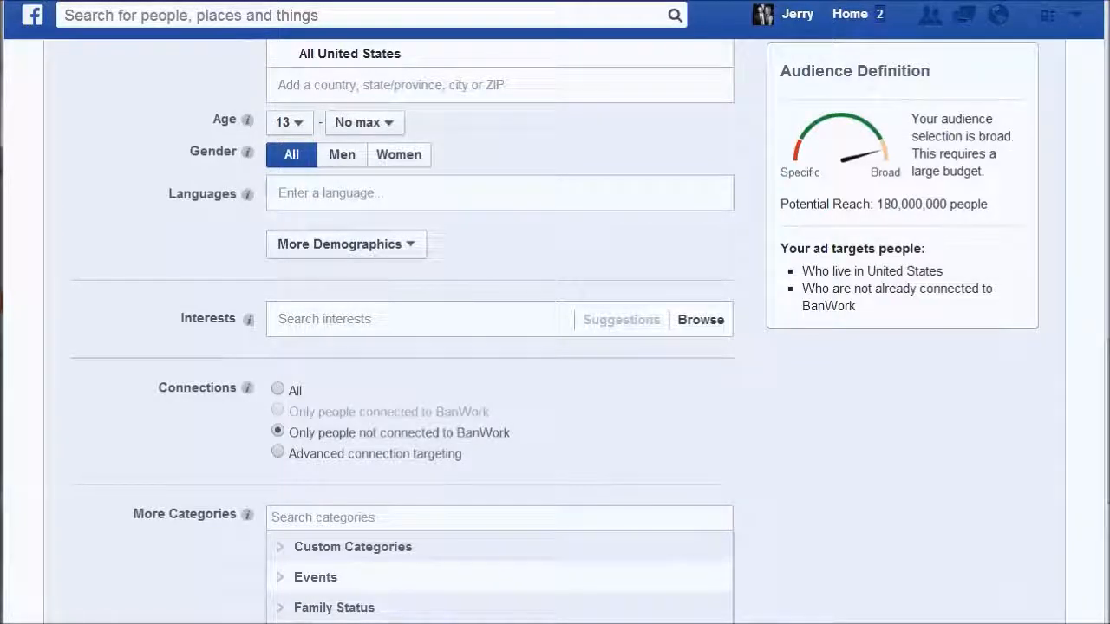
pyautogui.scroll(3, 166, 264)
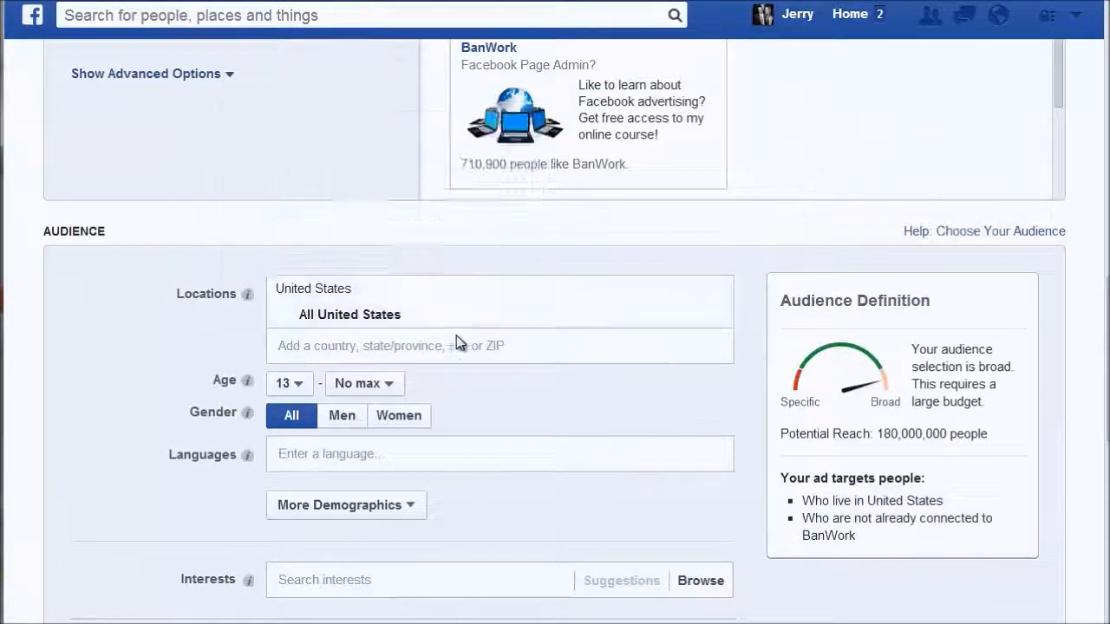
pyautogui.scroll(-2, 524, 351)
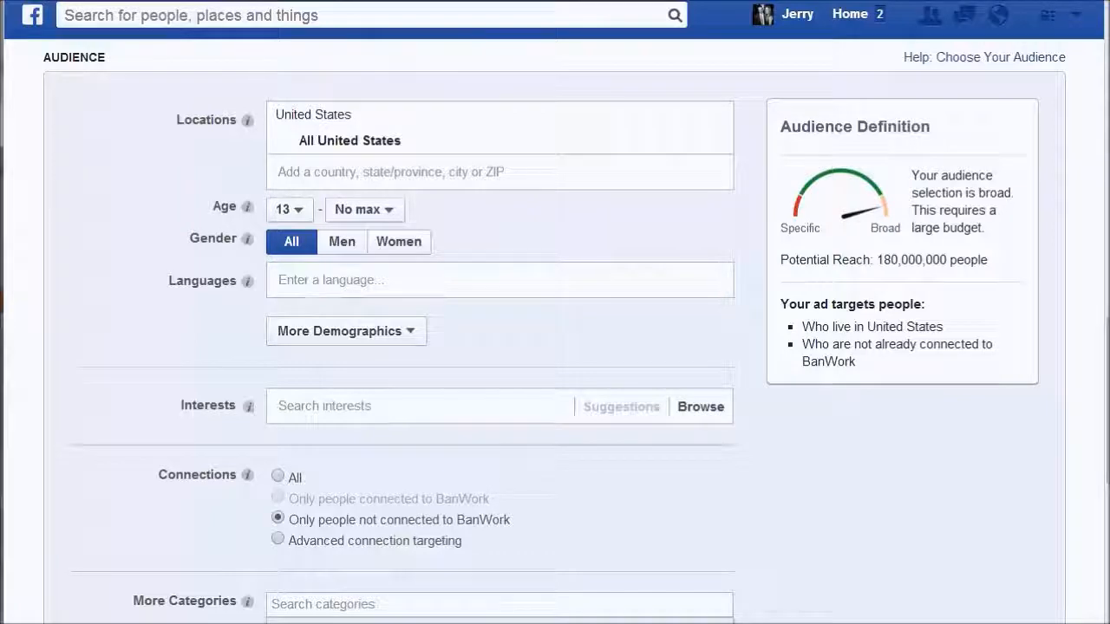
# Open the BanWork page in a new browser tab and examine its fans' demographics, countries and languages in the People insights
pyautogui.hotkey('ctrl', 't')
pyautogui.write('ibanwork')
pyautogui.click(242, 10)
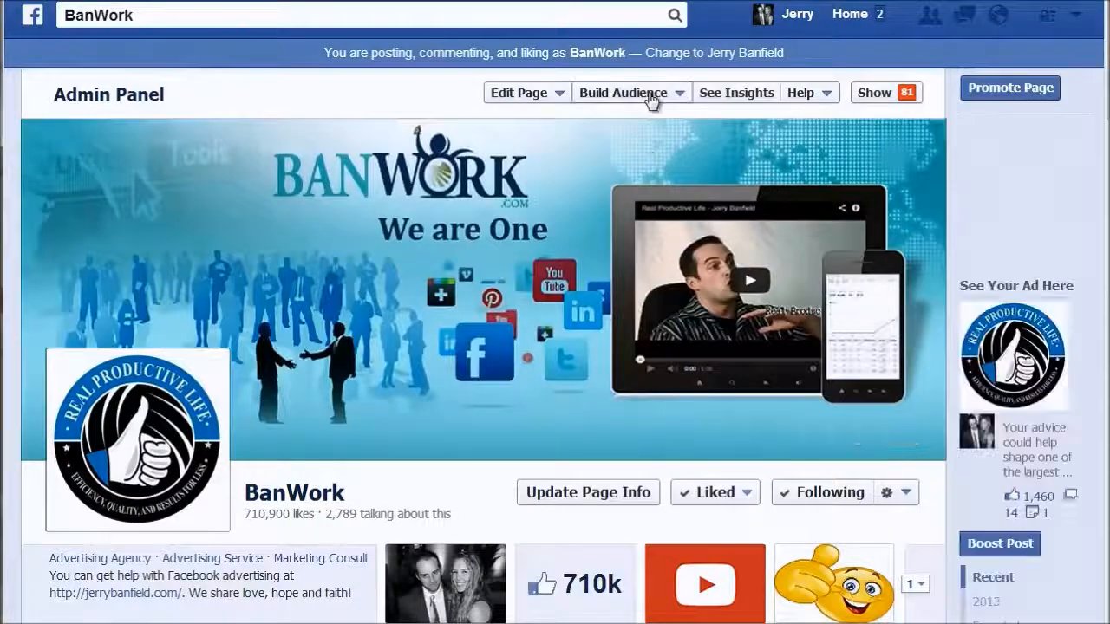
pyautogui.click(726, 93)
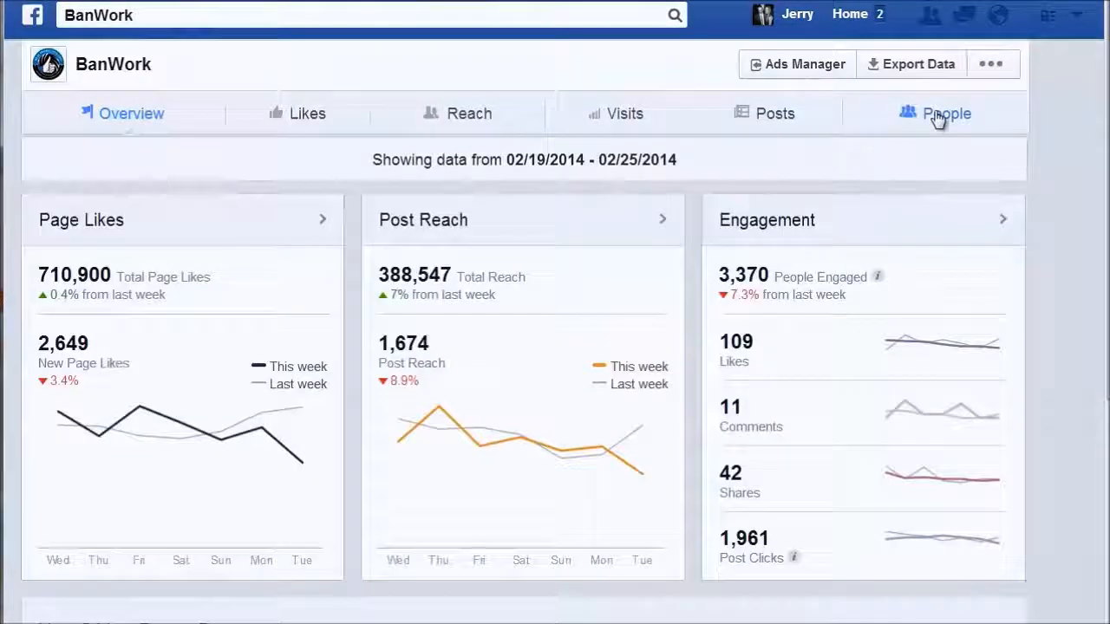
pyautogui.click(942, 113)
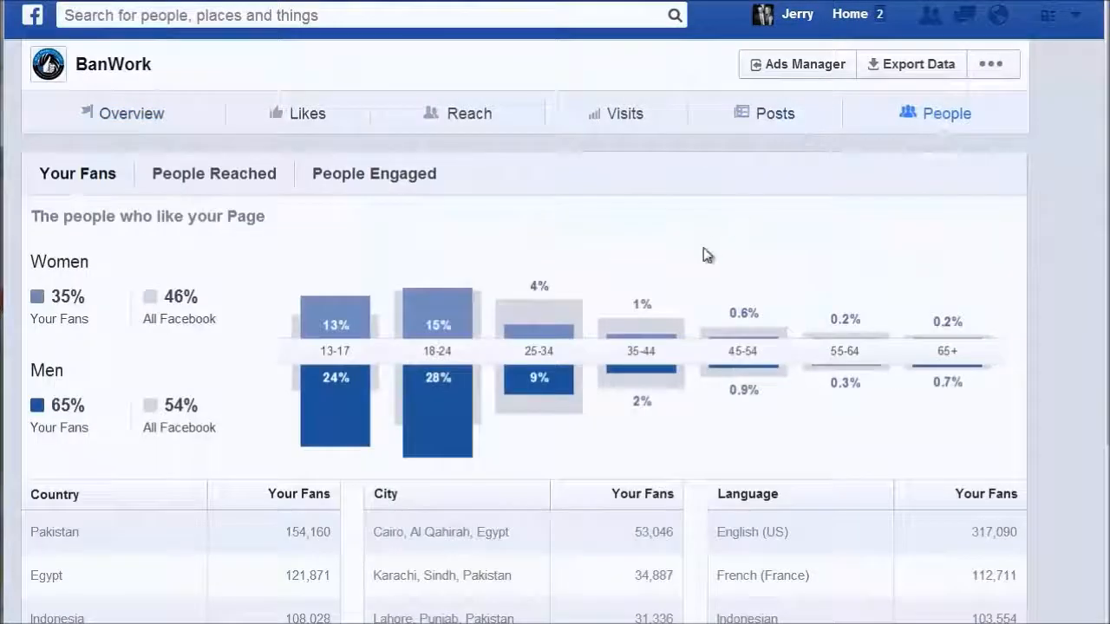
pyautogui.scroll(-5, 707, 254)
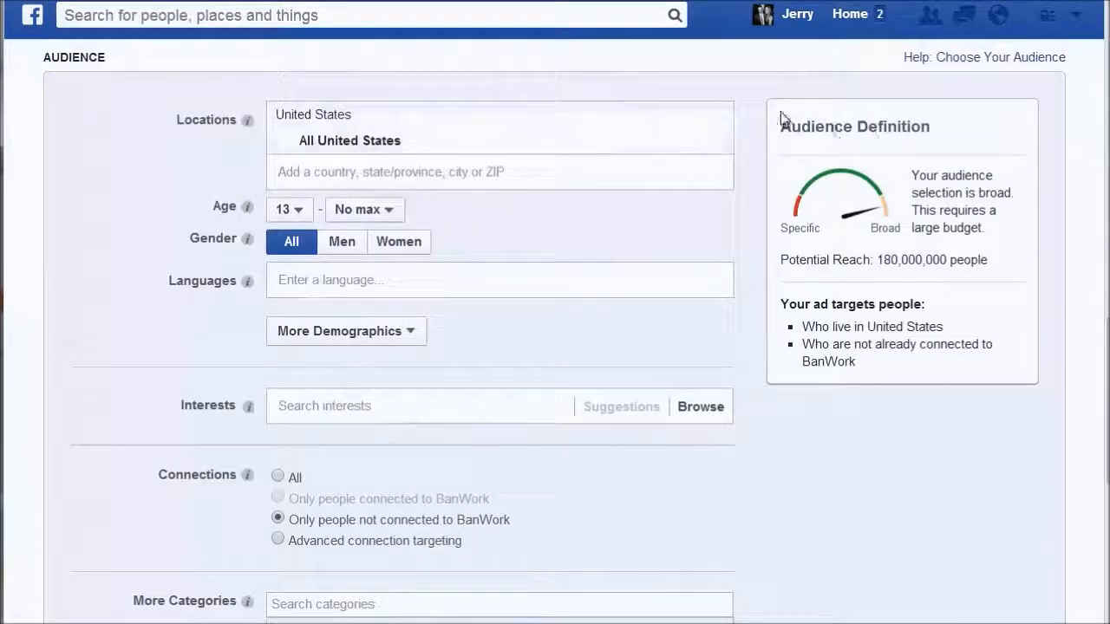
# Back in the ad form, replace United States with Pakistan and Indonesia as the audience locations
pyautogui.click(719, 120)
pyautogui.click(287, 129)
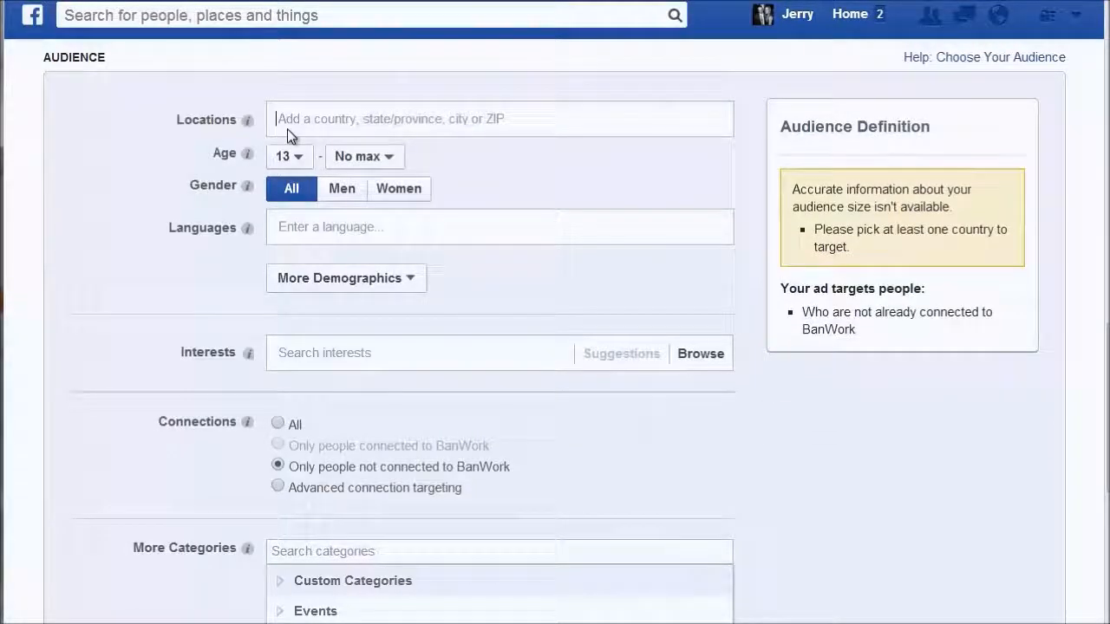
pyautogui.write('pakistan')
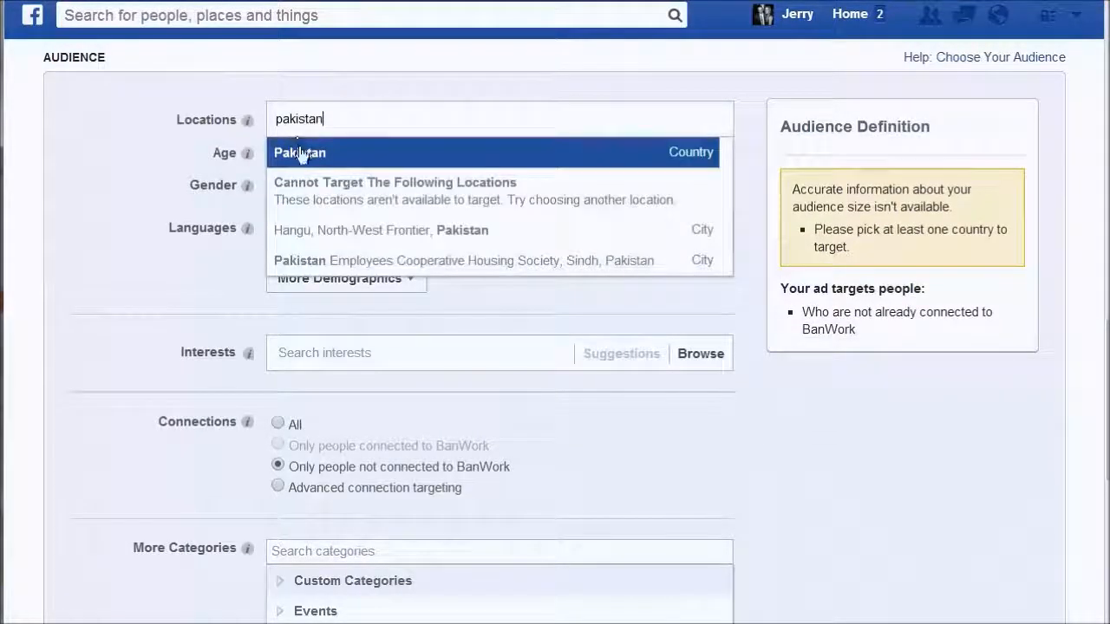
pyautogui.click(300, 154)
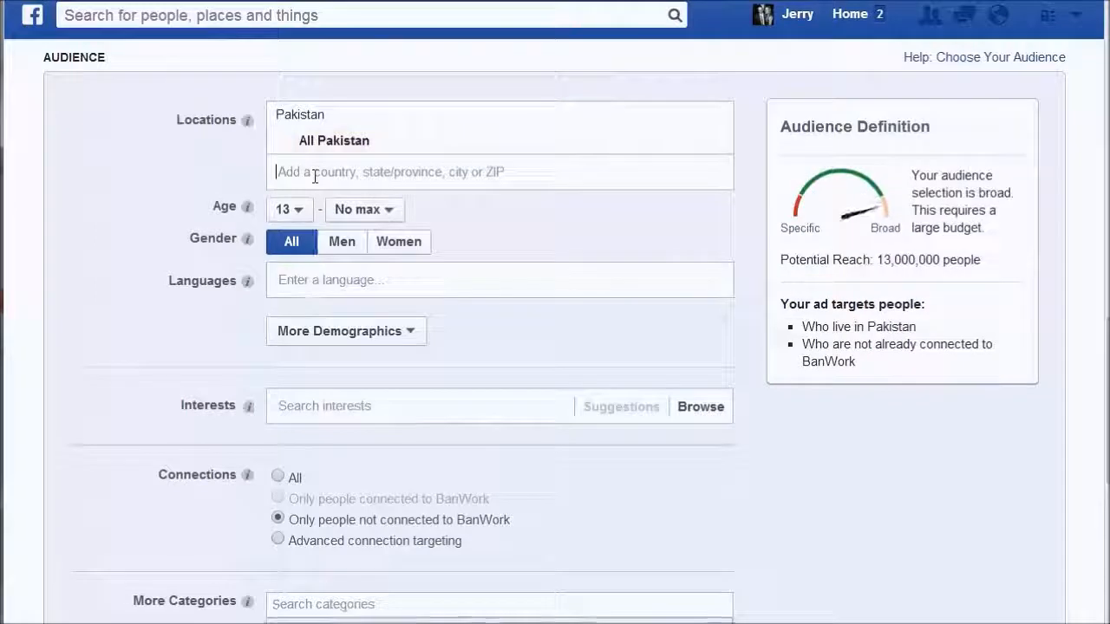
pyautogui.write('indon')
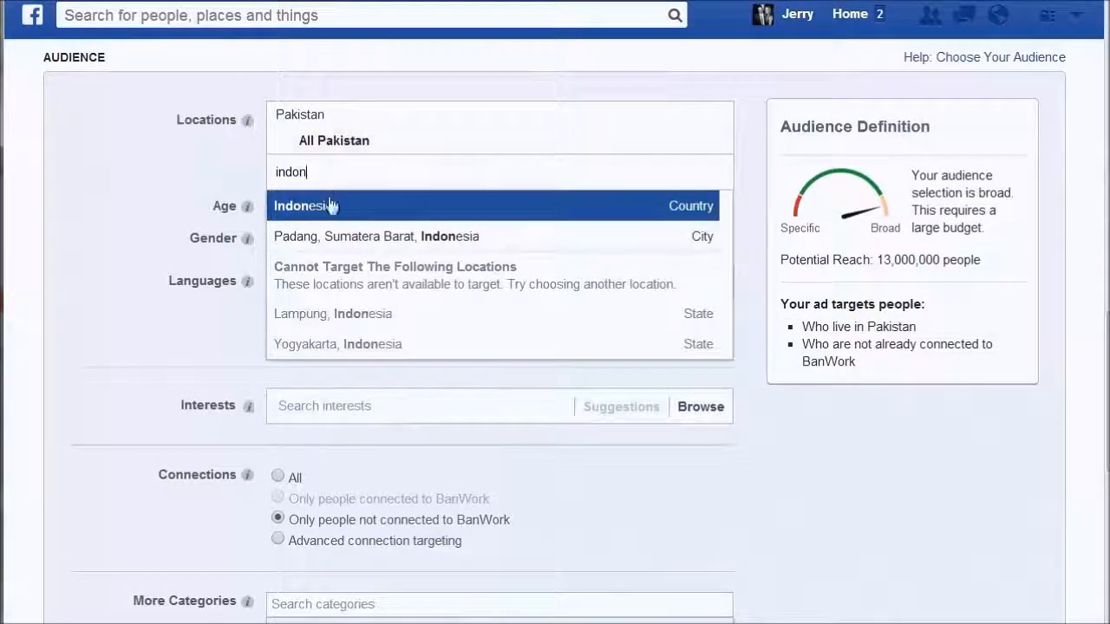
pyautogui.click(326, 204)
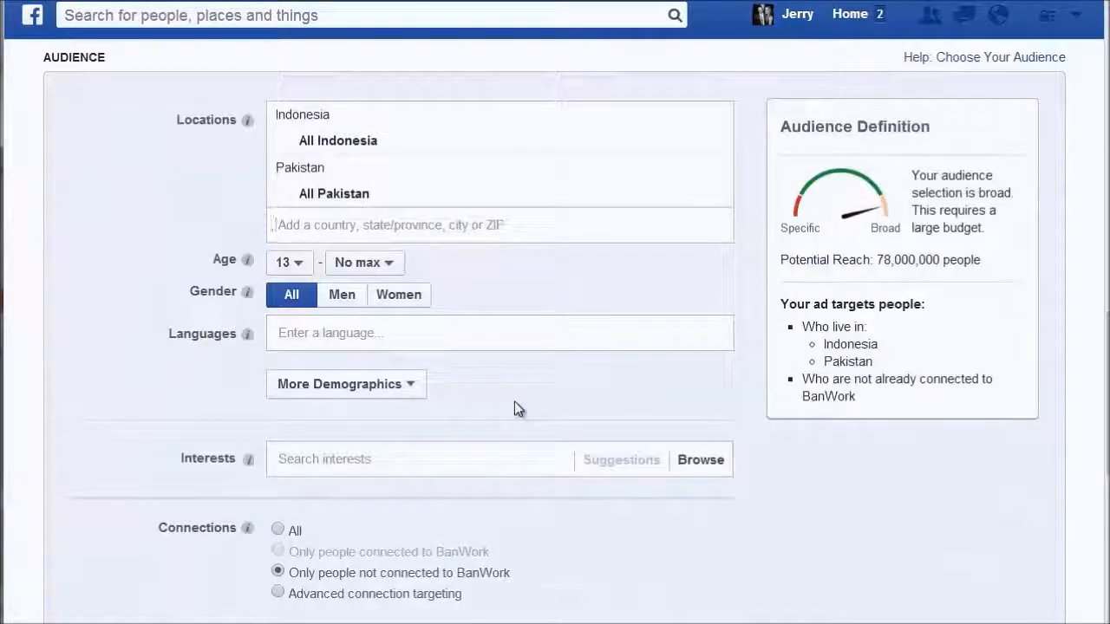
# Add Egypt and Algeria as countries to the ad audience's locations
pyautogui.write('egypt')
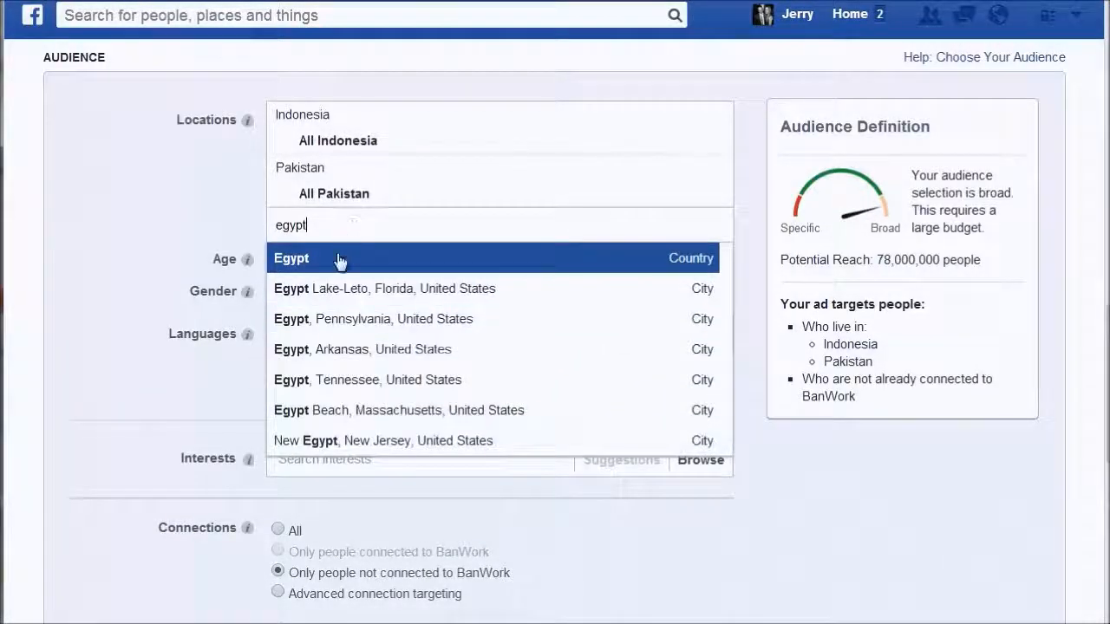
pyautogui.click(339, 258)
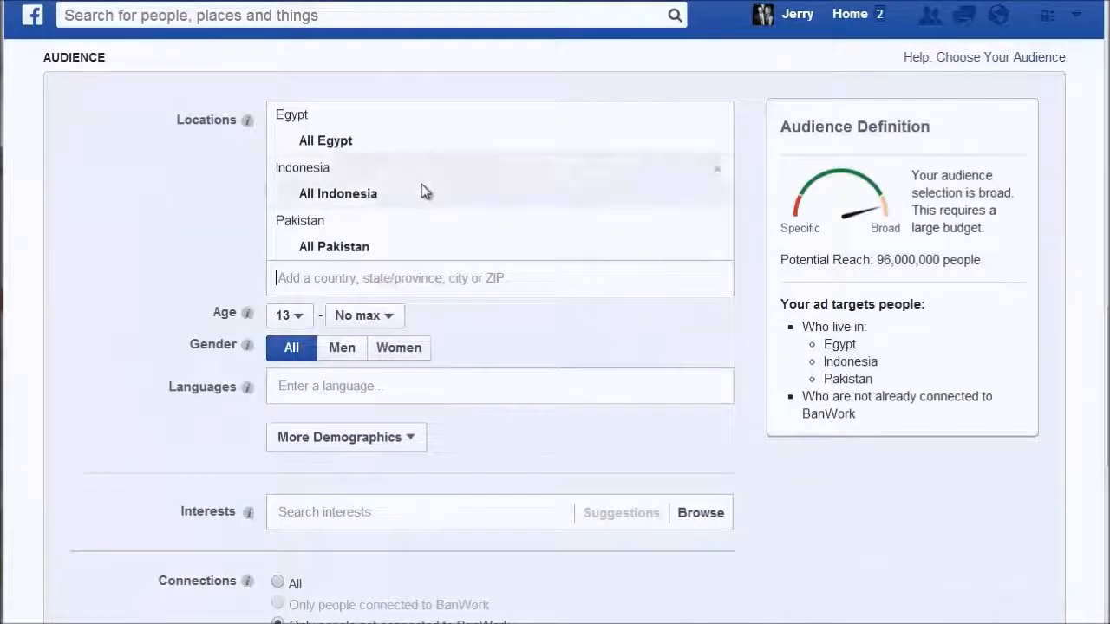
pyautogui.write('algeria')
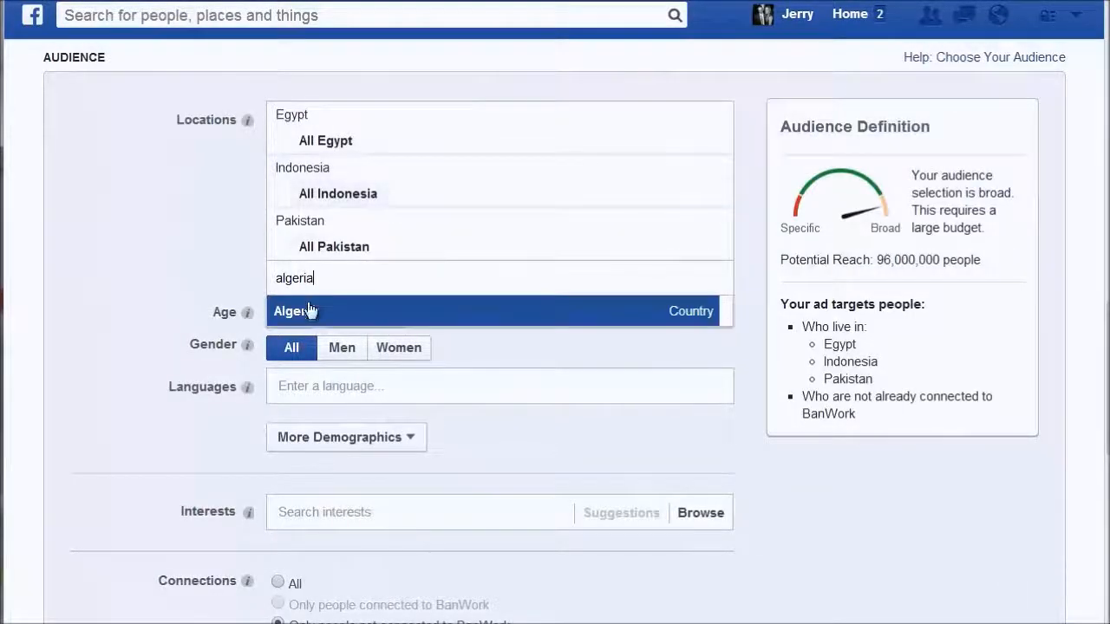
pyautogui.click(312, 310)
# Add Tunisia and the Philippines as countries to the ad audience's locations
pyautogui.write('tunisa')
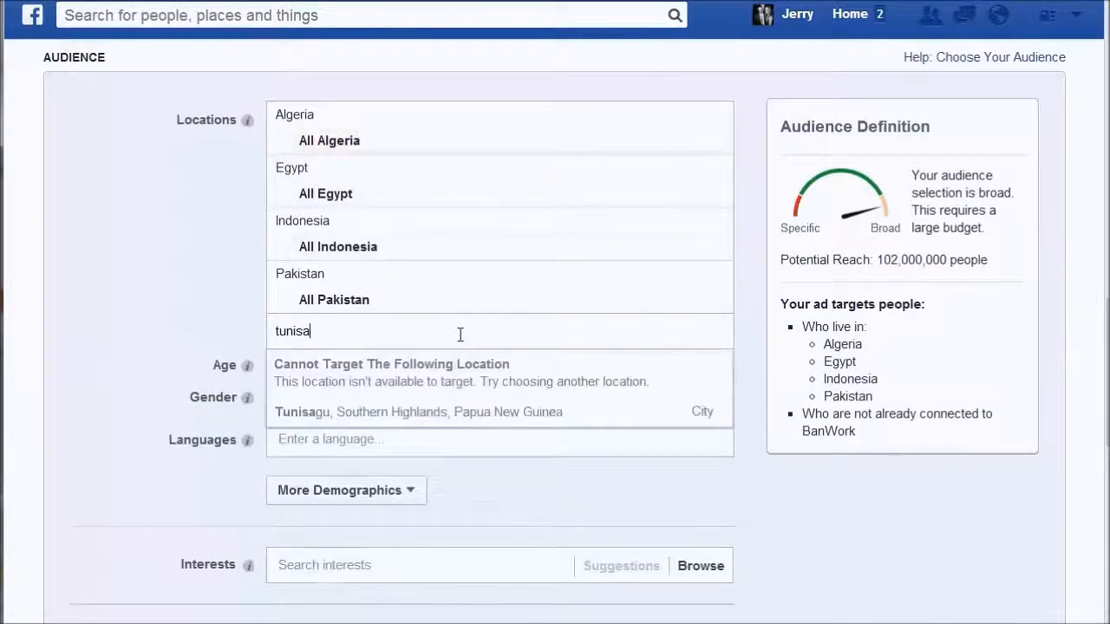
pyautogui.press('BackSpace')
pyautogui.press('BackSpace')
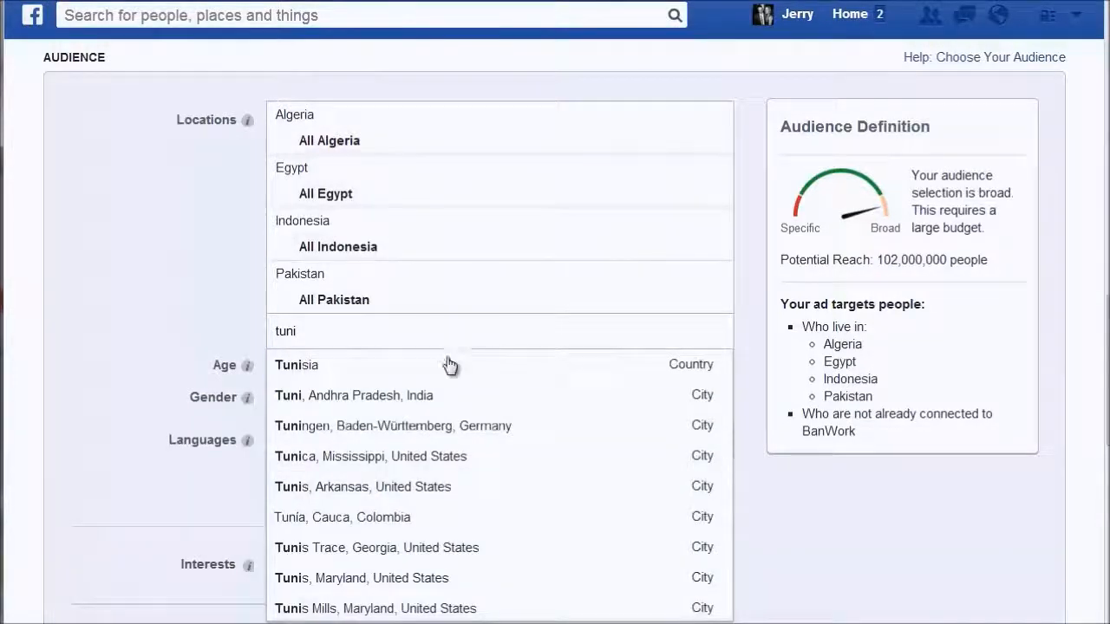
pyautogui.click(448, 364)
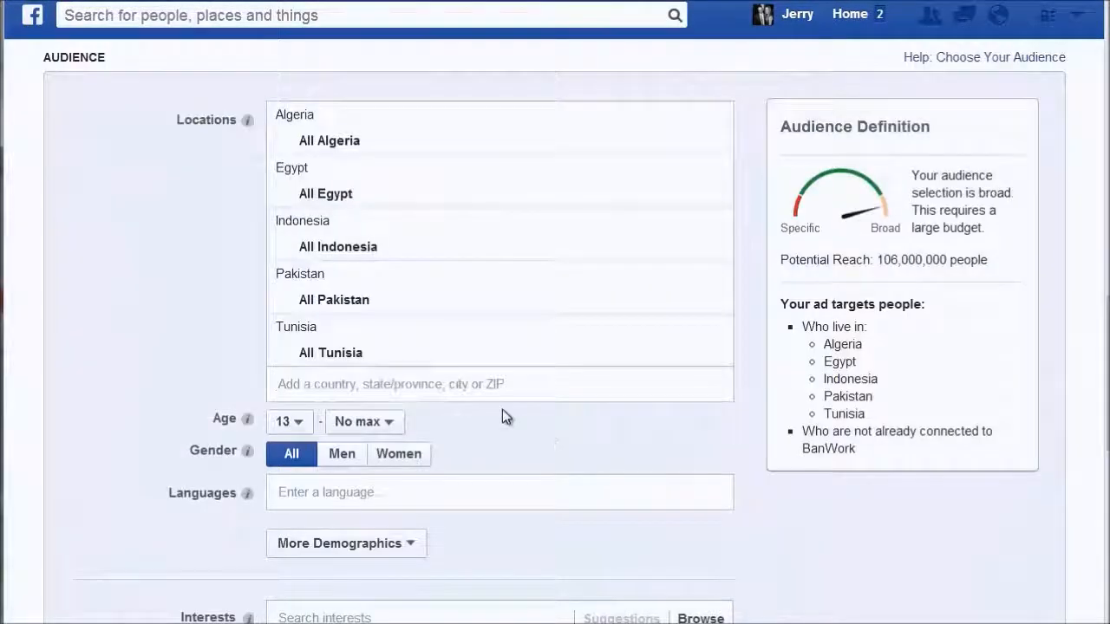
pyautogui.write('phil')
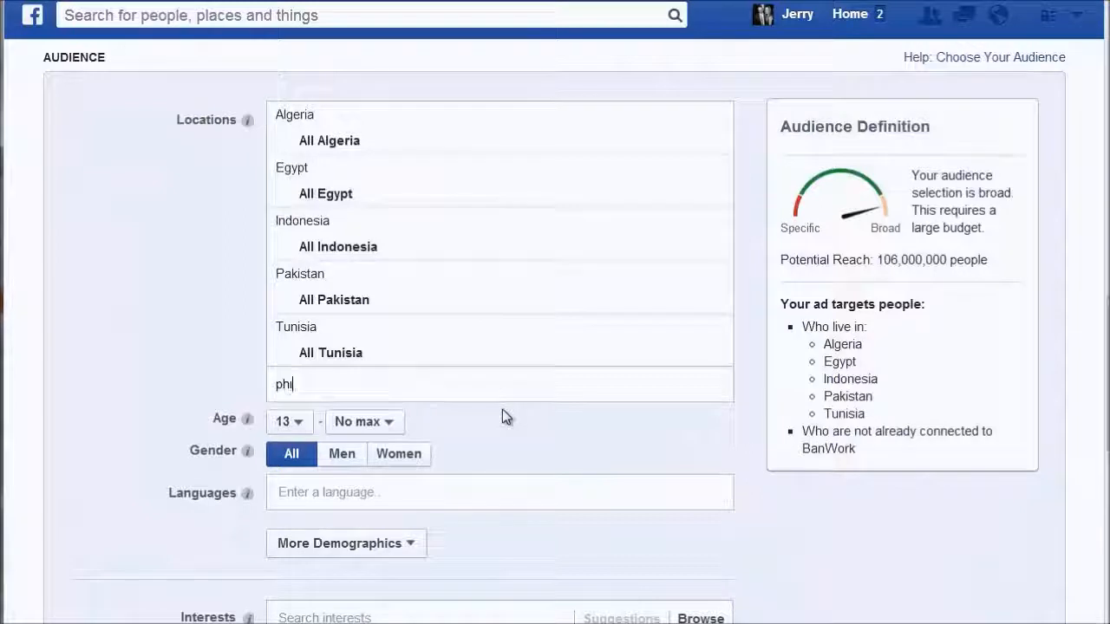
pyautogui.click(505, 418)
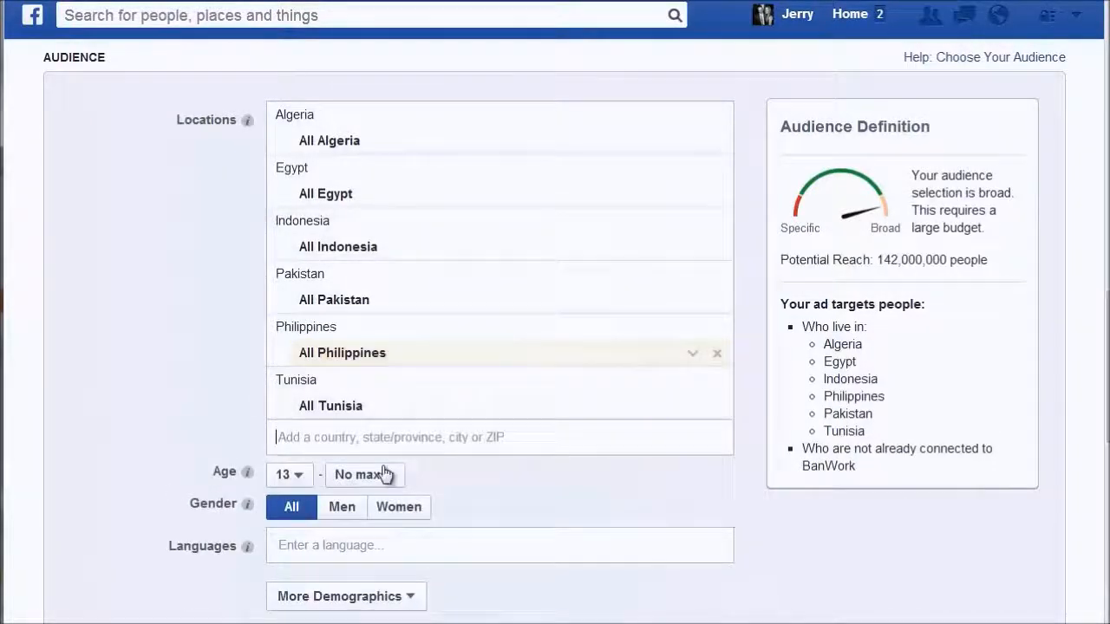
# Limit the ad audience's languages to English (All)
pyautogui.click(371, 543)
pyautogui.write('e')
pyautogui.click(359, 587)
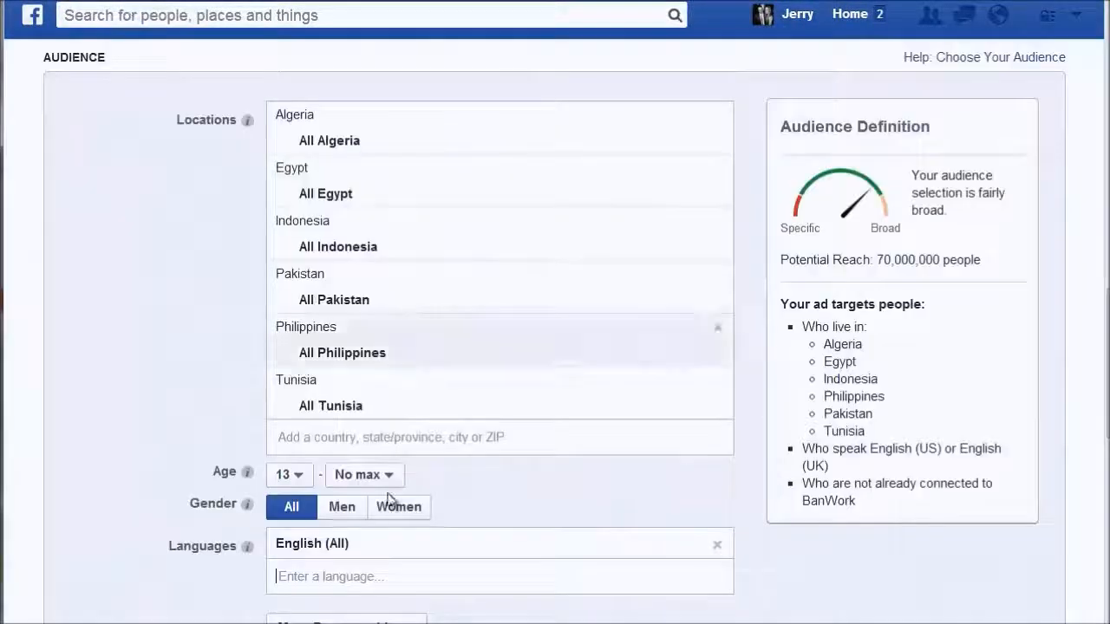
# Add Nepal and India as countries to the ad audience's locations
pyautogui.click(361, 438)
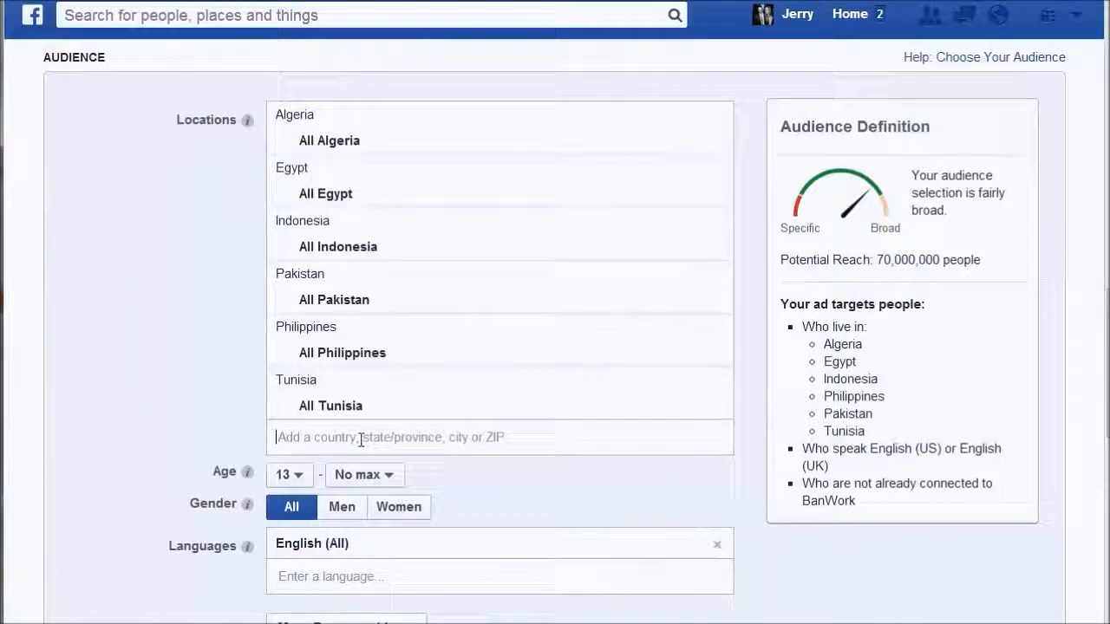
pyautogui.write('nepal')
pyautogui.click(340, 470)
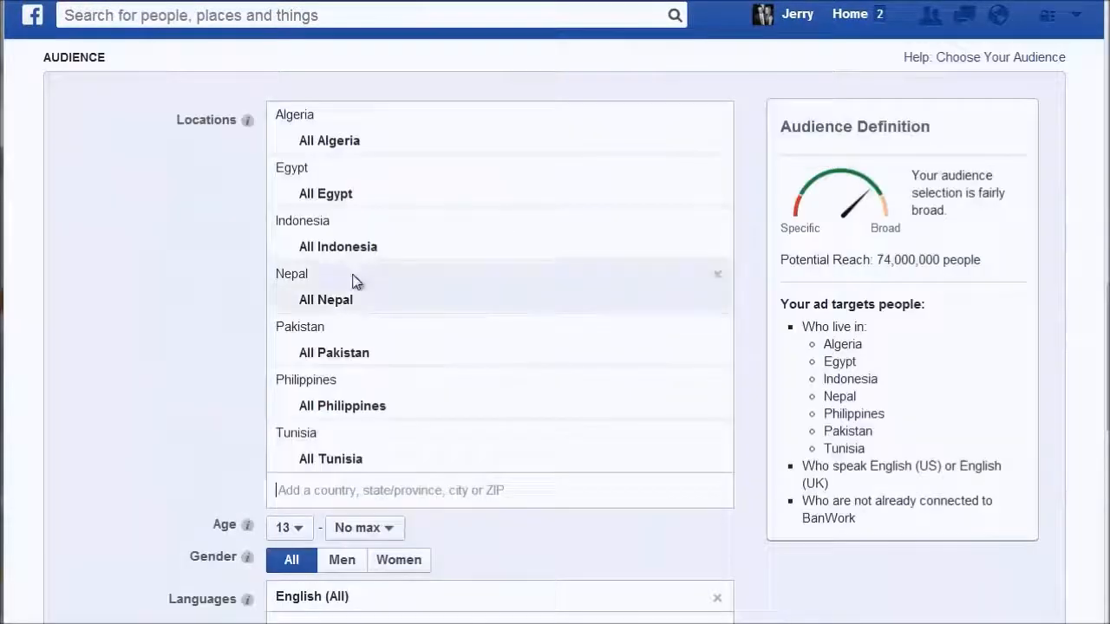
pyautogui.write('india')
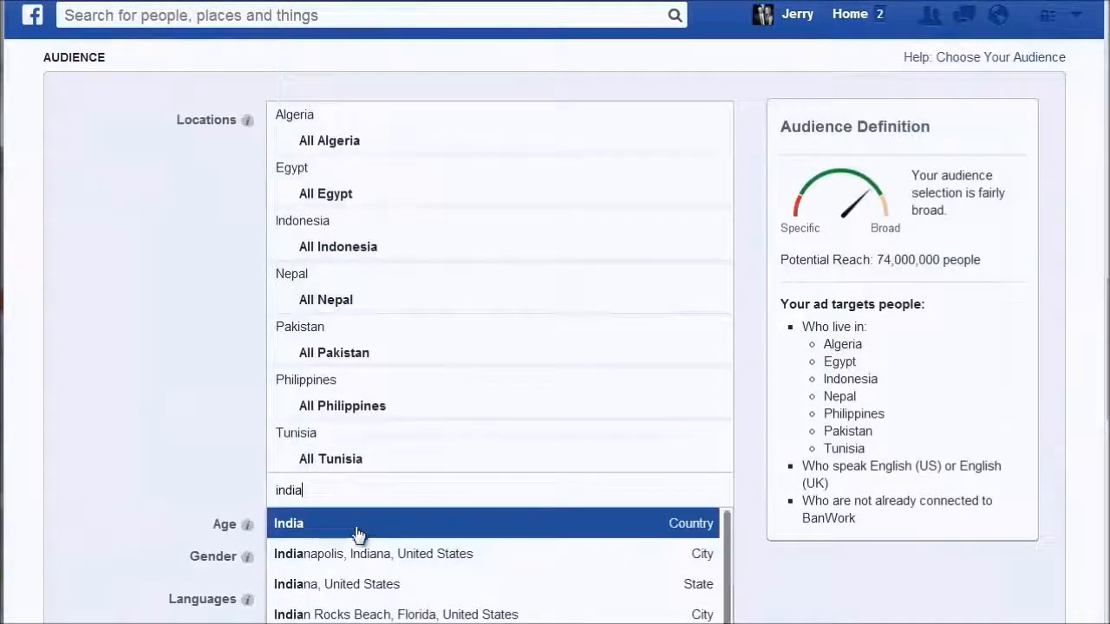
pyautogui.click(358, 530)
# Add Morocco and Bangladesh as countries to the ad audience's locations
pyautogui.scroll(-2, 449, 337)
pyautogui.scroll(-1, 449, 337)
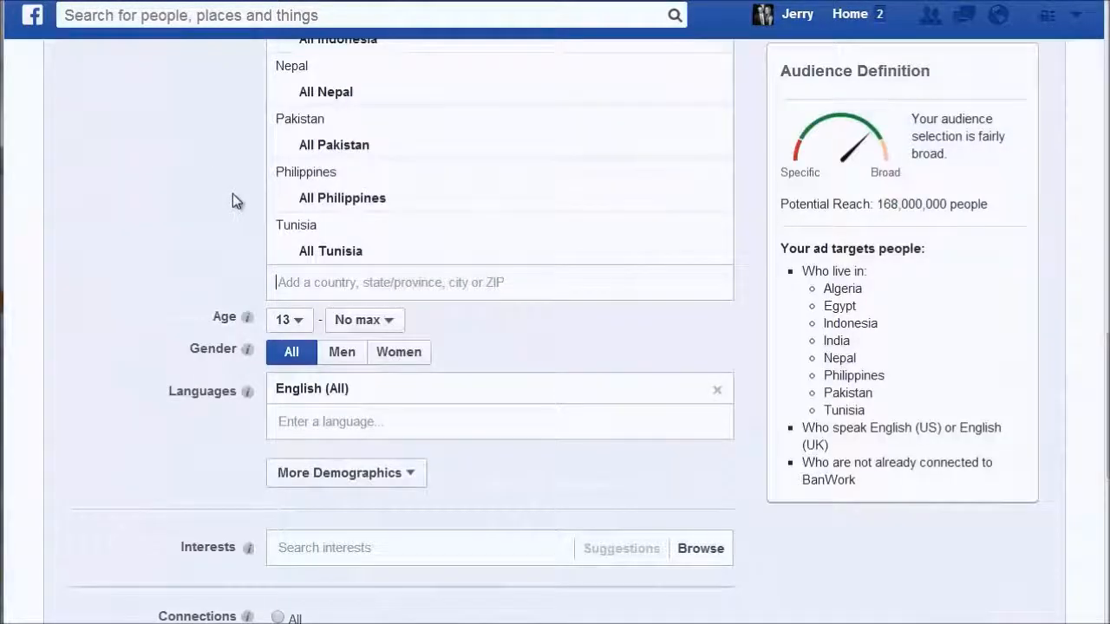
pyautogui.write('moro')
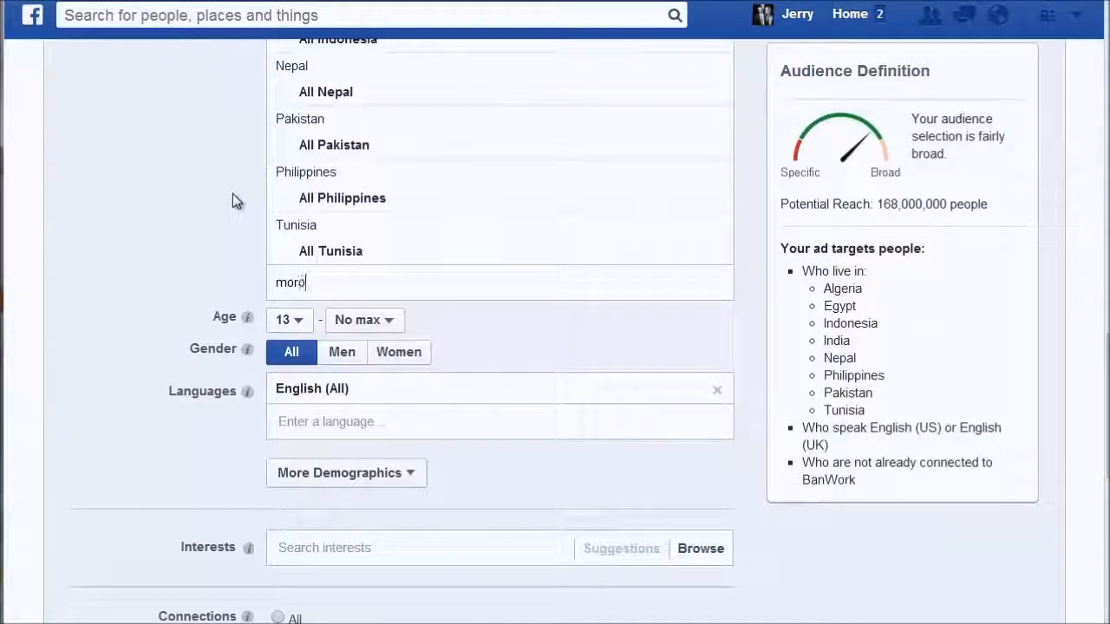
pyautogui.click(362, 323)
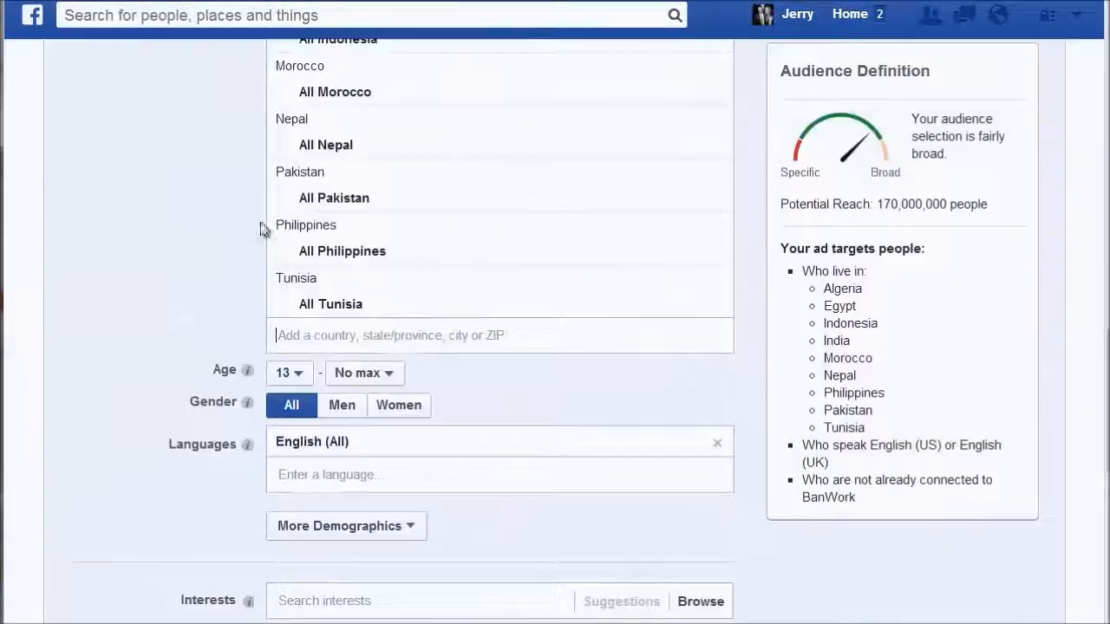
pyautogui.write('ban')
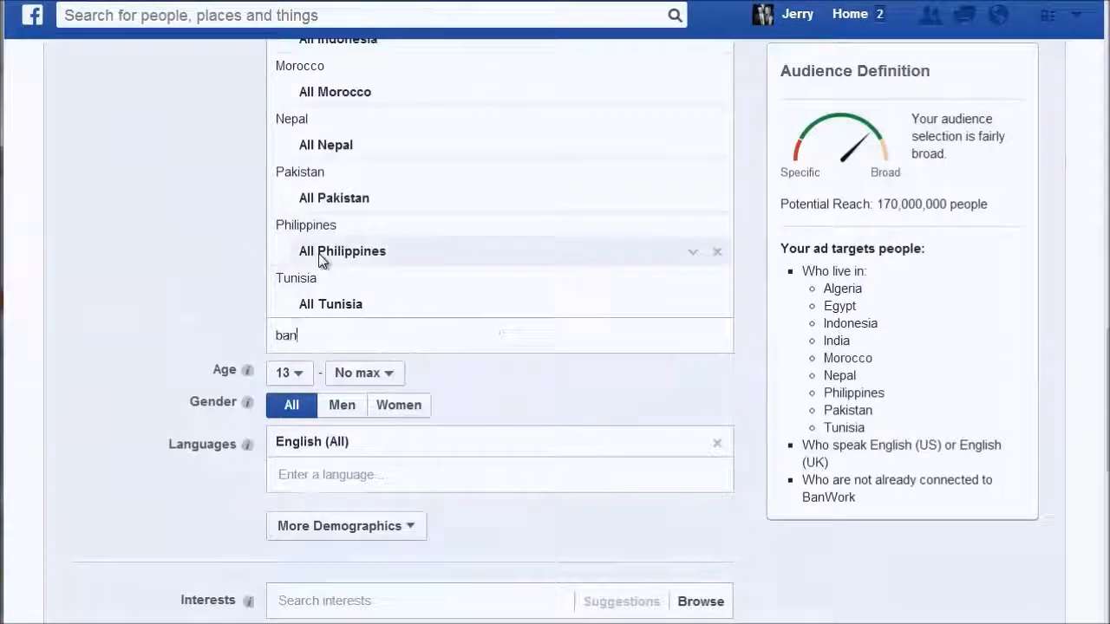
pyautogui.write('gal')
pyautogui.press('BackSpace')
pyautogui.press('BackSpace')
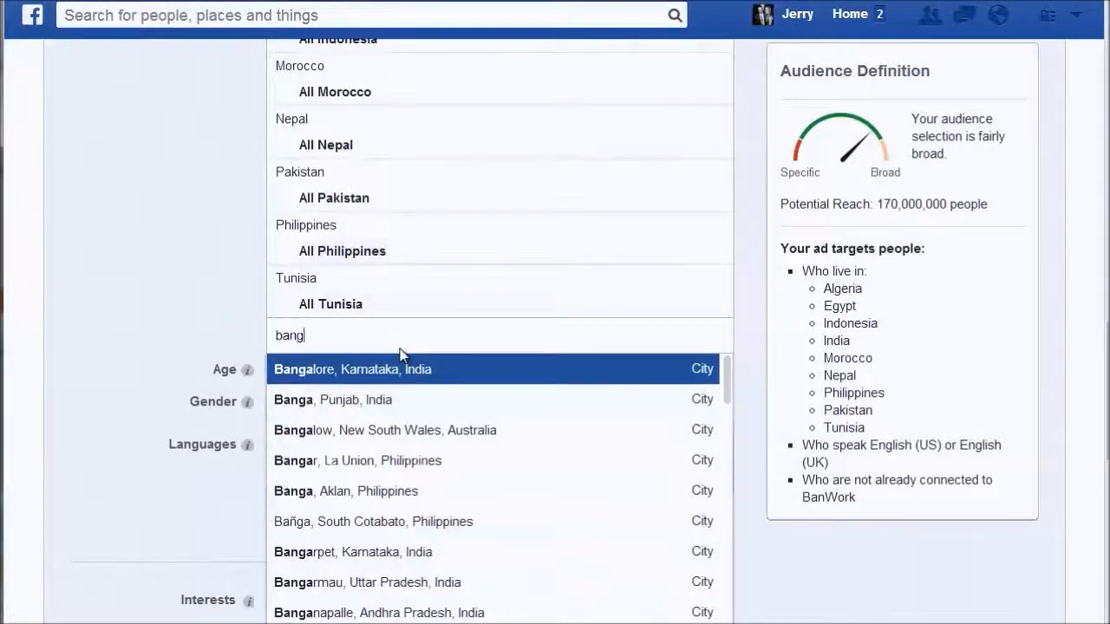
pyautogui.write('l')
pyautogui.click(394, 368)
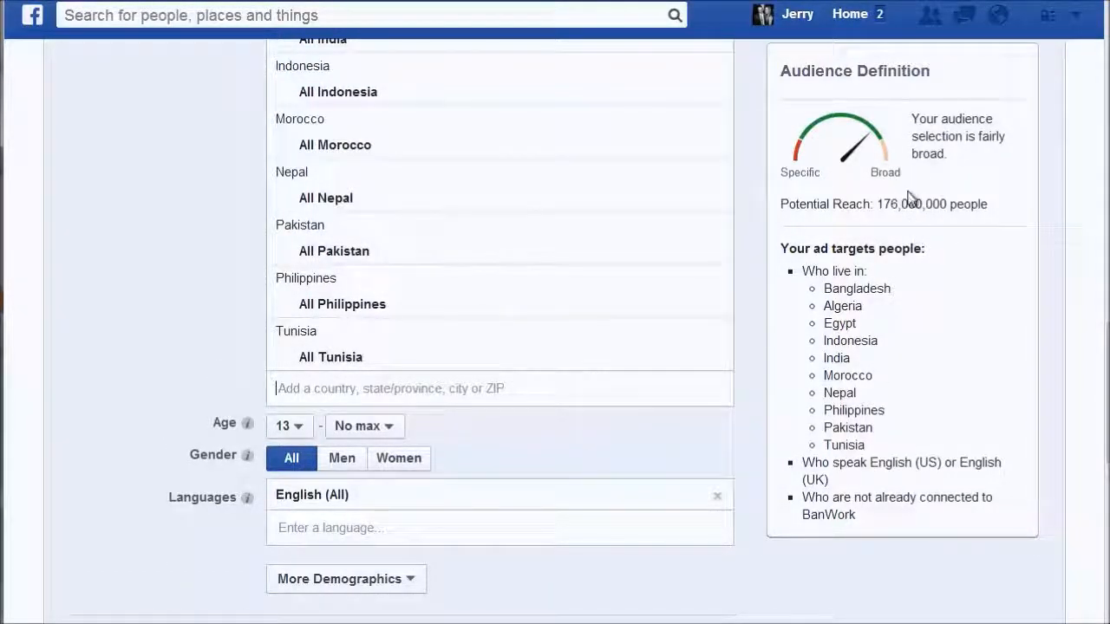
# Review the complete list of countries targeted in the ad audience's locations
pyautogui.scroll(3, 563, 332)
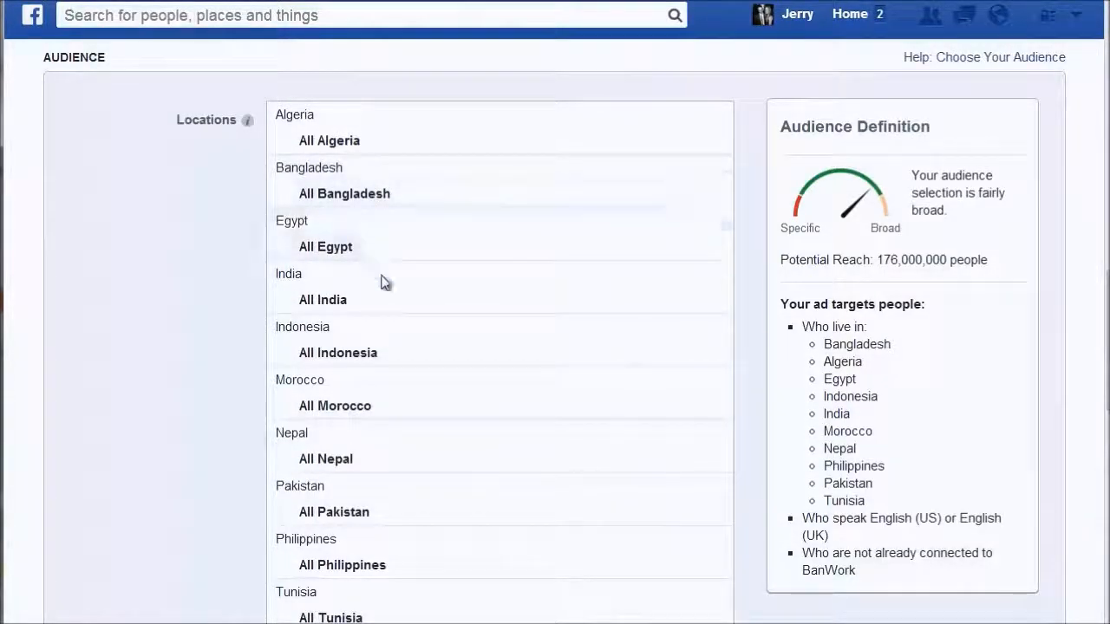
pyautogui.scroll(-1, 383, 278)
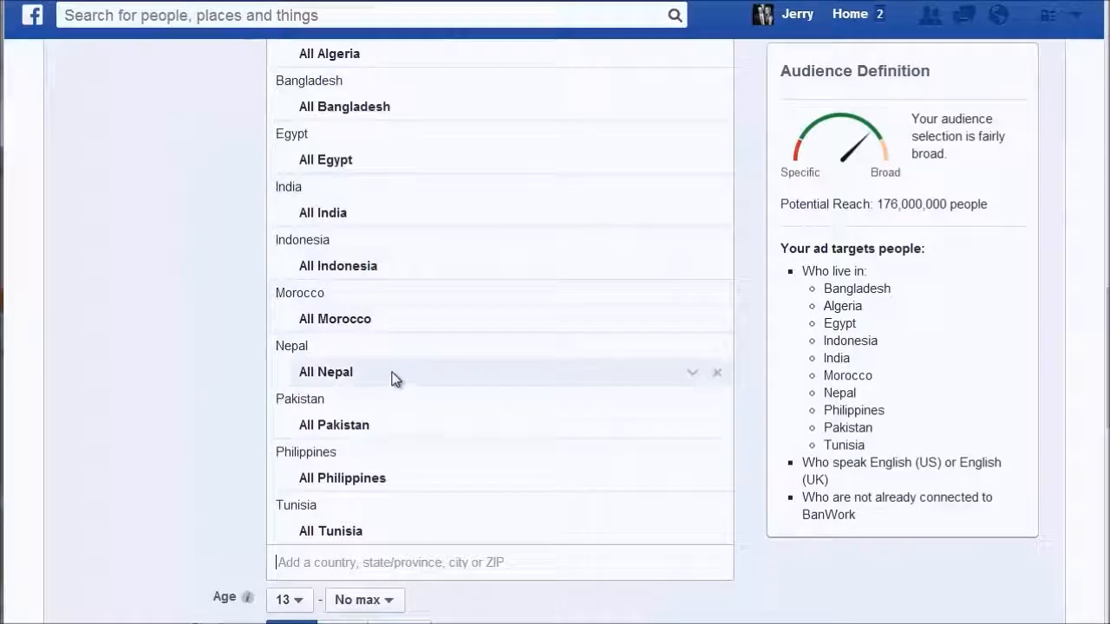
pyautogui.scroll(-1, 399, 381)
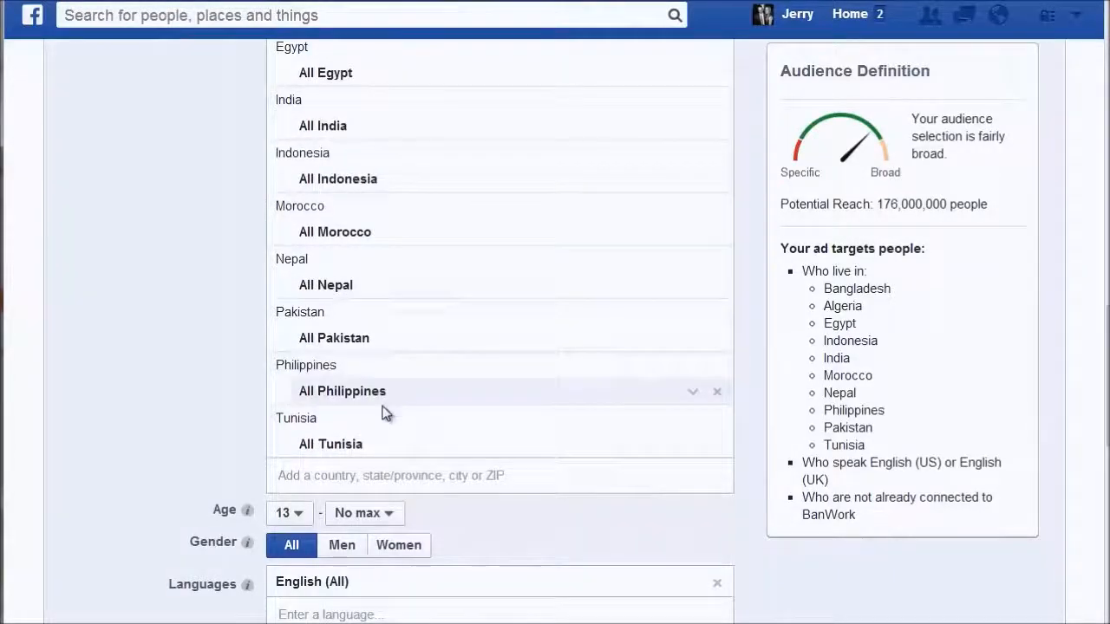
pyautogui.scroll(-1, 367, 317)
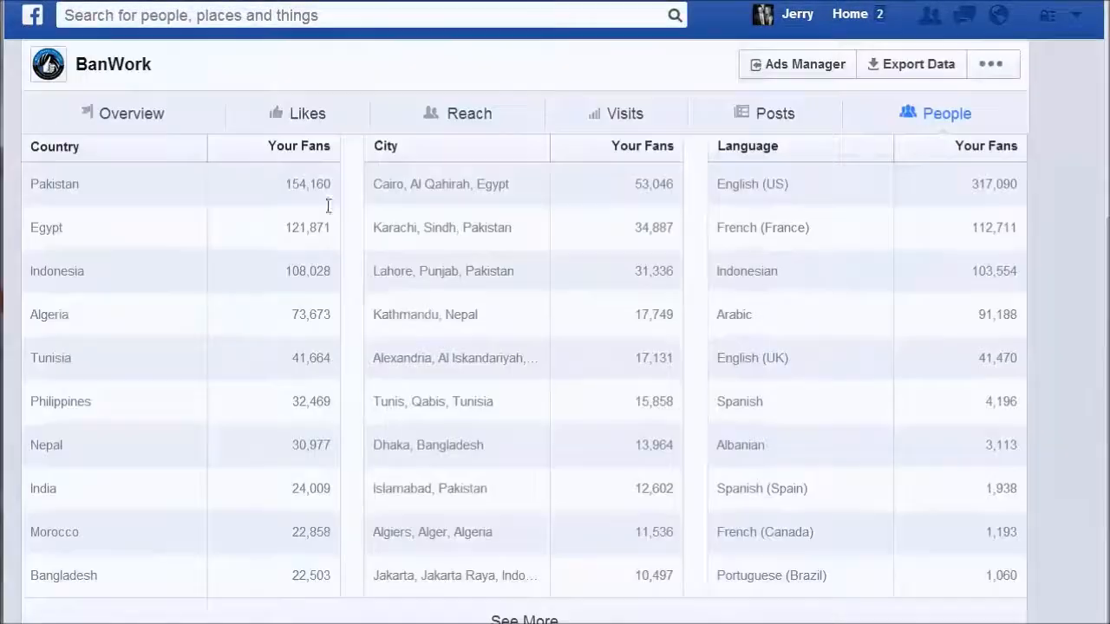
# Expand the BanWork page's fan breakdown in the People insights and examine the countries below Bangladesh
pyautogui.scroll(-1, 329, 206)
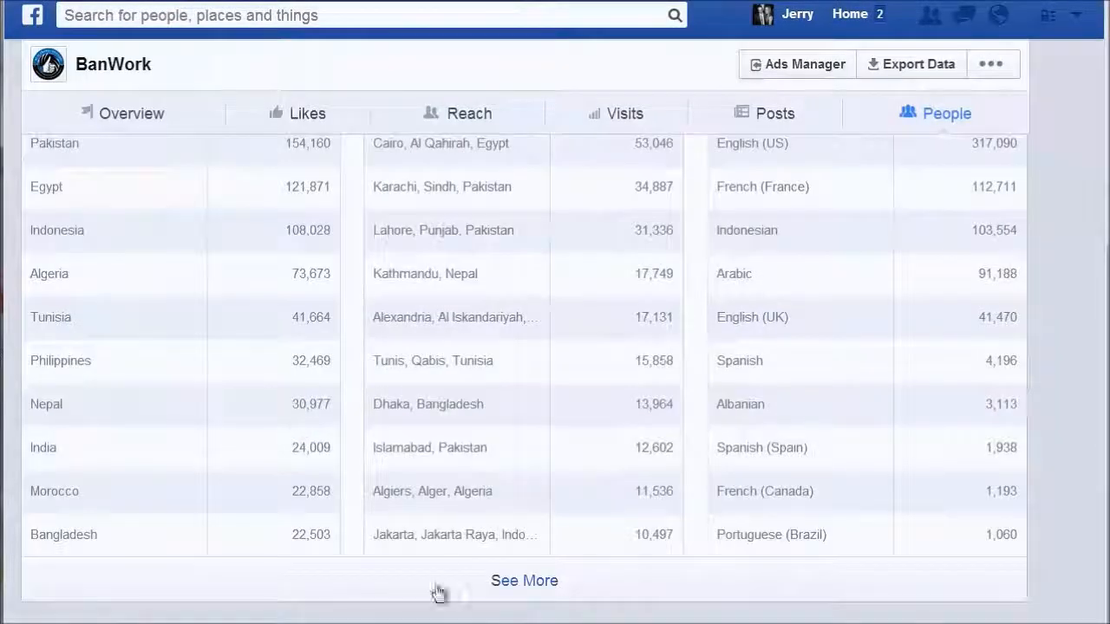
pyautogui.click(483, 579)
pyautogui.scroll(-2, 501, 338)
pyautogui.scroll(-2, 505, 316)
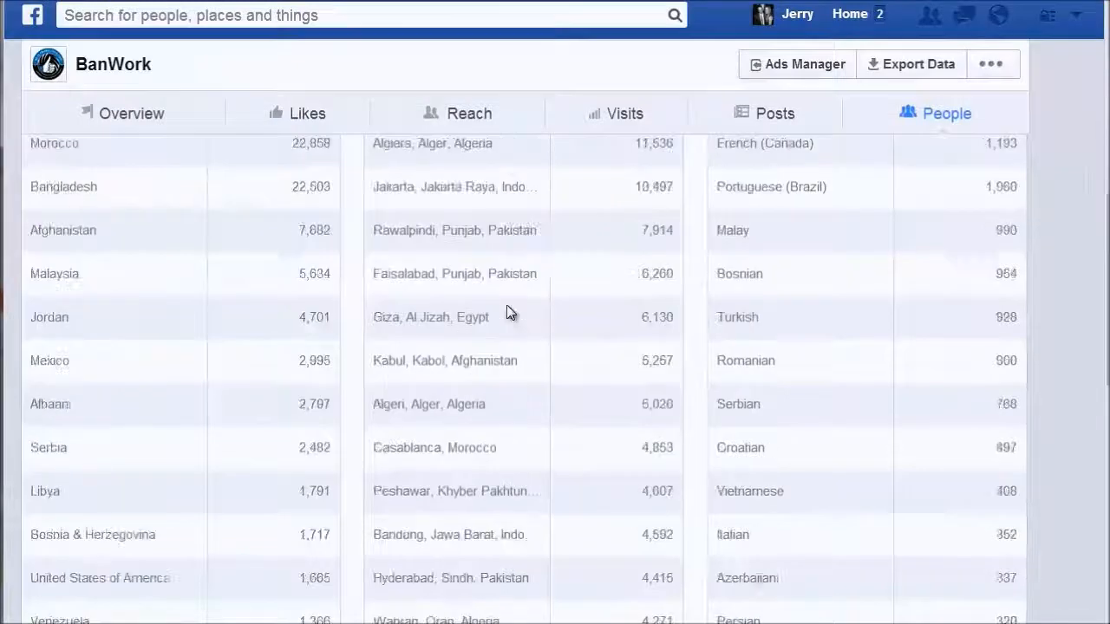
pyautogui.scroll(-1, 505, 312)
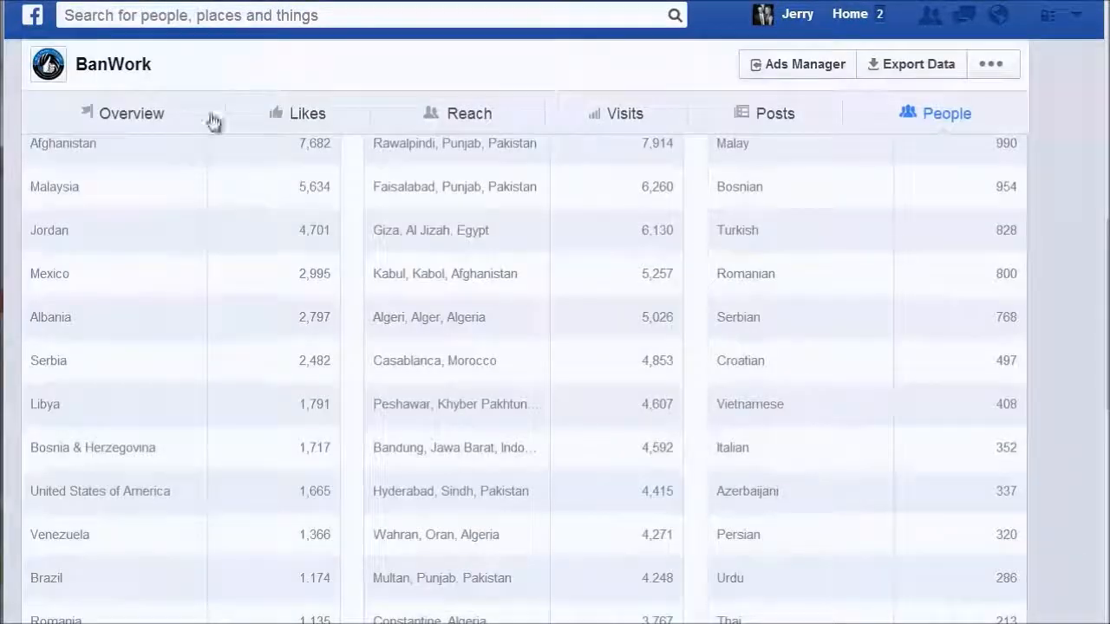
# Open the BanWork page and look over its like count and timeline
pyautogui.scroll(5, 214, 122)
pyautogui.click(113, 65)
pyautogui.scroll(-3, 497, 409)
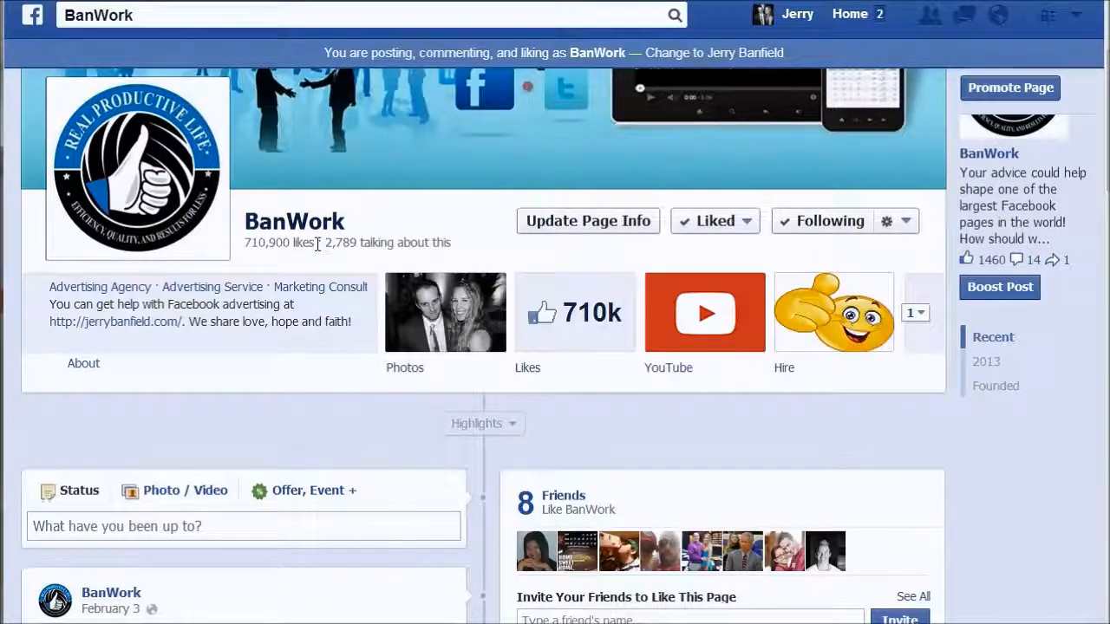
pyautogui.scroll(-2, 364, 315)
pyautogui.scroll(2, 371, 297)
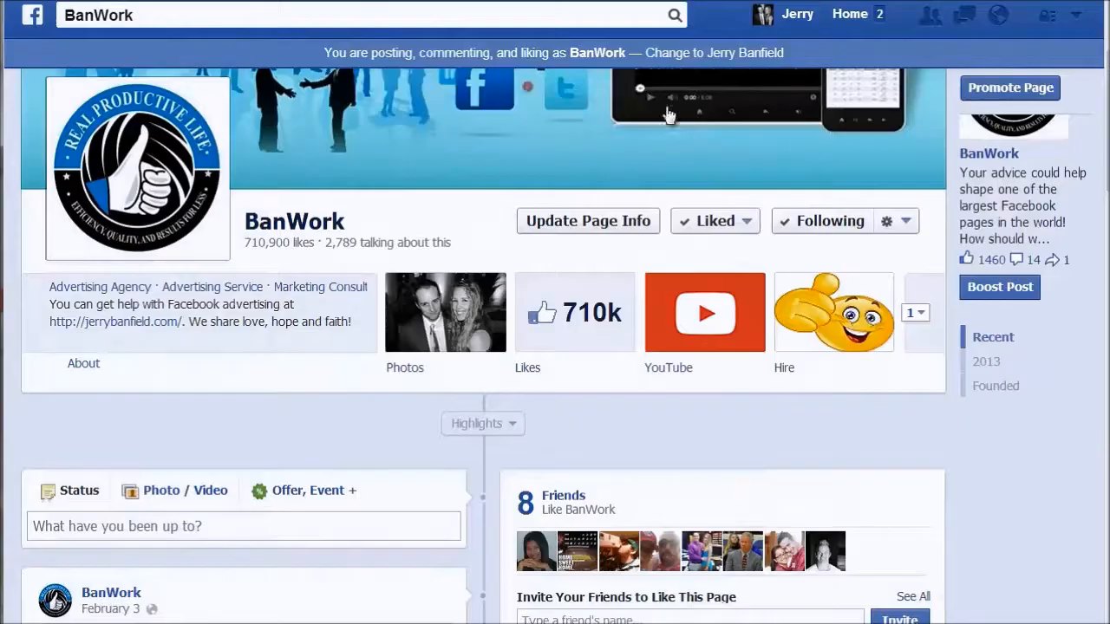
# Return to the BanWork page's People insights and expand the full fan breakdown by country, city and language
pyautogui.scroll(2, 732, 212)
pyautogui.click(727, 94)
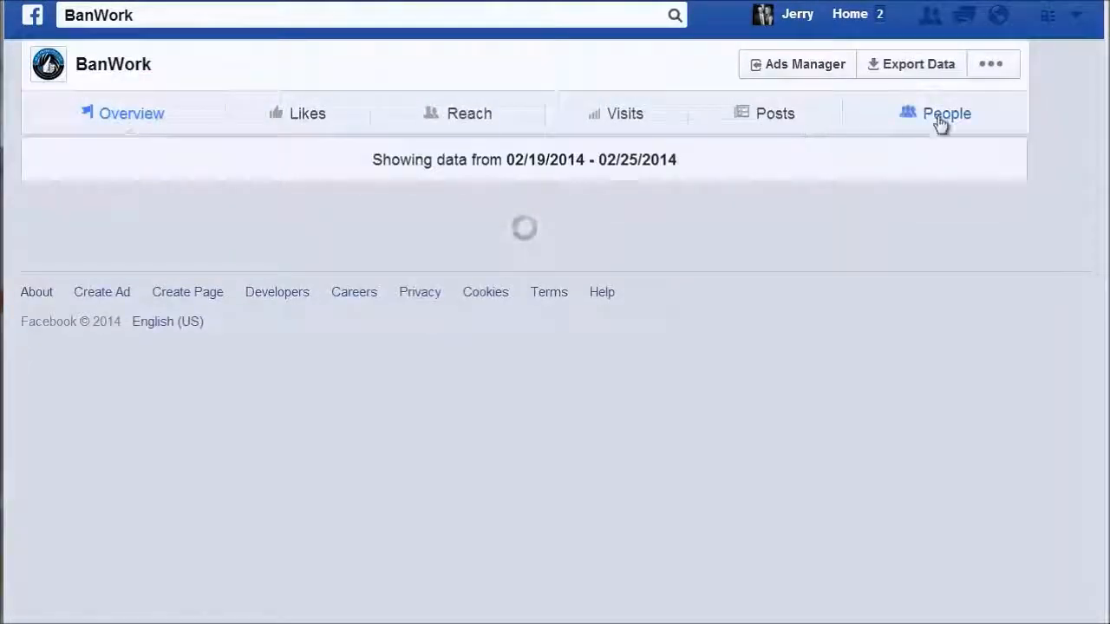
pyautogui.click(939, 121)
pyautogui.scroll(-2, 325, 329)
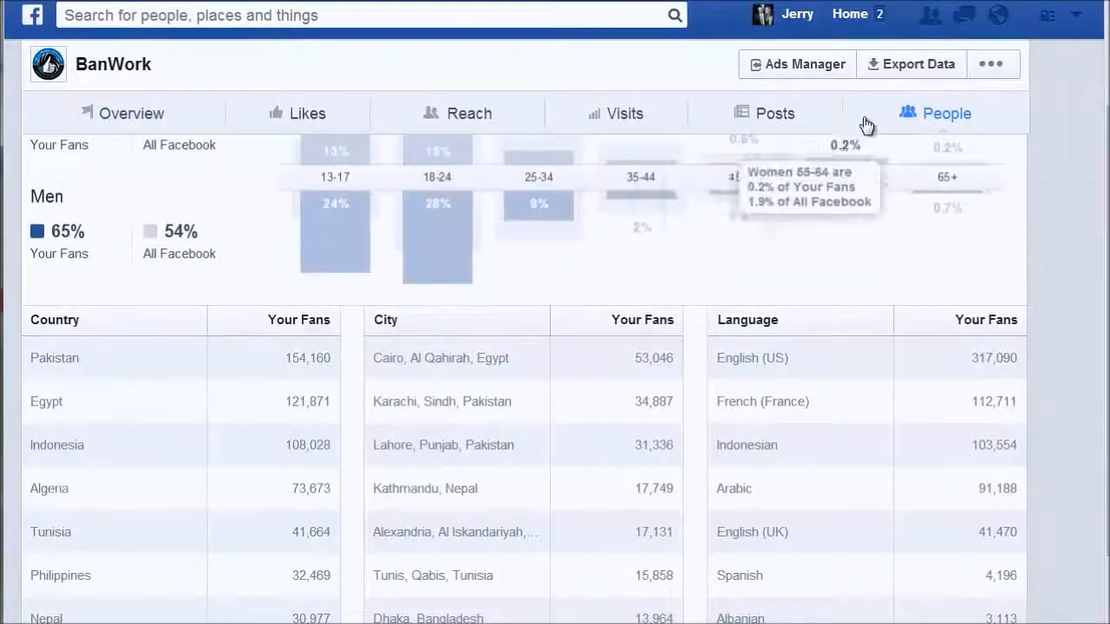
pyautogui.scroll(-2, 240, 315)
pyautogui.click(510, 579)
pyautogui.scroll(-7, 384, 359)
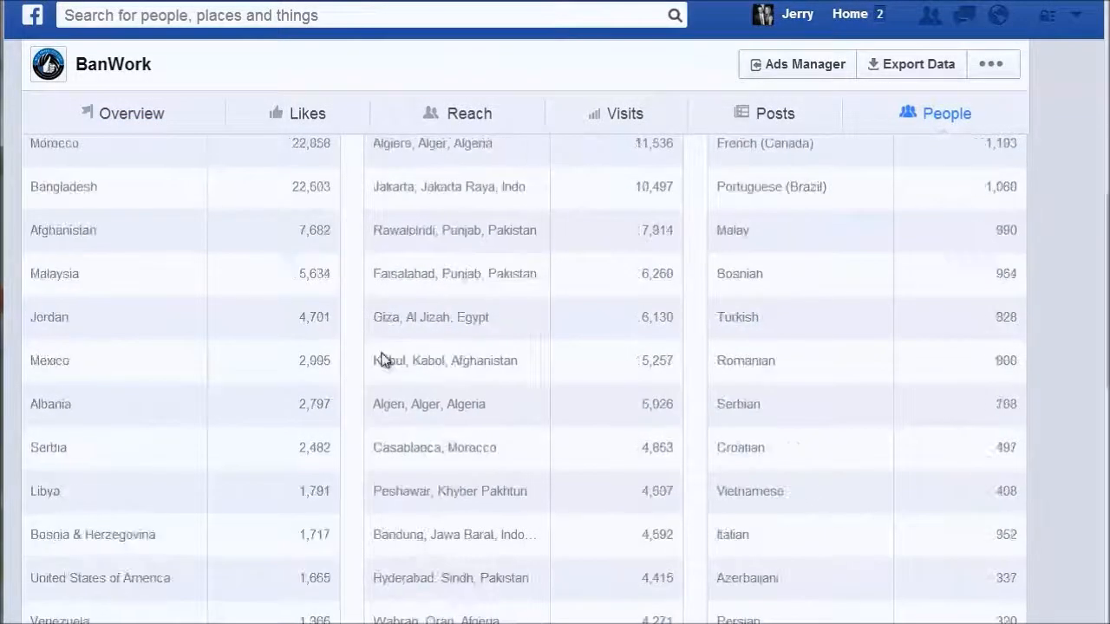
# Examine the fan counts of the lower-ranked countries, from Afghanistan down past the United Arab Emirates
pyautogui.scroll(1, 159, 210)
pyautogui.scroll(1, 129, 173)
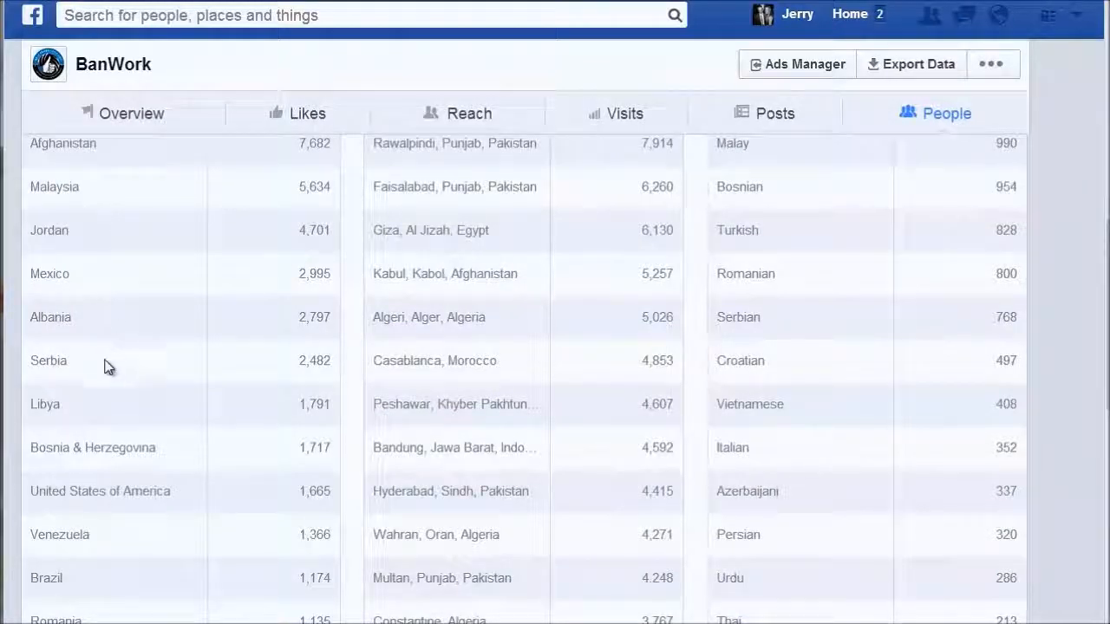
pyautogui.scroll(-1, 106, 368)
pyautogui.scroll(-1, 141, 359)
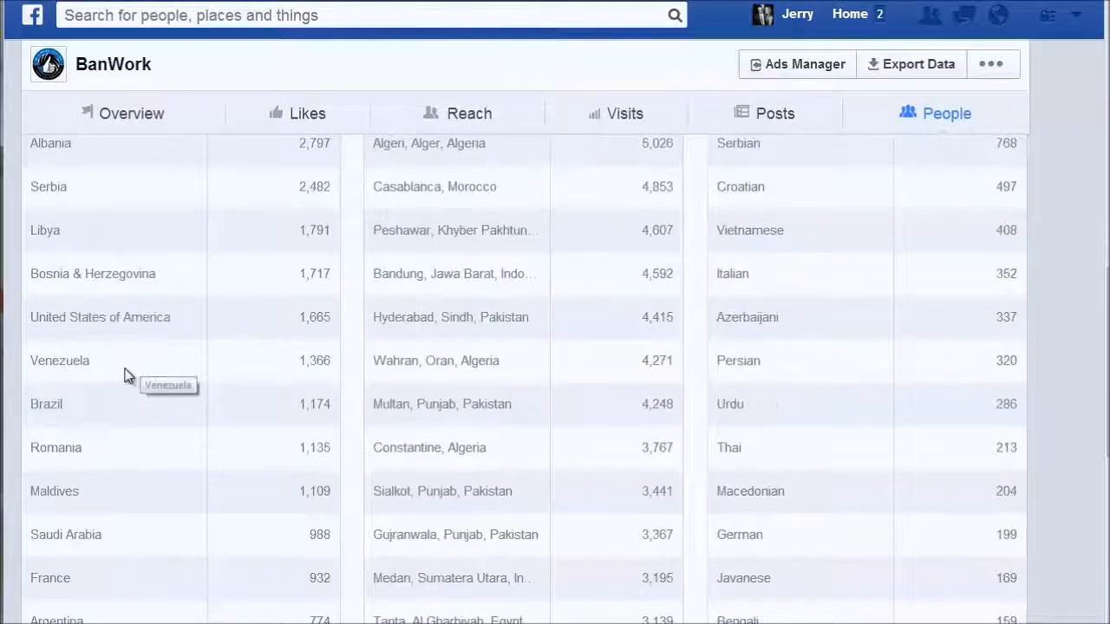
pyautogui.scroll(-1, 114, 369)
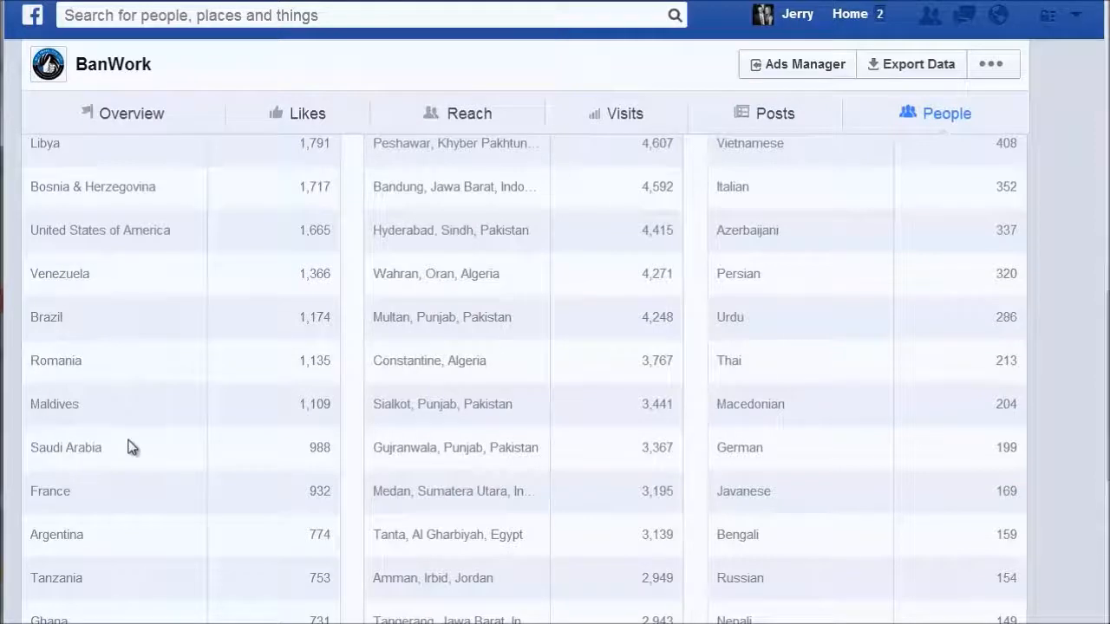
pyautogui.scroll(-1, 129, 438)
pyautogui.scroll(-1, 114, 353)
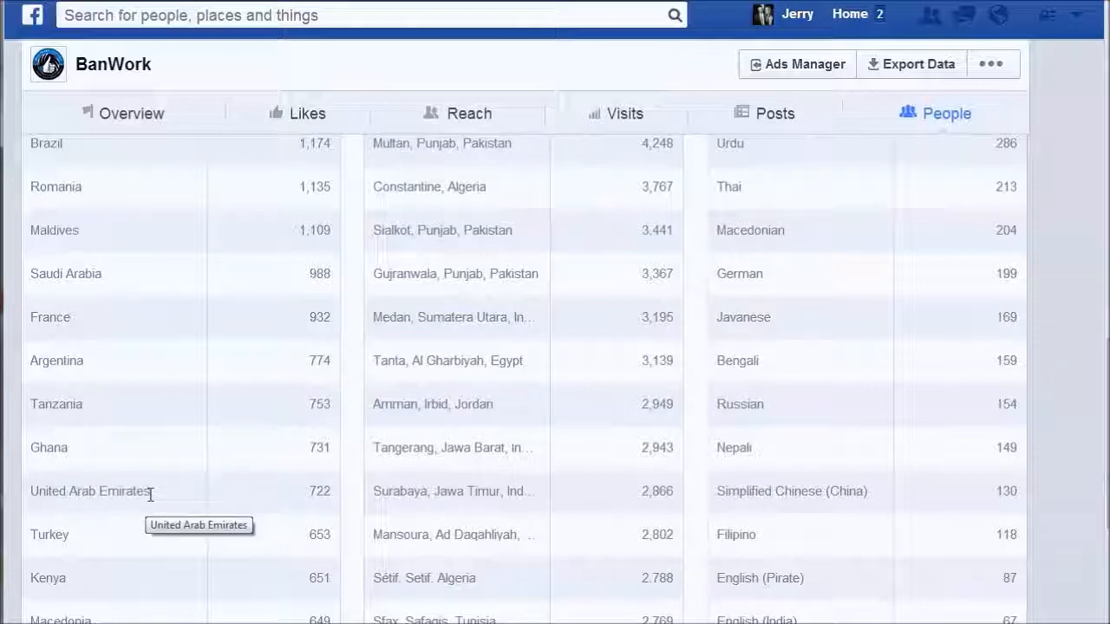
pyautogui.scroll(-3, 156, 491)
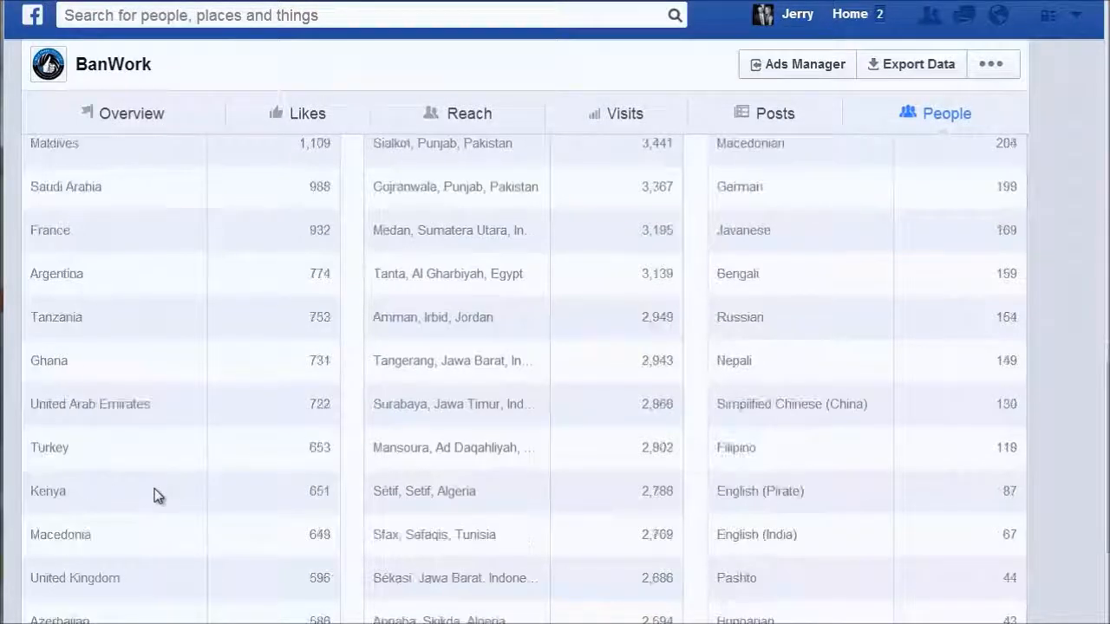
# Compare the fan counts of the remaining lower-ranked countries with the ad's target locations and minimum age choices
pyautogui.scroll(-2, 141, 407)
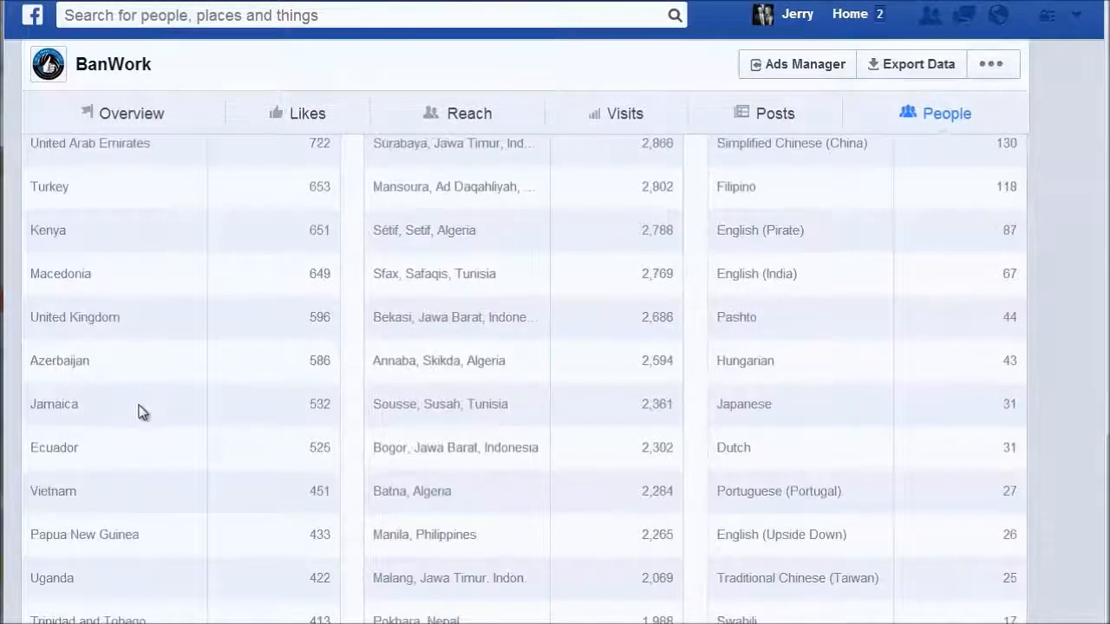
pyautogui.scroll(-2, 135, 333)
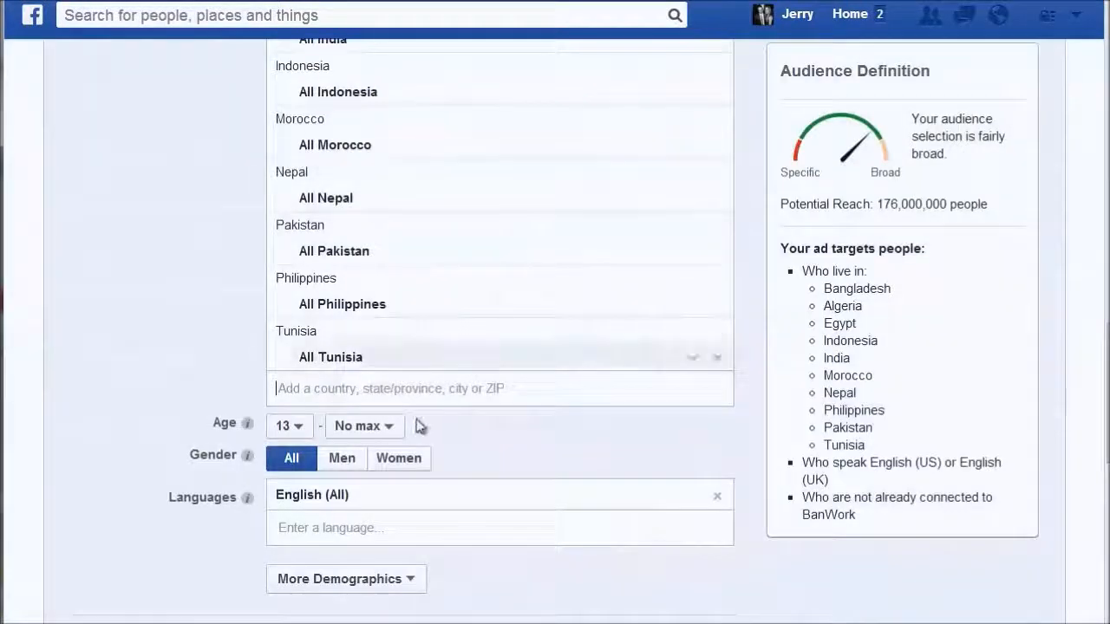
pyautogui.scroll(3, 481, 295)
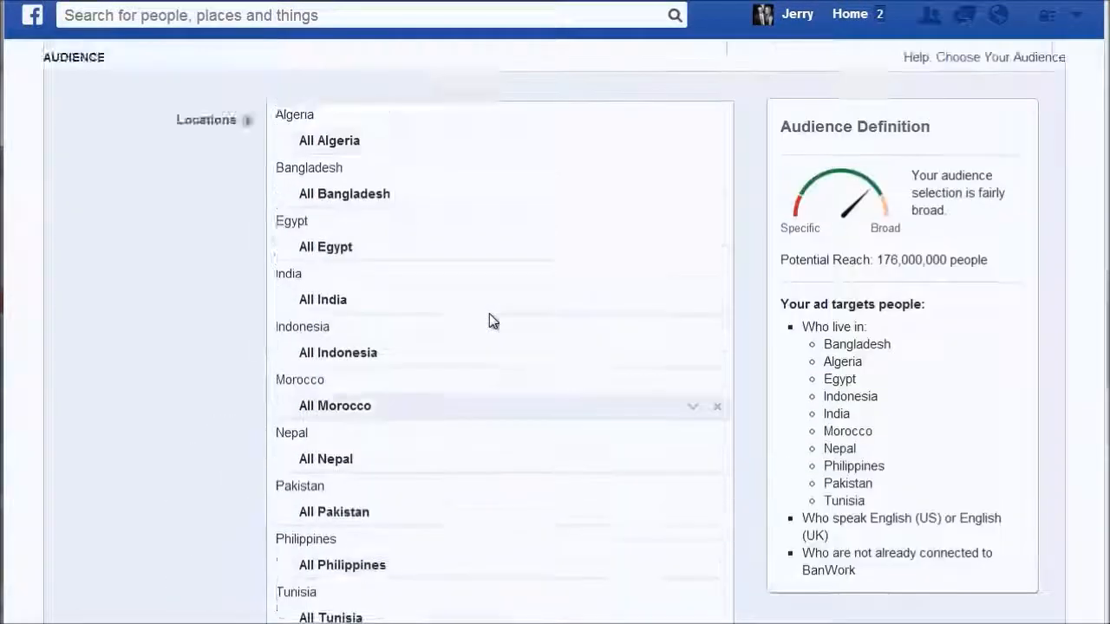
pyautogui.scroll(-3, 488, 319)
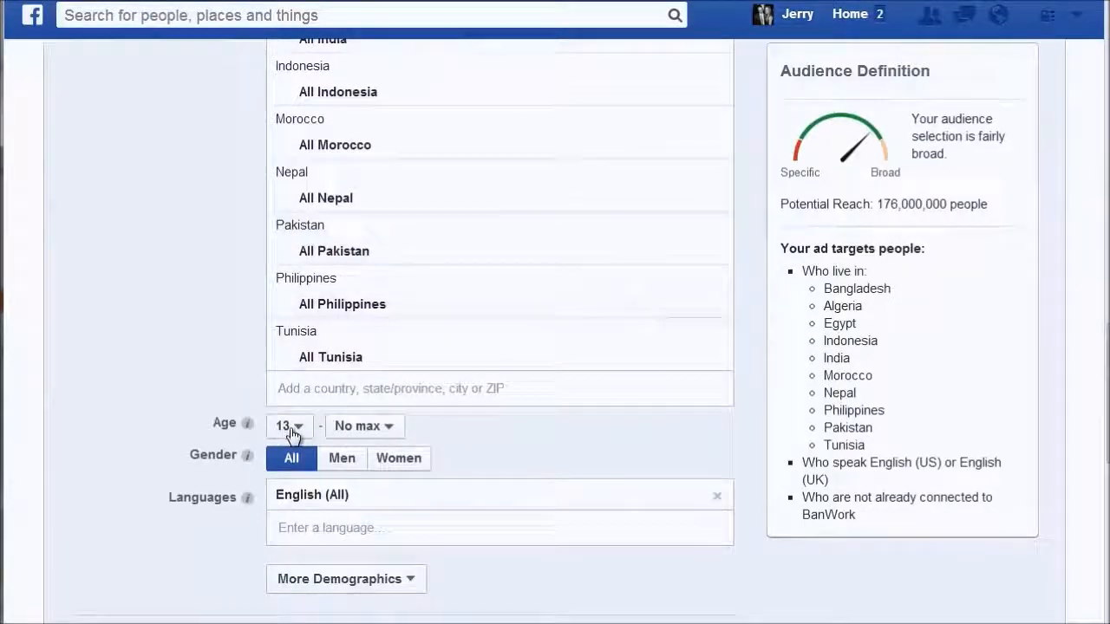
pyautogui.click(294, 426)
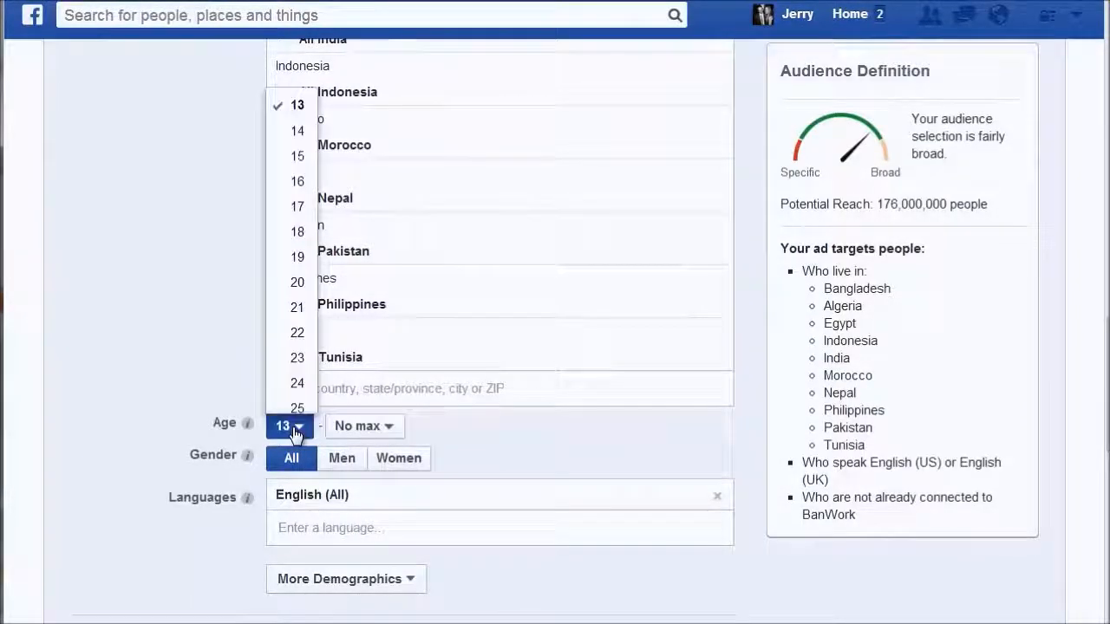
pyautogui.click(189, 398)
# Add Weight loss as a targeted interest and set the audience's minimum age to 18
pyautogui.scroll(-2, 216, 399)
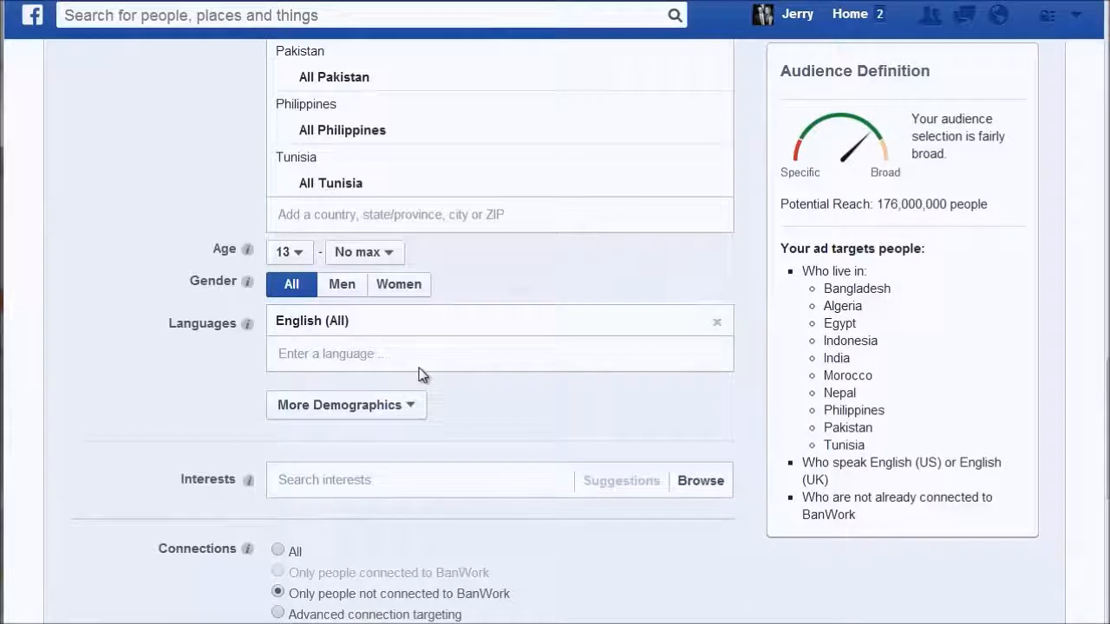
pyautogui.scroll(-1, 419, 368)
pyautogui.click(326, 393)
pyautogui.write('weight')
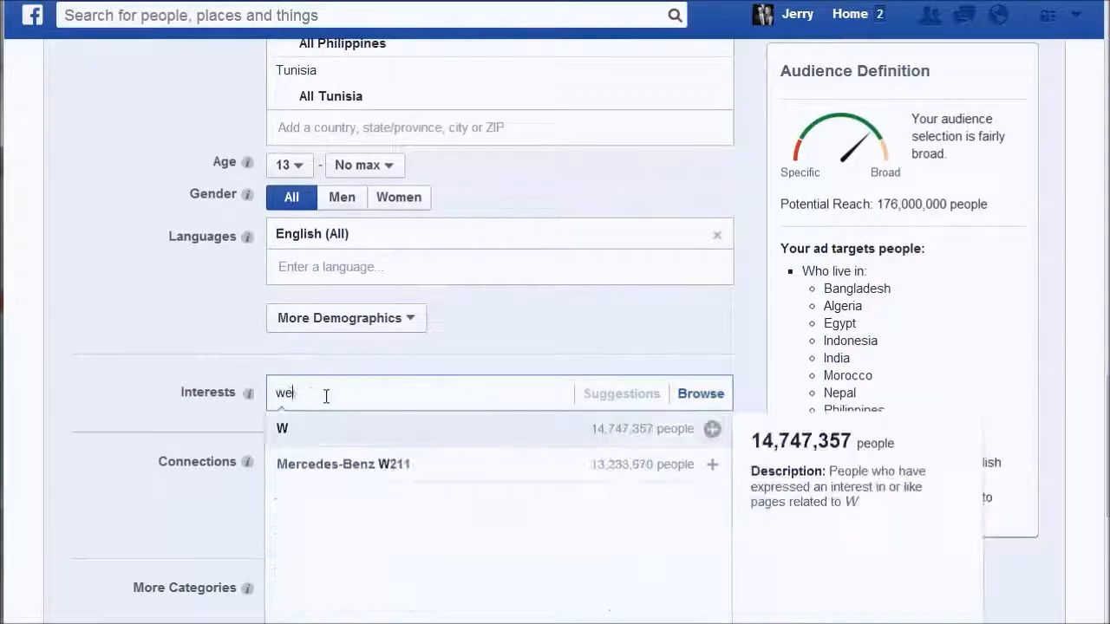
pyautogui.click(346, 435)
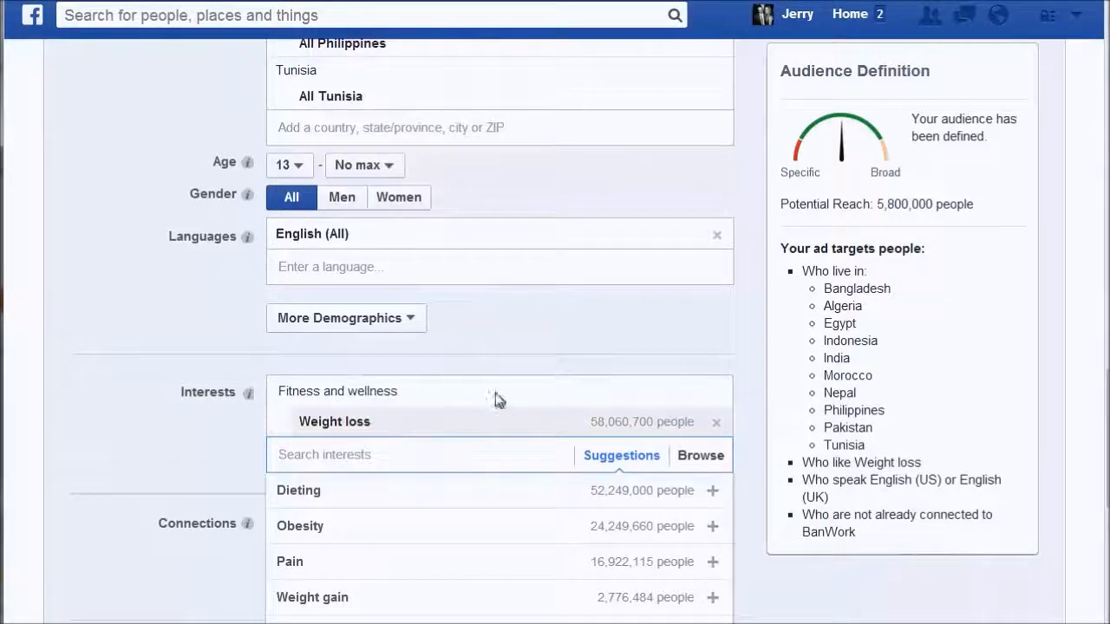
pyautogui.click(289, 164)
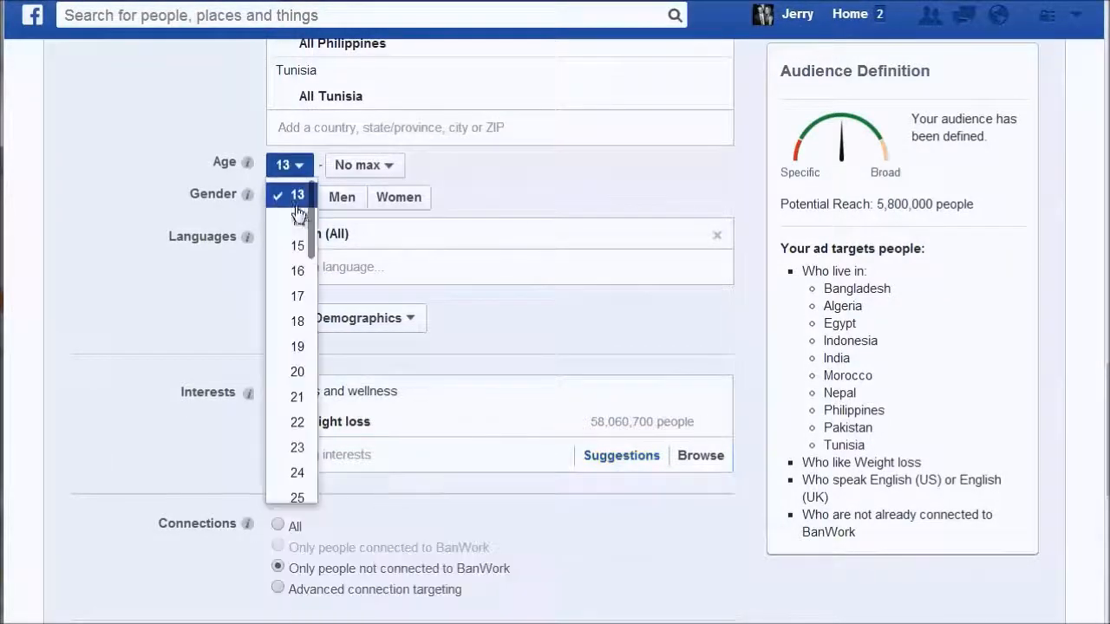
pyautogui.click(295, 323)
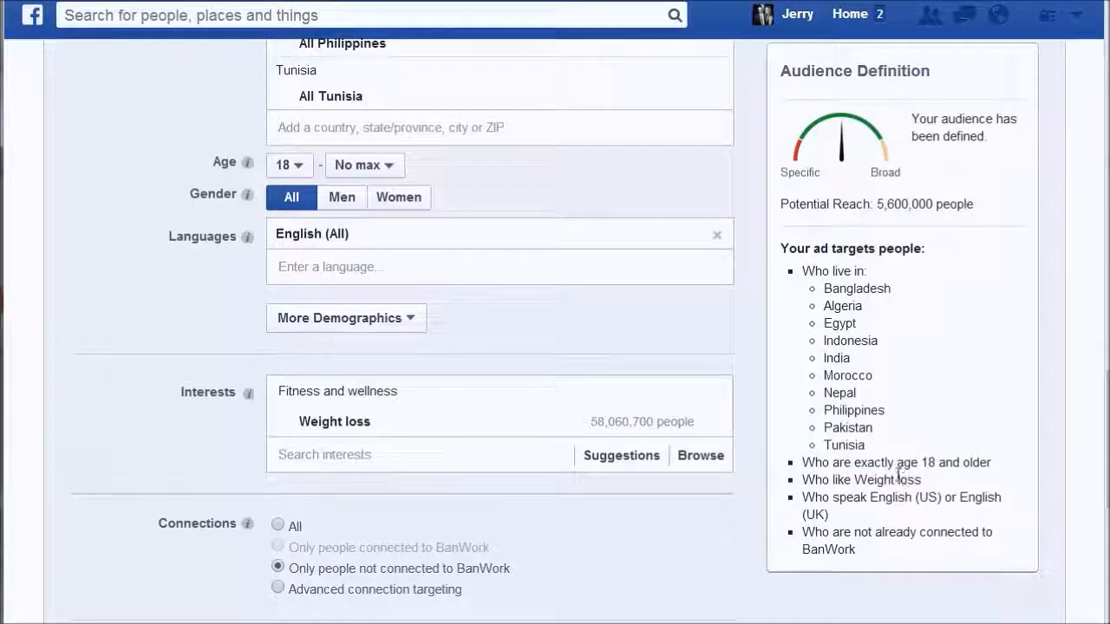
# Review the ad's connections, categories, campaign budget and bidding settings, and return to the list of target locations
pyautogui.scroll(-1, 902, 475)
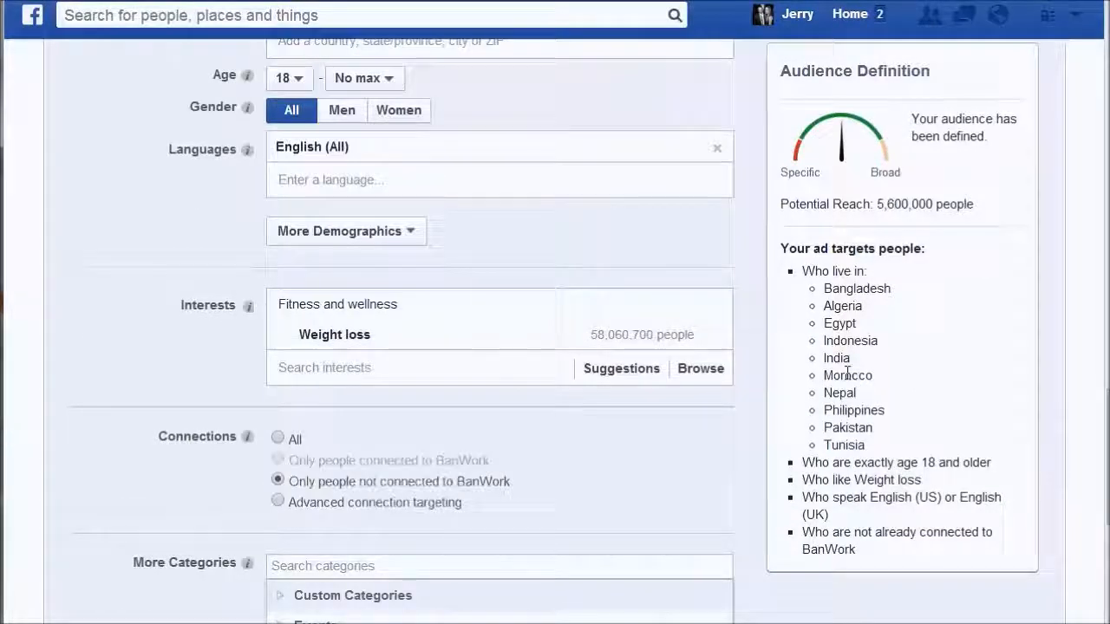
pyautogui.scroll(-2, 481, 344)
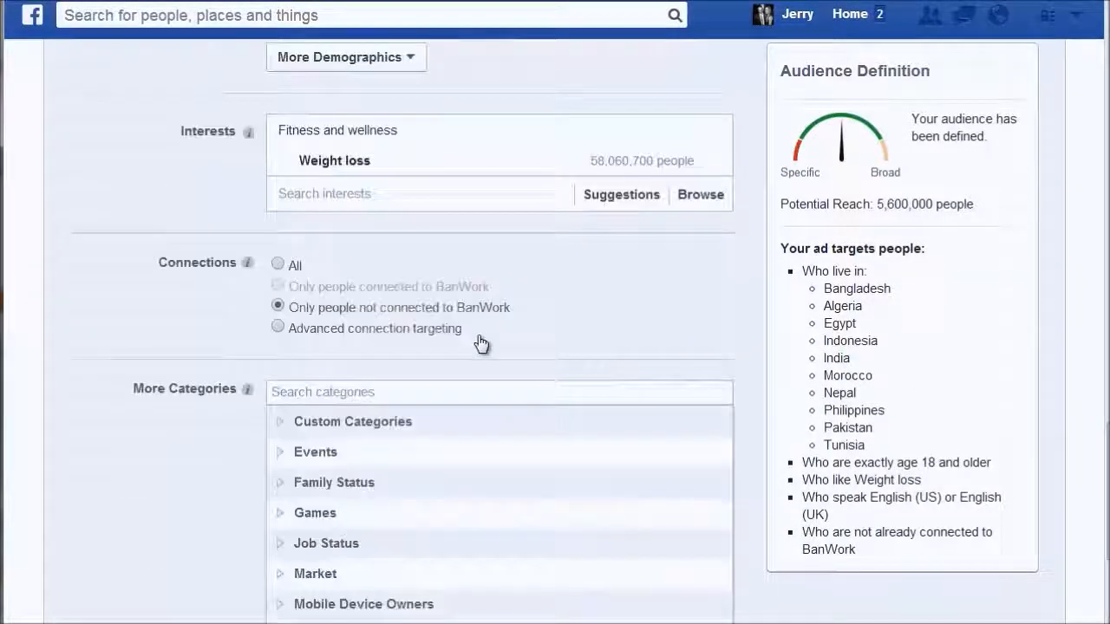
pyautogui.scroll(-7, 481, 344)
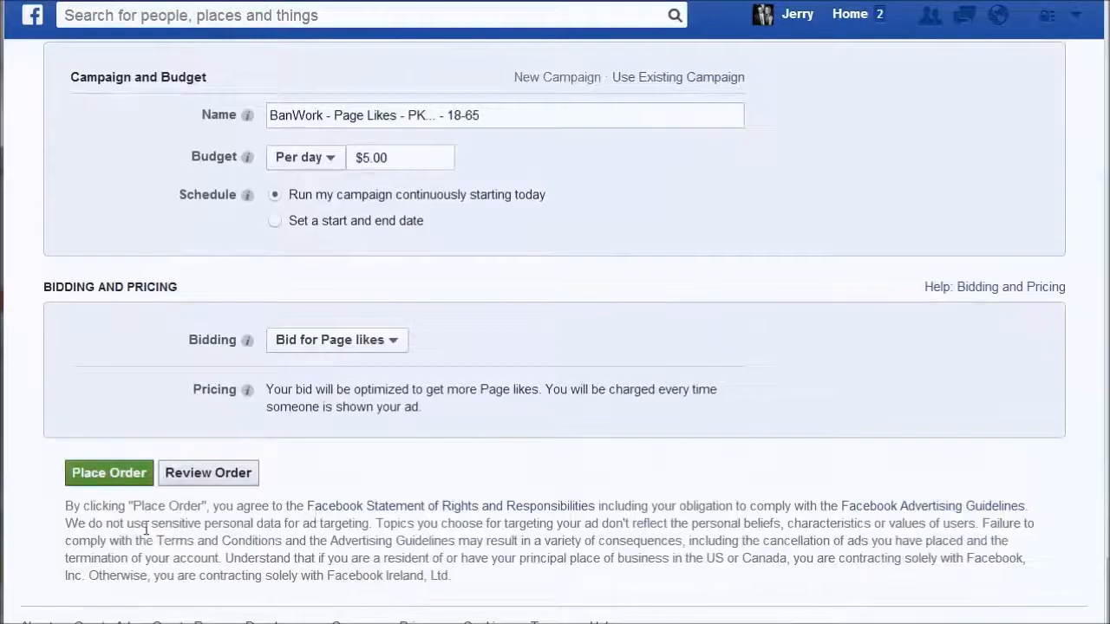
pyautogui.scroll(5, 404, 247)
pyautogui.scroll(-1, 482, 378)
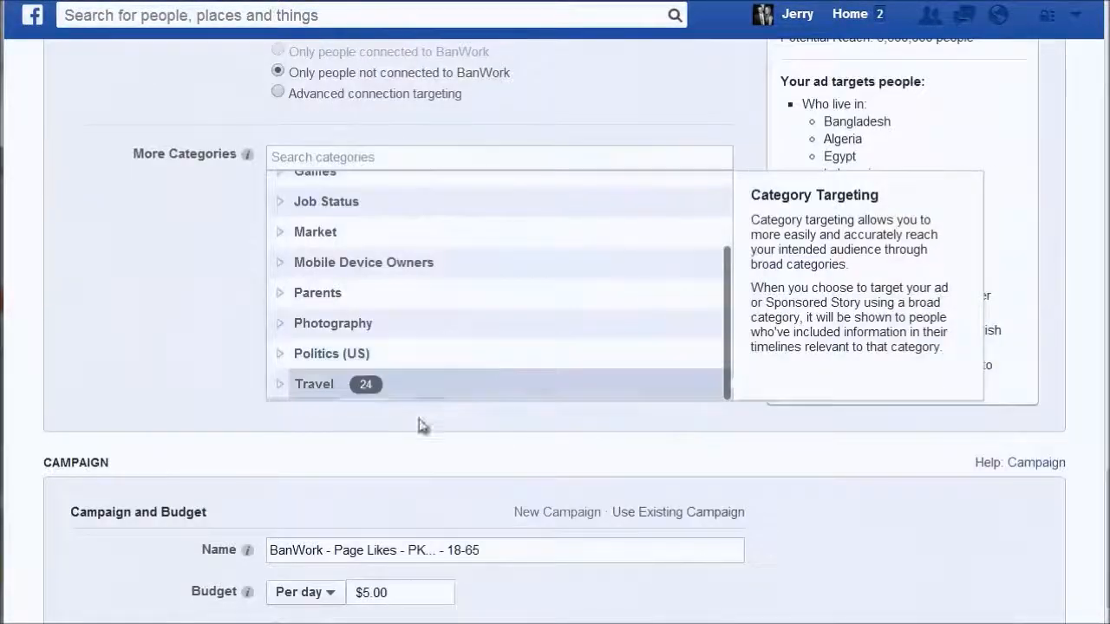
pyautogui.scroll(-5, 432, 418)
pyautogui.scroll(7, 347, 364)
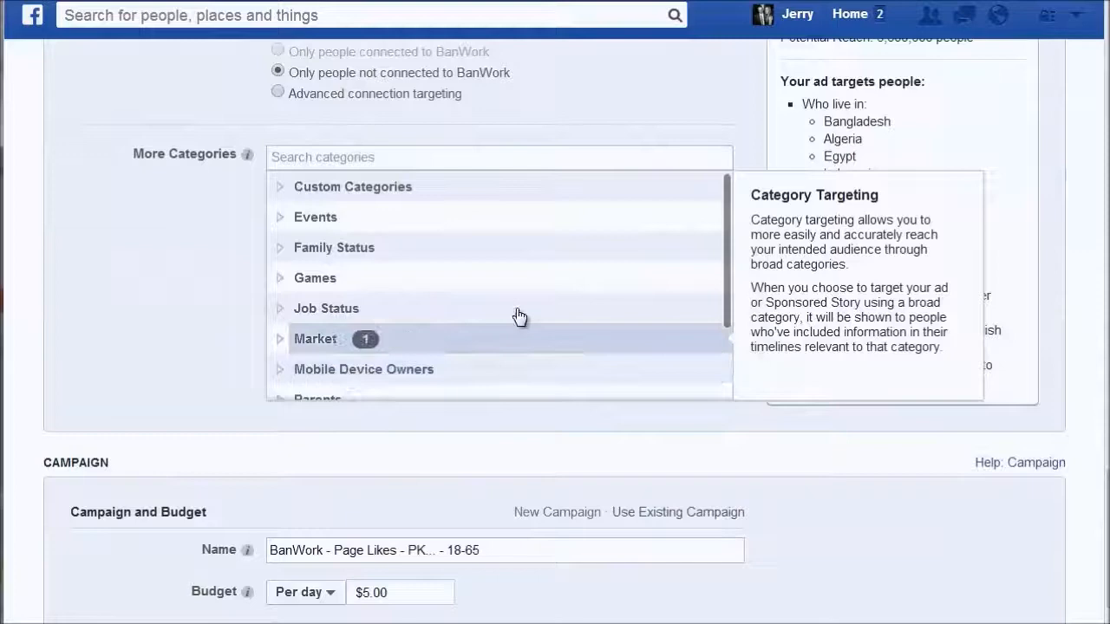
pyautogui.scroll(10, 422, 358)
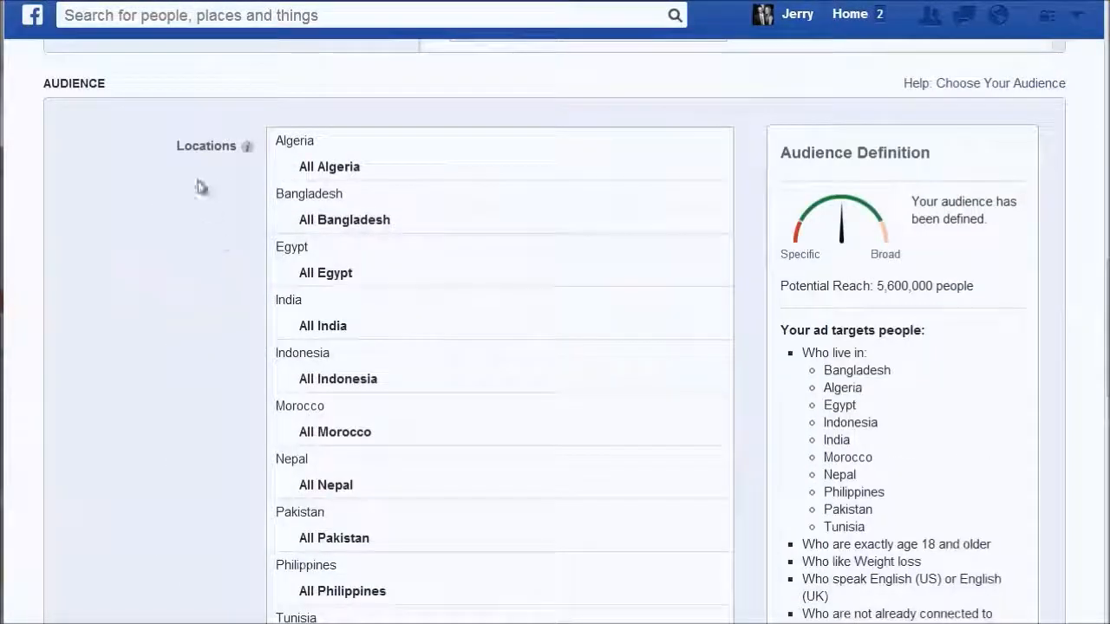
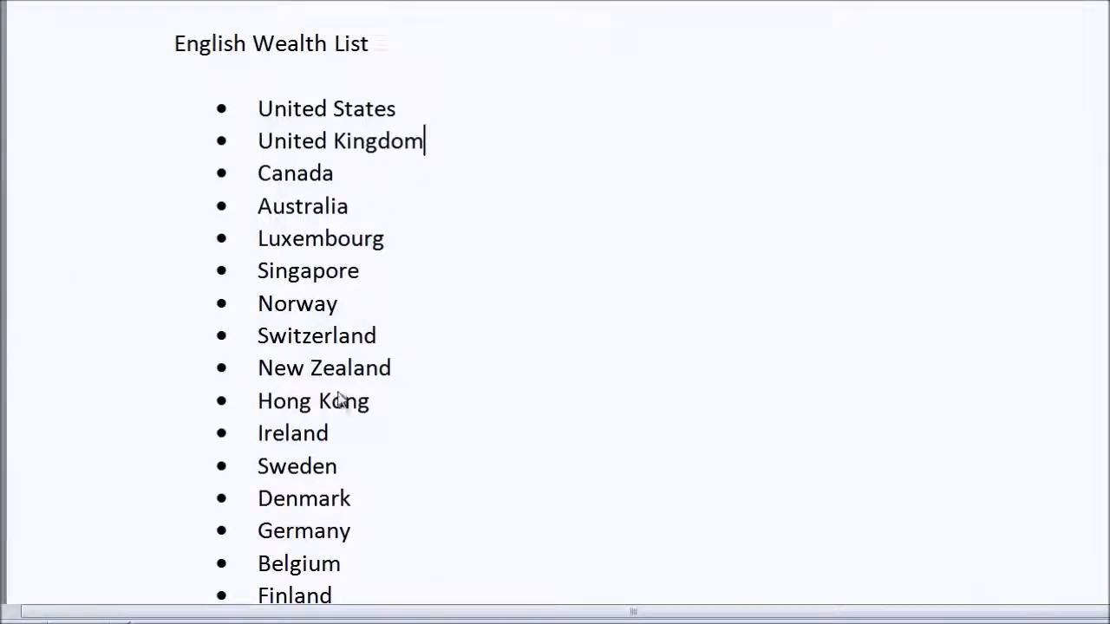
# Read through the countries in the English Wealth List document, from United States down to Netherlands
pyautogui.scroll(-2, 338, 399)
pyautogui.scroll(-1, 338, 398)
pyautogui.scroll(2, 338, 399)
pyautogui.click(346, 401)
pyautogui.scroll(-2, 347, 394)
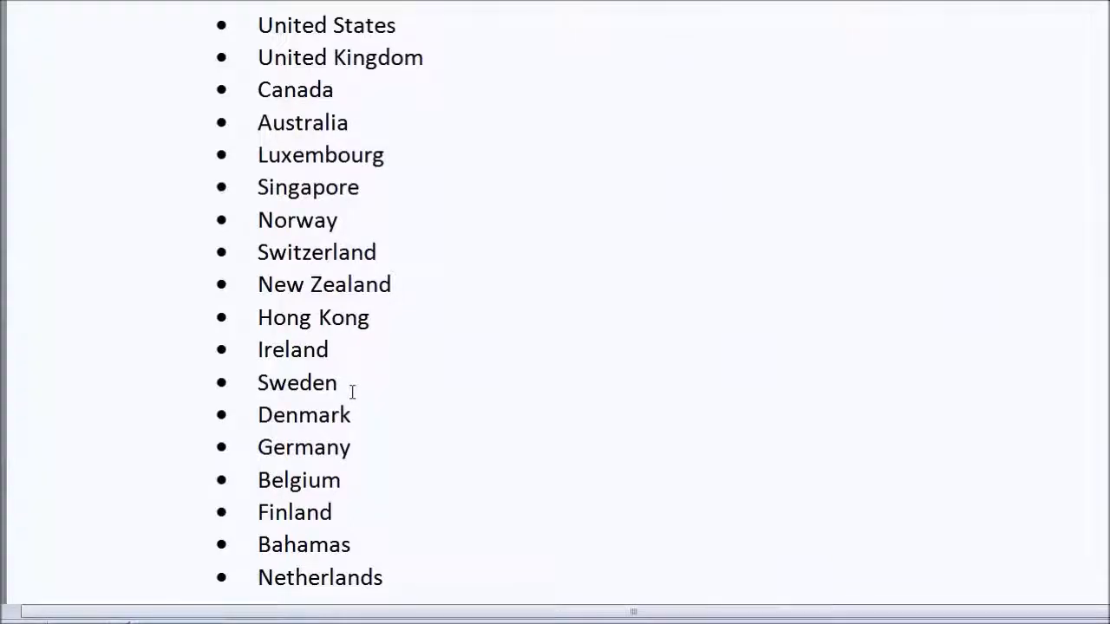
pyautogui.scroll(2, 353, 388)
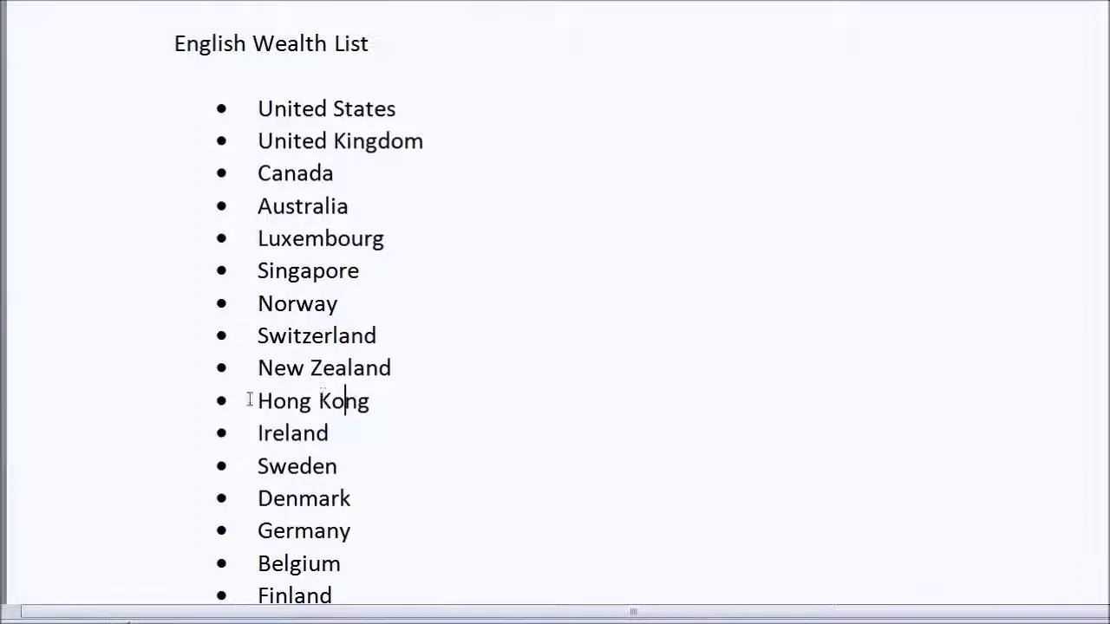
# Highlight the first four countries of the English Wealth List, United States through Australia, and clear the selection
pyautogui.moveTo(407, 110); pyautogui.dragTo(250, 110)
pyautogui.click(414, 228)
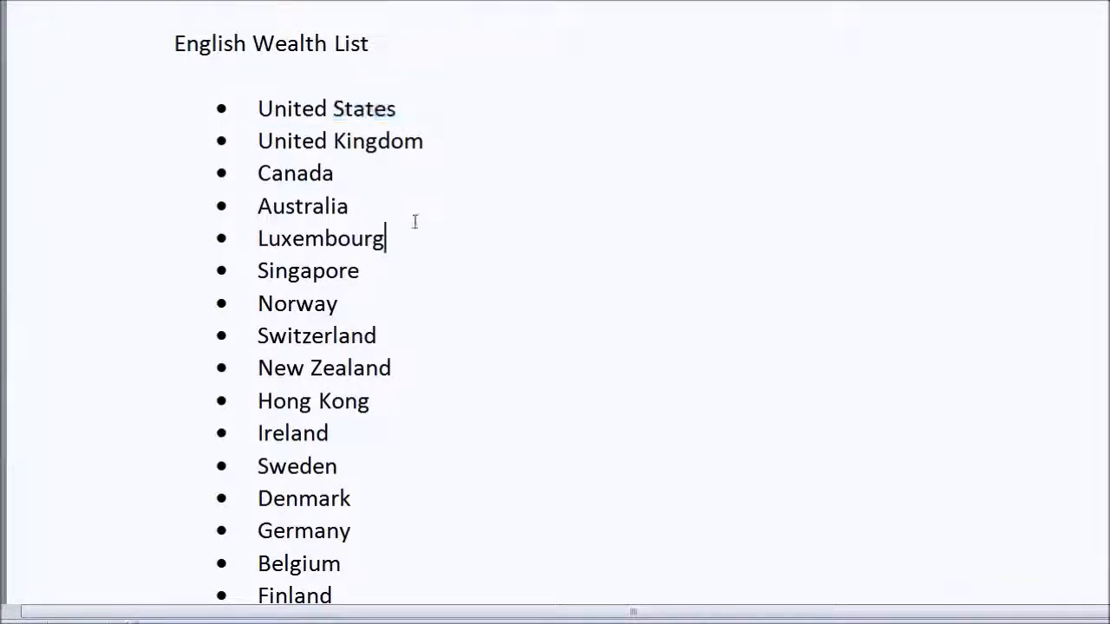
pyautogui.moveTo(256, 109); pyautogui.dragTo(315, 206)
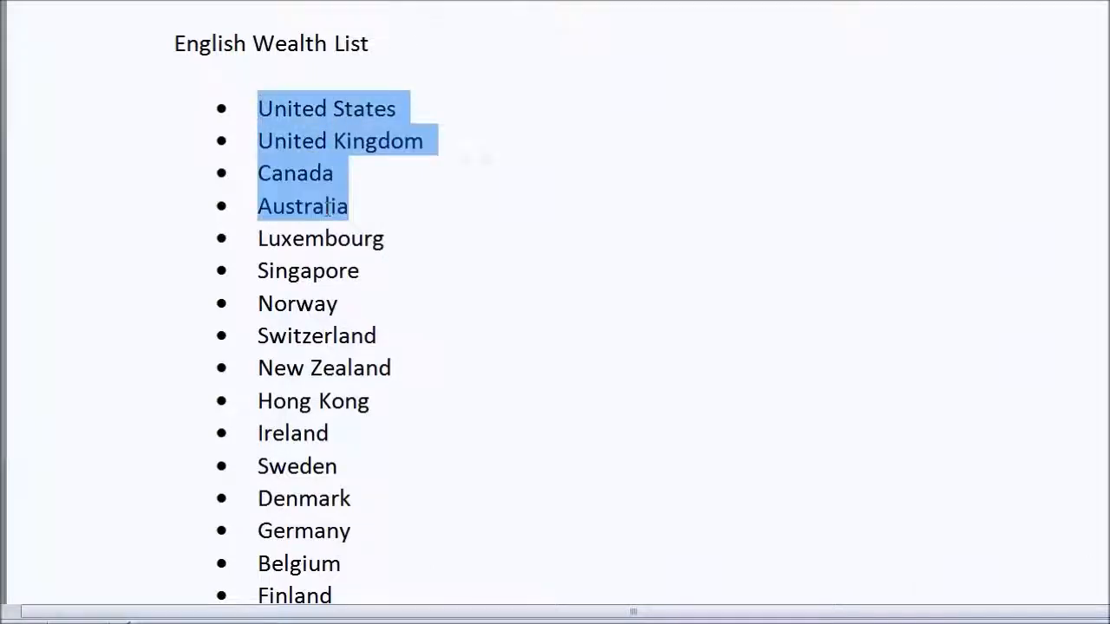
pyautogui.click(488, 381)
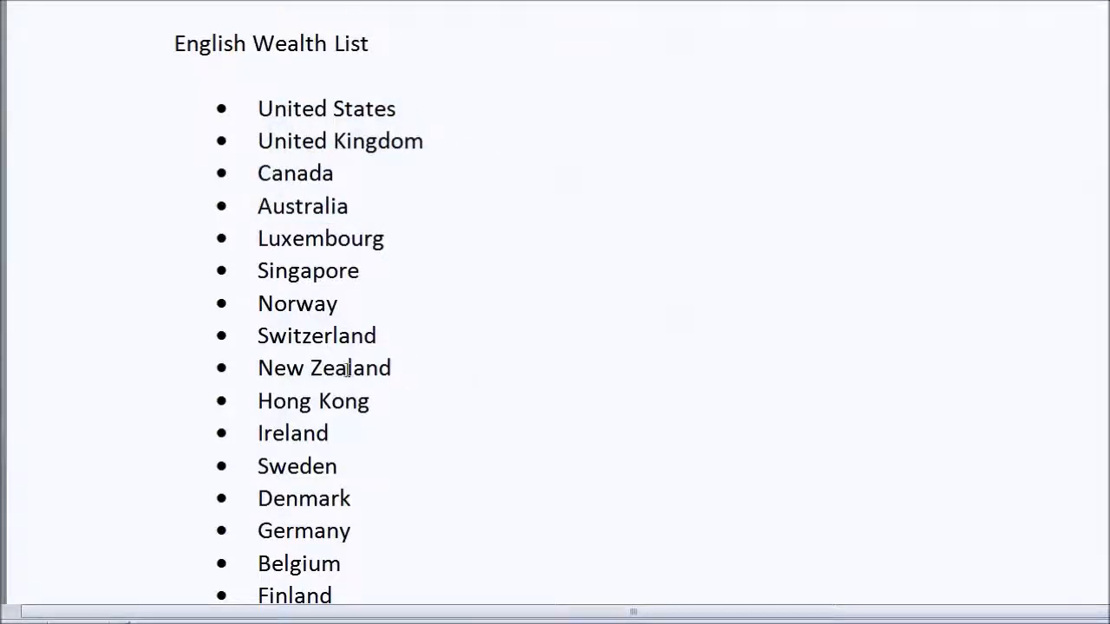
# Highlight the wealth list's countries as a group, clear the selection, and look over the whole list again
pyautogui.scroll(-1, 346, 370)
pyautogui.moveTo(378, 583); pyautogui.dragTo(171, 95)
pyautogui.click(392, 382)
pyautogui.scroll(-1, 412, 395)
pyautogui.scroll(2, 412, 395)
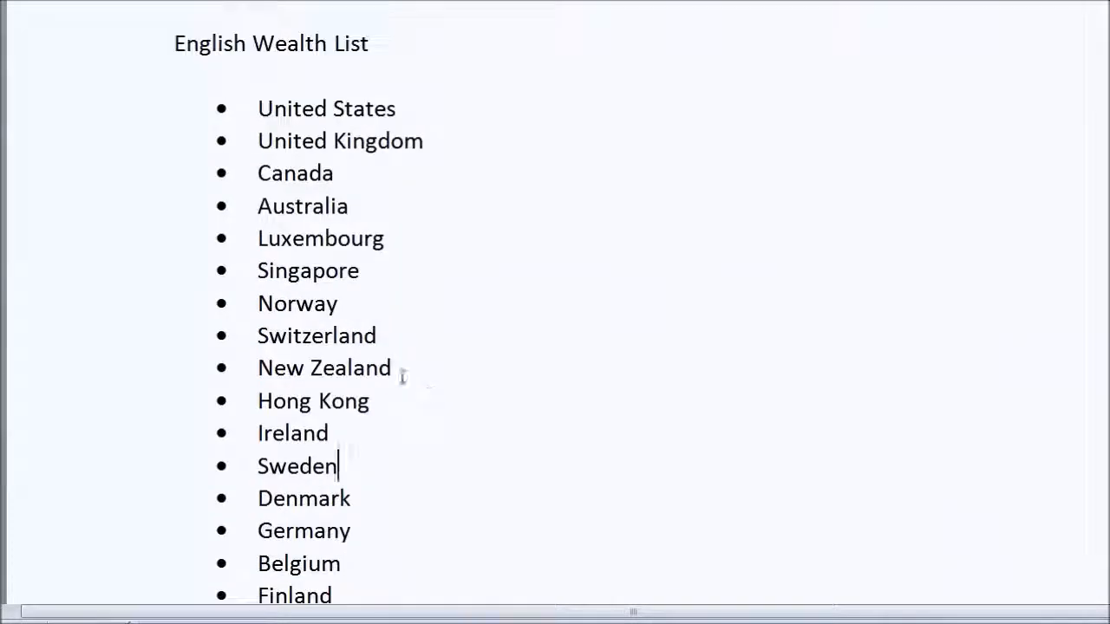
pyautogui.scroll(-1, 463, 292)
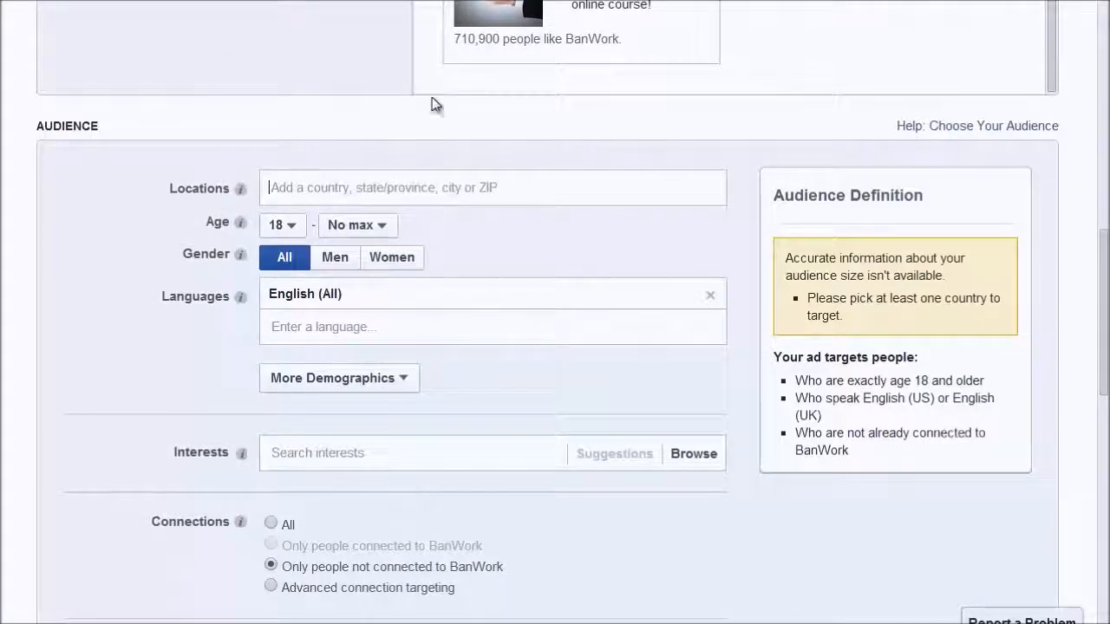
# Review the BanWork ad's headline, text and Right Column previews, along with the audience settings below them
pyautogui.scroll(2, 438, 223)
pyautogui.scroll(1, 438, 224)
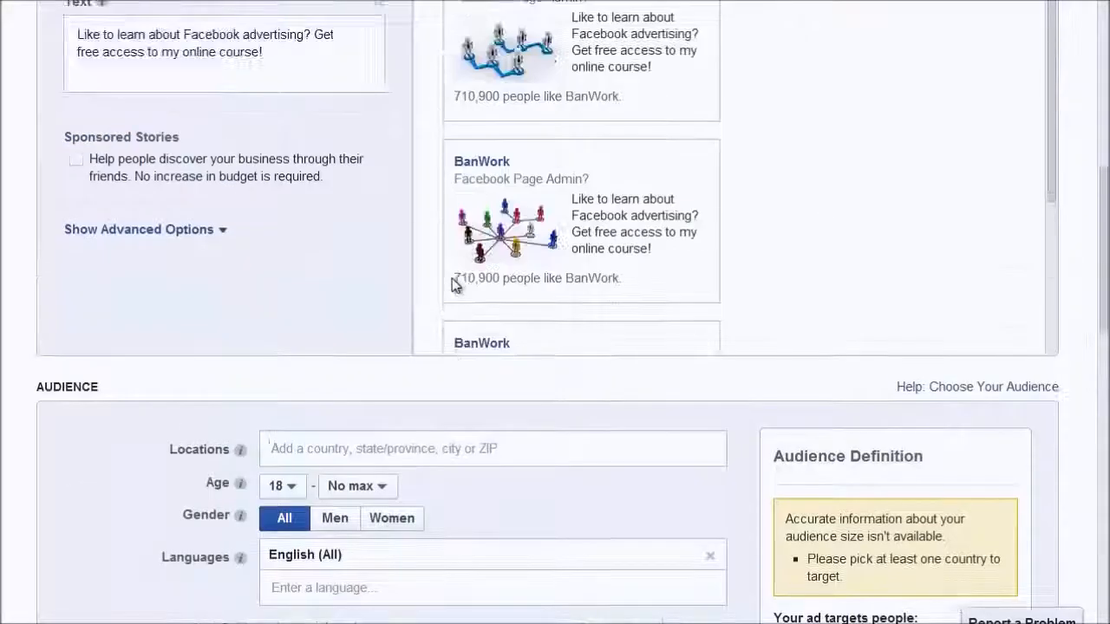
pyautogui.scroll(2, 953, 204)
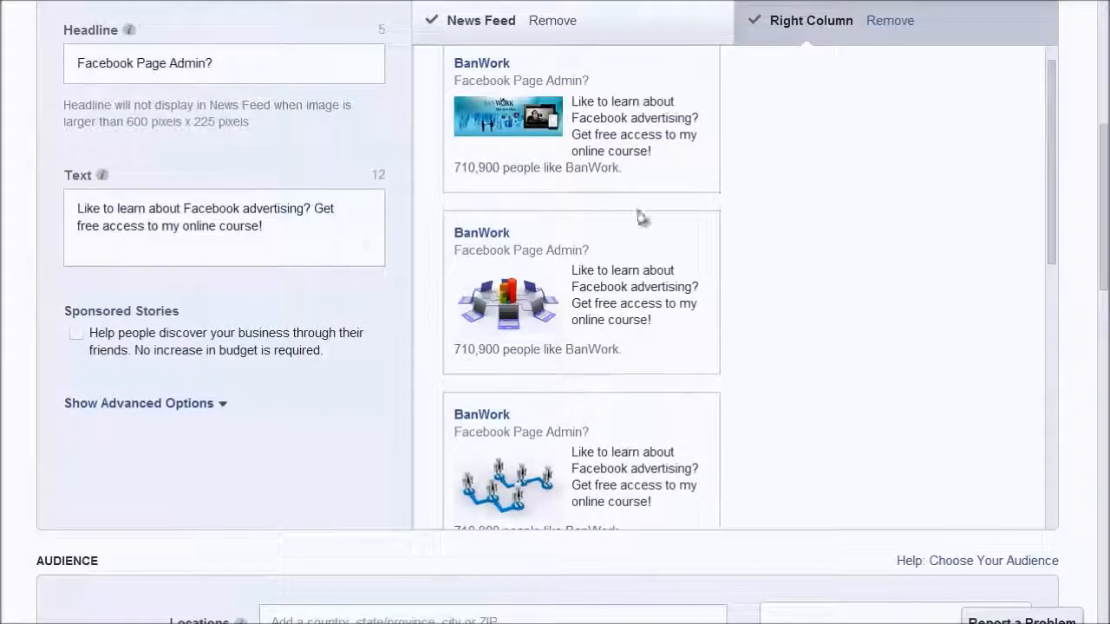
pyautogui.scroll(-5, 942, 303)
pyautogui.scroll(-7, 906, 308)
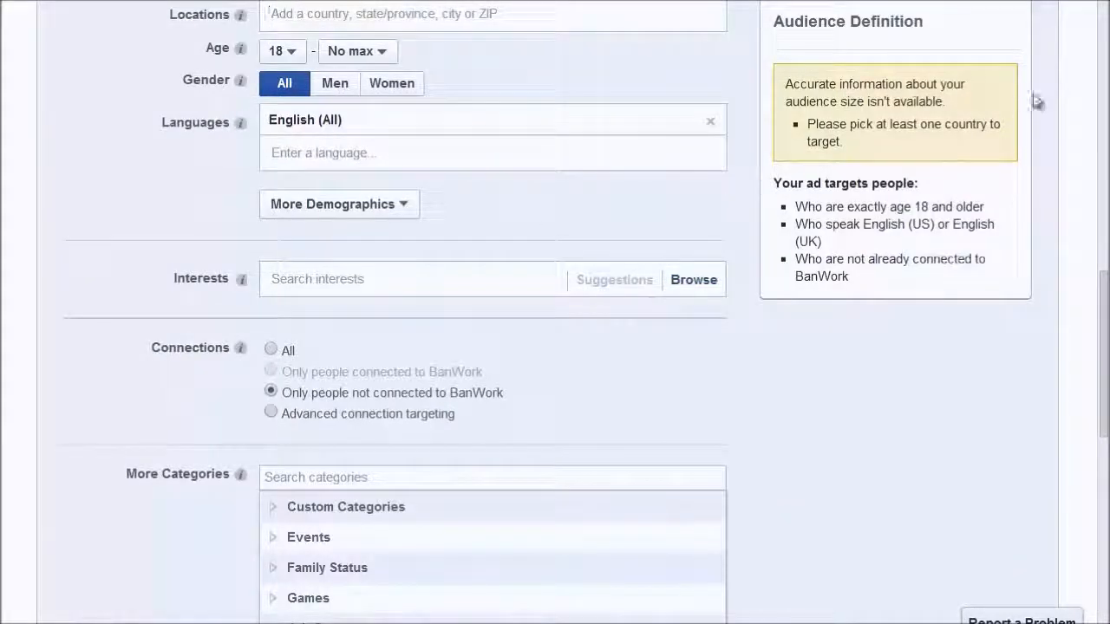
# Add United States, United Kingdom and United Arab Emirates as the ad's target locations
pyautogui.moveTo(1102, 289); pyautogui.dragTo(1102, 279)
pyautogui.click(394, 49)
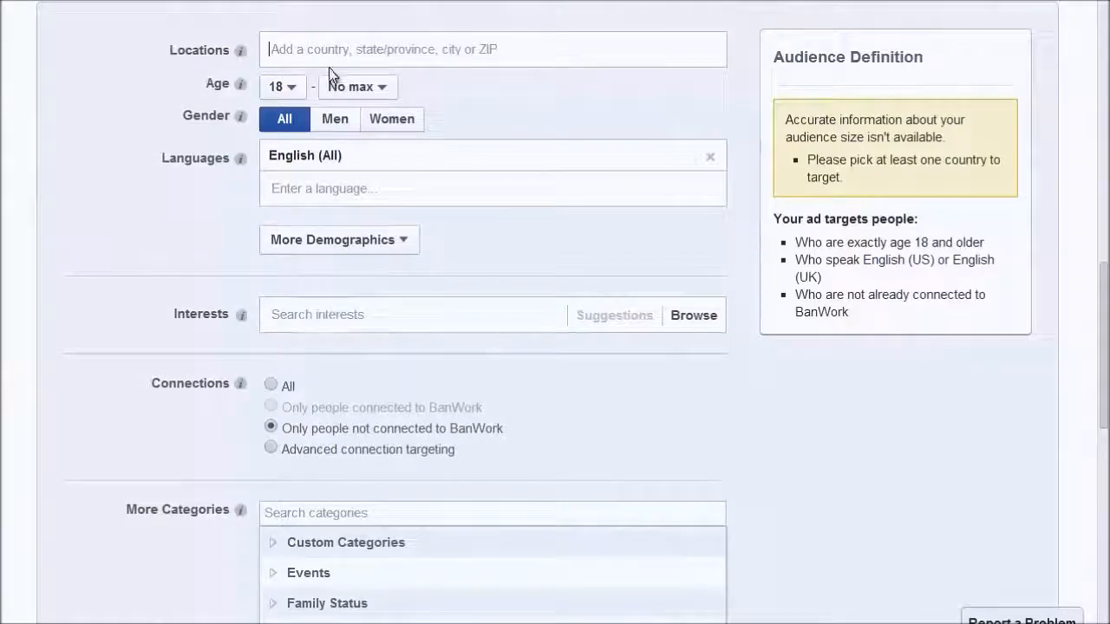
pyautogui.write('united')
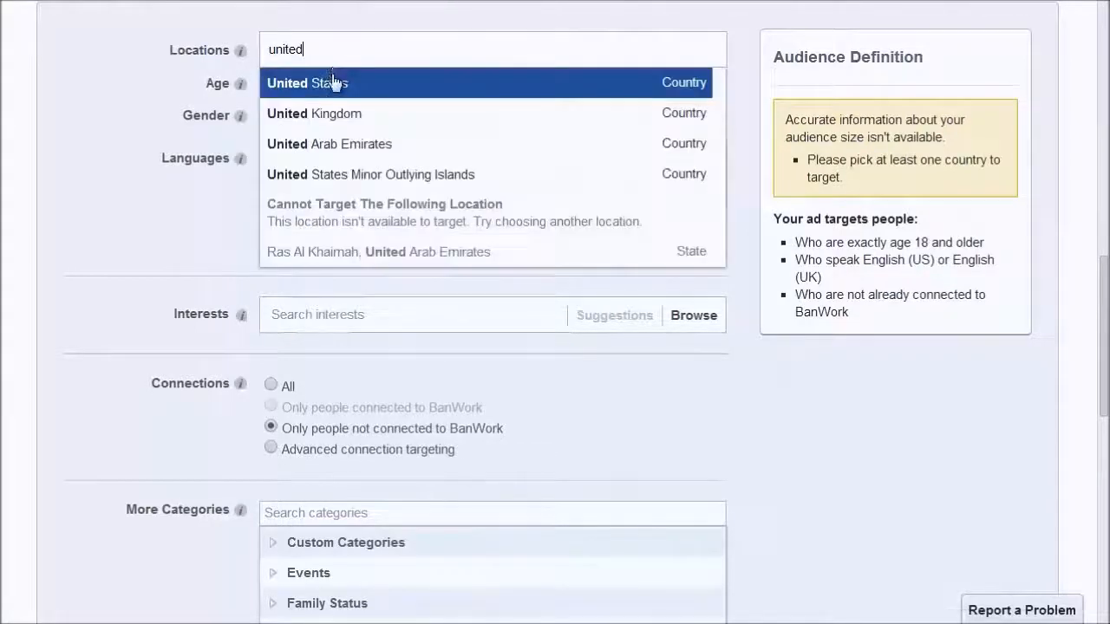
pyautogui.click(334, 50)
pyautogui.write('united')
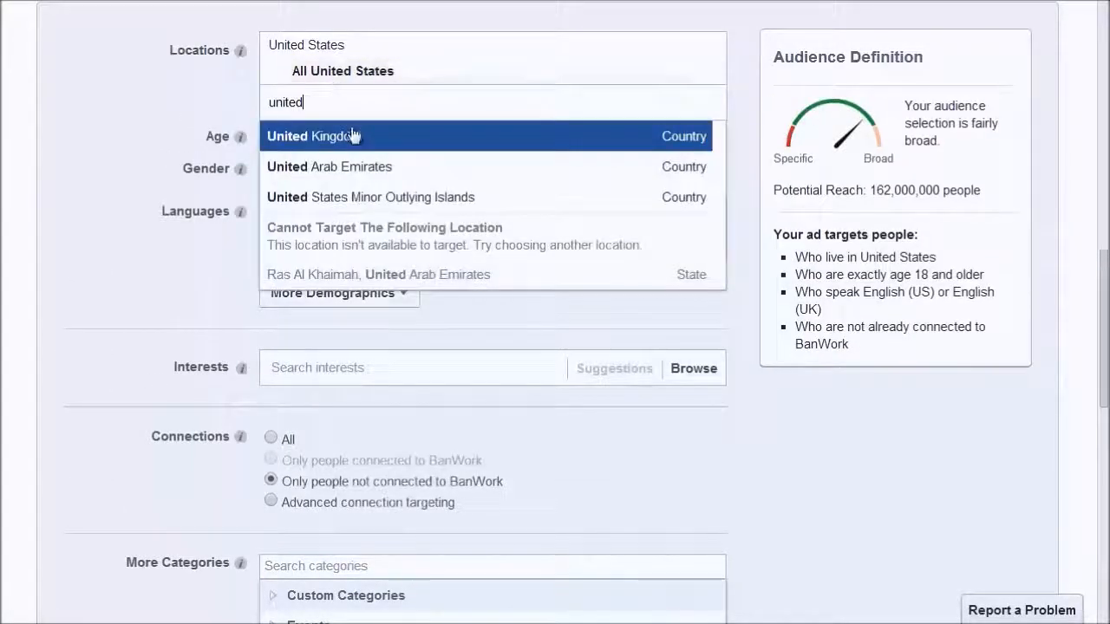
pyautogui.click(353, 136)
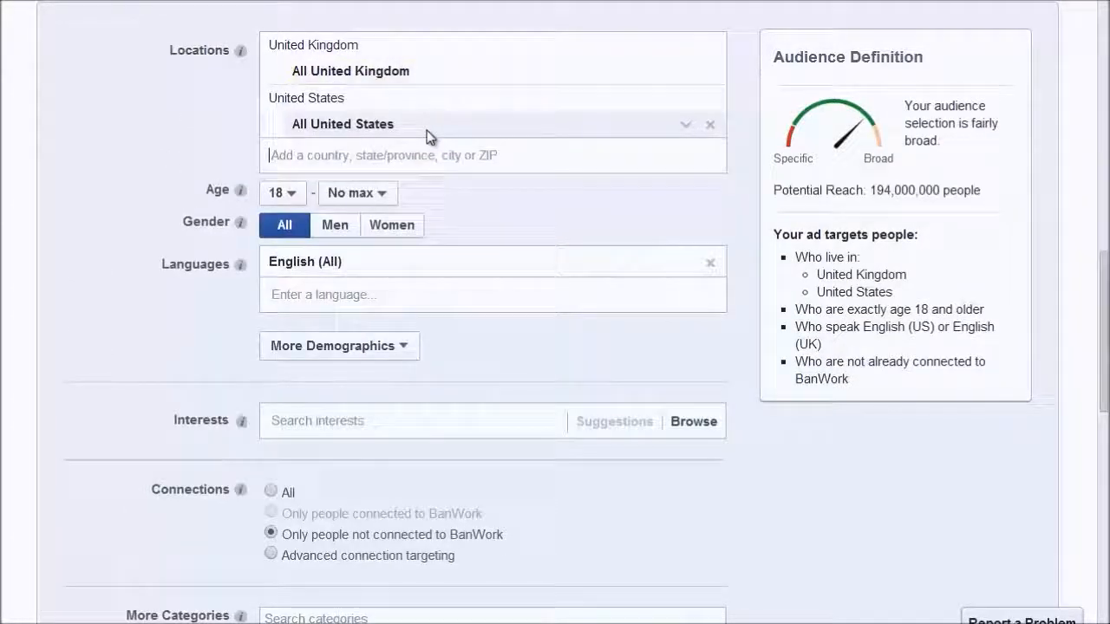
pyautogui.write('united')
pyautogui.click(401, 189)
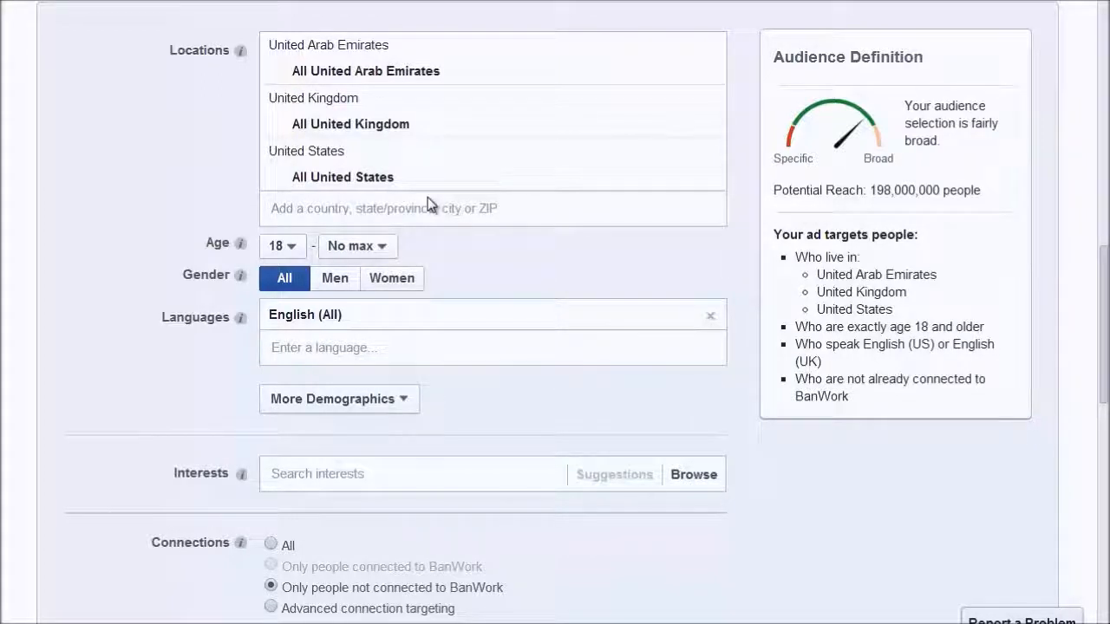
# Add Australia, Canada, Sweden and Luxembourg to the ad's target locations
pyautogui.write('aust')
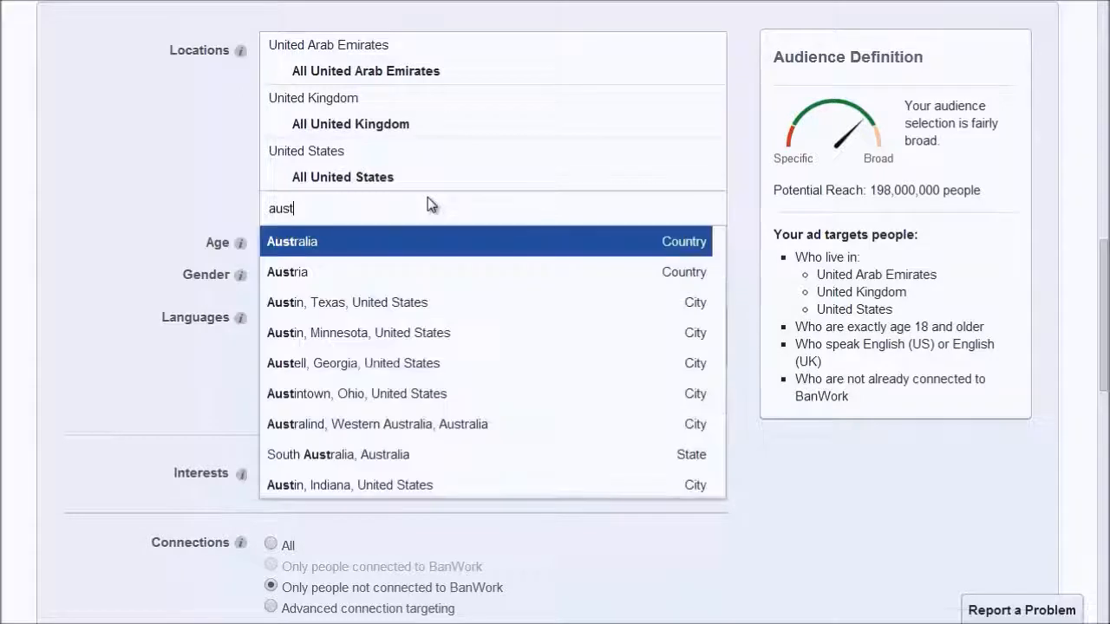
pyautogui.click(367, 240)
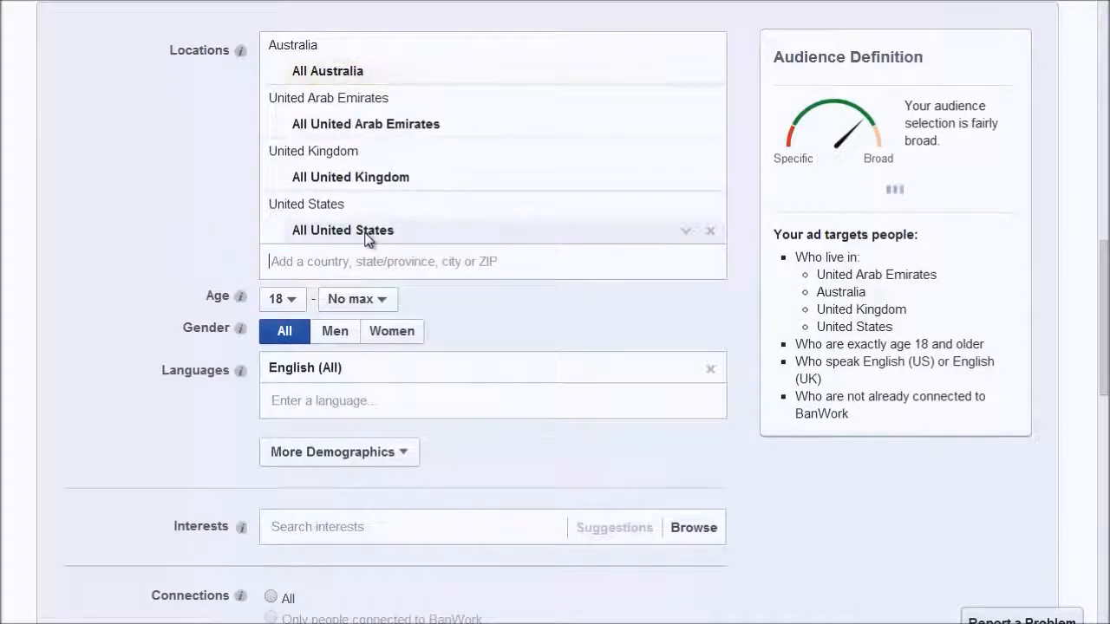
pyautogui.write('canada')
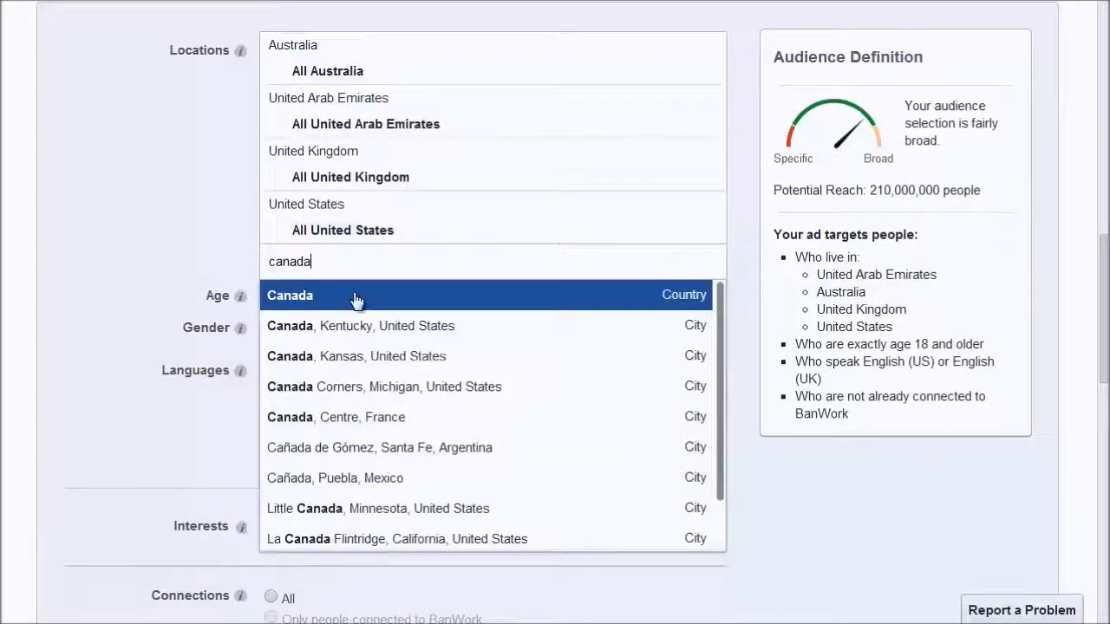
pyautogui.click(438, 296)
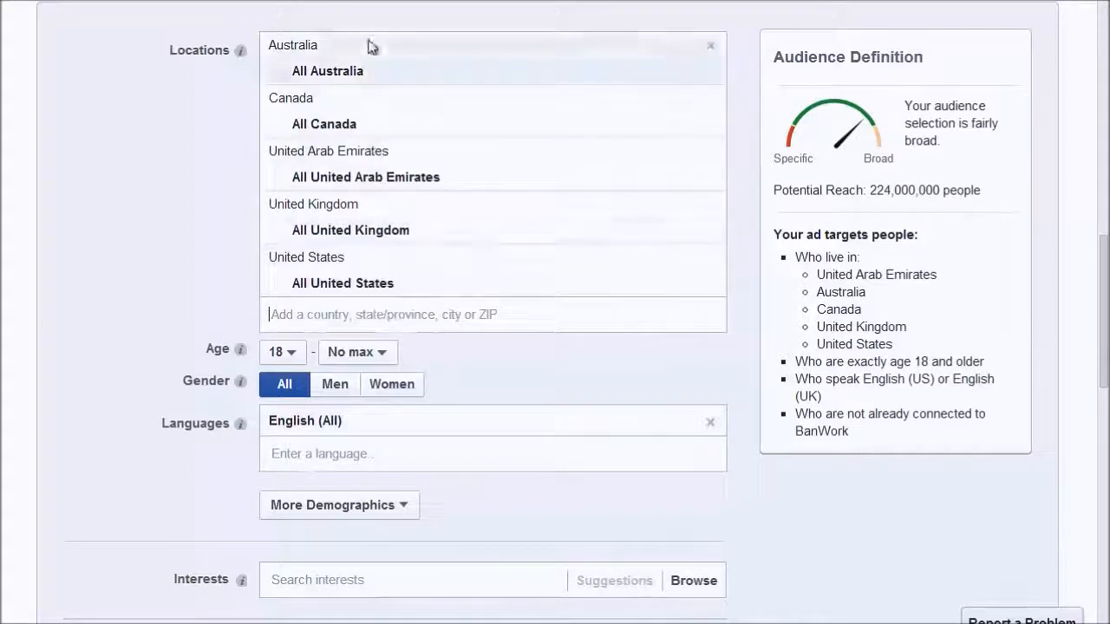
pyautogui.write('swed')
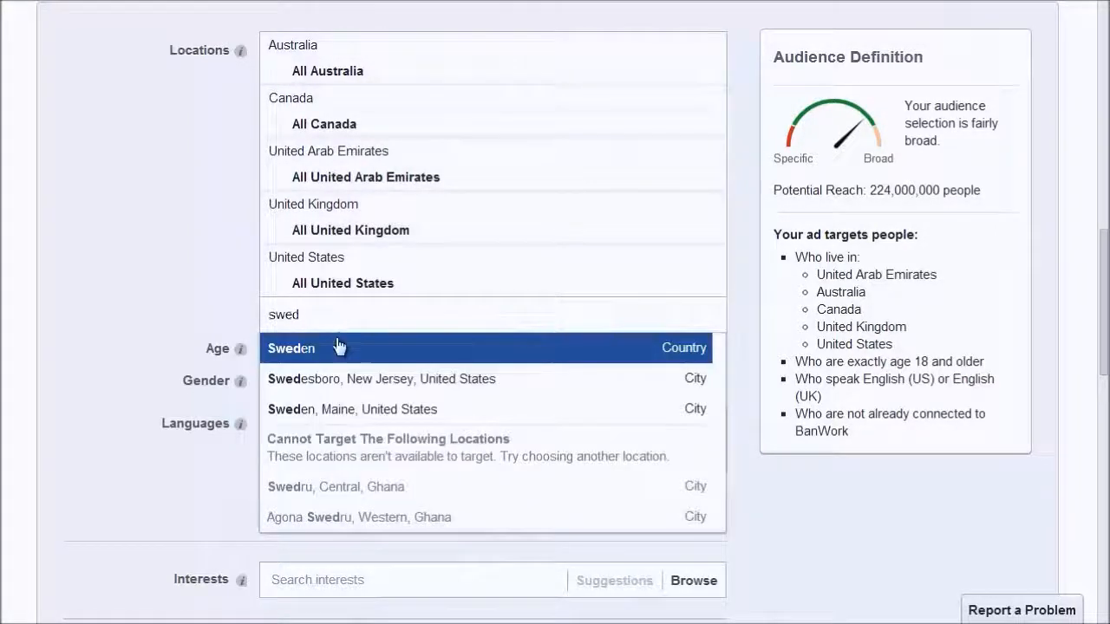
pyautogui.click(332, 343)
pyautogui.write('luxem')
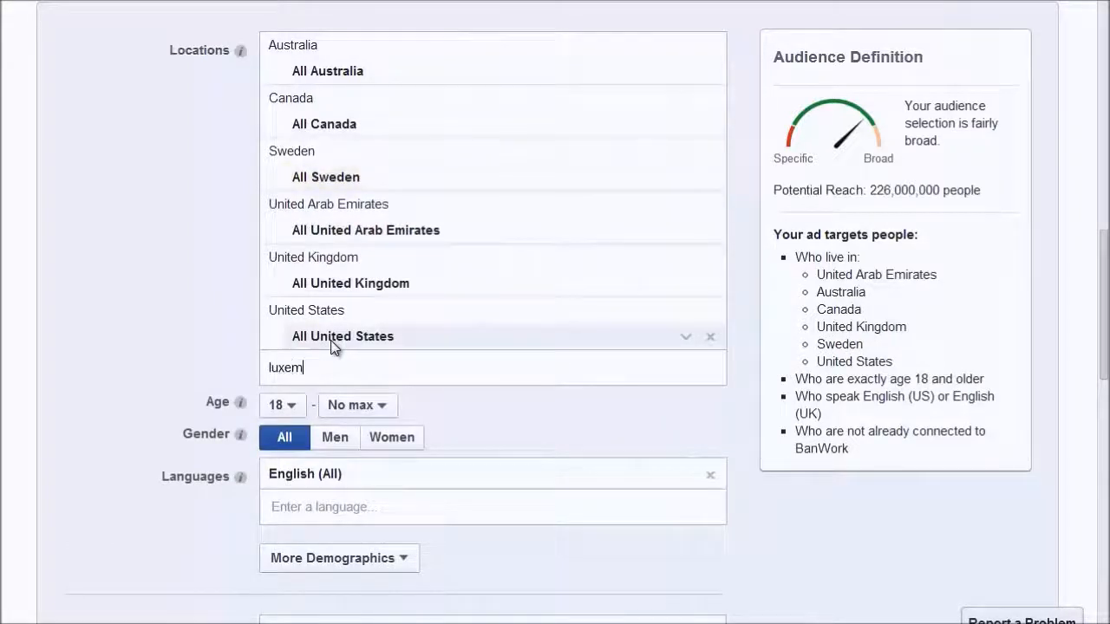
pyautogui.click(345, 403)
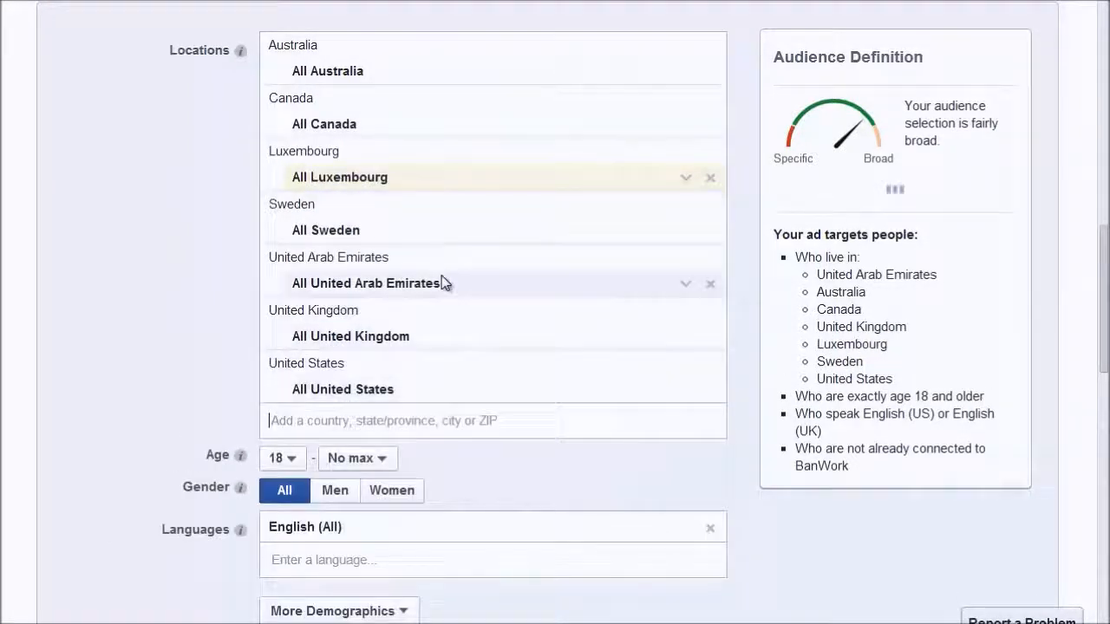
# Check the English Wealth List for further countries, and add Singapore and Ireland to the ad's target locations
pyautogui.hotkey('alt', 'Tab')
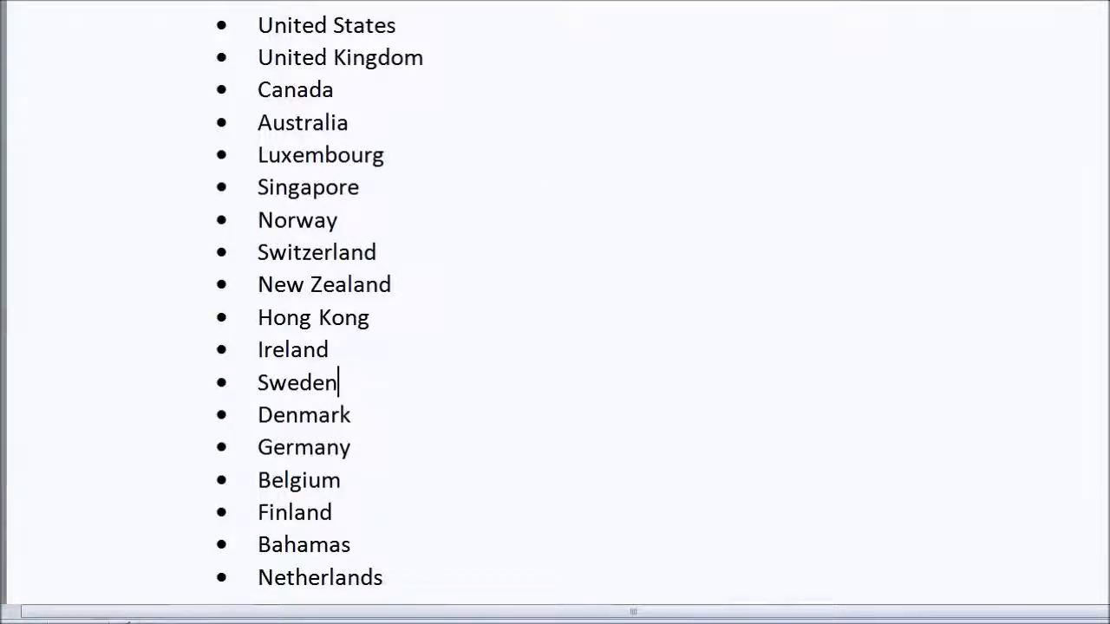
pyautogui.hotkey('alt', 'Tab')
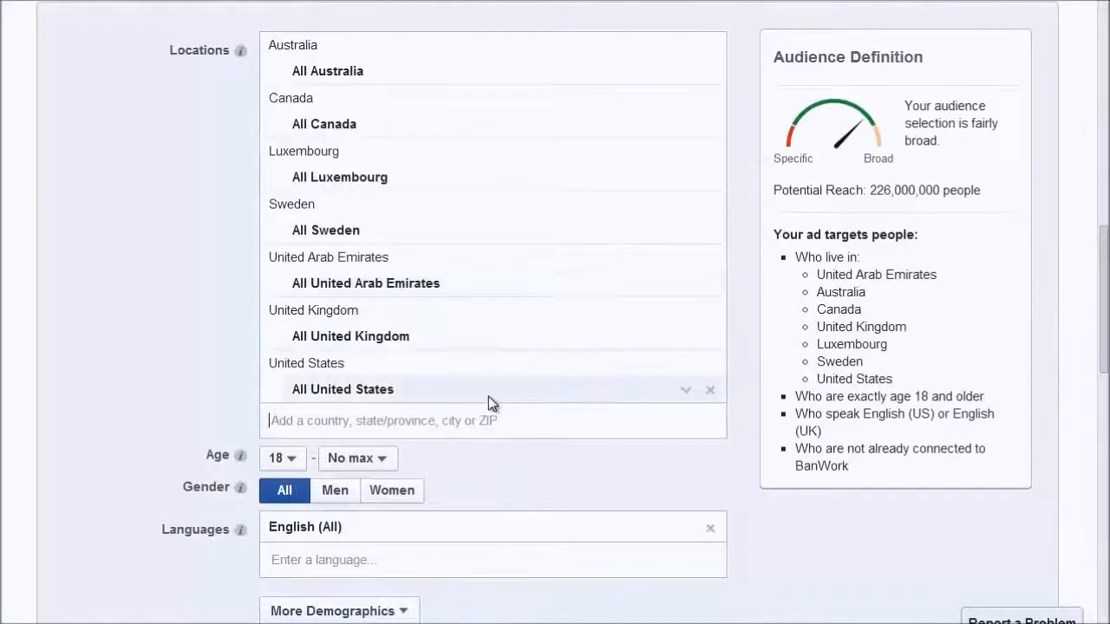
pyautogui.write('singa')
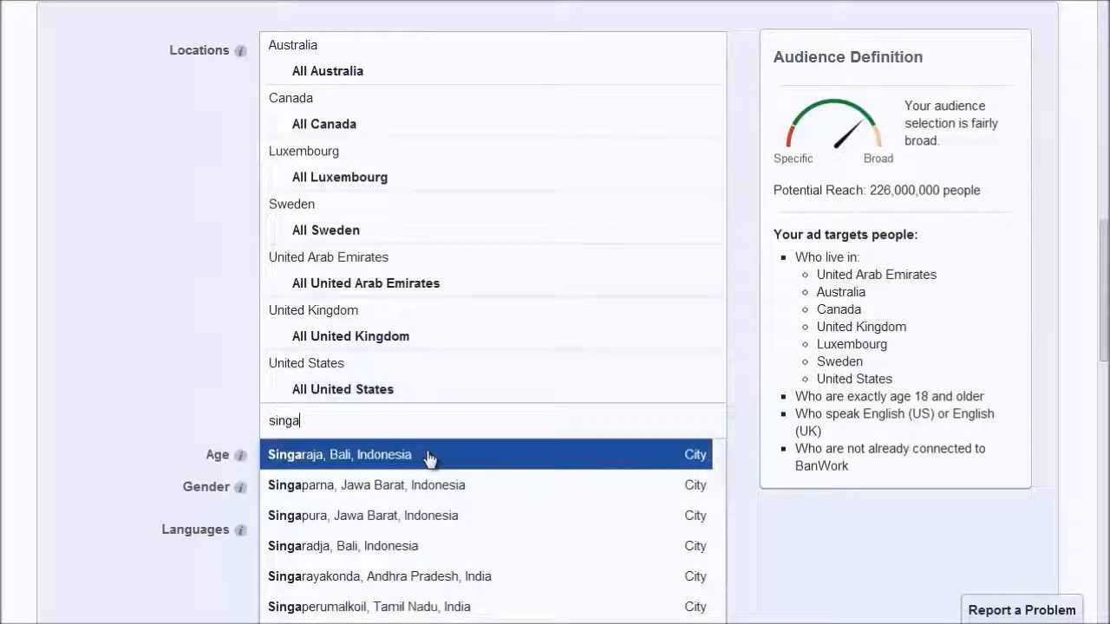
pyautogui.write('pore')
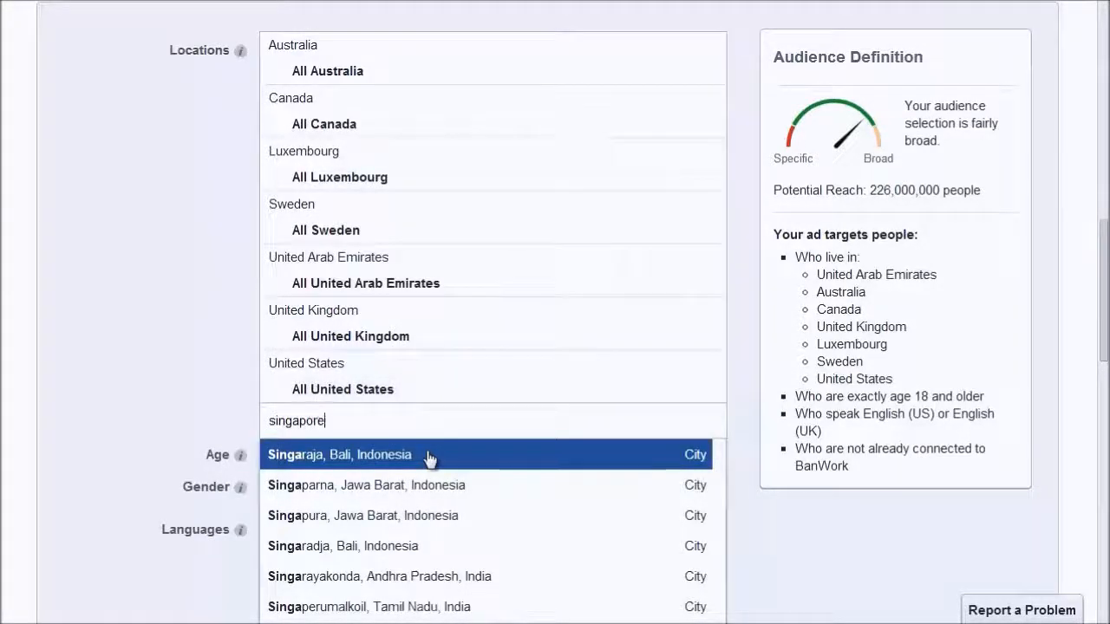
pyautogui.click(428, 455)
pyautogui.scroll(-2, 480, 345)
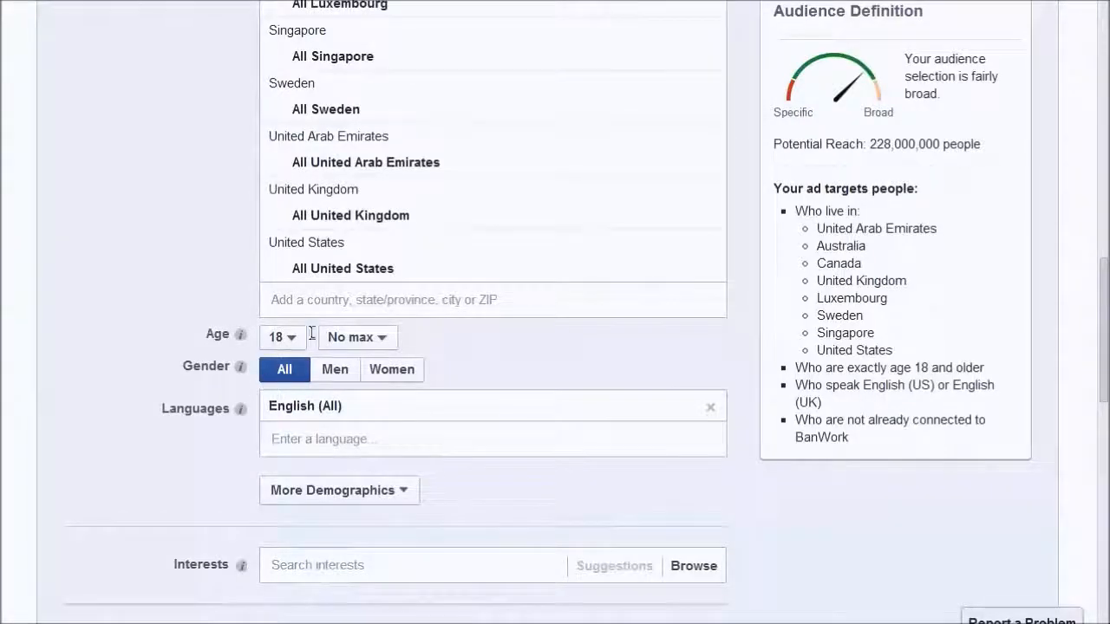
pyautogui.write('ireland')
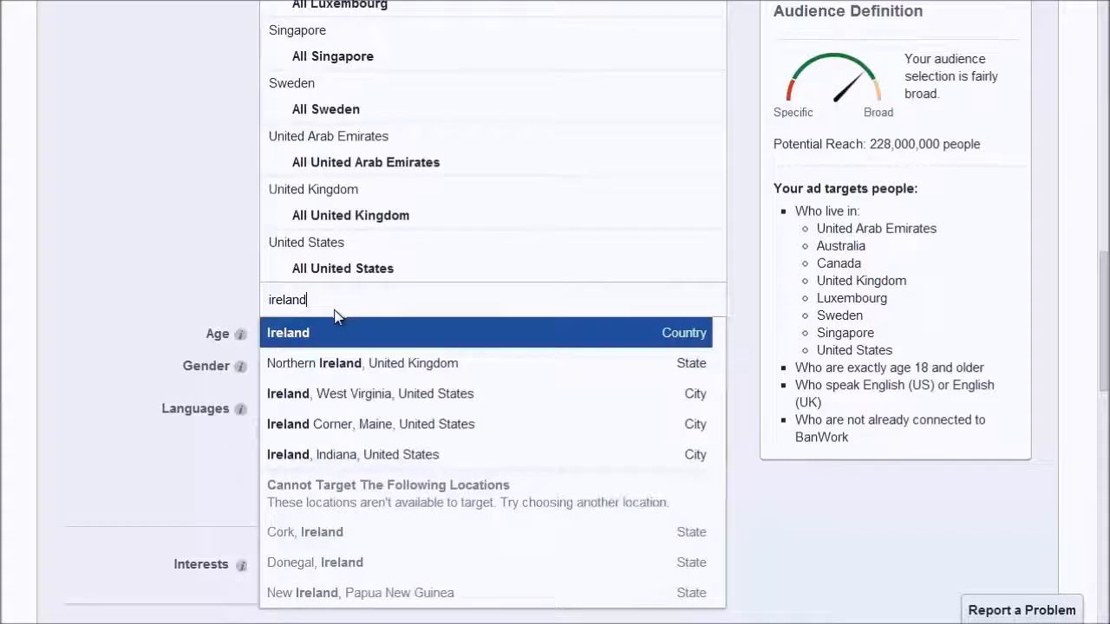
pyautogui.click(338, 332)
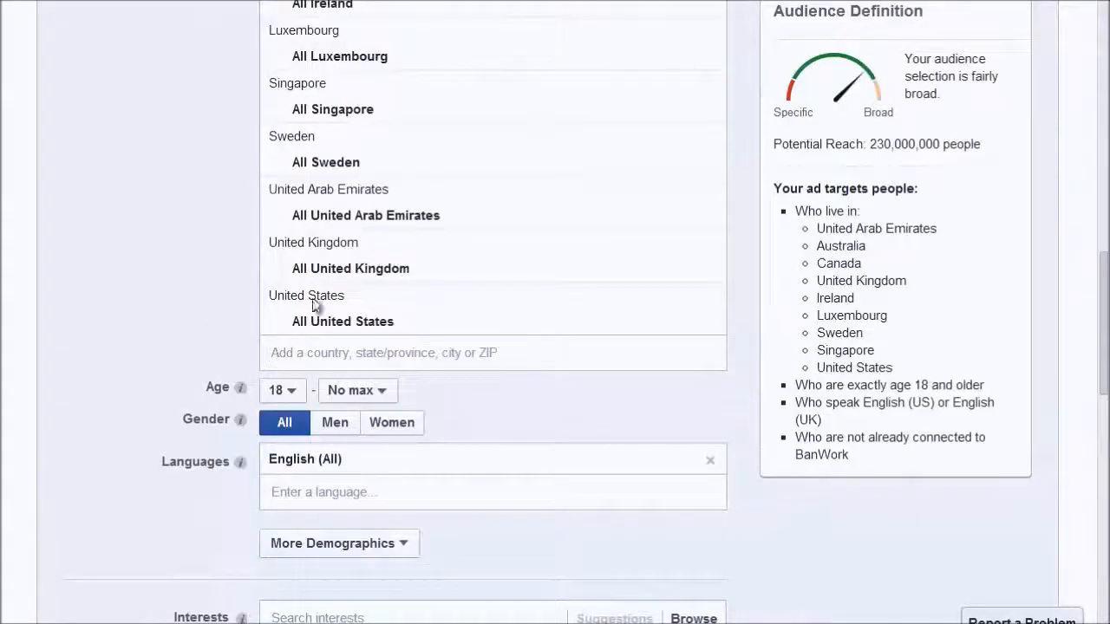
# Add Digital marketing as a targeted interest for the ad's audience
pyautogui.scroll(-3, 684, 292)
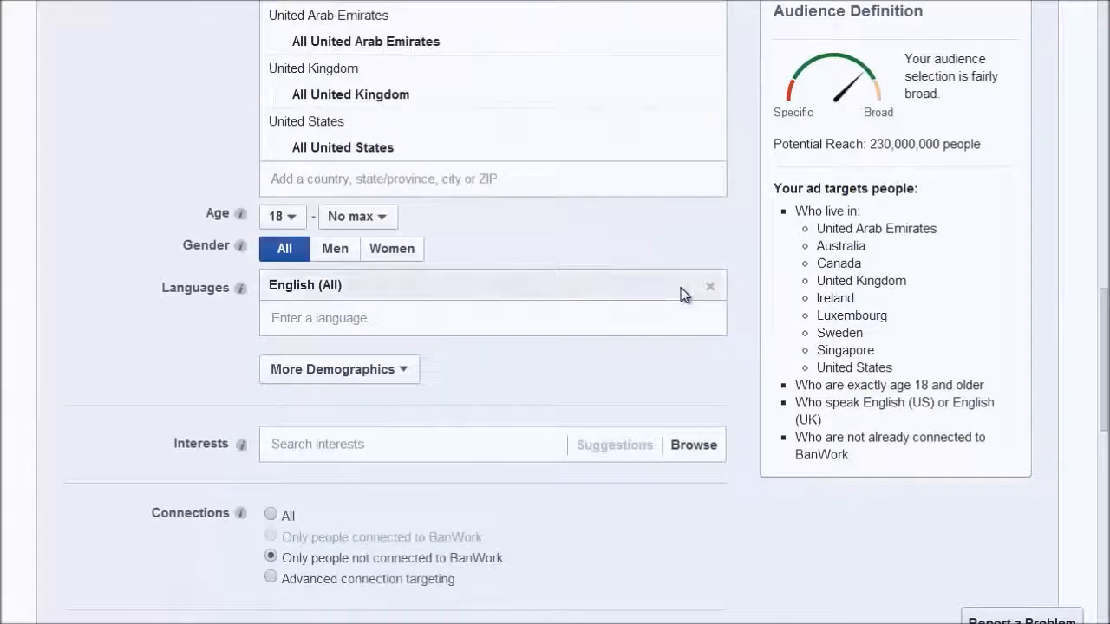
pyautogui.scroll(-3, 684, 294)
pyautogui.click(365, 185)
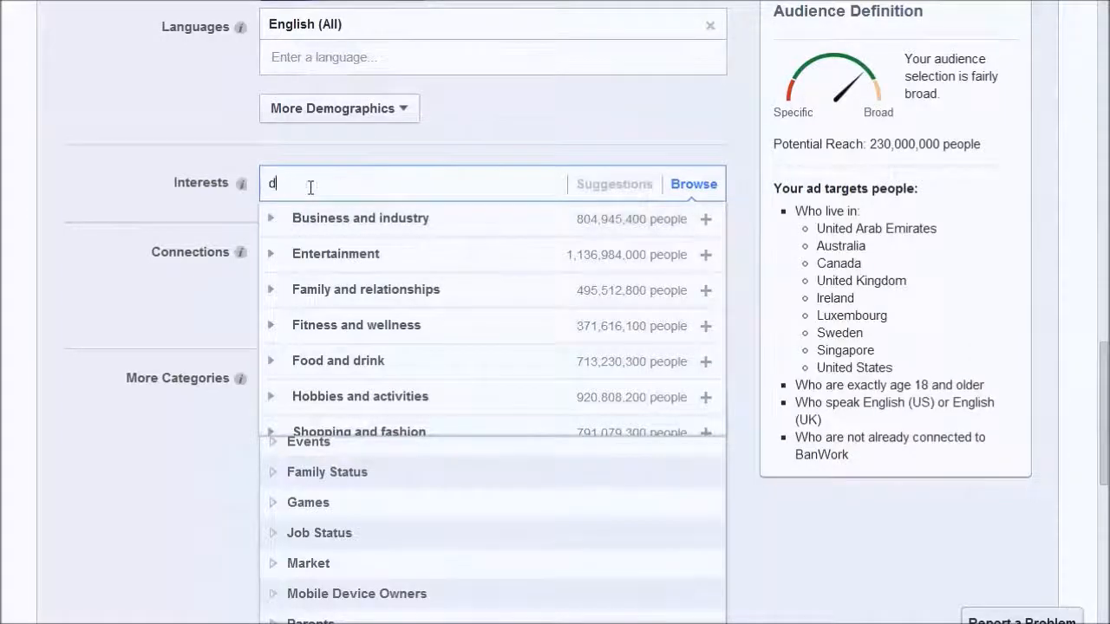
pyautogui.write('digital')
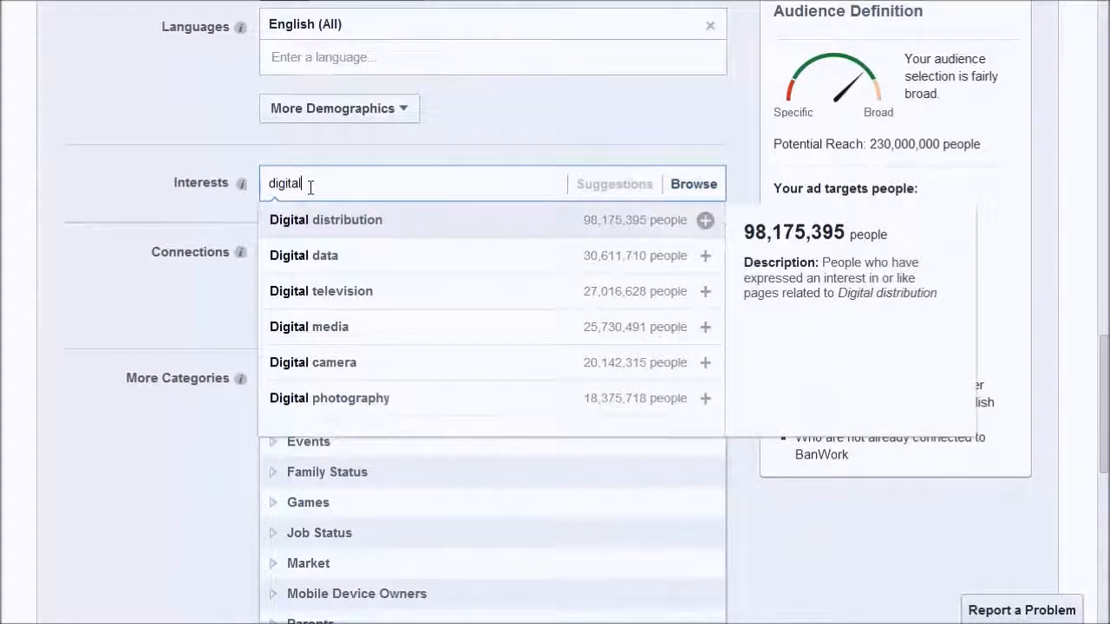
pyautogui.write(' mark')
pyautogui.click(368, 227)
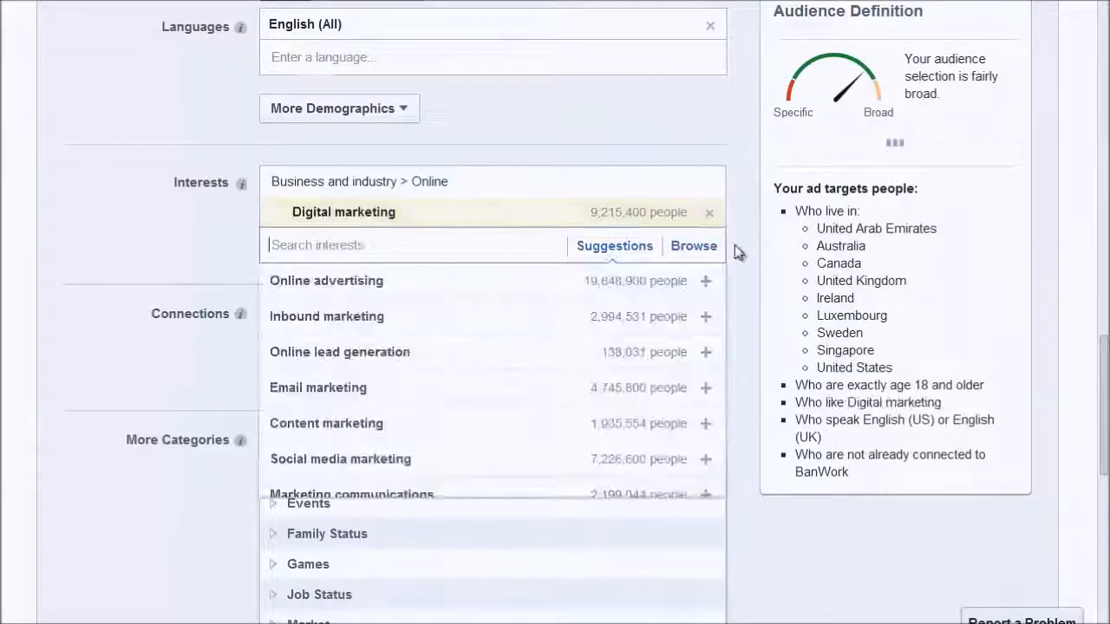
# Review the audience definition, comparing the Digital marketing interest's details with the full list of target countries
pyautogui.scroll(1, 874, 257)
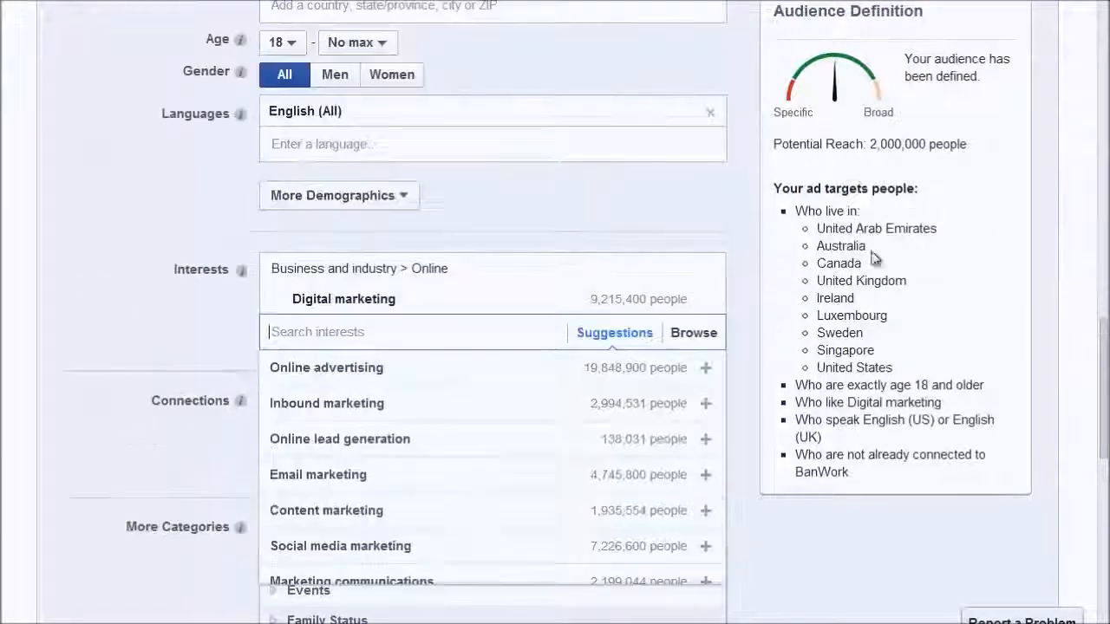
pyautogui.moveTo(691, 297)
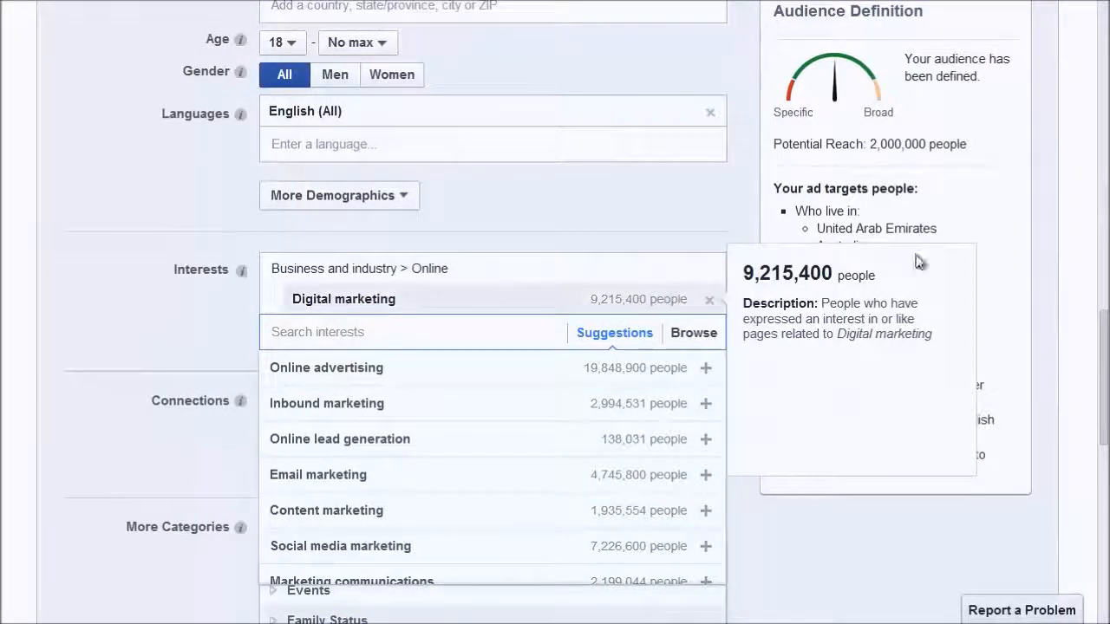
pyautogui.scroll(6, 854, 203)
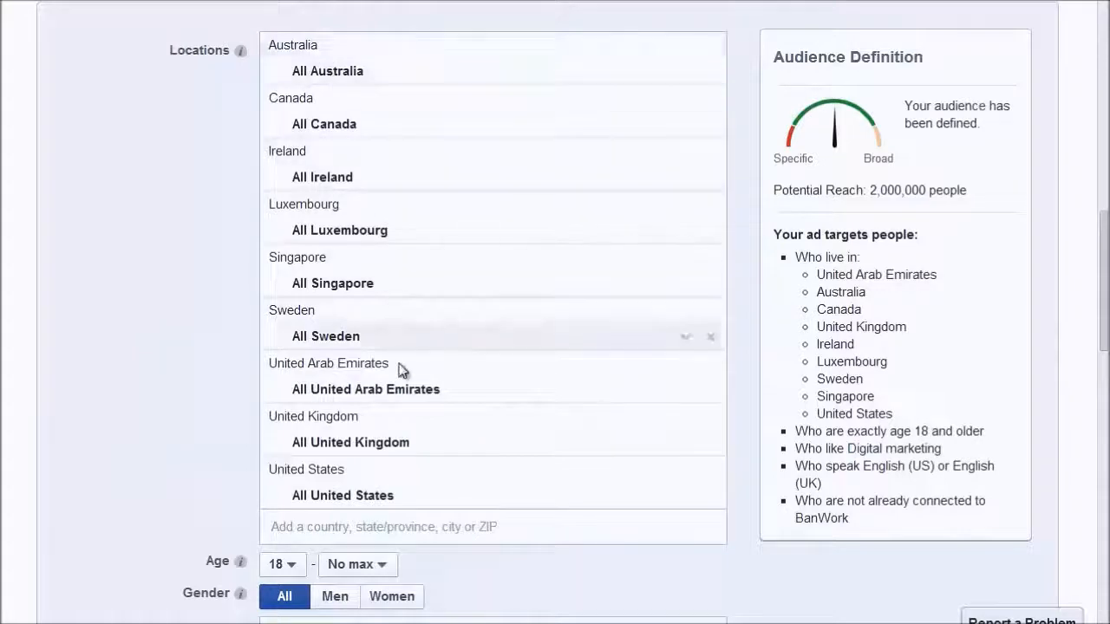
pyautogui.scroll(-6, 401, 370)
pyautogui.moveTo(595, 306)
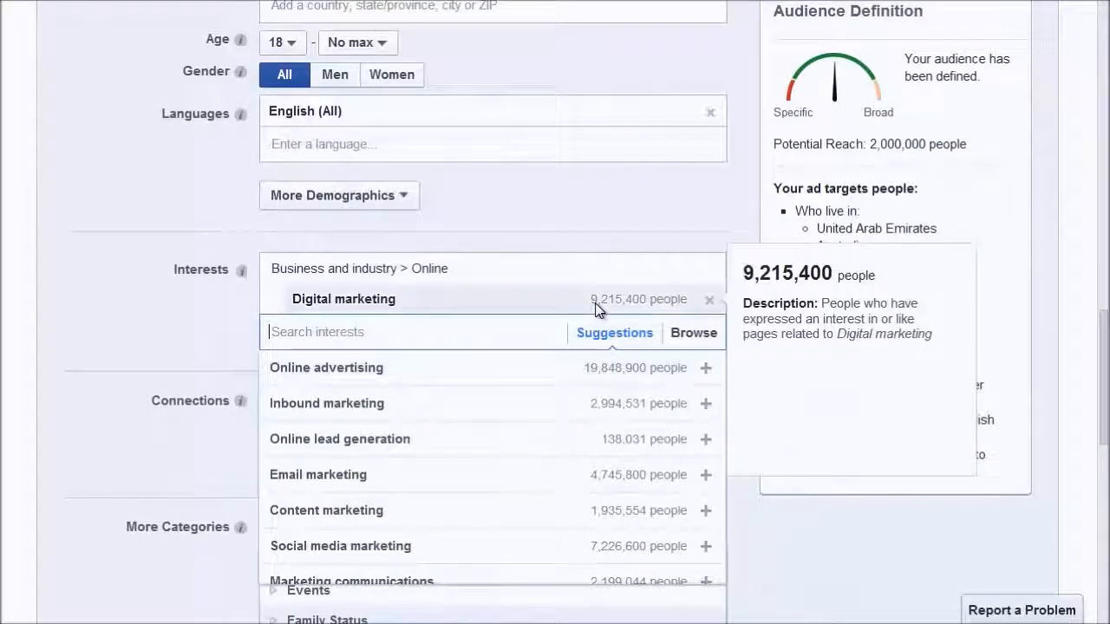
pyautogui.scroll(1, 359, 119)
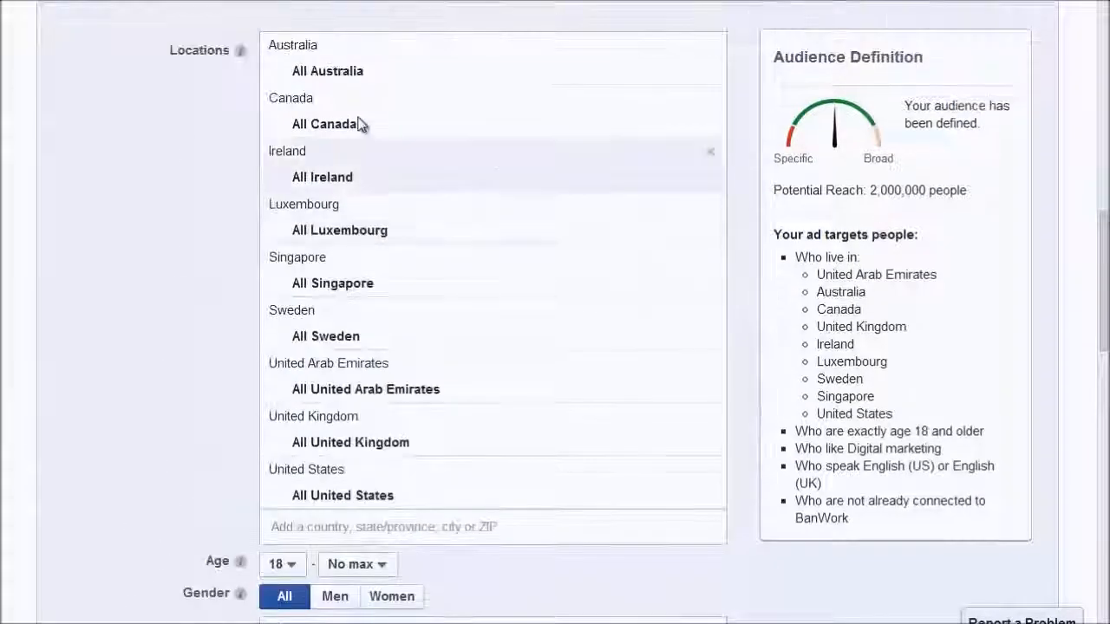
pyautogui.scroll(-2, 418, 369)
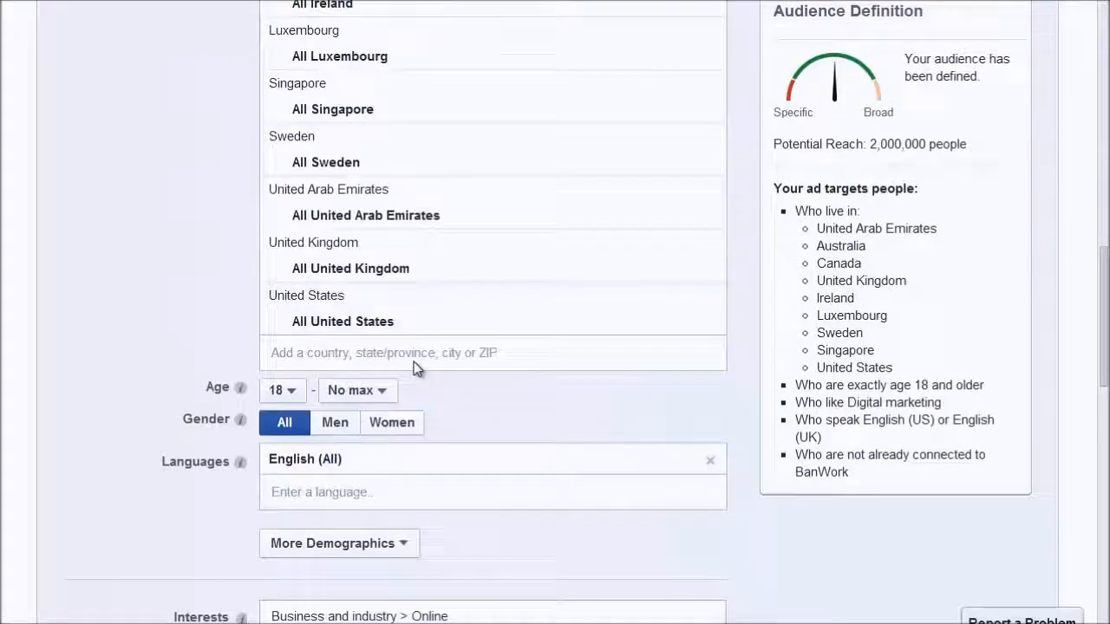
# Add Canada alongside United States in the ad's target locations
pyautogui.click(426, 353)
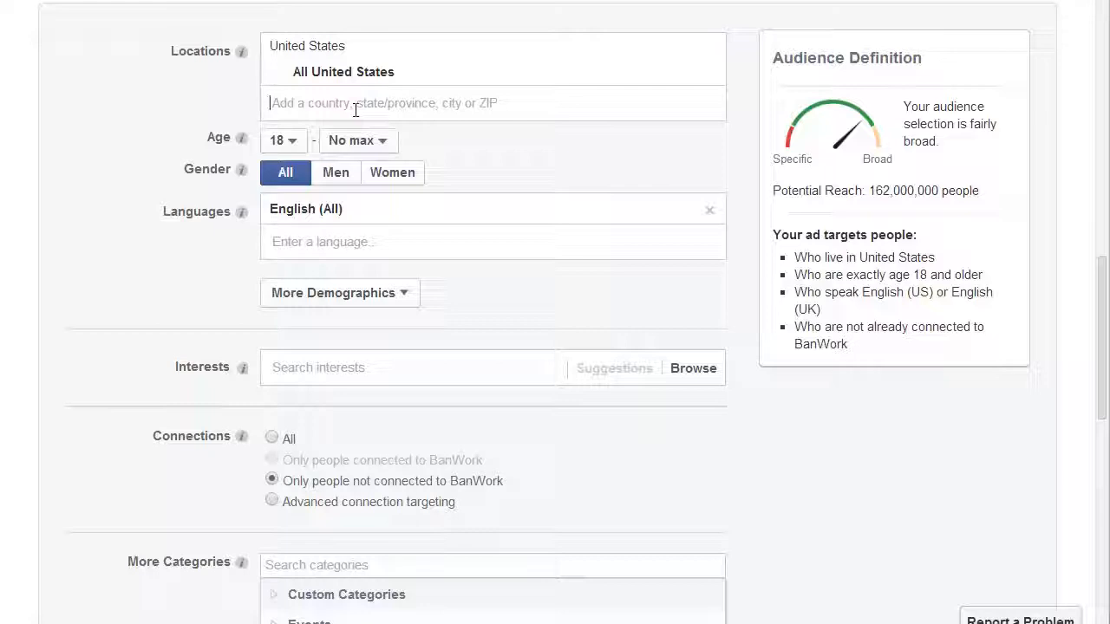
pyautogui.write('cana')
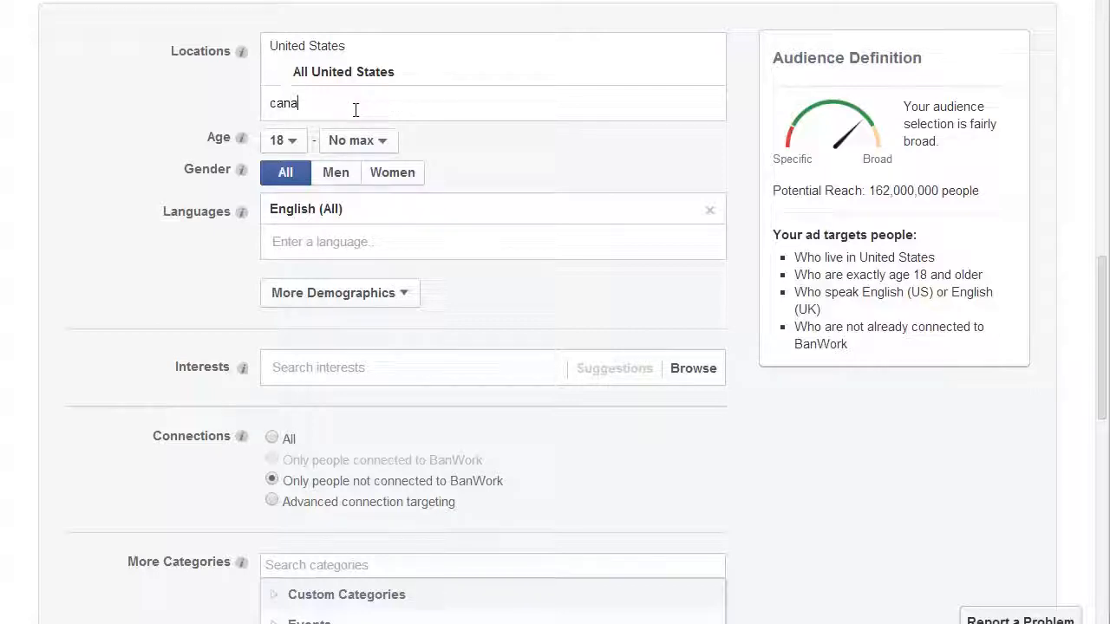
pyautogui.write('da')
pyautogui.click(336, 142)
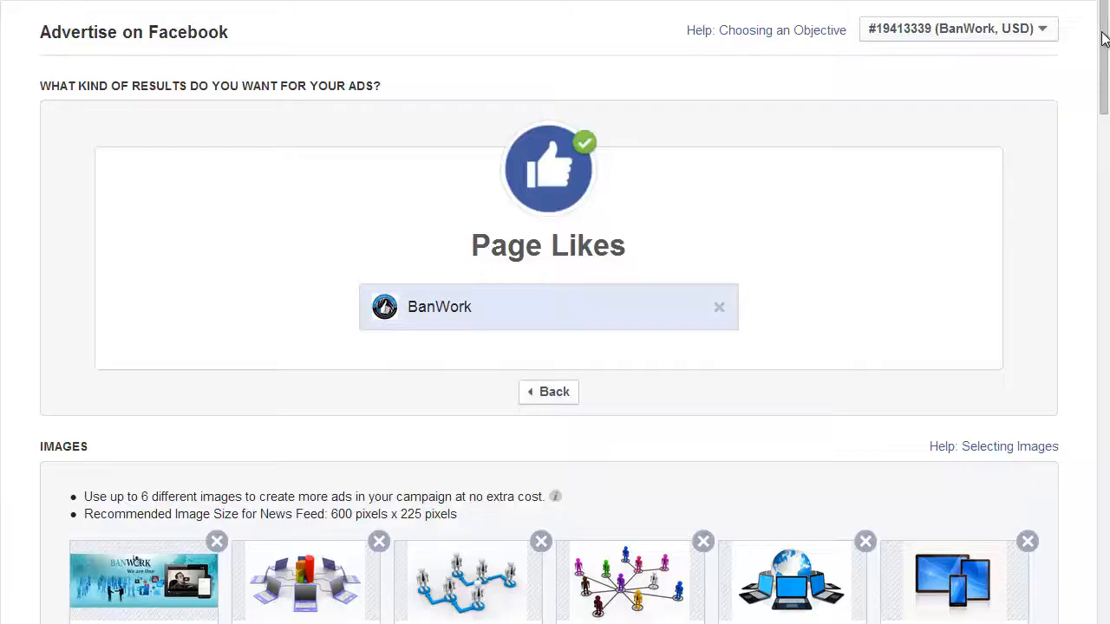
# Review the Page Likes campaign's images, headline, text and News Feed previews down to the advanced options
pyautogui.scroll(-1, 981, 75)
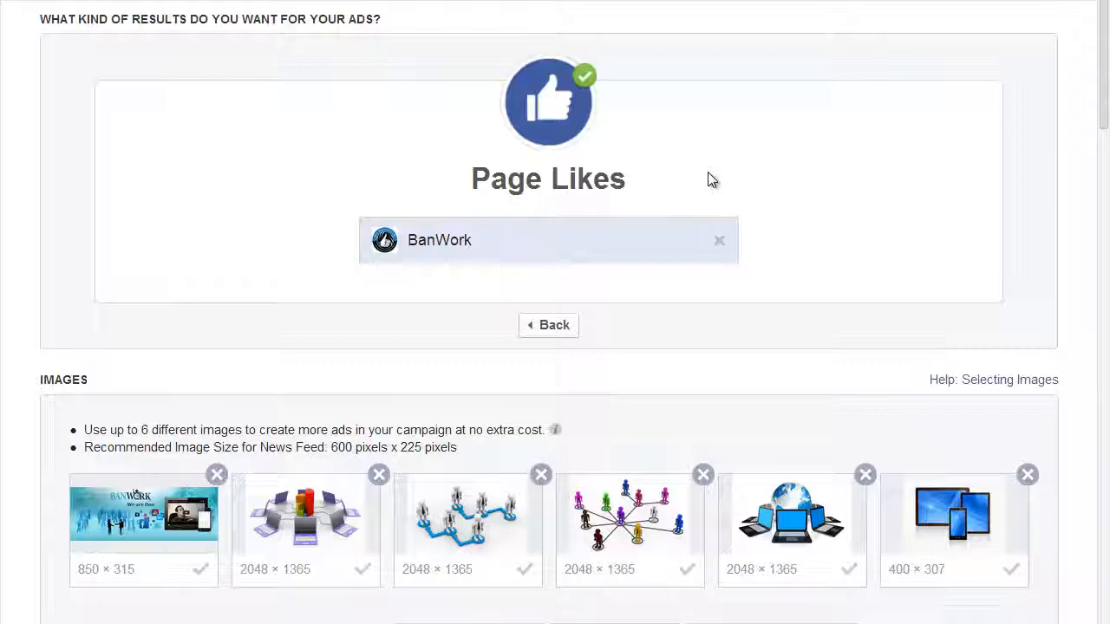
pyautogui.scroll(-3, 707, 179)
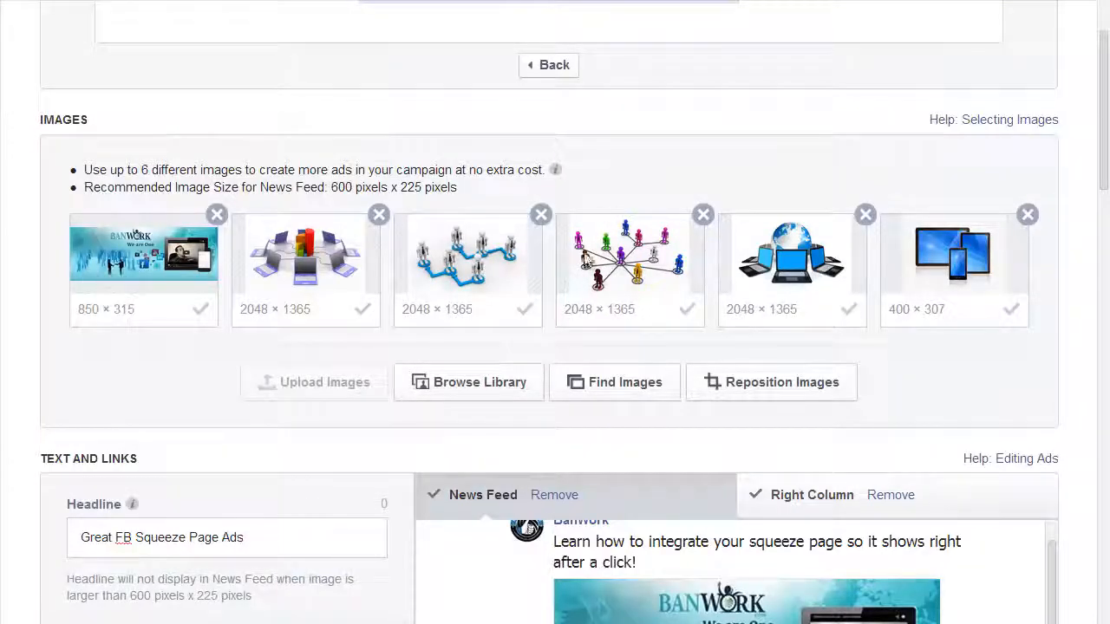
pyautogui.scroll(-3, 674, 216)
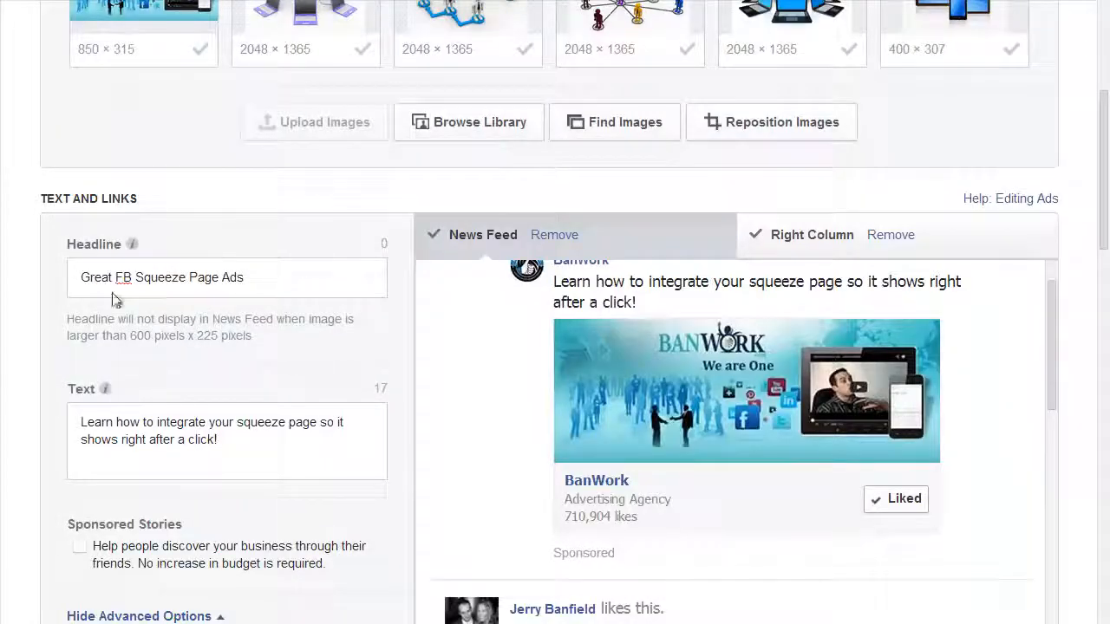
pyautogui.scroll(-2, 245, 275)
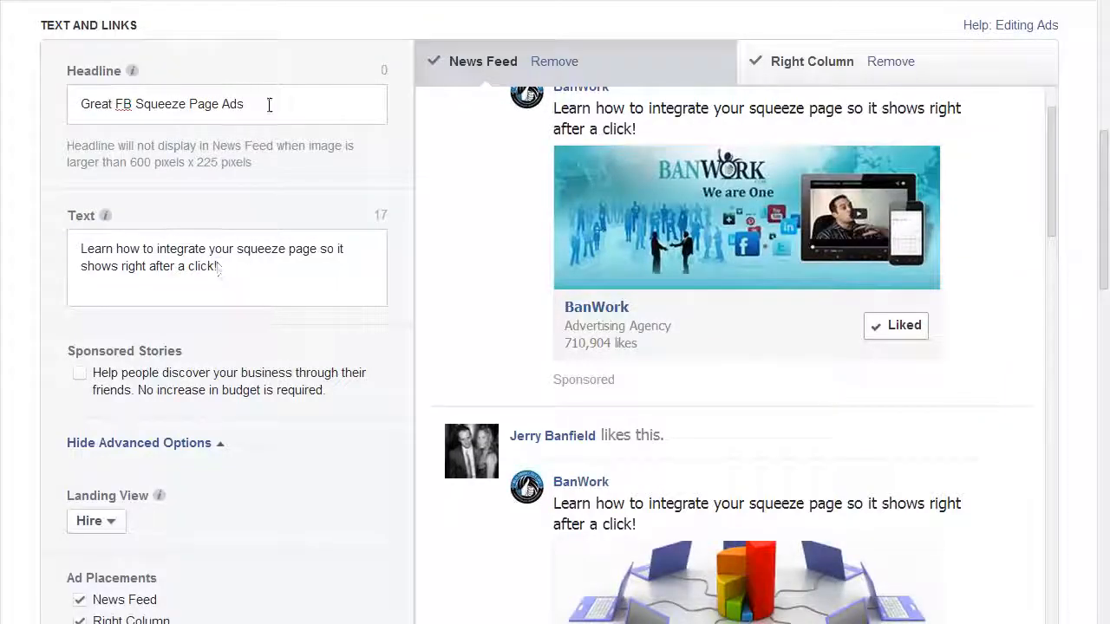
pyautogui.scroll(-2, 274, 130)
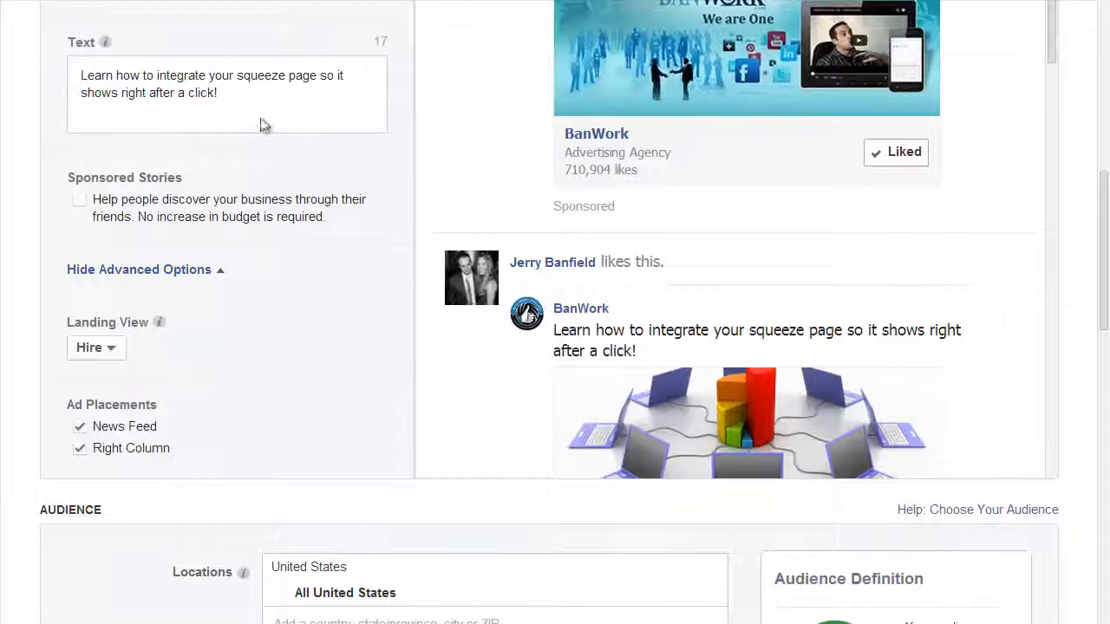
# Look through the available Landing View choices and select Hire for the ad
pyautogui.click(124, 349)
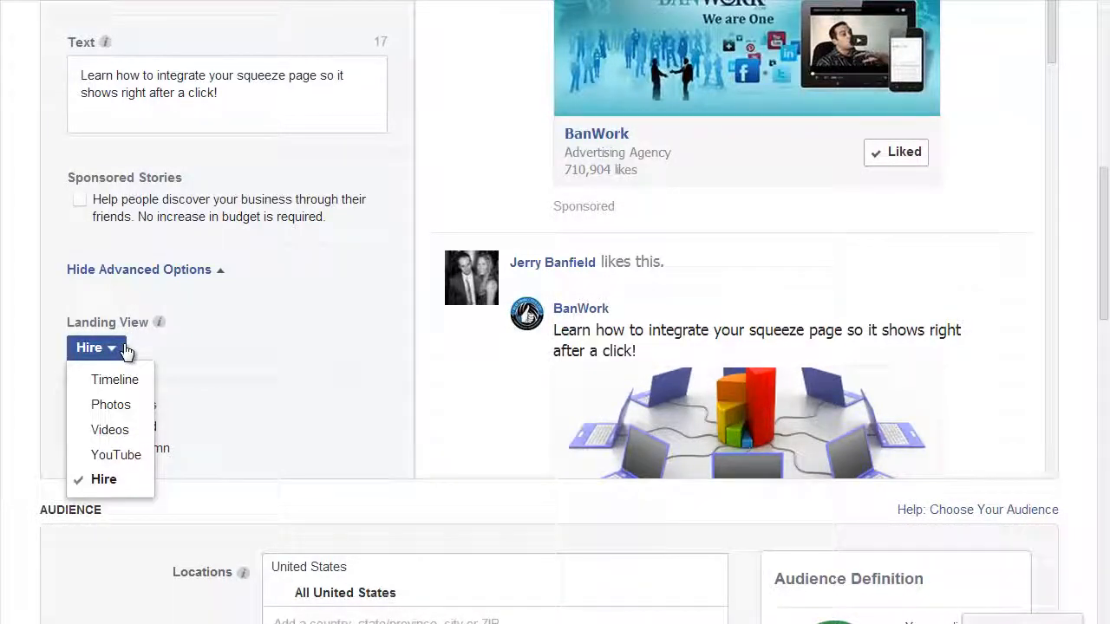
pyautogui.click(124, 350)
pyautogui.click(124, 350)
pyautogui.click(103, 482)
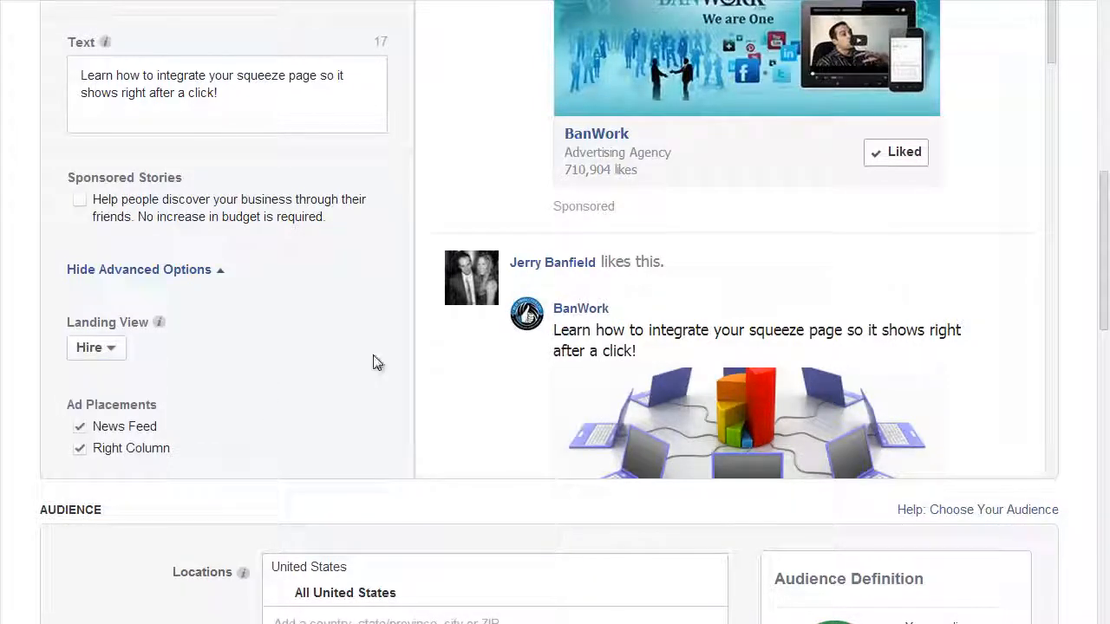
pyautogui.scroll(15, 373, 357)
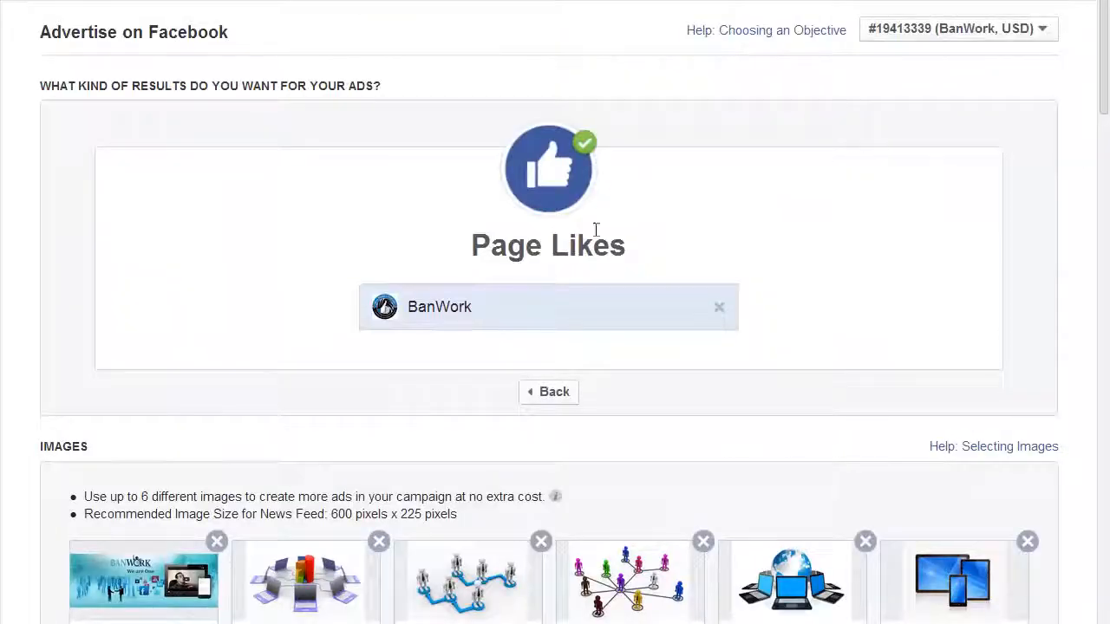
# Look through the ad's Landing View choices again and keep Hire selected
pyautogui.scroll(-7, 520, 304)
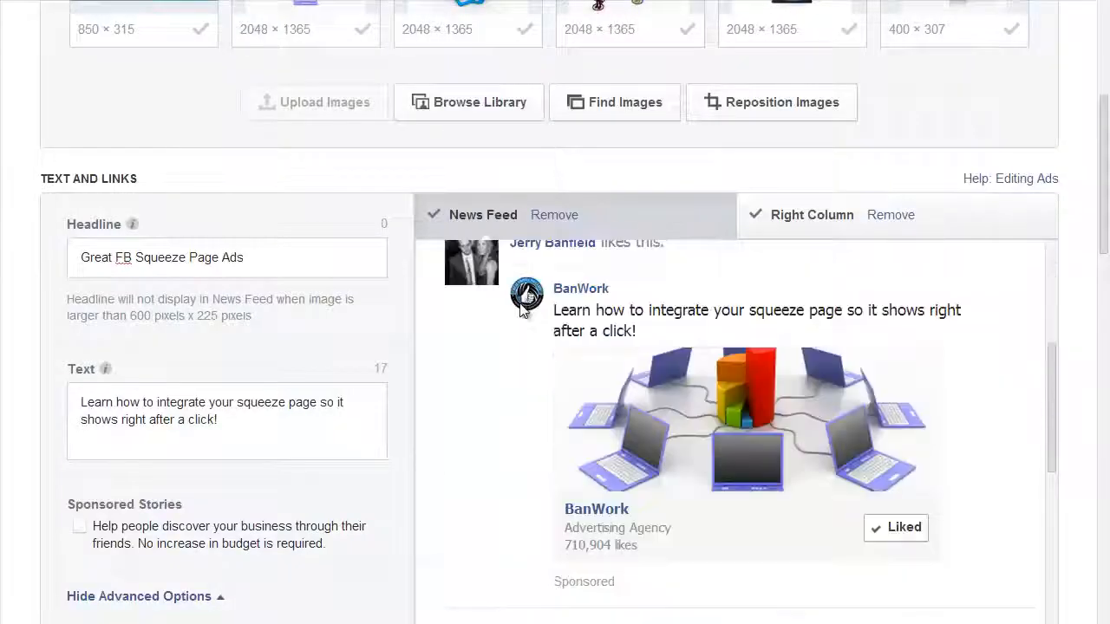
pyautogui.scroll(-4, 345, 317)
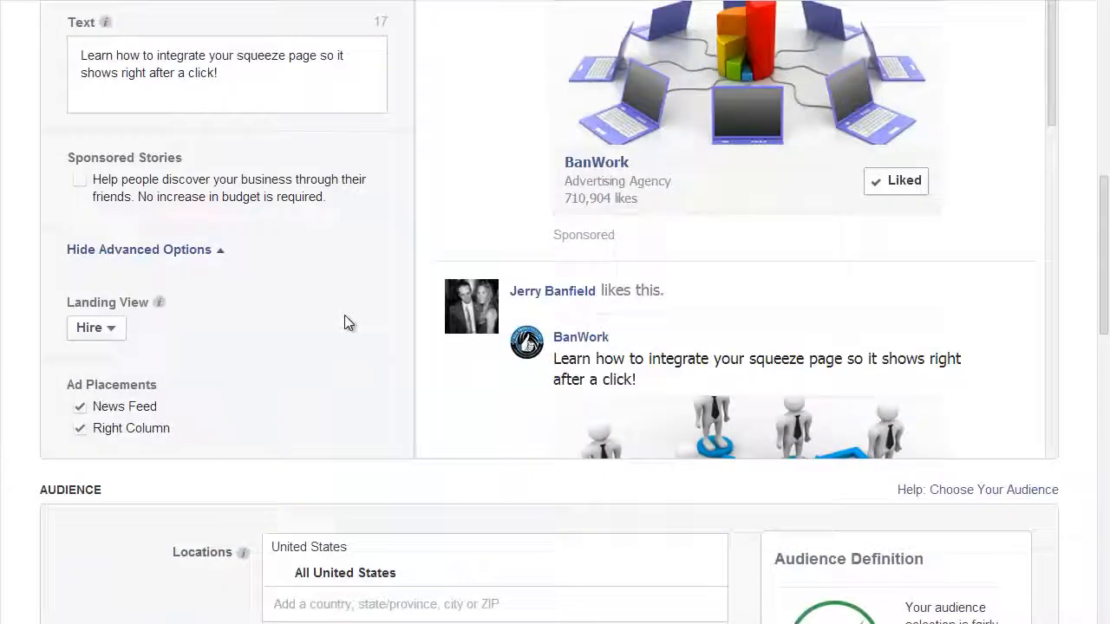
pyautogui.click(109, 330)
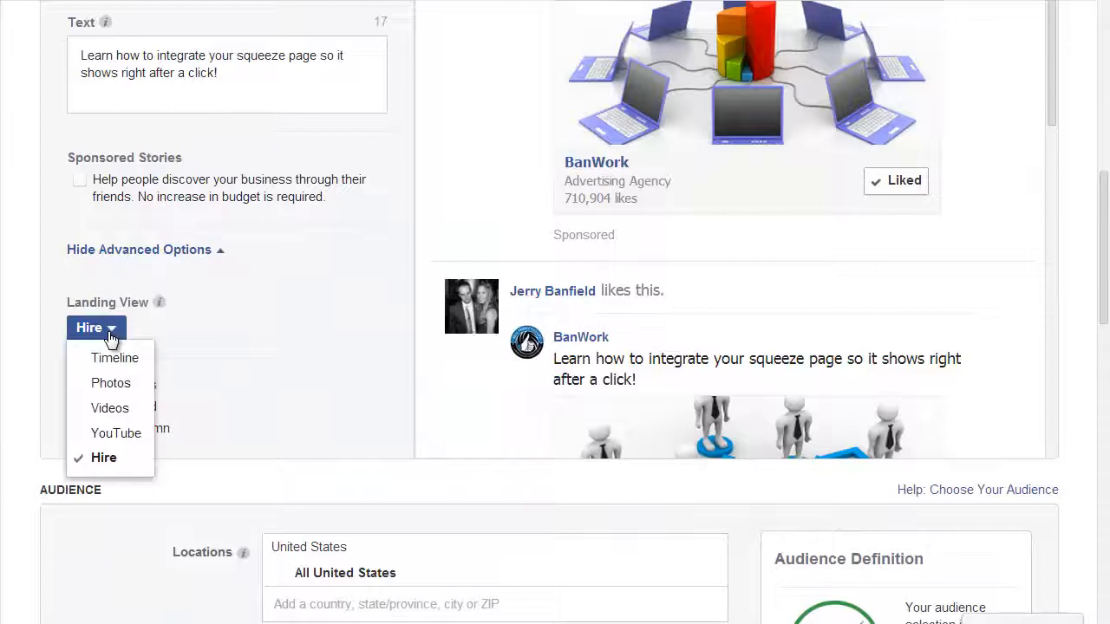
pyautogui.click(101, 456)
pyautogui.click(100, 330)
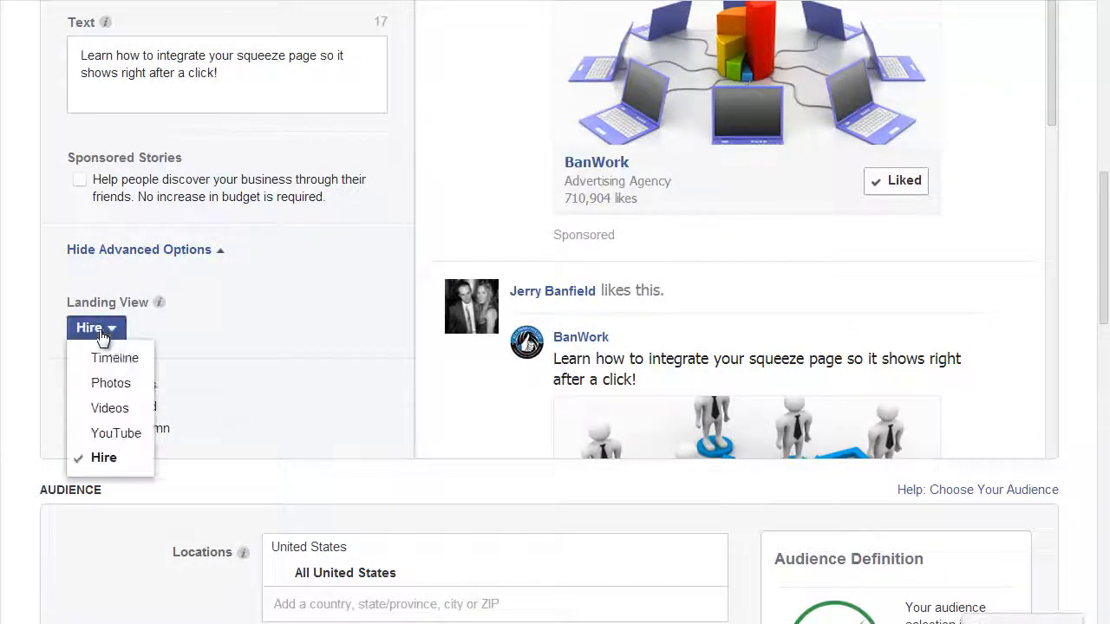
pyautogui.click(102, 457)
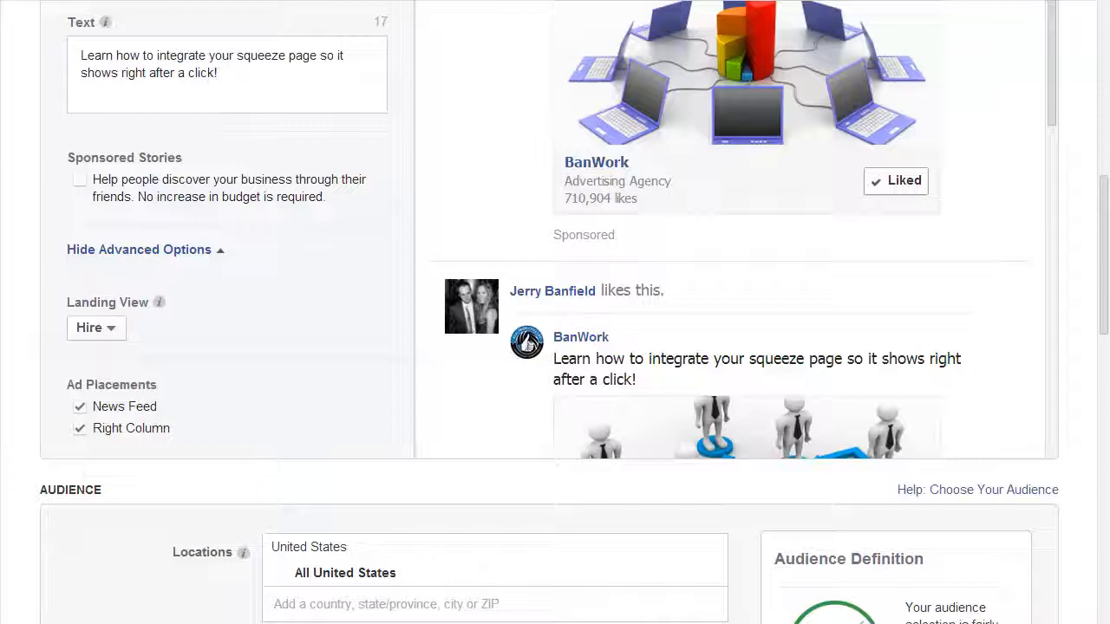
# Open BanWork's Hire page in a new browser tab to view where the ad lands
pyautogui.hotkey('ctrl', 't')
pyautogui.write('iban')
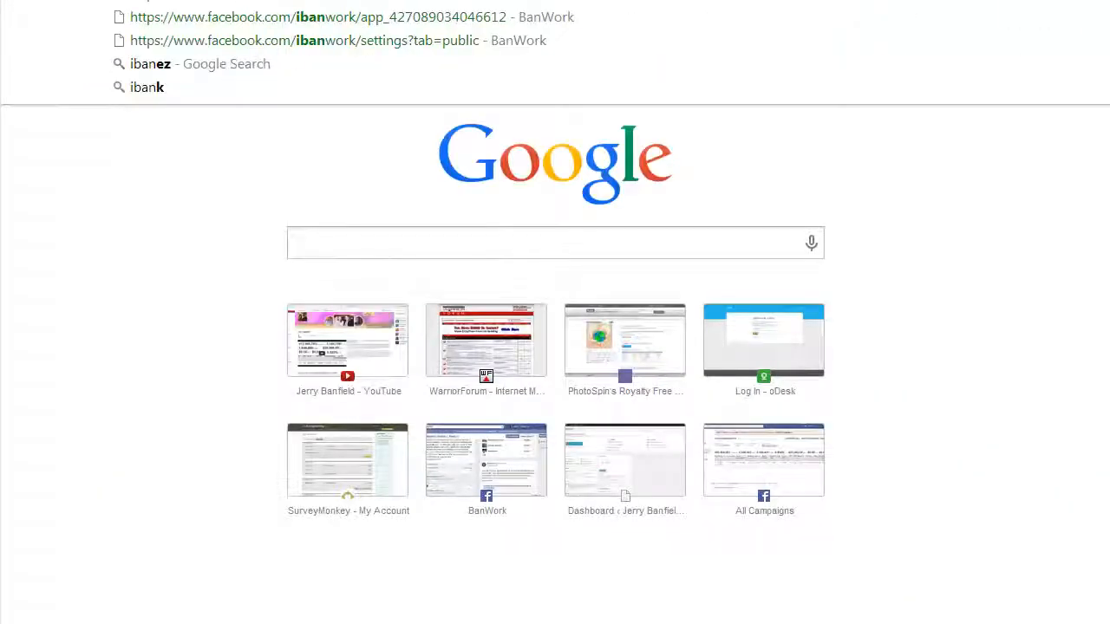
pyautogui.click(375, 32)
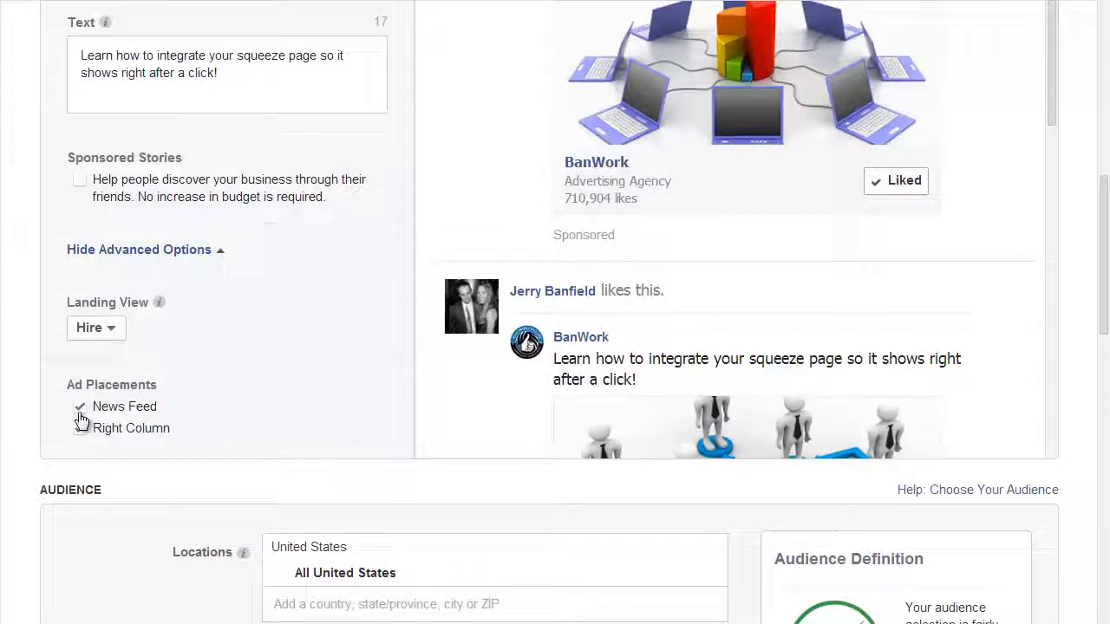
# Check the ad placements and compare the Right Column ad previews with the News Feed previews
pyautogui.click(80, 425)
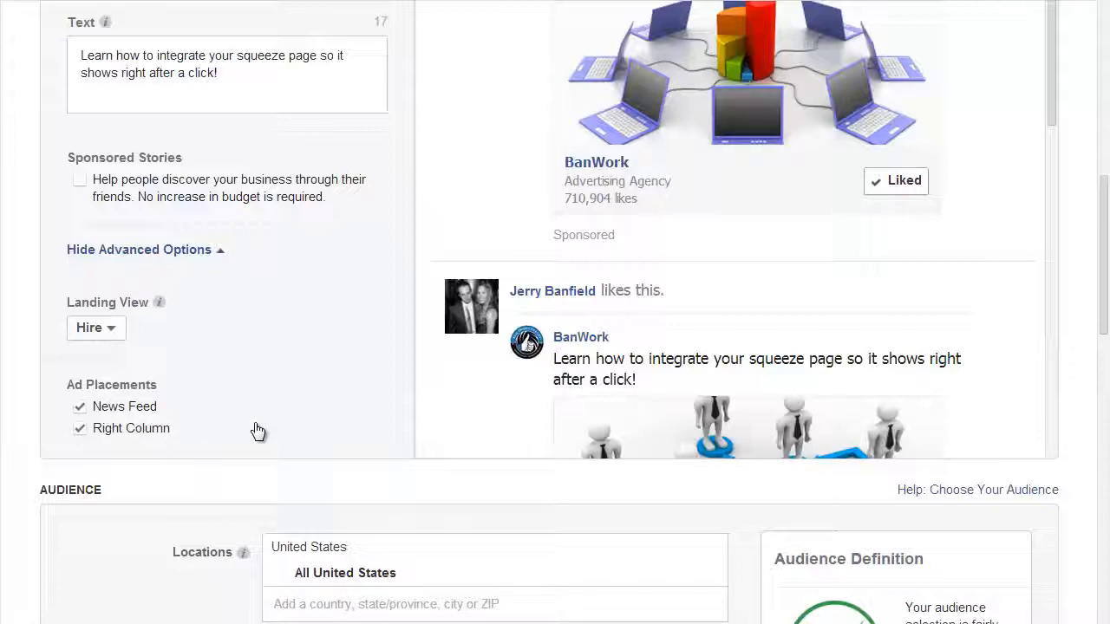
pyautogui.scroll(5, 796, 200)
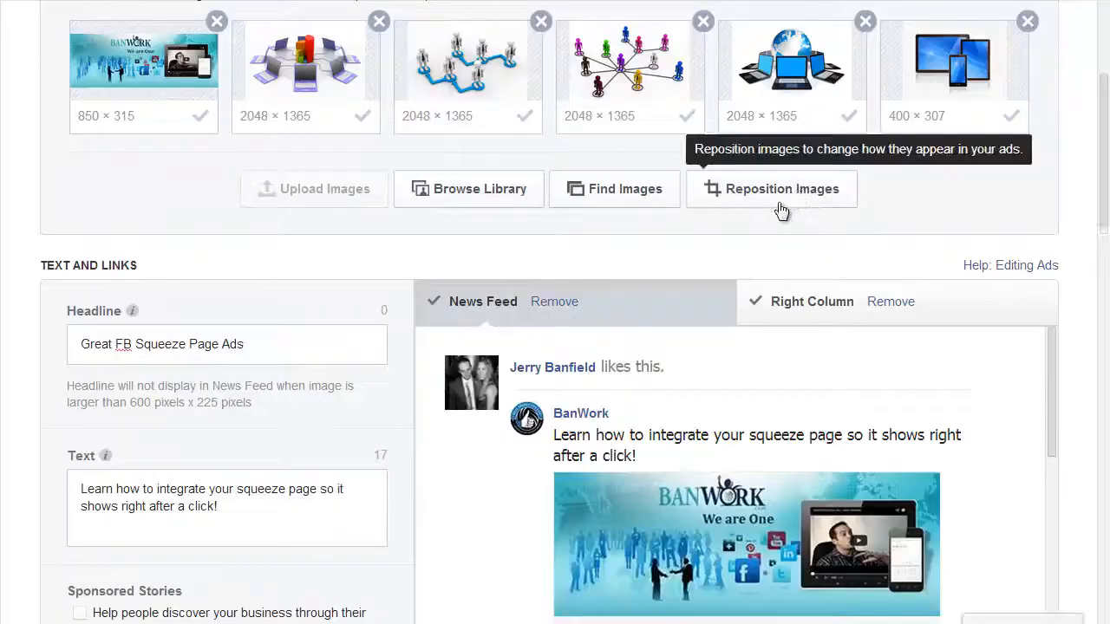
pyautogui.click(804, 316)
pyautogui.scroll(-3, 595, 367)
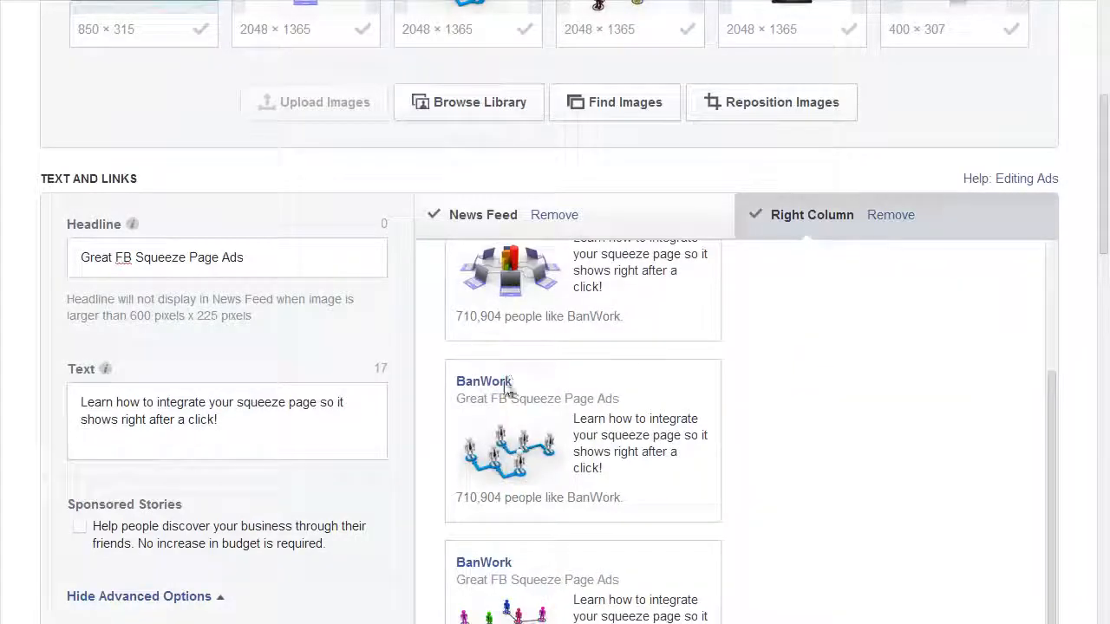
pyautogui.scroll(-5, 650, 347)
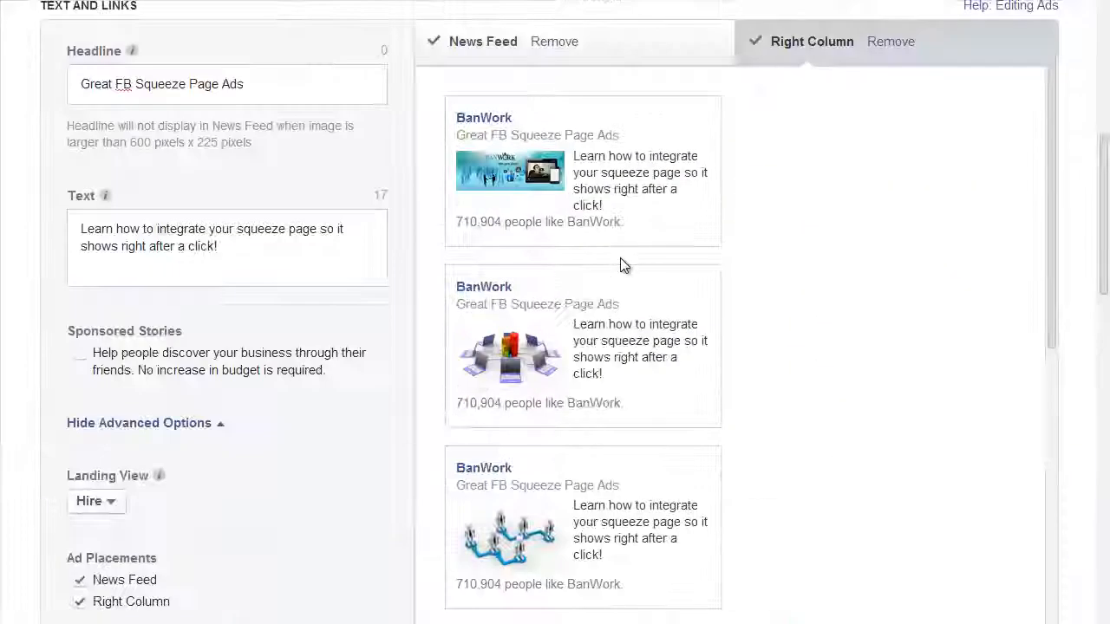
pyautogui.click(491, 42)
pyautogui.scroll(-2, 659, 330)
pyautogui.scroll(-3, 668, 336)
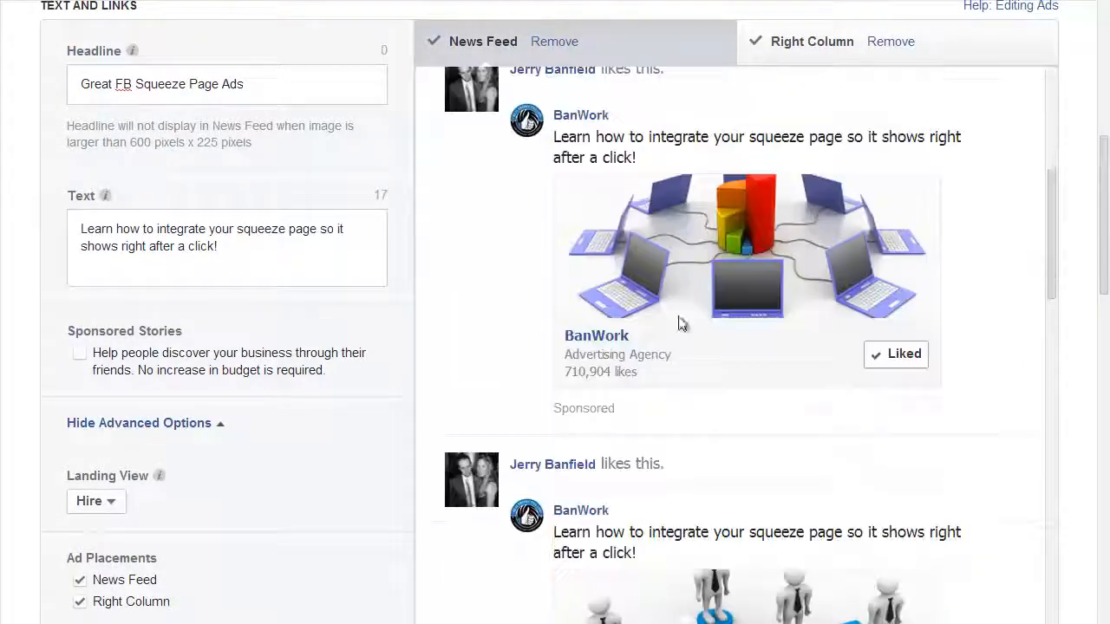
# Review the ad's placements, audience, campaign budget, schedule and bidding settings, and return to the start of the form
pyautogui.scroll(-3, 448, 322)
pyautogui.scroll(-3, 368, 382)
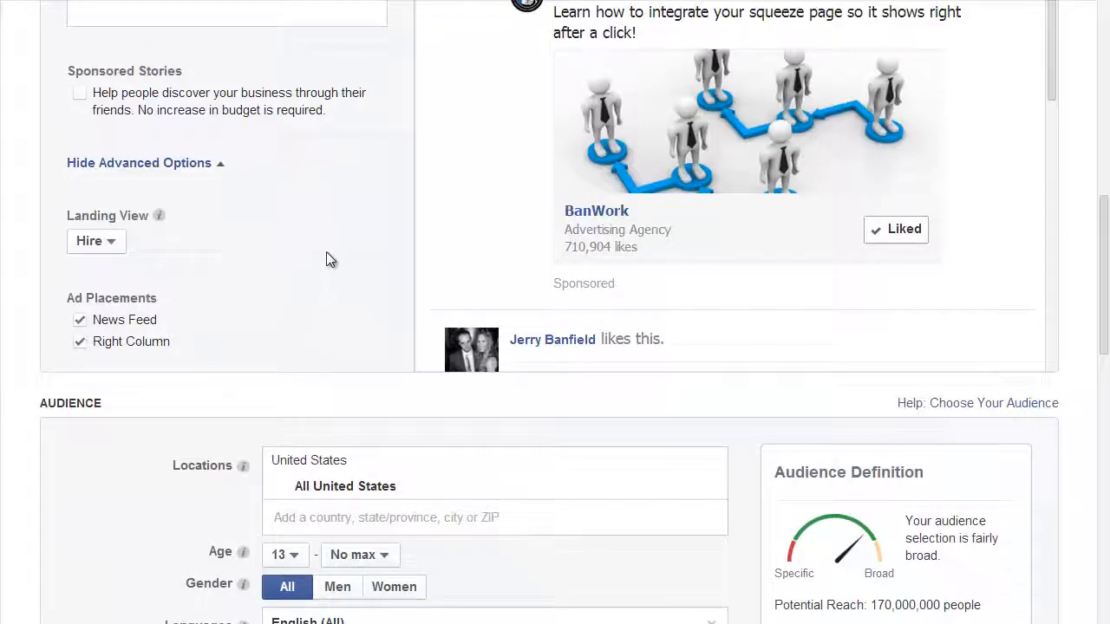
pyautogui.scroll(-3, 347, 334)
pyautogui.scroll(-7, 468, 251)
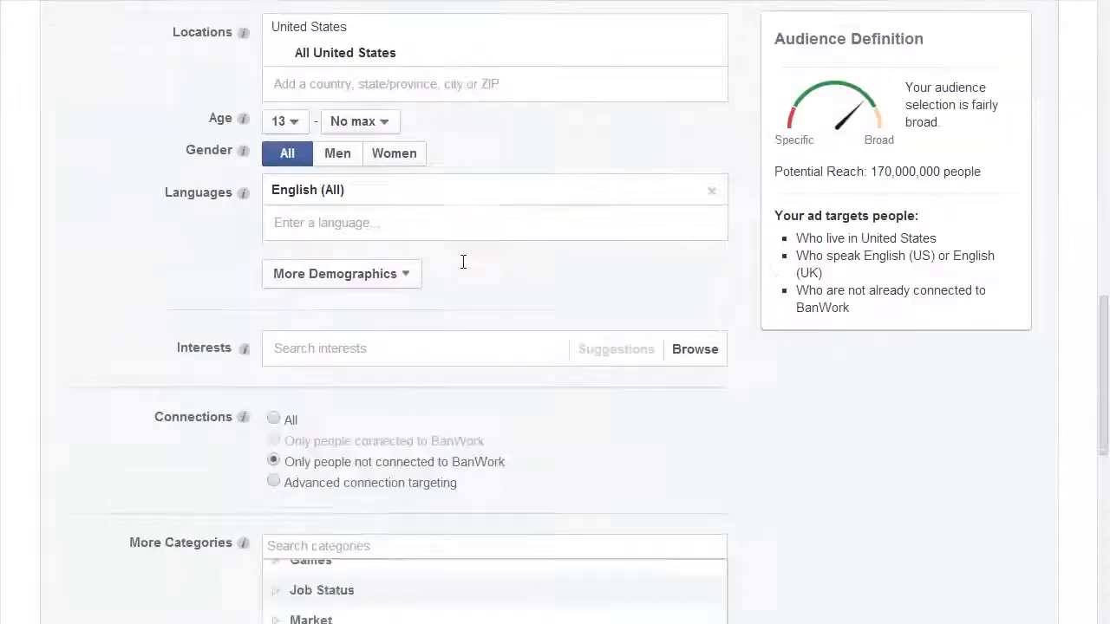
pyautogui.scroll(-3, 347, 459)
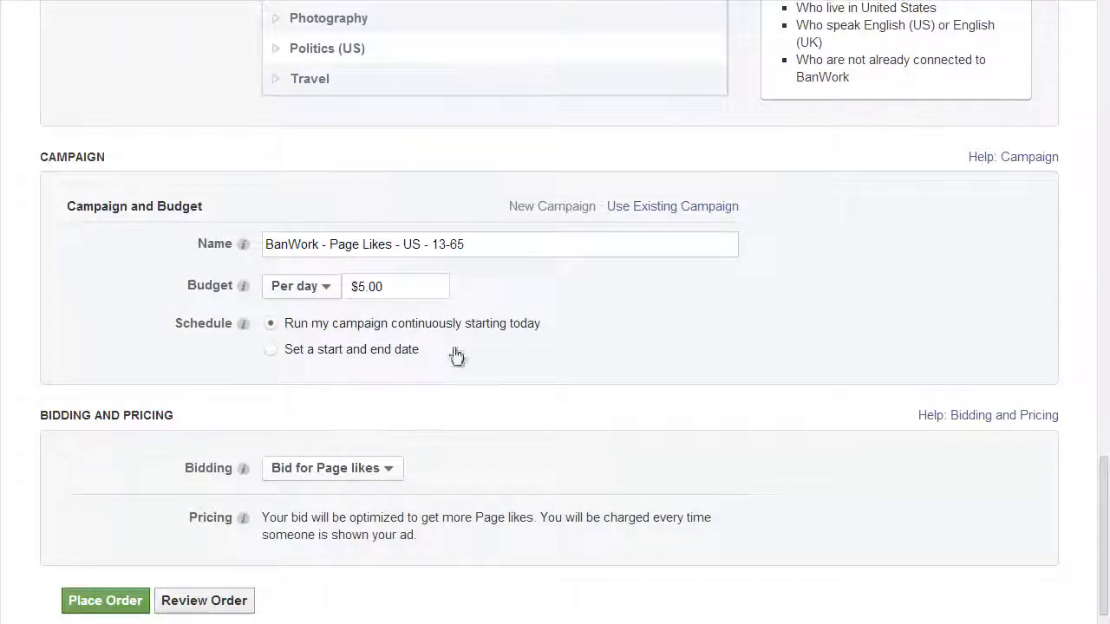
pyautogui.scroll(8, 476, 382)
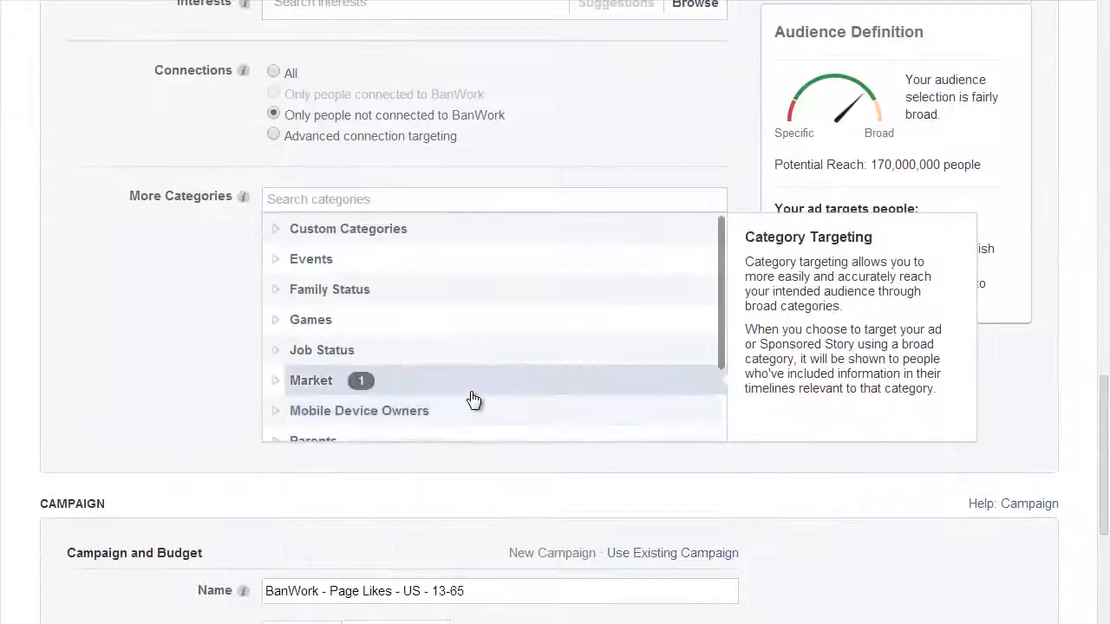
pyautogui.scroll(20, 228, 173)
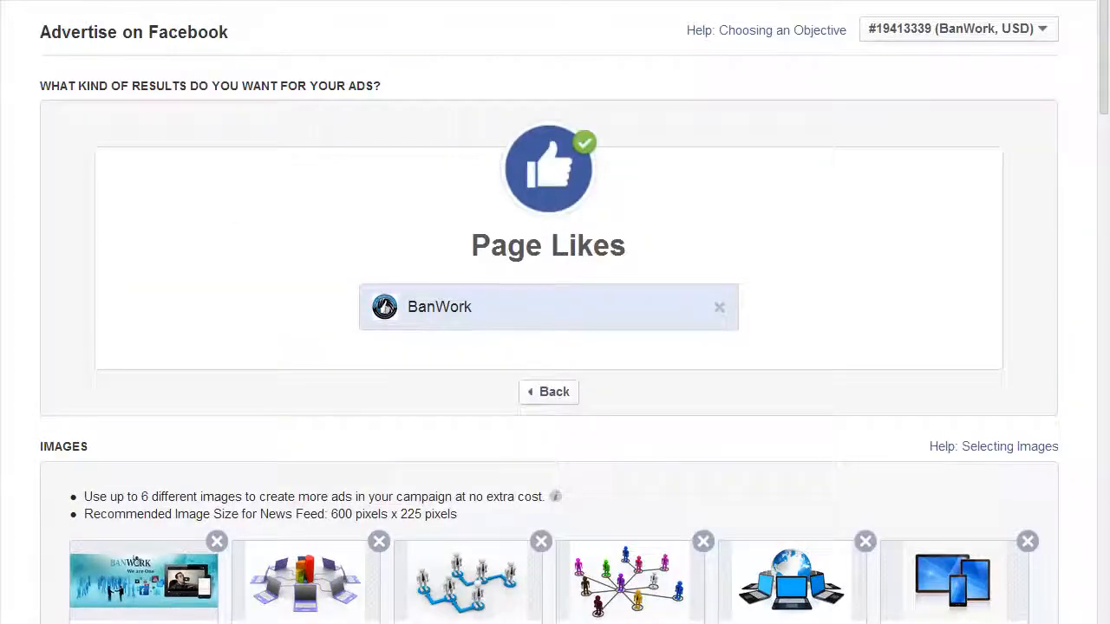
pyautogui.write('ads')
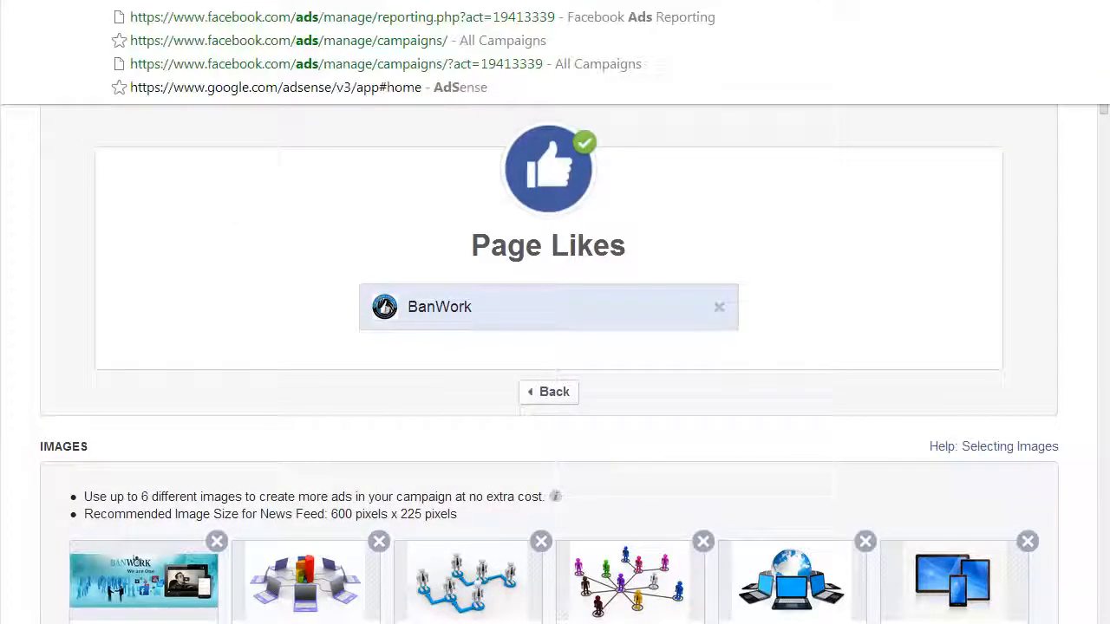
pyautogui.click(220, 42)
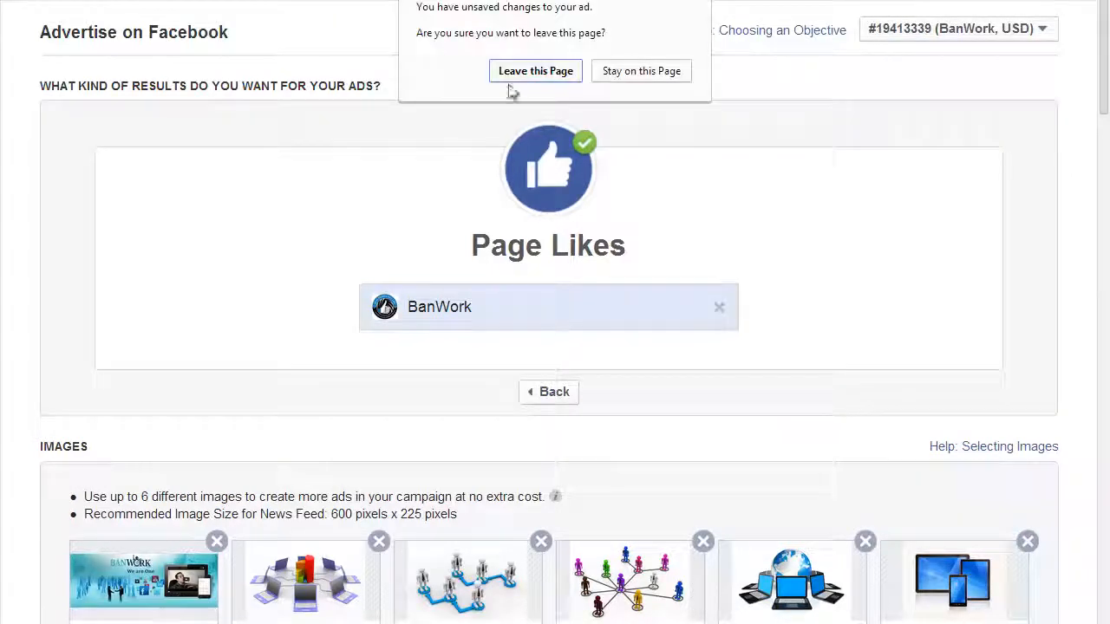
pyautogui.click(631, 74)
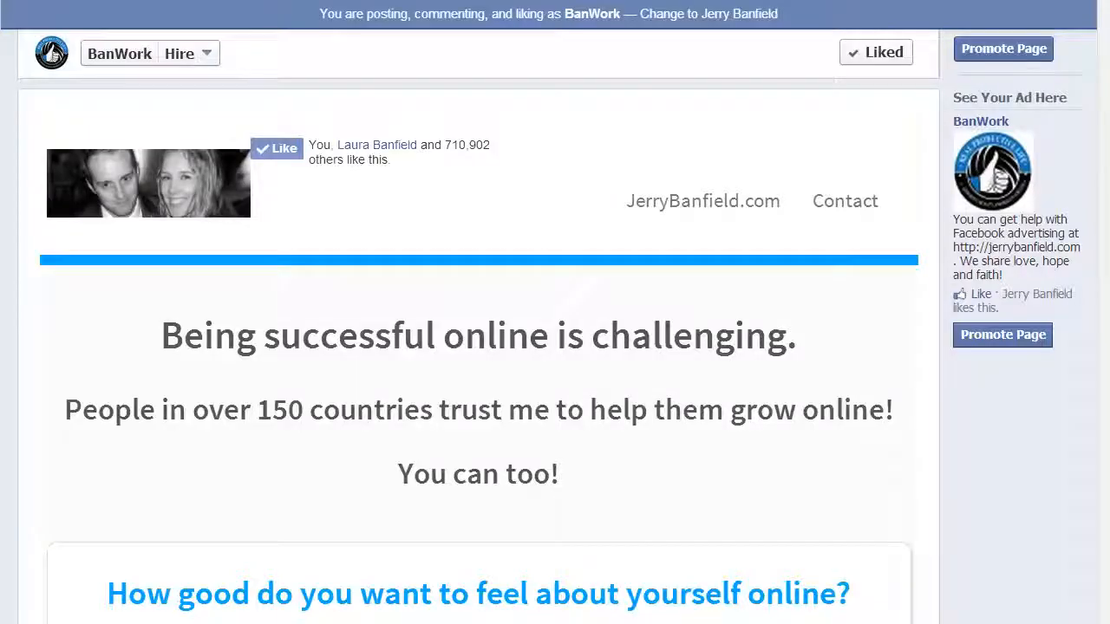
# Switch to Facebook Power Editor and download the preselected ad account with all campaigns from the start of time
pyautogui.write('fa')
pyautogui.click(291, 4)
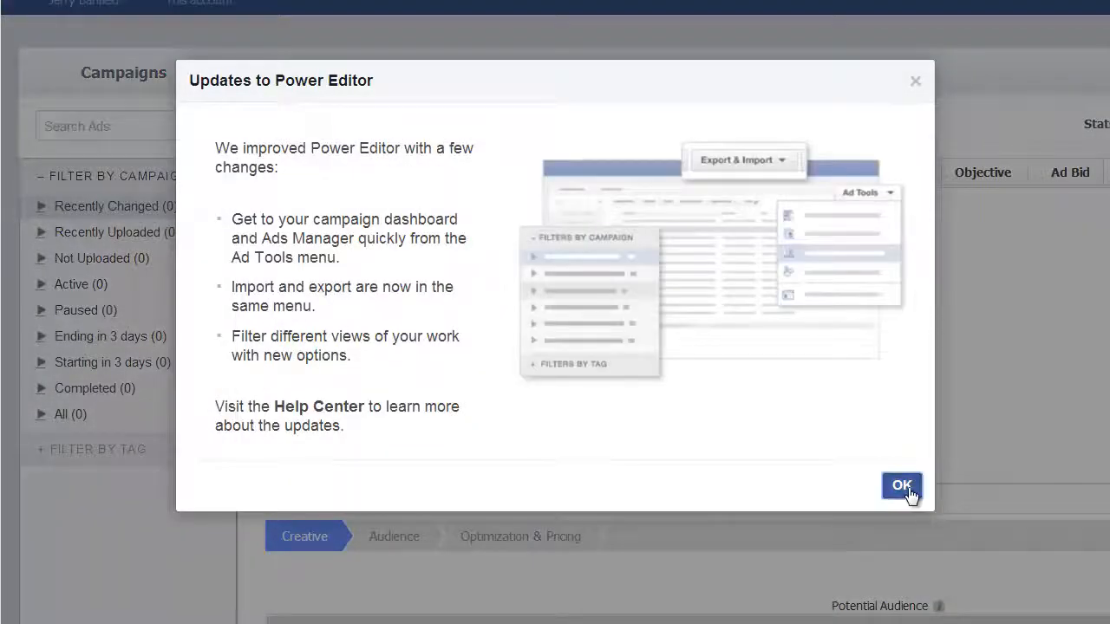
pyautogui.click(908, 490)
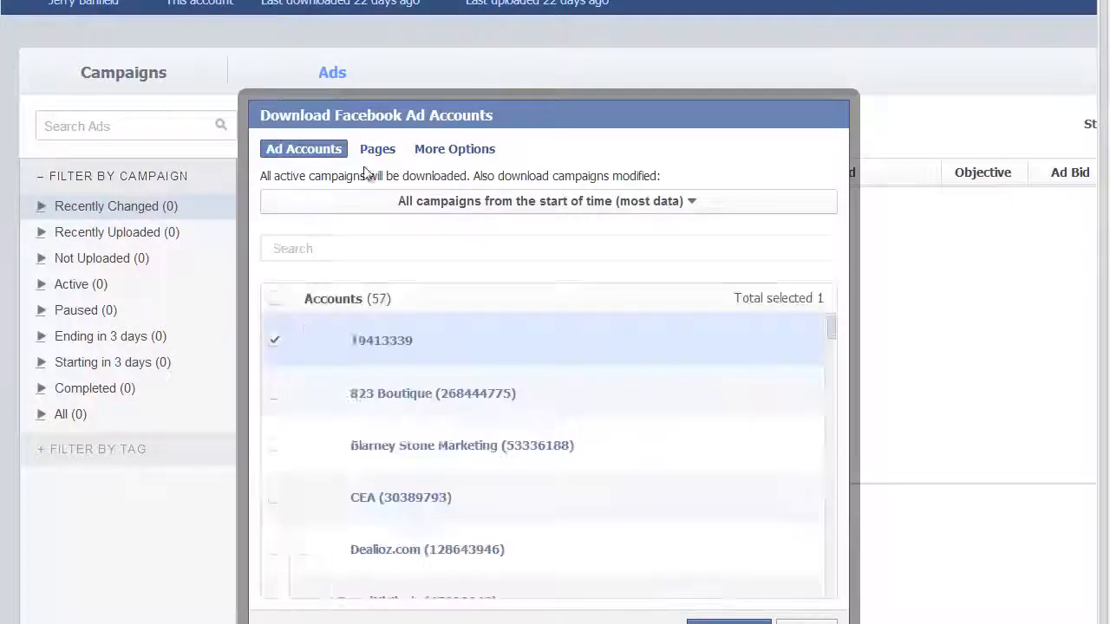
pyautogui.click(726, 620)
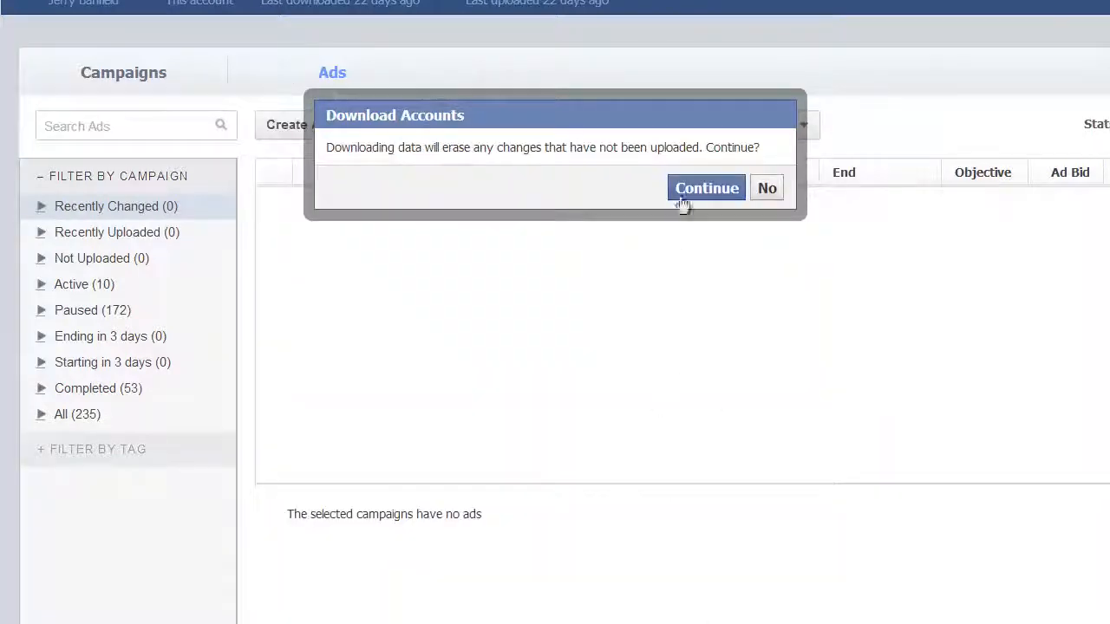
pyautogui.click(689, 188)
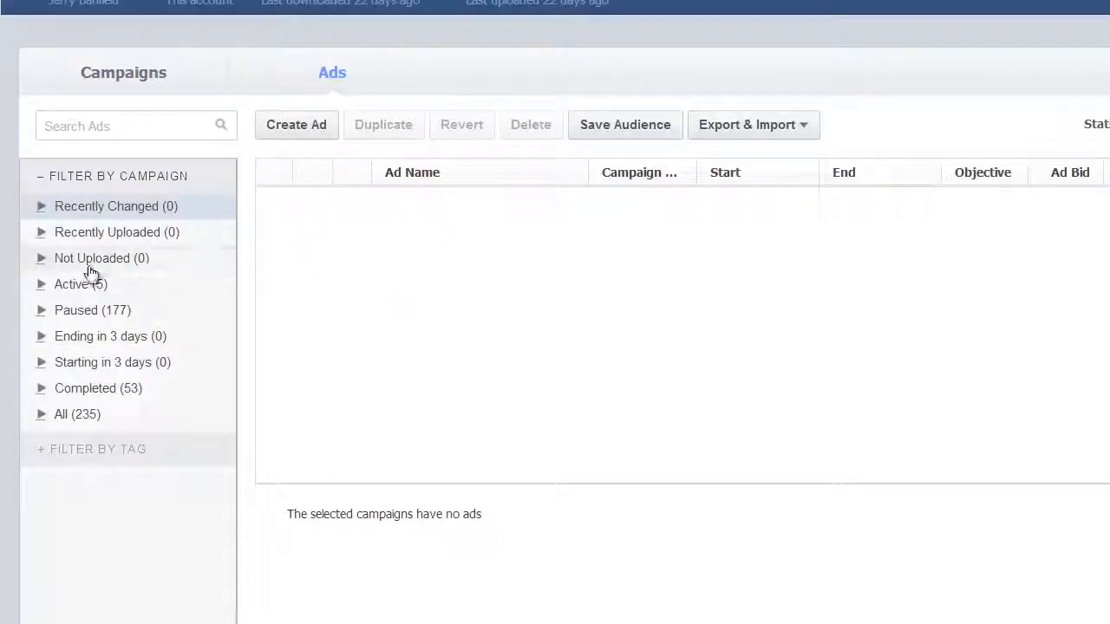
# List the active campaigns and select every ad in the BanWork Love All Power campaign
pyautogui.click(41, 284)
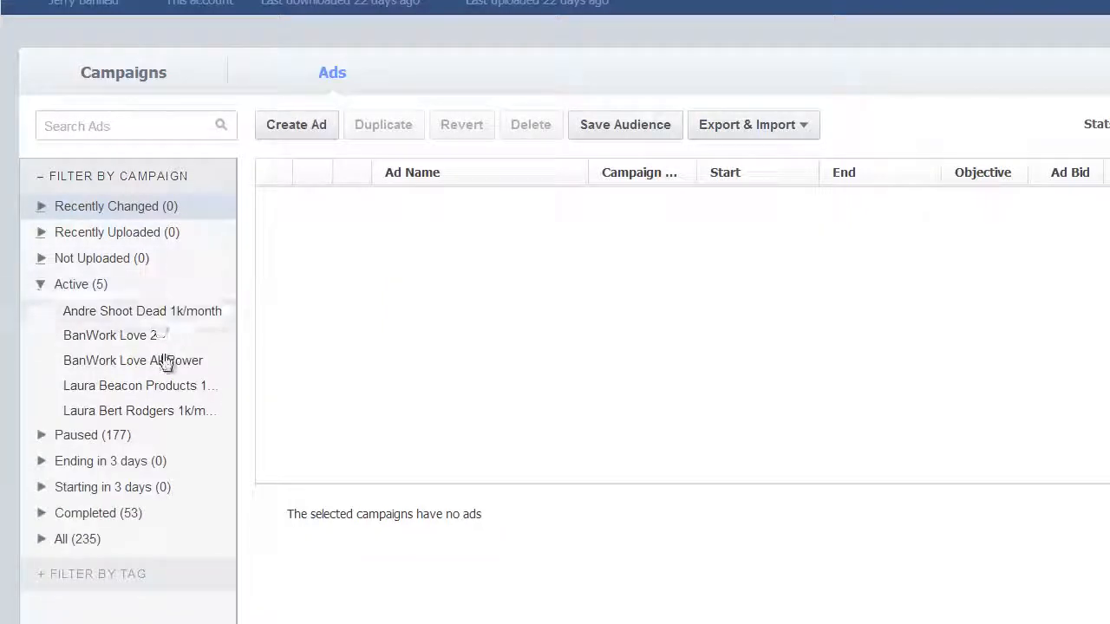
pyautogui.click(118, 363)
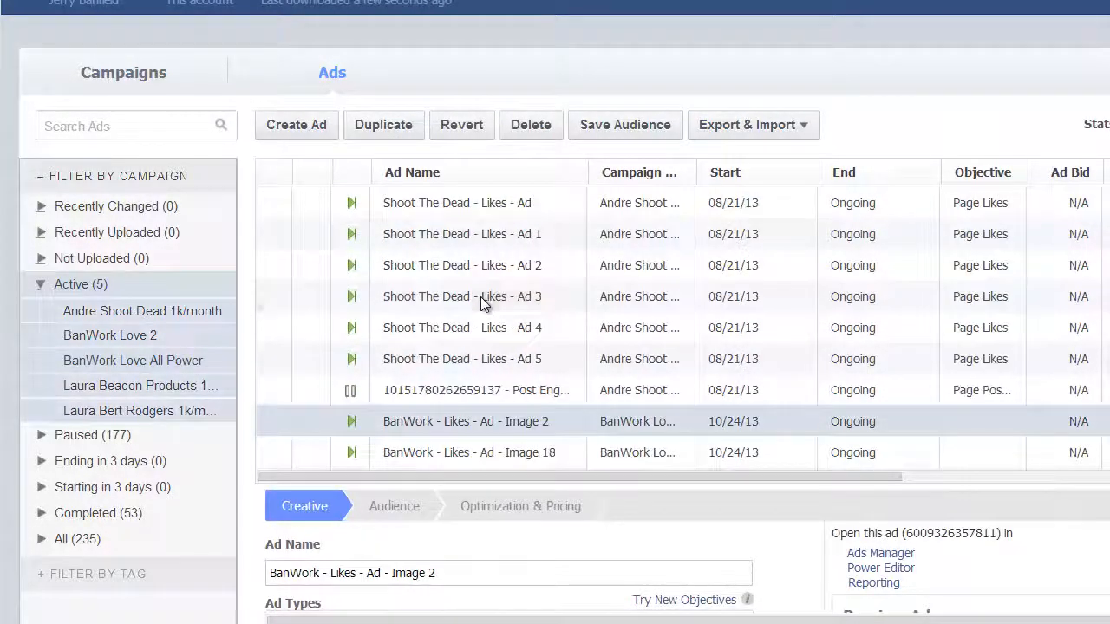
pyautogui.click(480, 297)
pyautogui.click(137, 340)
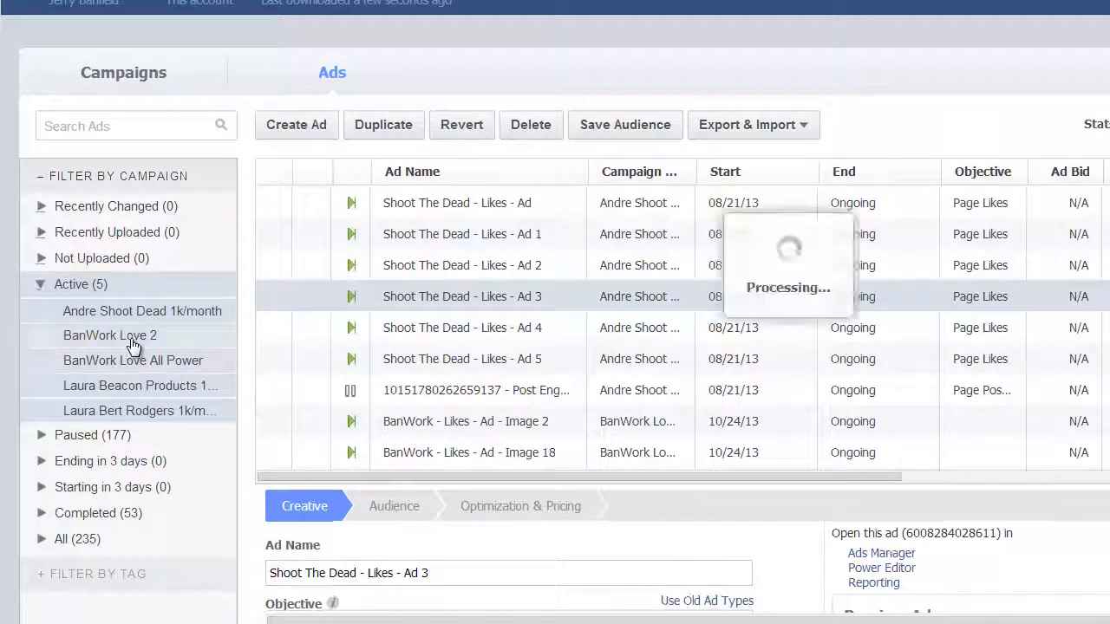
pyautogui.click(151, 368)
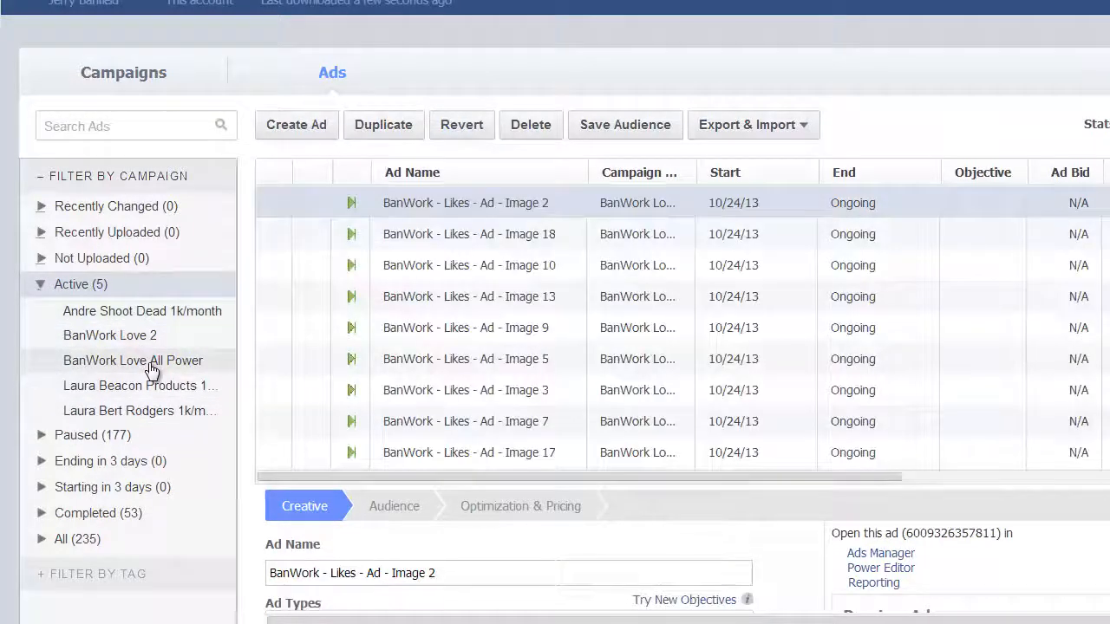
pyautogui.click(510, 279)
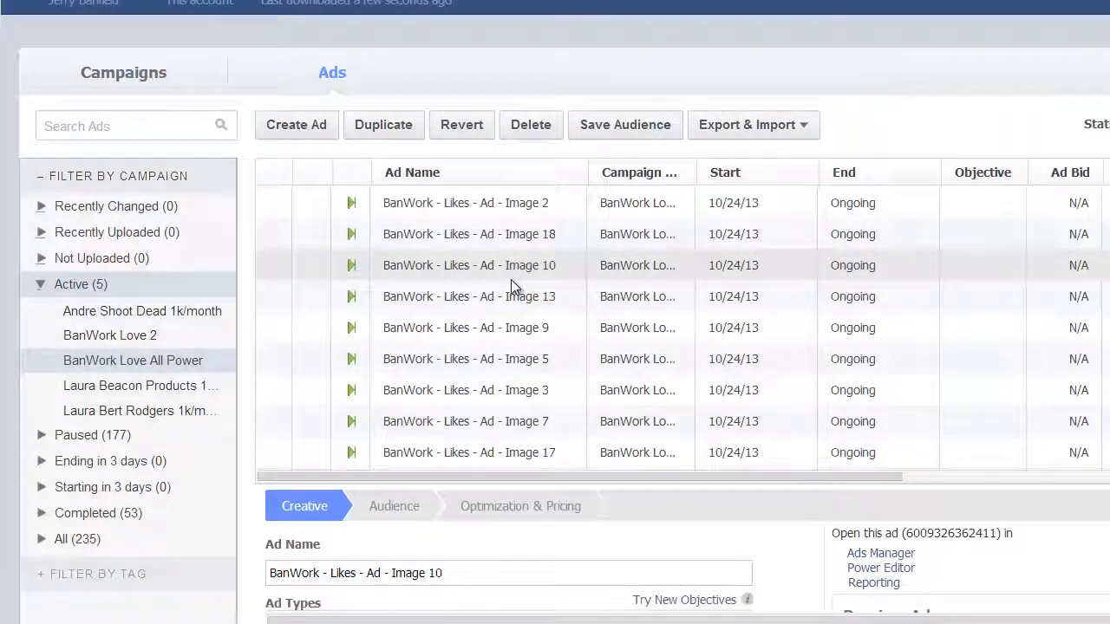
pyautogui.hotkey('ctrl', 'a')
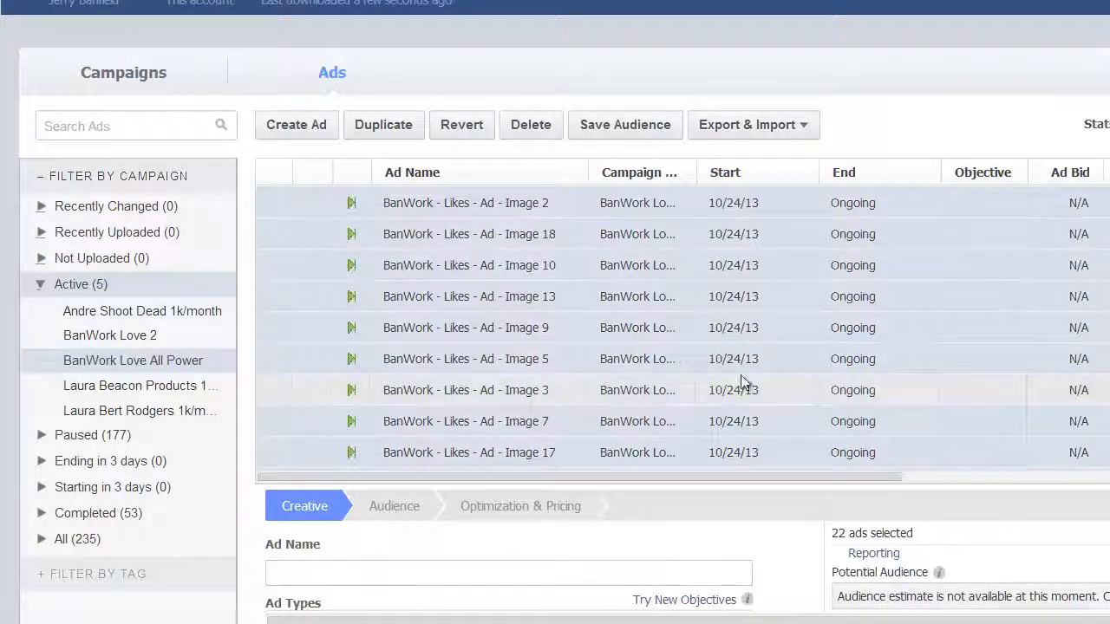
# Enlarge the editing area and examine the selected ads' text, landing view, headline, conversion tracking and placement options
pyautogui.scroll(-3, 463, 299)
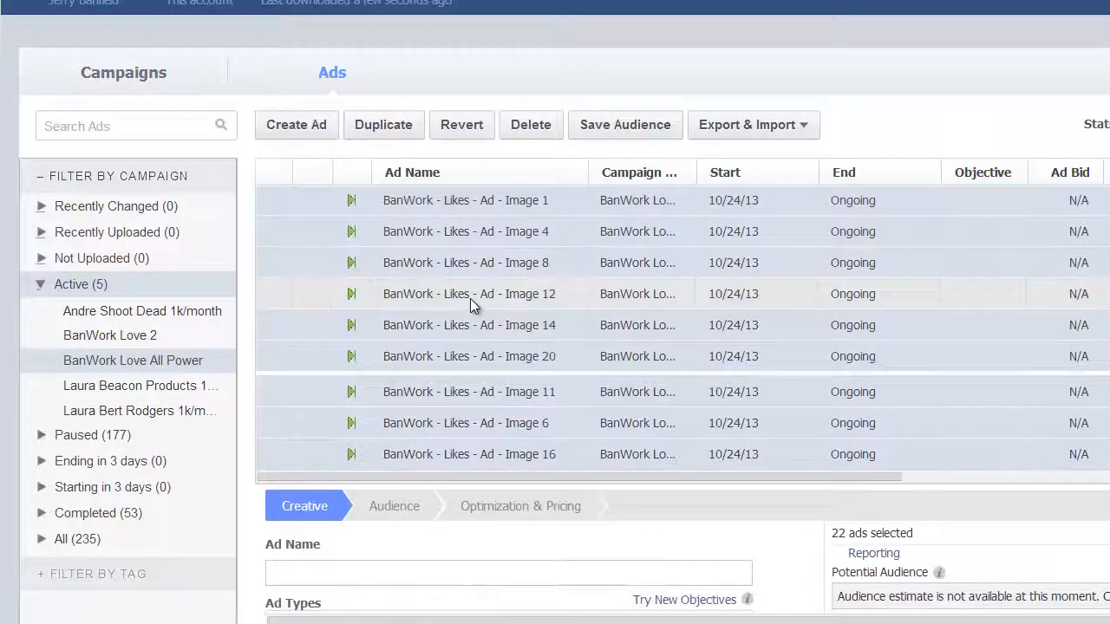
pyautogui.scroll(-3, 483, 535)
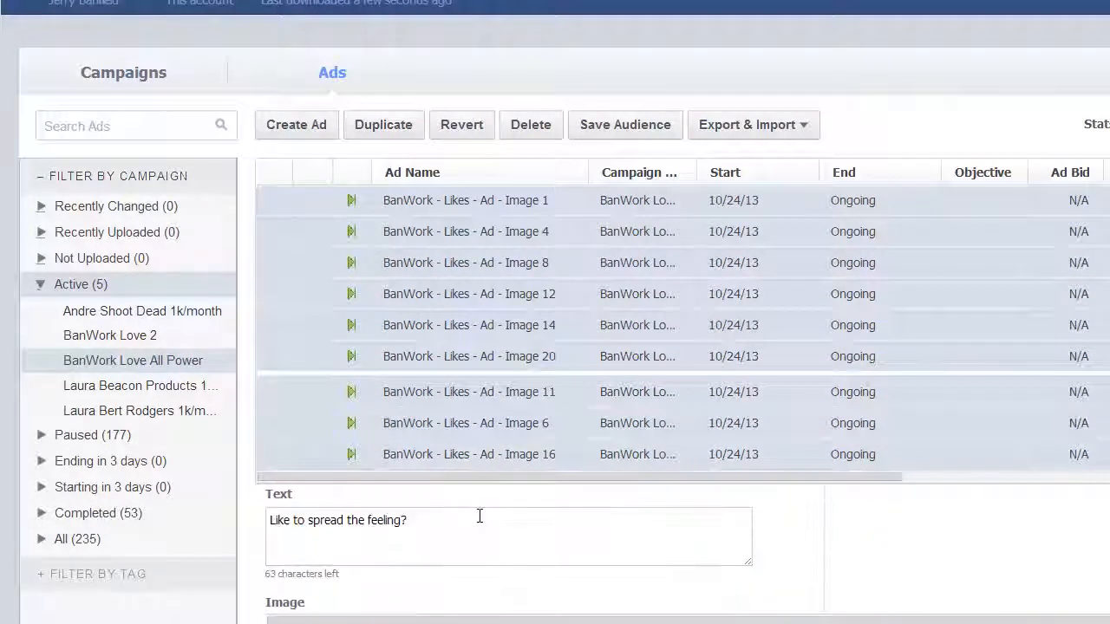
pyautogui.scroll(-5, 493, 552)
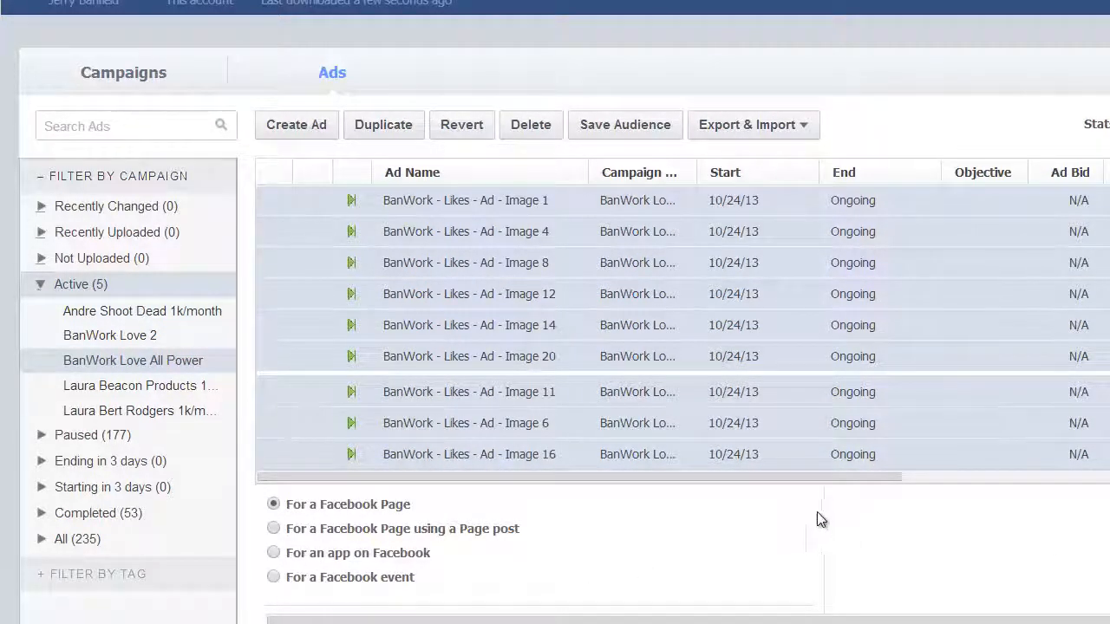
pyautogui.moveTo(786, 486); pyautogui.dragTo(778, 224)
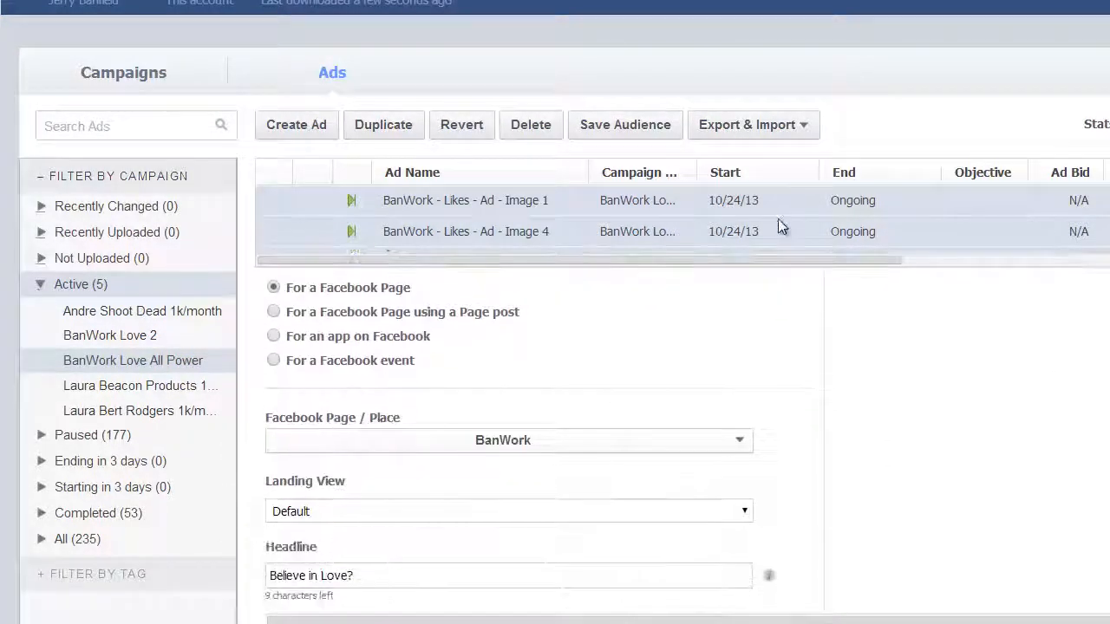
pyautogui.scroll(-10, 455, 399)
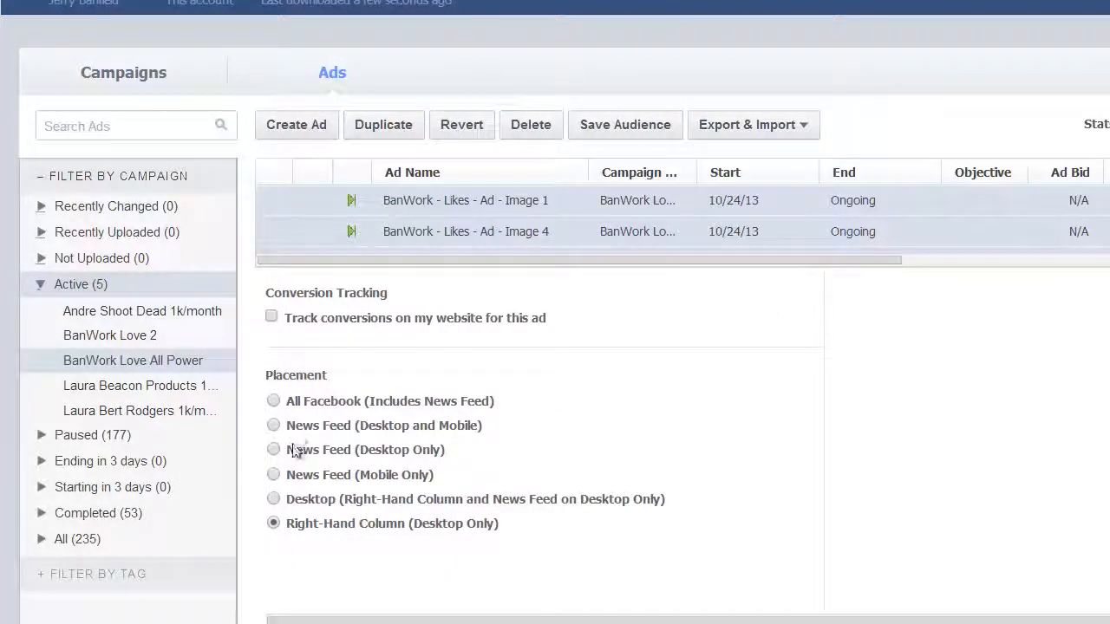
# Set the selected ads' placement to Desktop (Right-Hand Column and News Feed on Desktop Only) and return to their headline and text
pyautogui.click(319, 501)
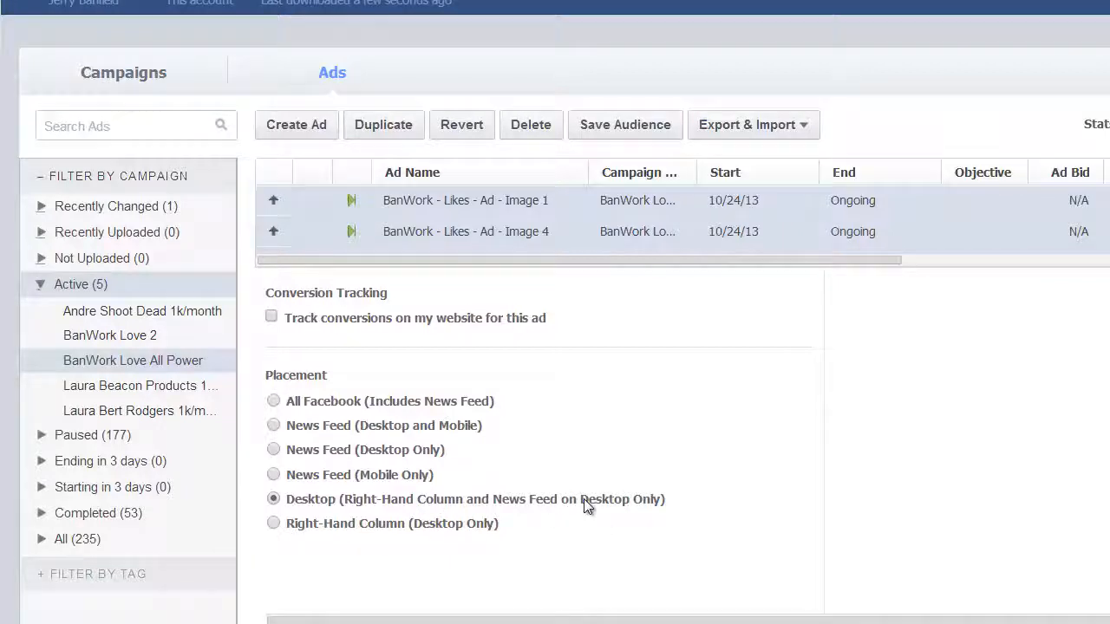
pyautogui.scroll(5, 485, 486)
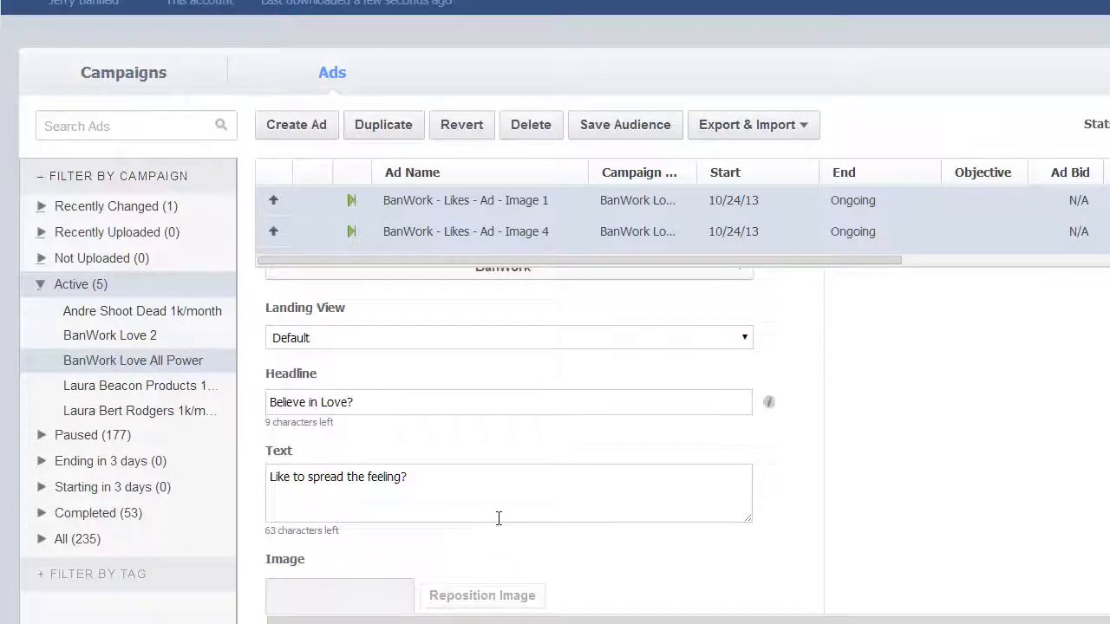
pyautogui.scroll(5, 498, 518)
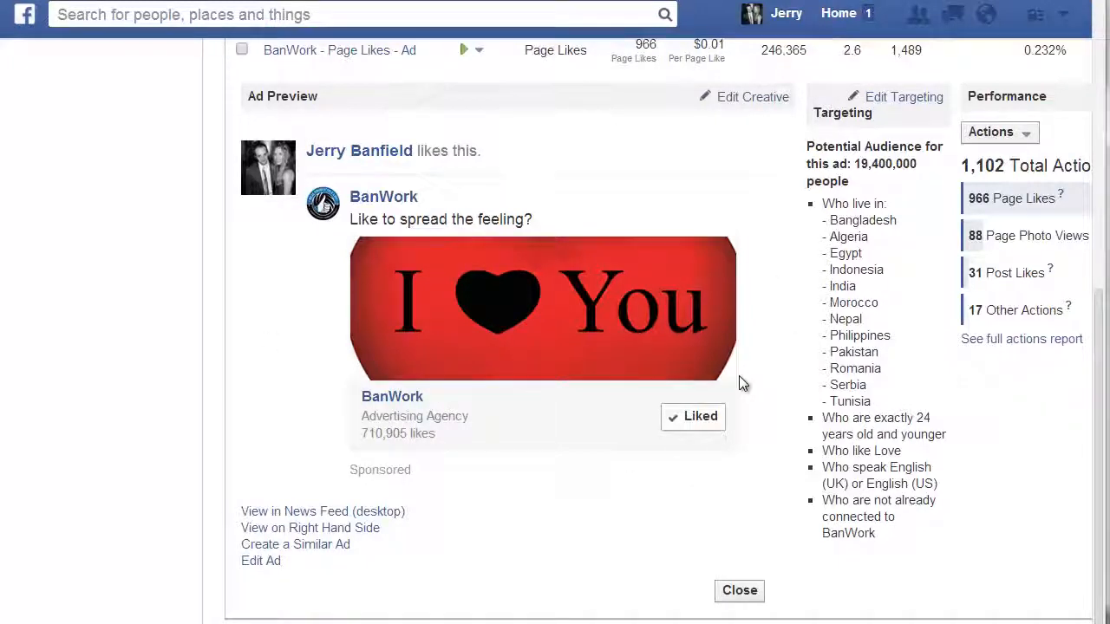
# Create an ad similar to the BanWork - Page Likes ad, abandoning the unsaved form, and check its objective and images
pyautogui.click(295, 544)
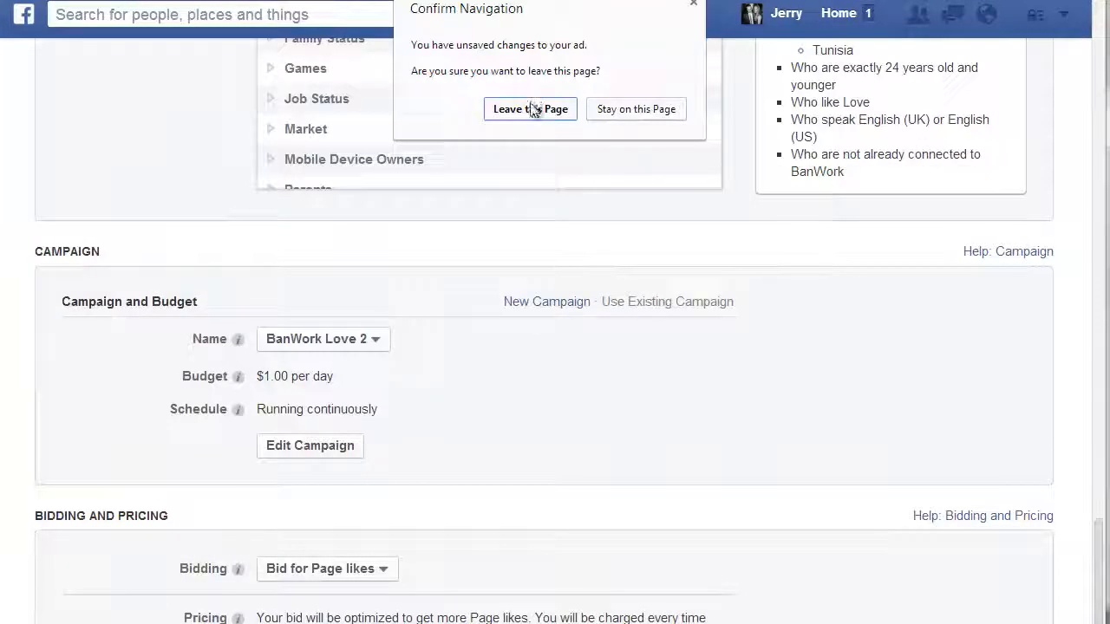
pyautogui.click(531, 109)
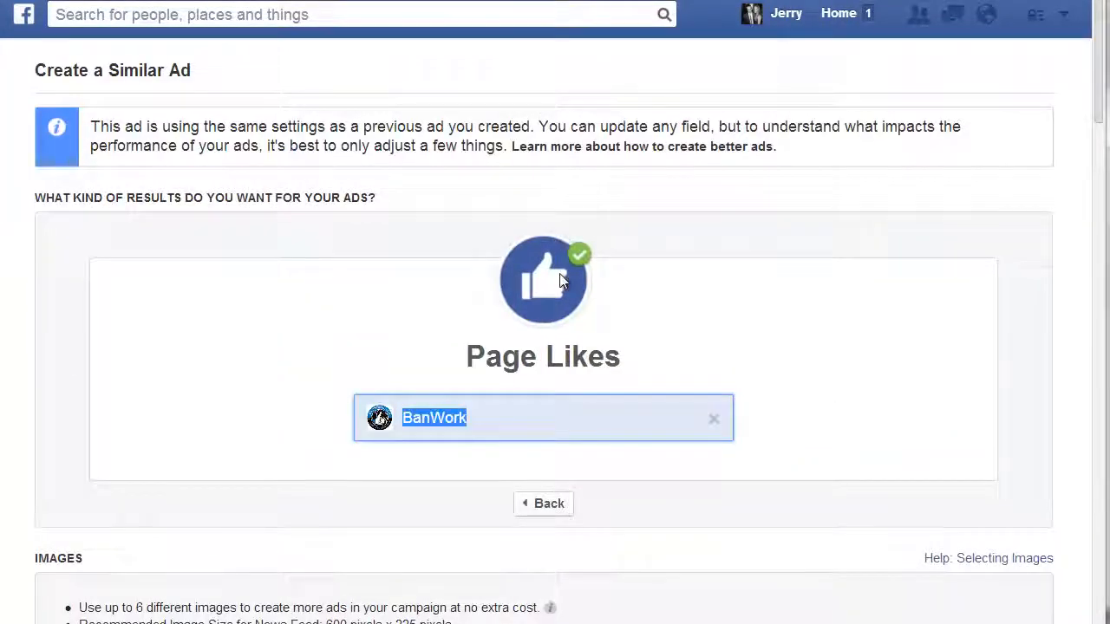
pyautogui.scroll(-2, 559, 312)
pyautogui.scroll(2, 485, 312)
pyautogui.scroll(-3, 450, 260)
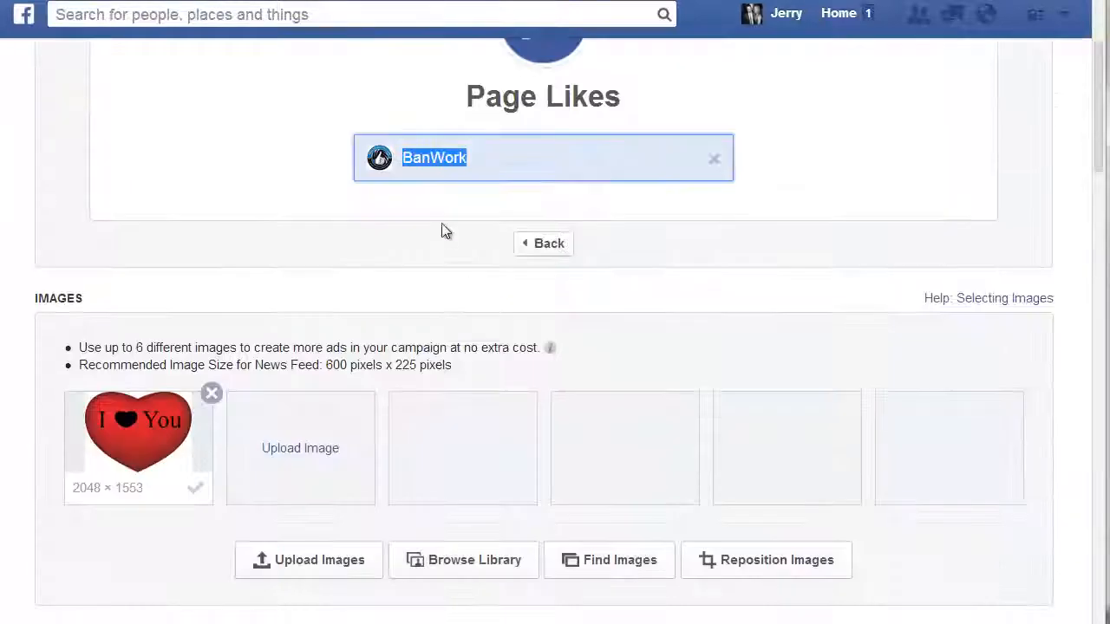
pyautogui.scroll(-4, 386, 319)
pyautogui.scroll(5, 325, 326)
pyautogui.scroll(2, 577, 174)
pyautogui.scroll(-2, 426, 366)
pyautogui.scroll(-3, 252, 276)
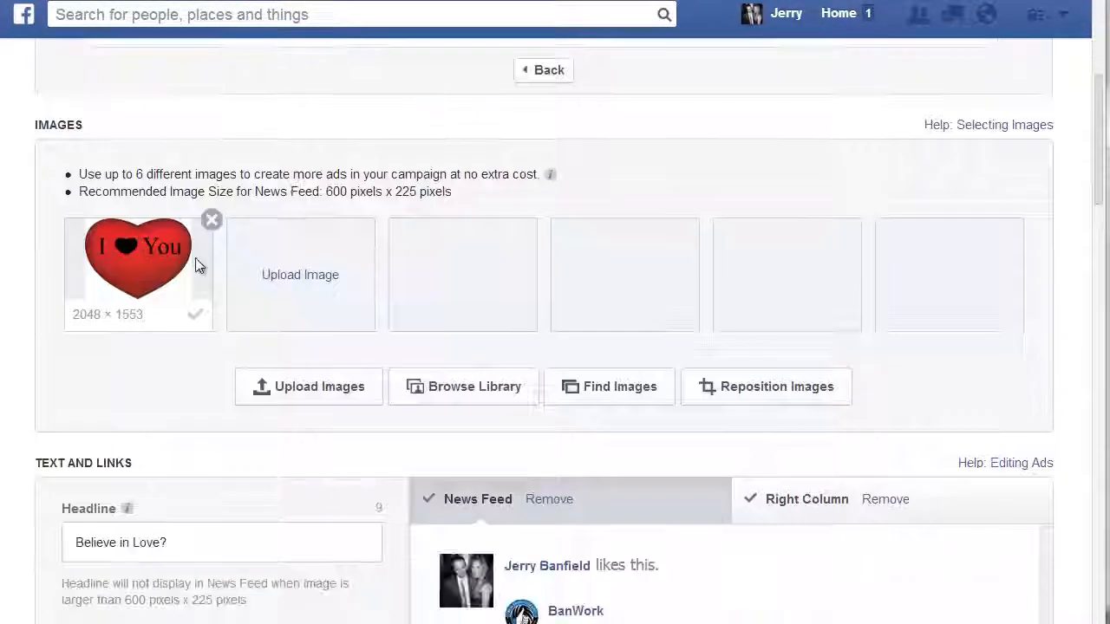
# Review the similar ad's text, News Feed preview, locations, age, languages, interests, connections and categories
pyautogui.scroll(-5, 495, 295)
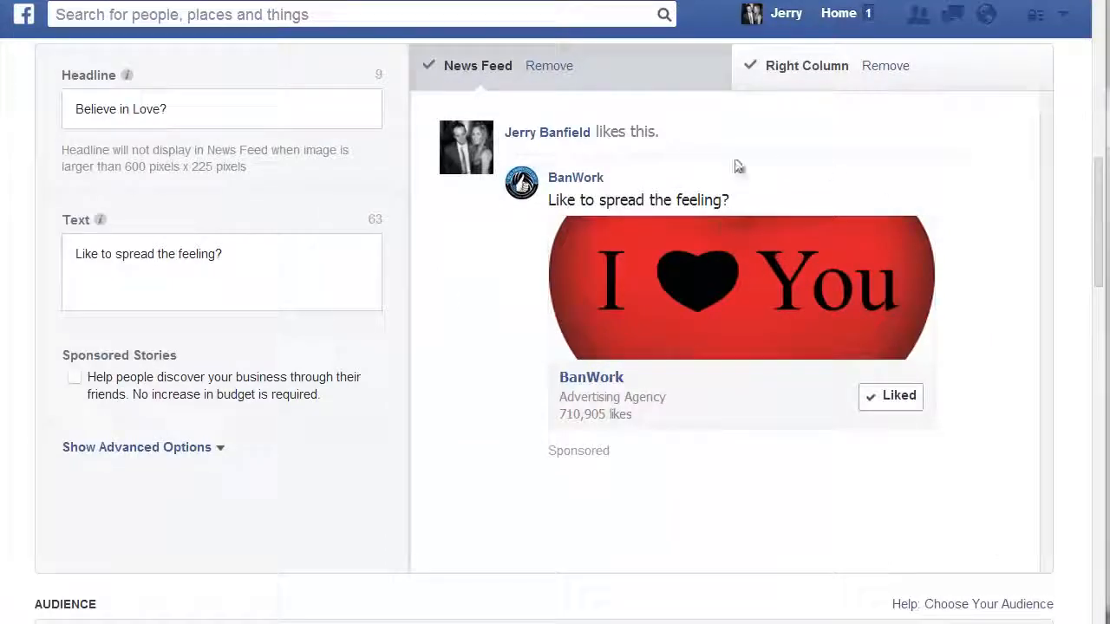
pyautogui.scroll(-7, 240, 169)
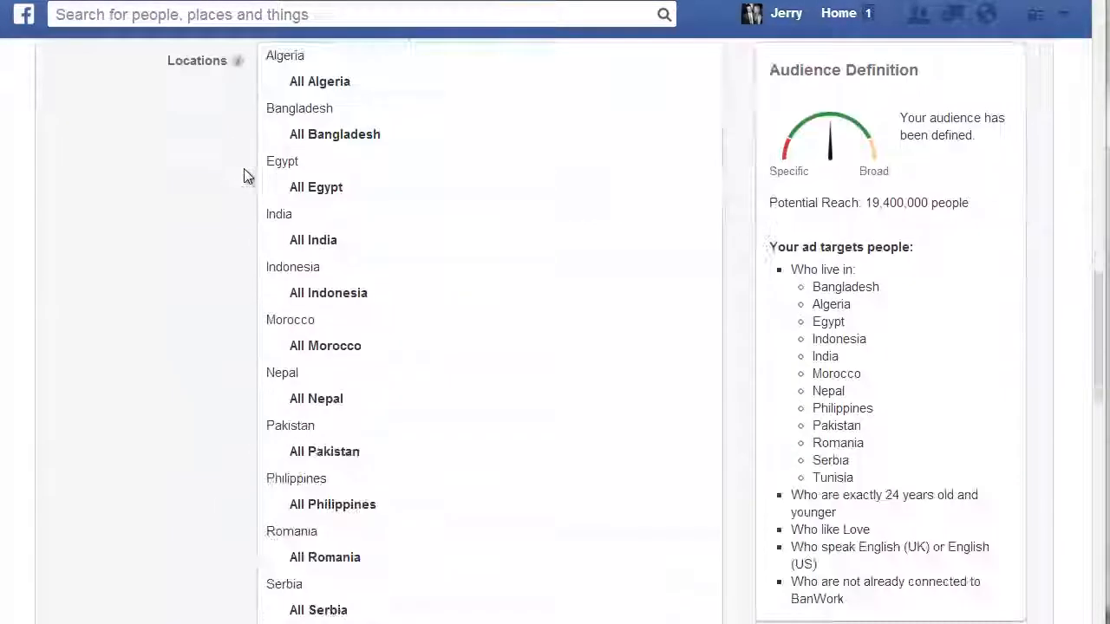
pyautogui.scroll(-3, 366, 160)
pyautogui.scroll(5, 386, 325)
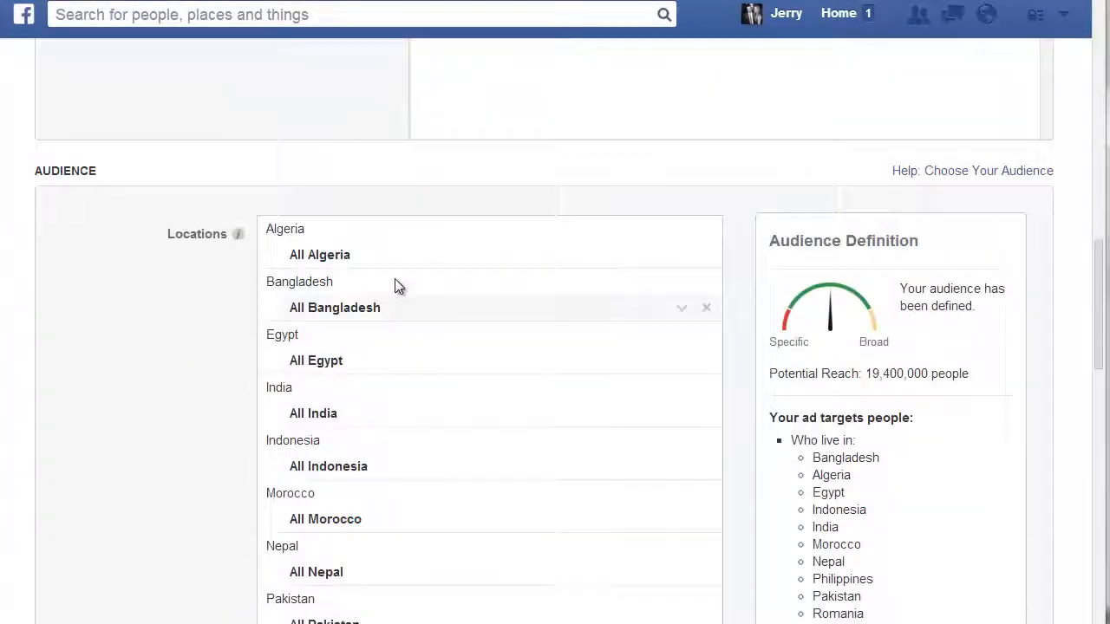
pyautogui.scroll(-5, 384, 237)
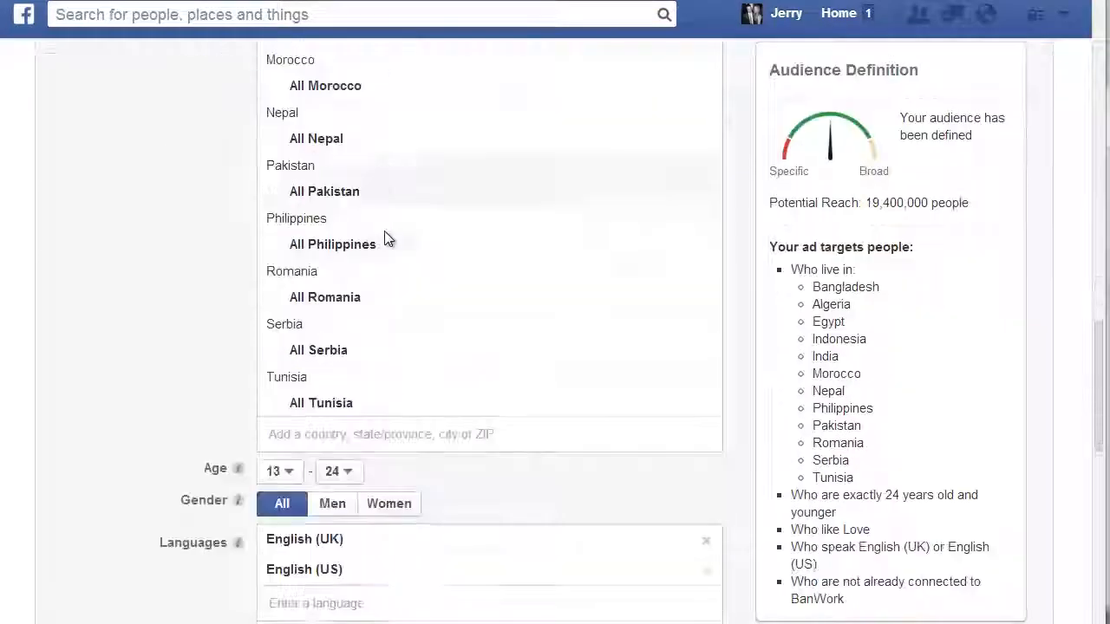
pyautogui.scroll(-3, 384, 231)
pyautogui.scroll(-5, 206, 255)
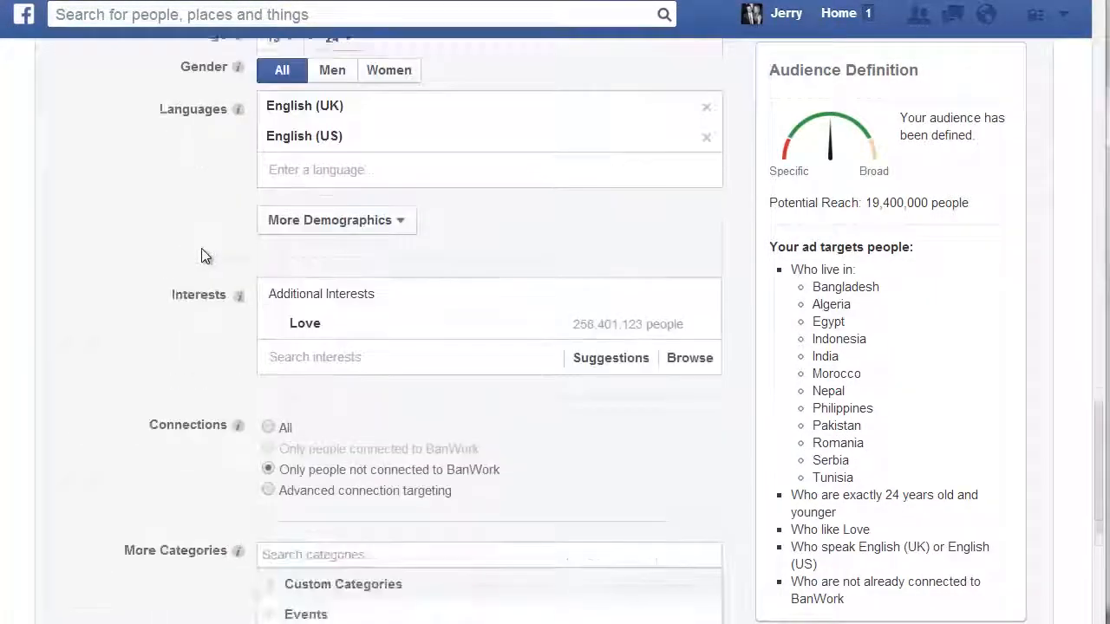
pyautogui.scroll(1, 384, 87)
pyautogui.scroll(-6, 434, 384)
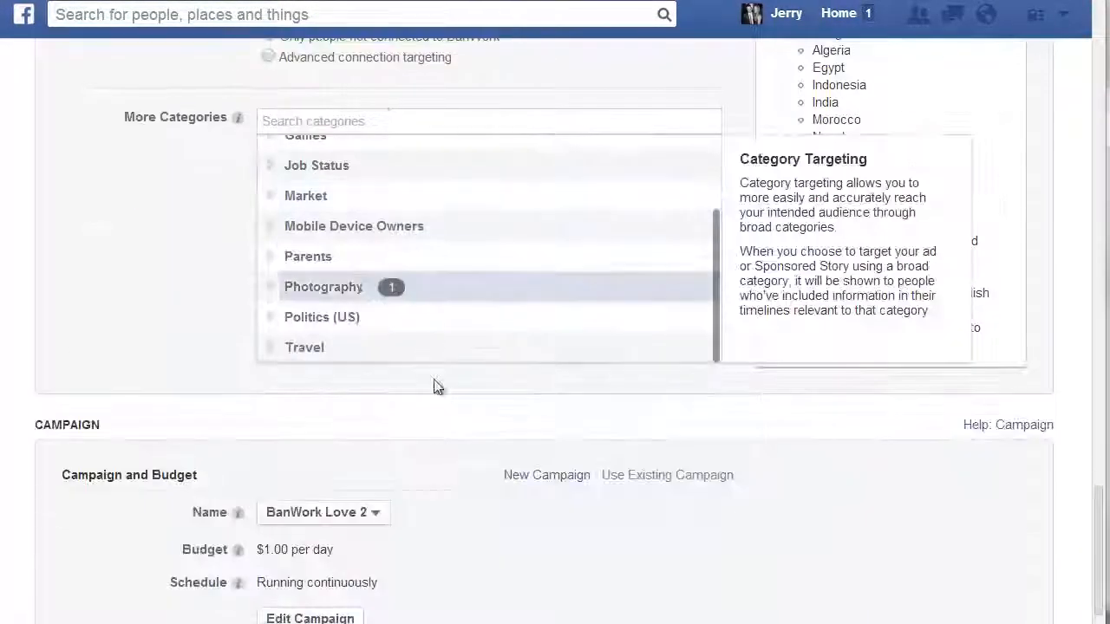
# Put the ad in a new campaign named BanWork Love 3 with a budget of $1.00 per day
pyautogui.scroll(-2, 339, 351)
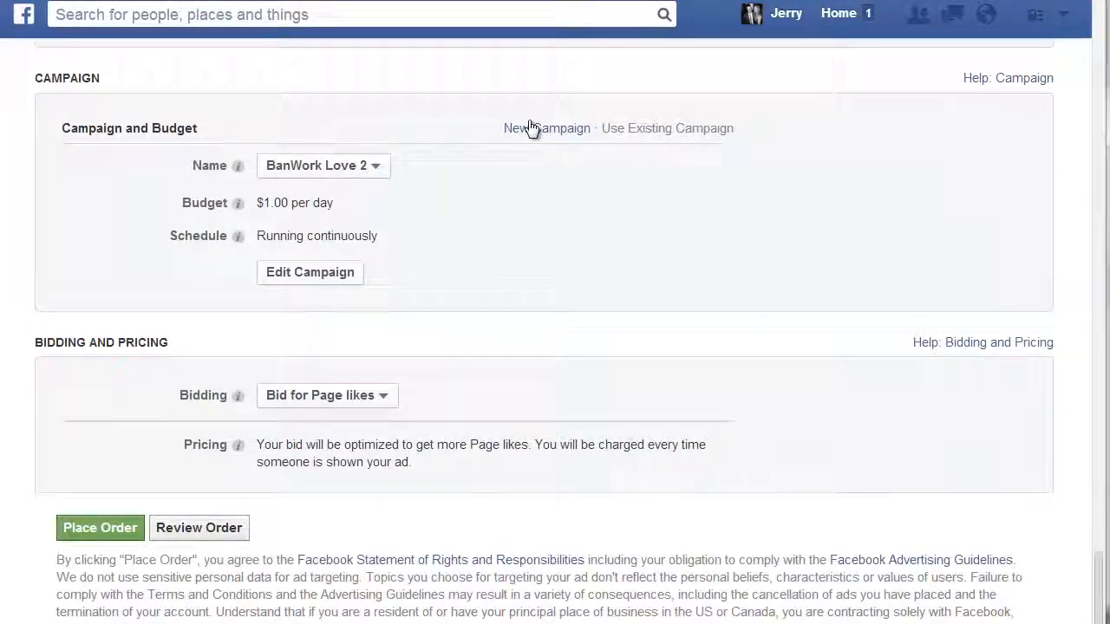
pyautogui.click(531, 128)
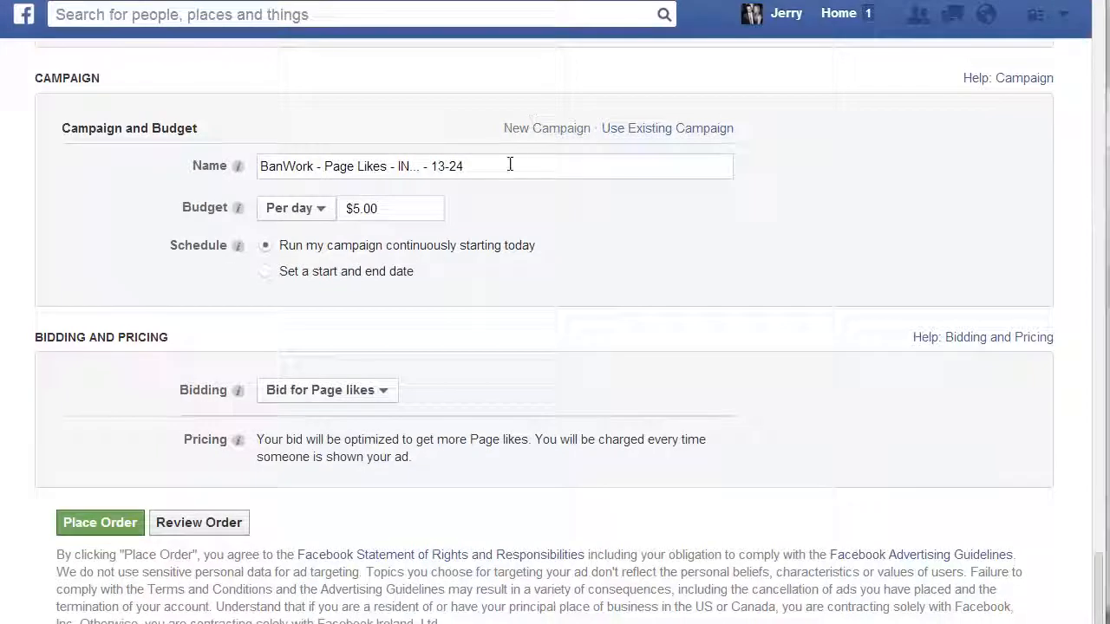
pyautogui.moveTo(476, 165); pyautogui.dragTo(222, 150)
pyautogui.write('B')
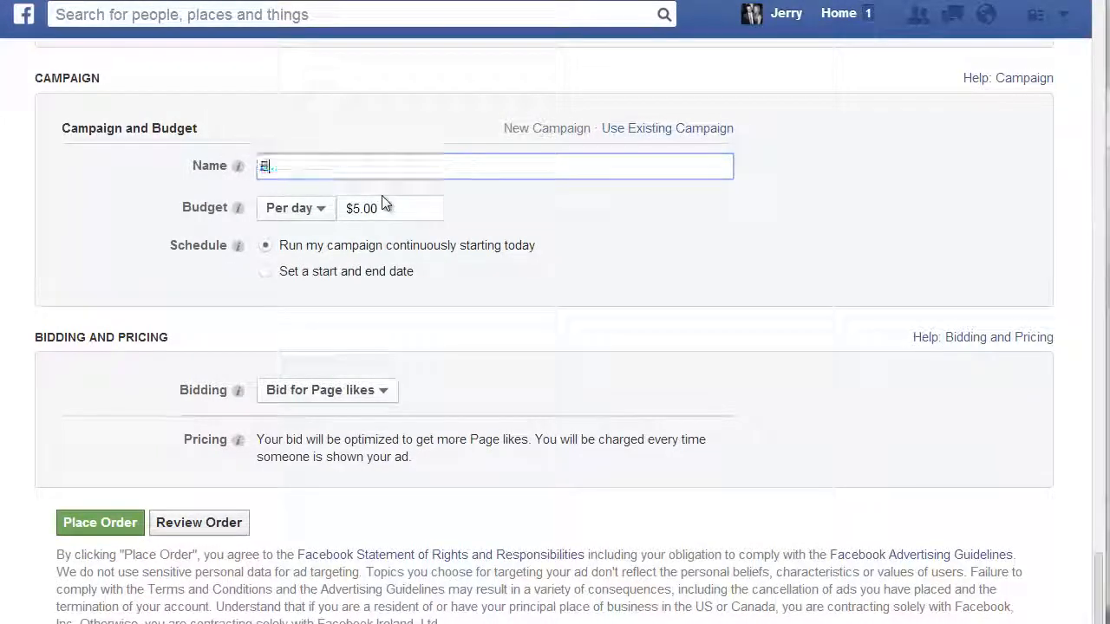
pyautogui.write('anWork Love 34')
pyautogui.press('BackSpace')
pyautogui.press('Tab')
pyautogui.press('Tab')
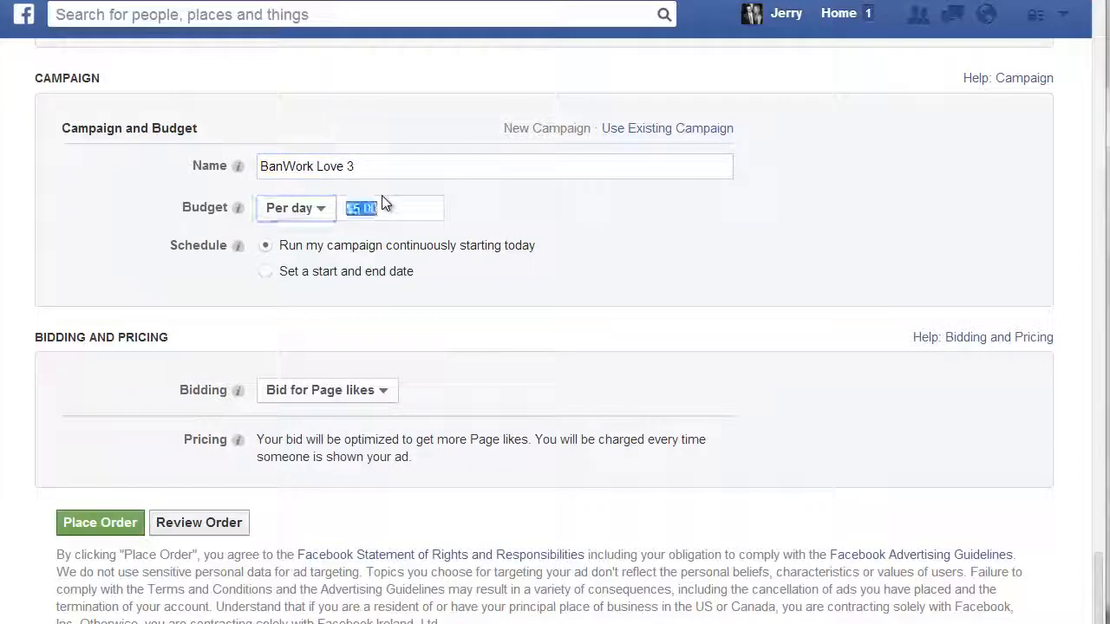
pyautogui.write('1')
pyautogui.click(673, 230)
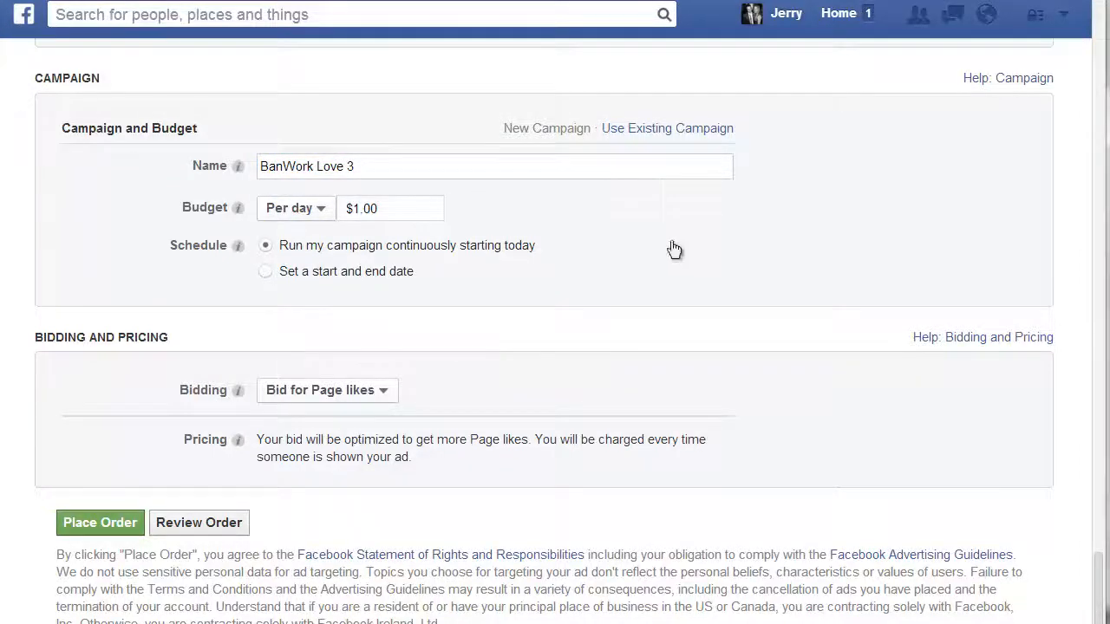
# Check the campaign and bidding settings and place the order for the ad
pyautogui.scroll(4, 600, 329)
pyautogui.scroll(-3, 600, 332)
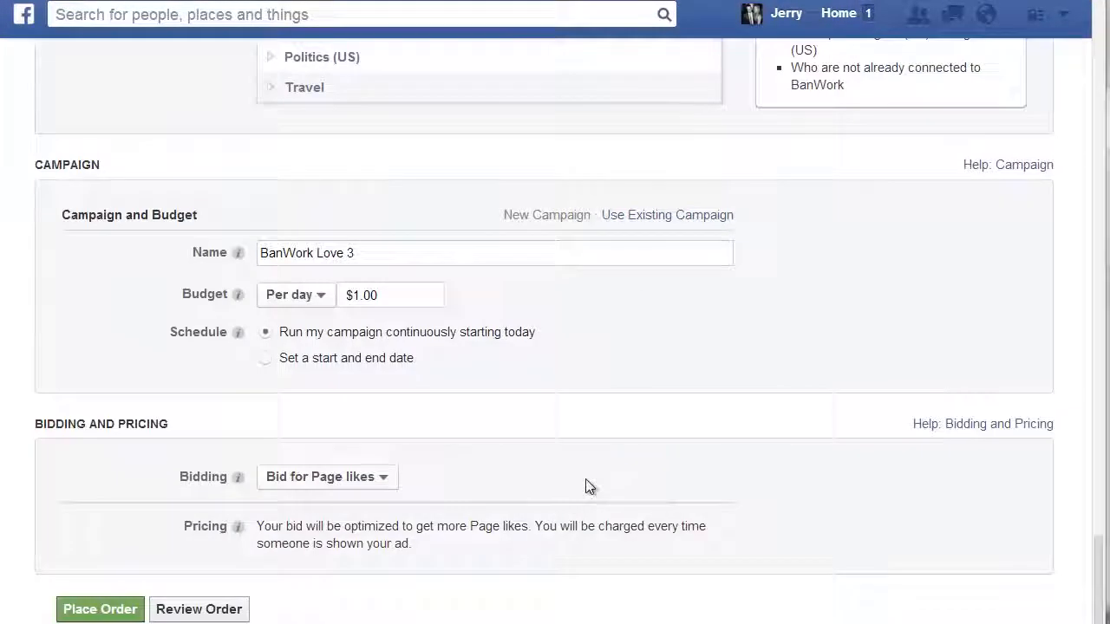
pyautogui.click(100, 609)
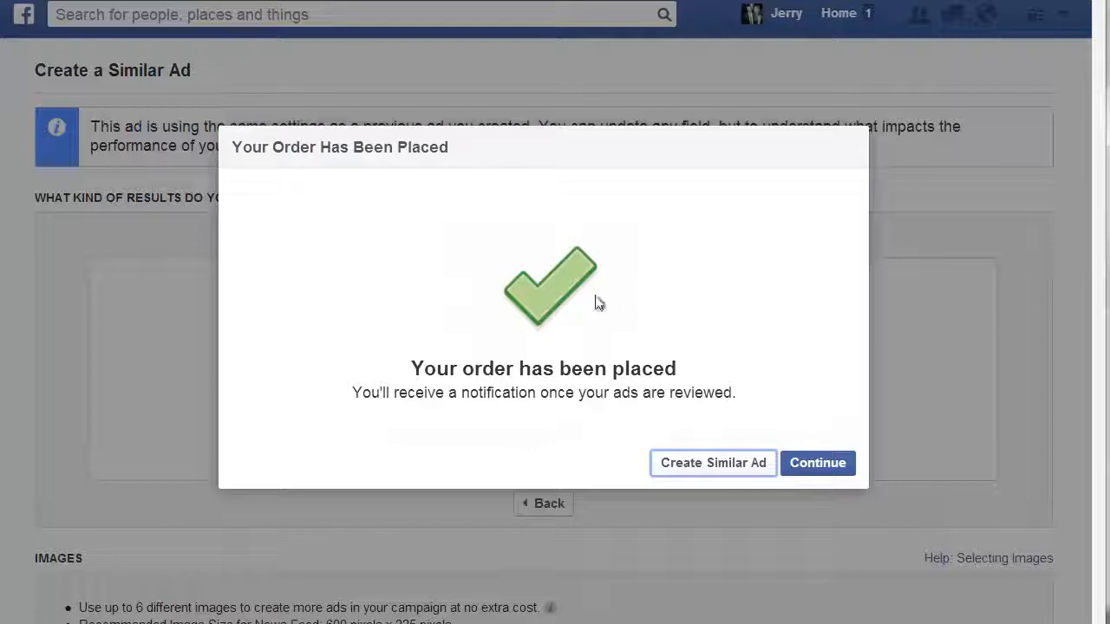
# Start another similar ad, replace its heart image with the library picture of the child and teddy bear, and check the preview
pyautogui.click(727, 474)
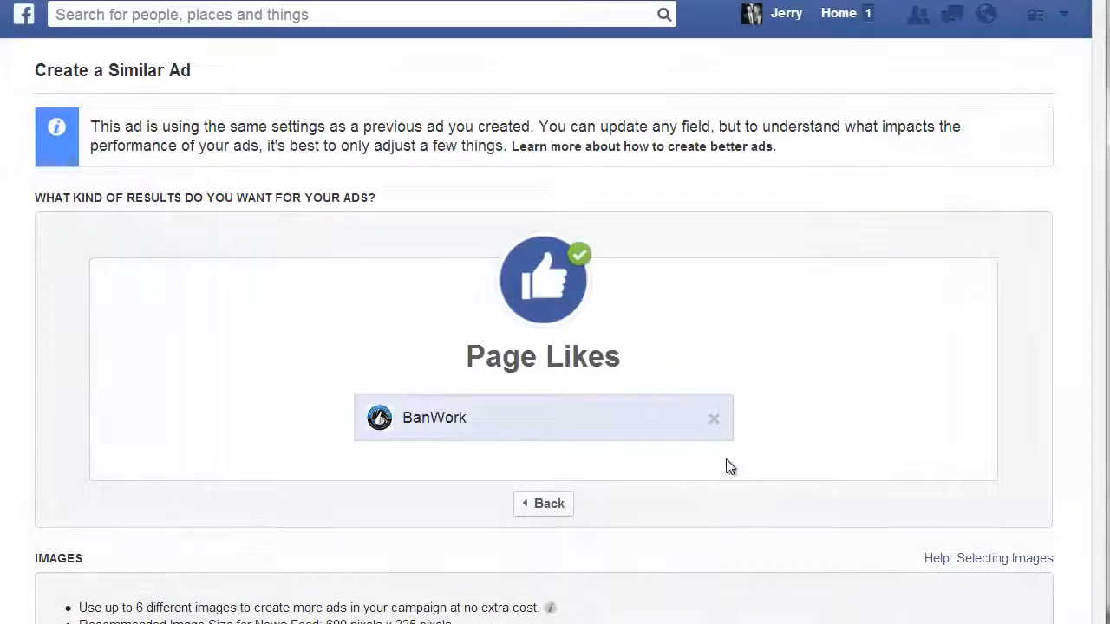
pyautogui.scroll(-3, 512, 320)
pyautogui.scroll(-3, 451, 339)
pyautogui.scroll(1, 347, 304)
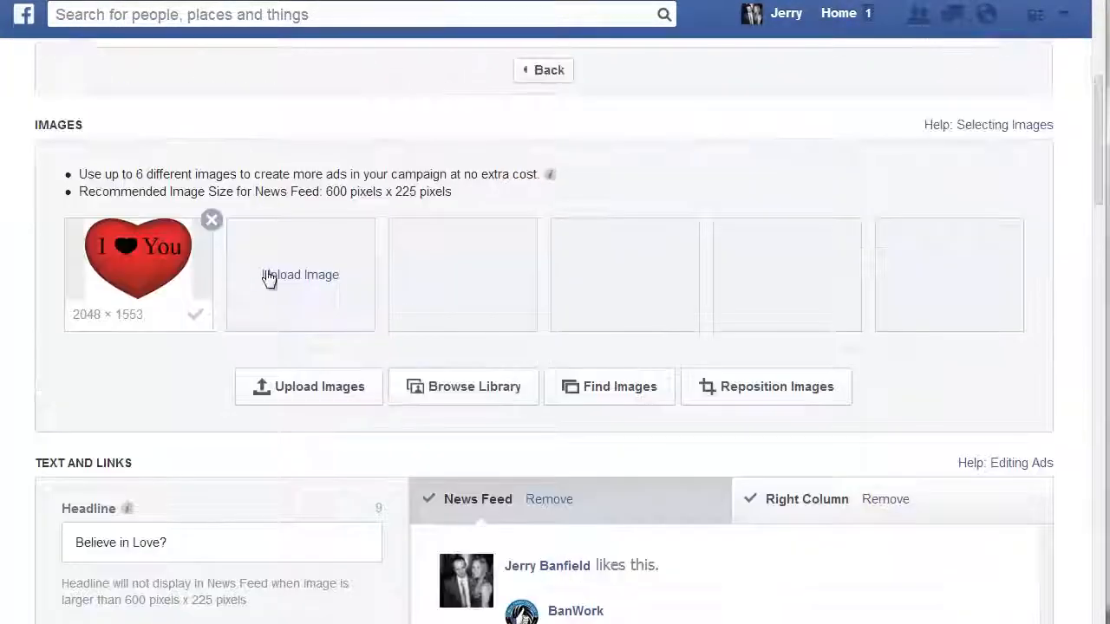
pyautogui.click(213, 221)
pyautogui.click(446, 390)
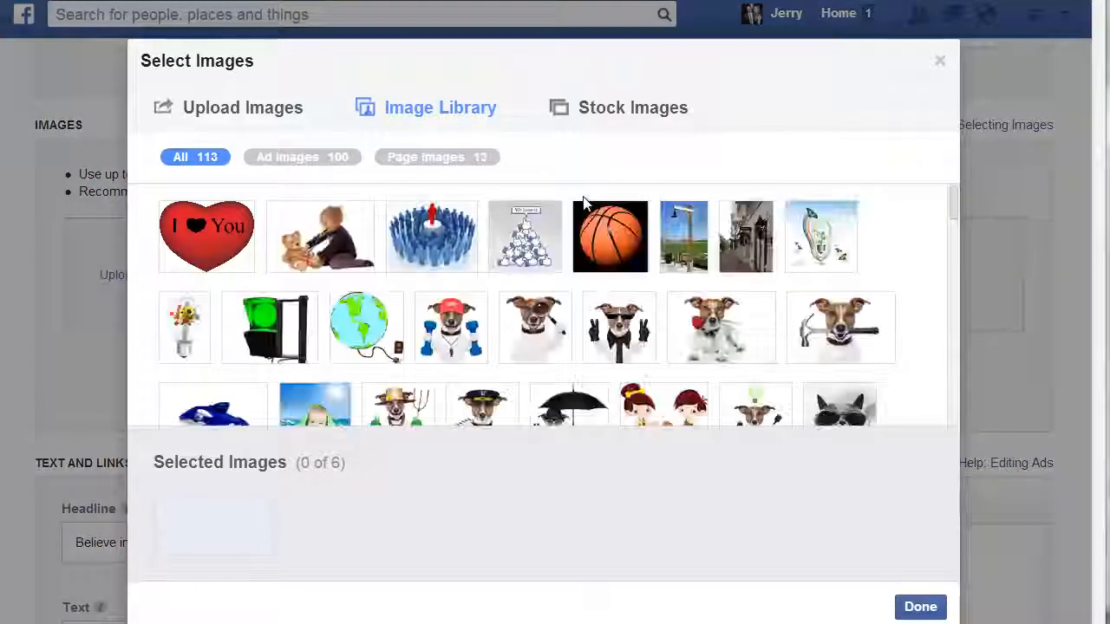
pyautogui.click(318, 243)
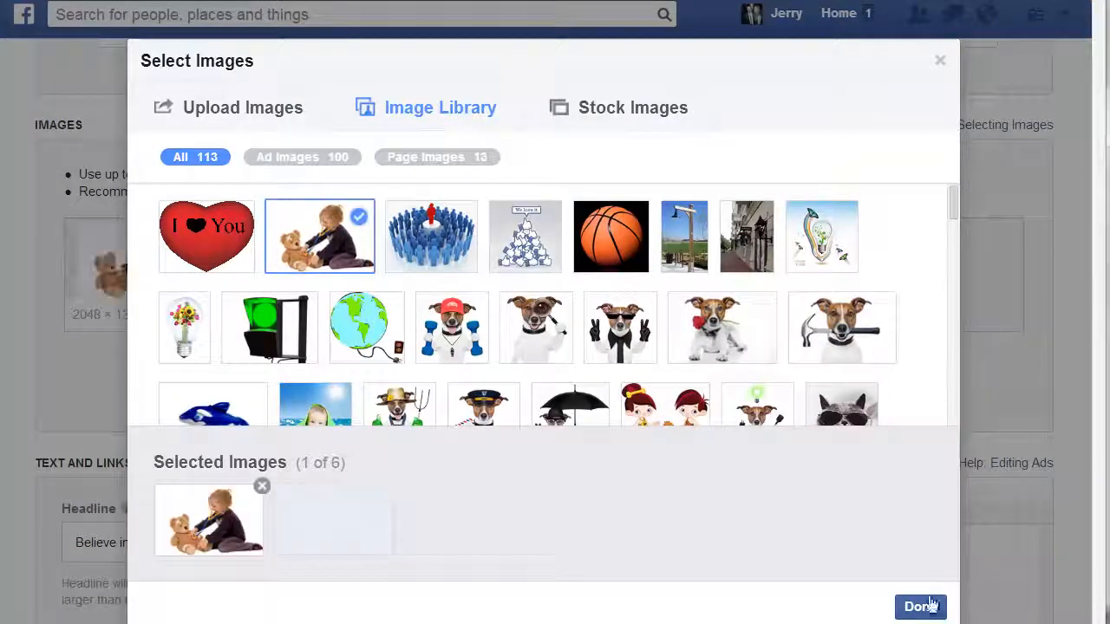
pyautogui.click(909, 611)
pyautogui.scroll(-3, 523, 428)
pyautogui.scroll(3, 284, 262)
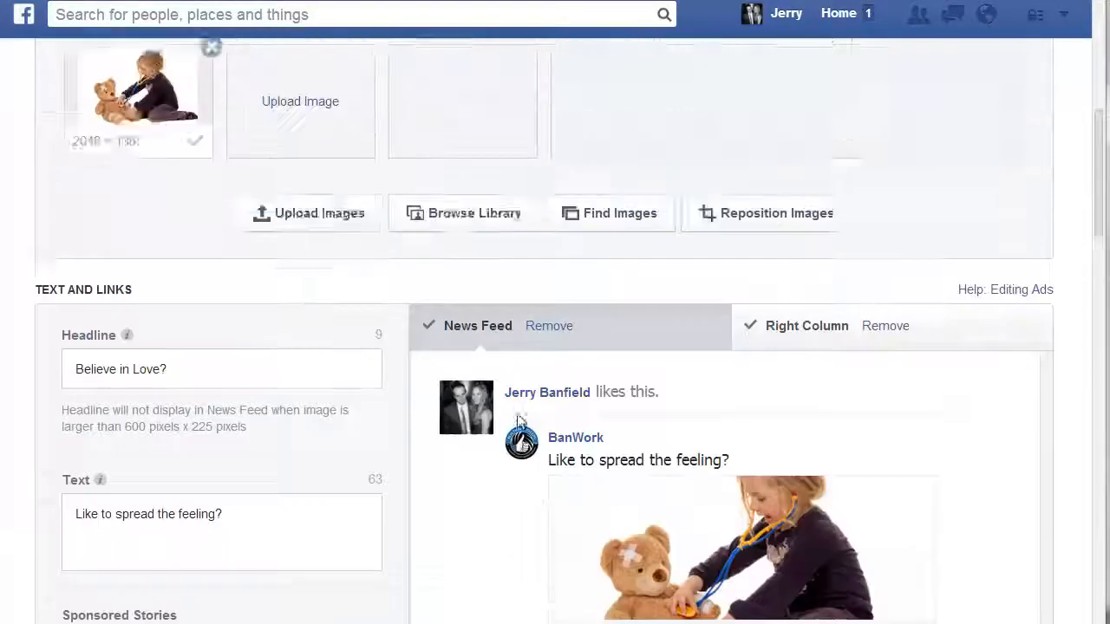
# Add five dog pictures from the image library: with dumbbells, magnifying glass, sunglasses, rose and hammer
pyautogui.click(284, 262)
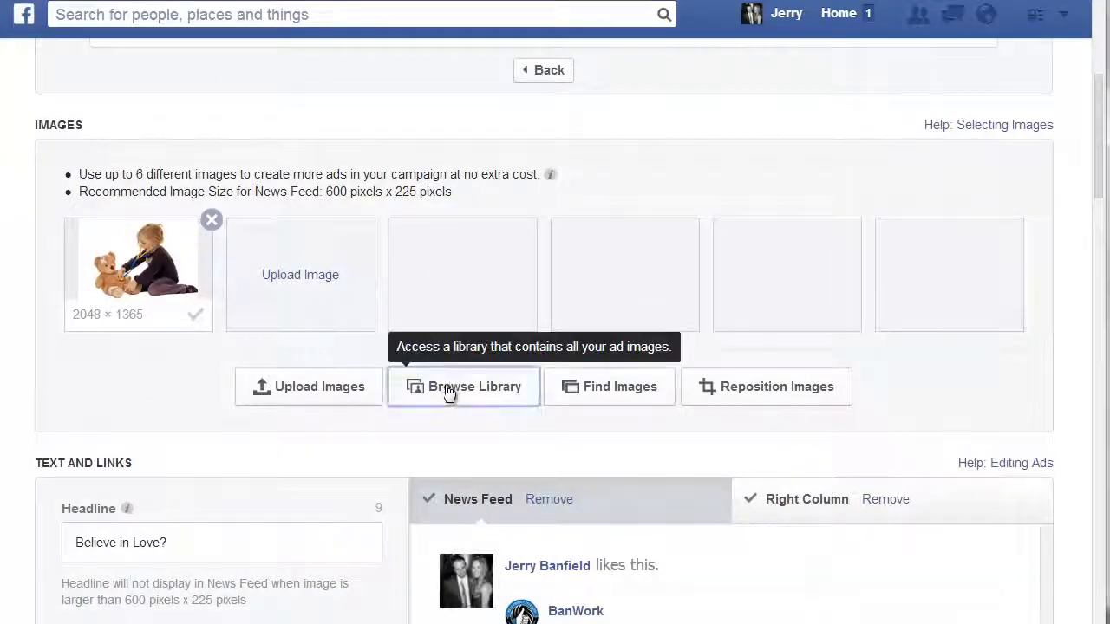
pyautogui.click(449, 386)
pyautogui.click(520, 376)
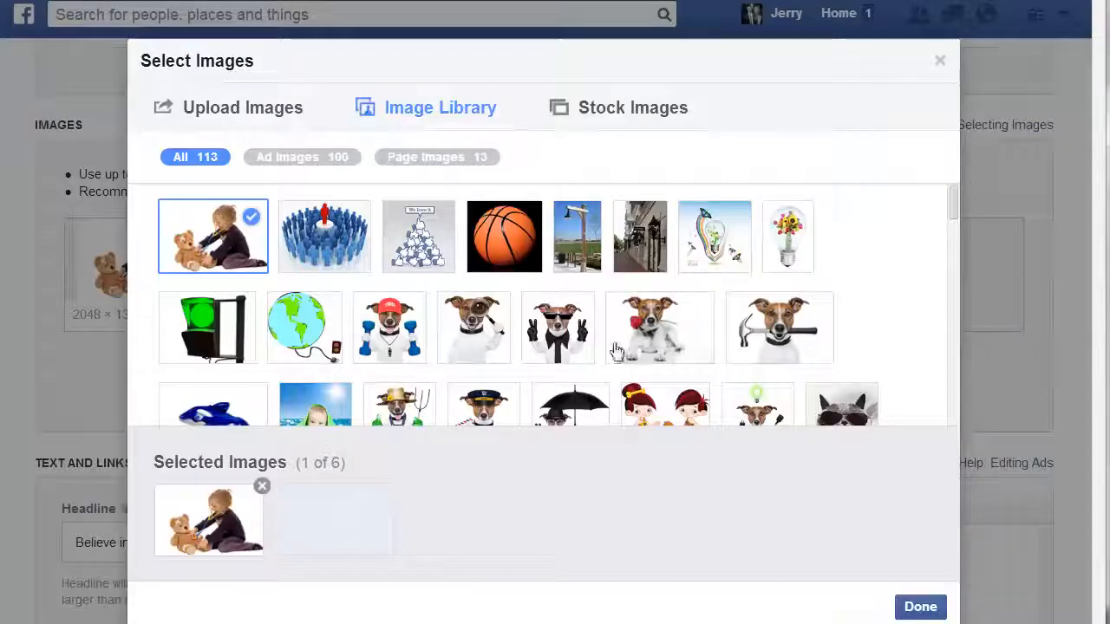
pyautogui.click(402, 356)
pyautogui.click(499, 337)
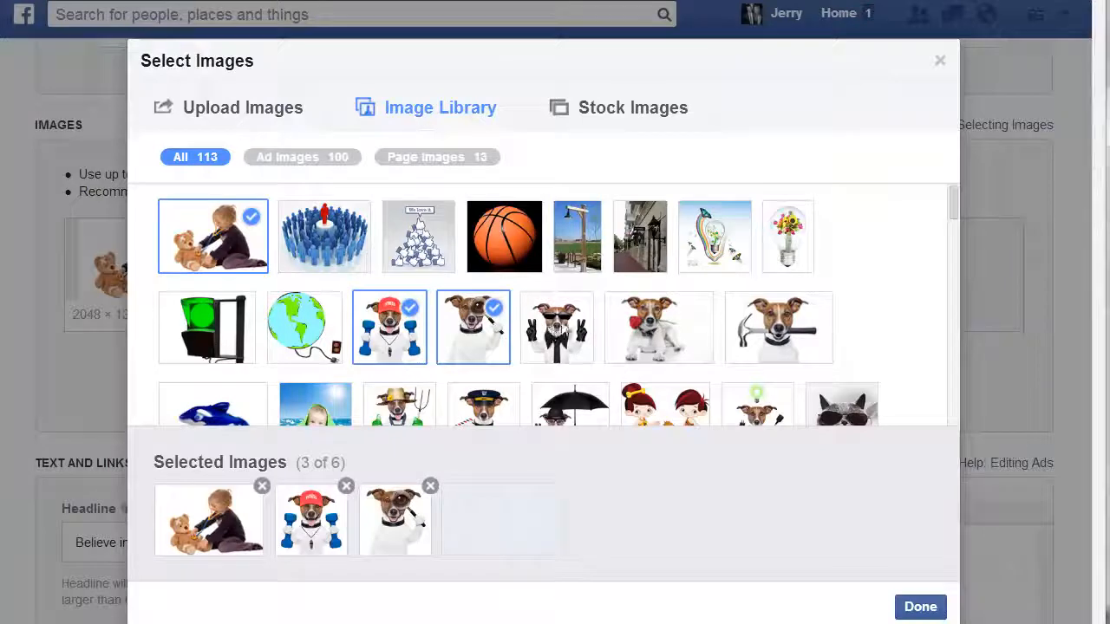
pyautogui.click(550, 334)
pyautogui.click(676, 326)
pyautogui.click(798, 338)
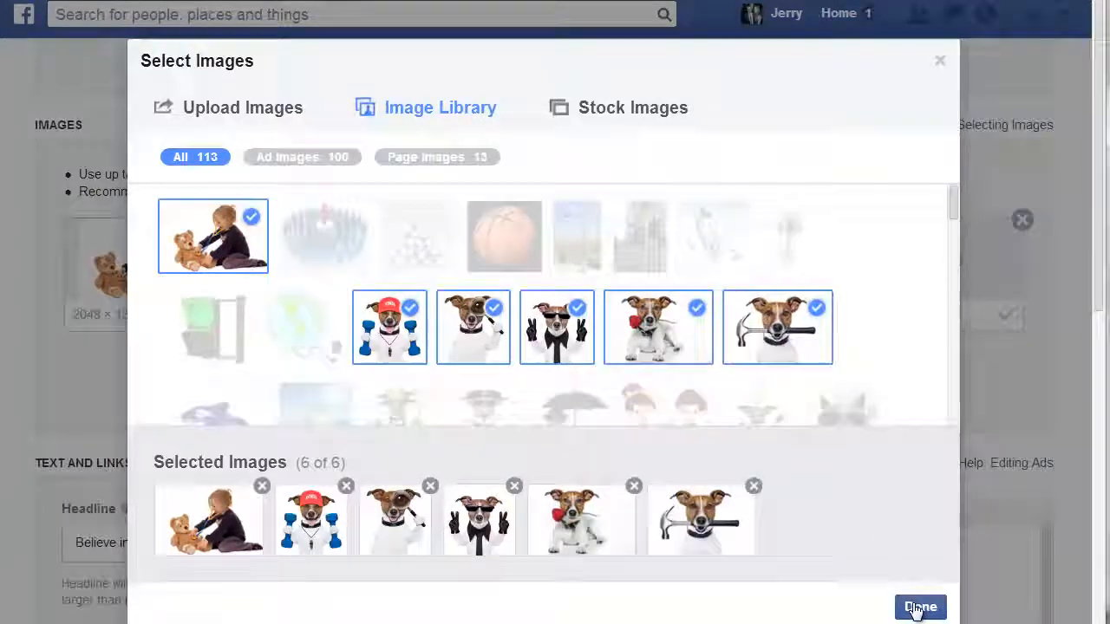
pyautogui.click(915, 608)
# Review the six-image ad's preview and audience, and place its order in the existing BanWork Love 3 campaign
pyautogui.scroll(-12, 603, 438)
pyautogui.scroll(-5, 351, 383)
pyautogui.scroll(20, 335, 409)
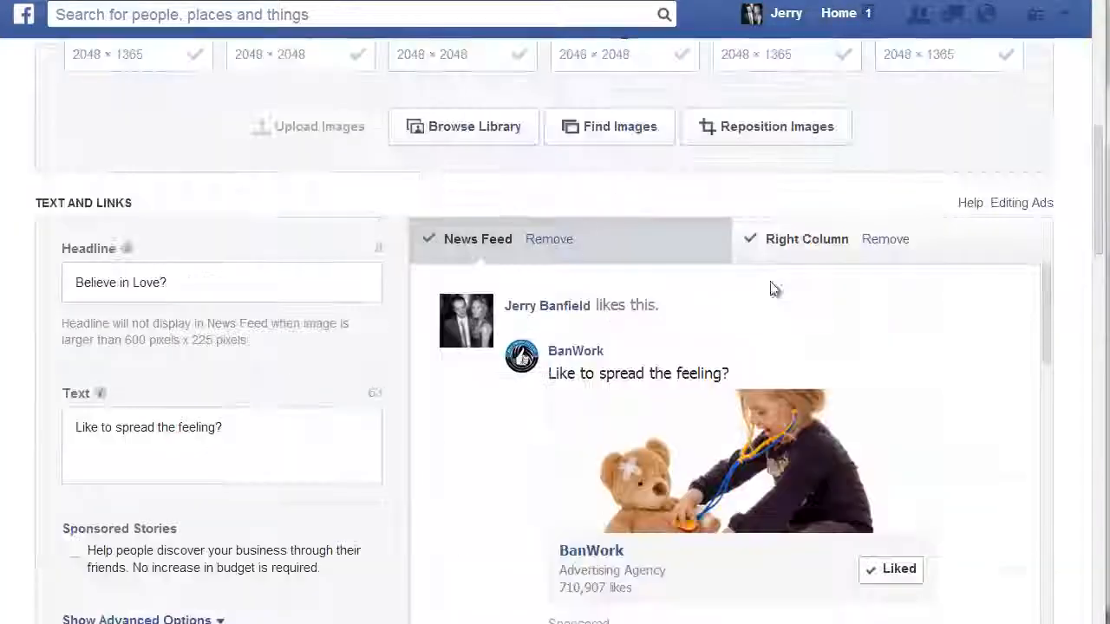
pyautogui.scroll(-5, 453, 347)
pyautogui.scroll(-15, 419, 421)
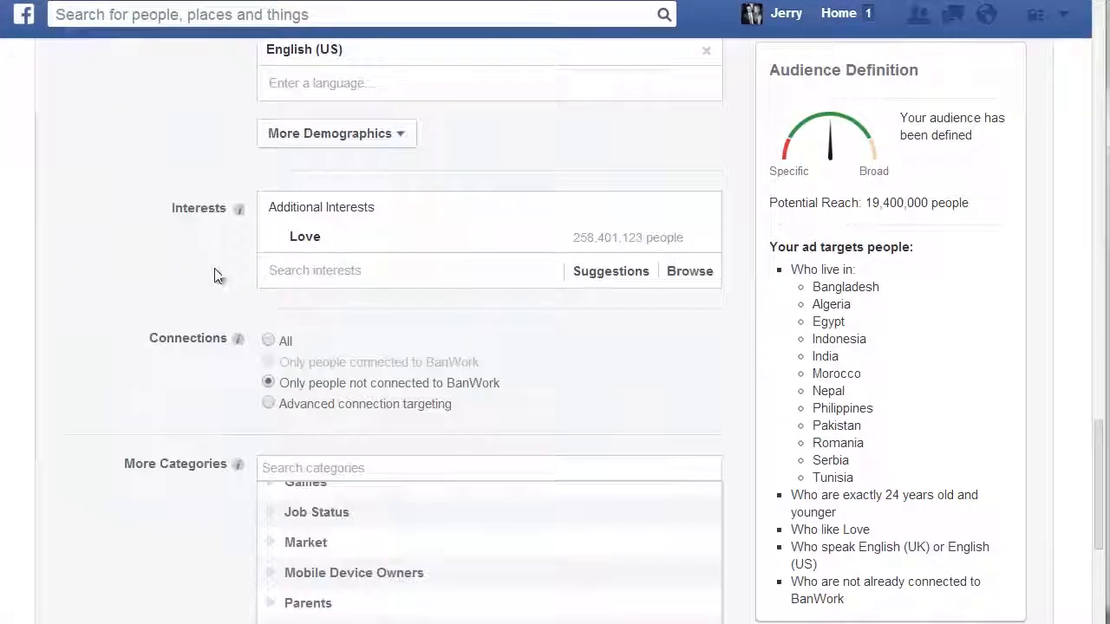
pyautogui.scroll(-10, 210, 269)
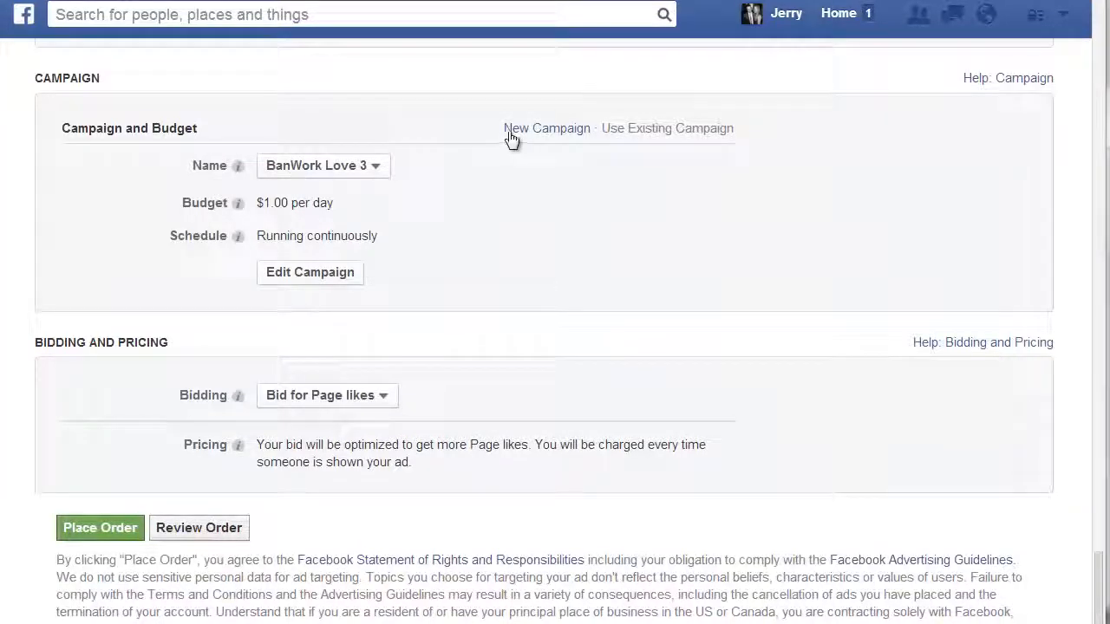
pyautogui.click(98, 530)
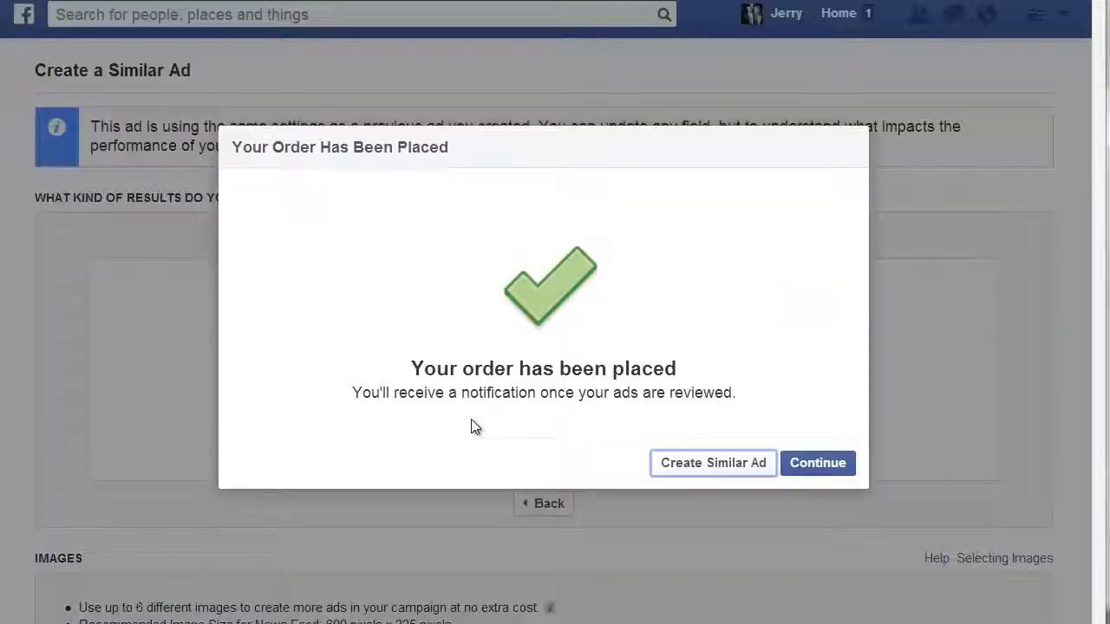
# Start another similar ad and assign it to a new campaign named BanWork Love 4
pyautogui.click(711, 461)
pyautogui.scroll(-20, 362, 495)
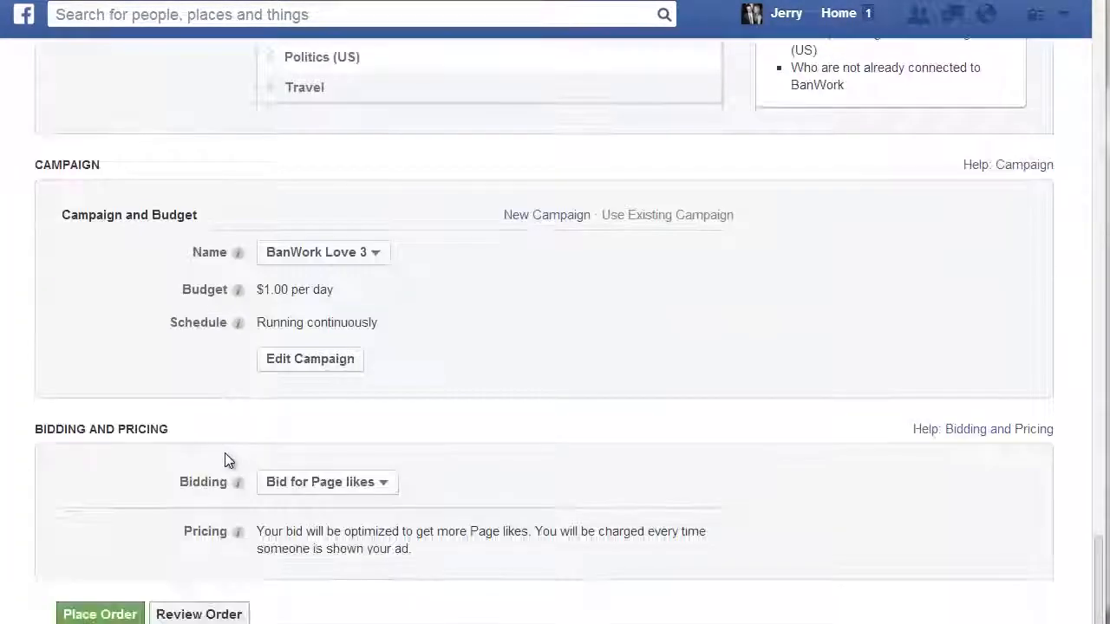
pyautogui.click(577, 218)
pyautogui.click(382, 252)
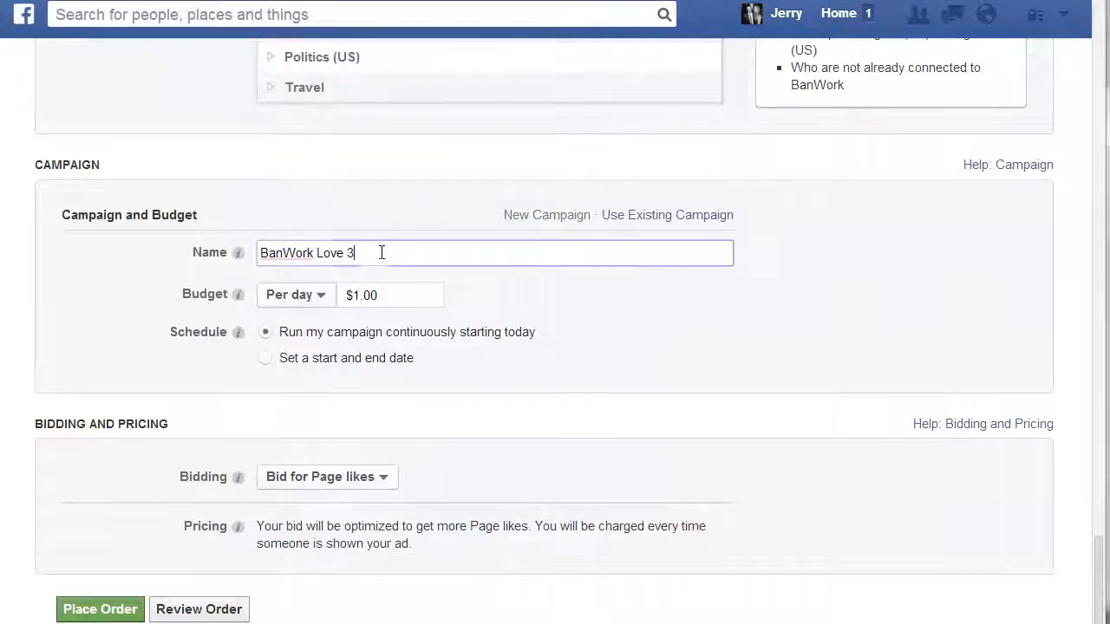
pyautogui.doubleClick(351, 251)
pyautogui.write('4')
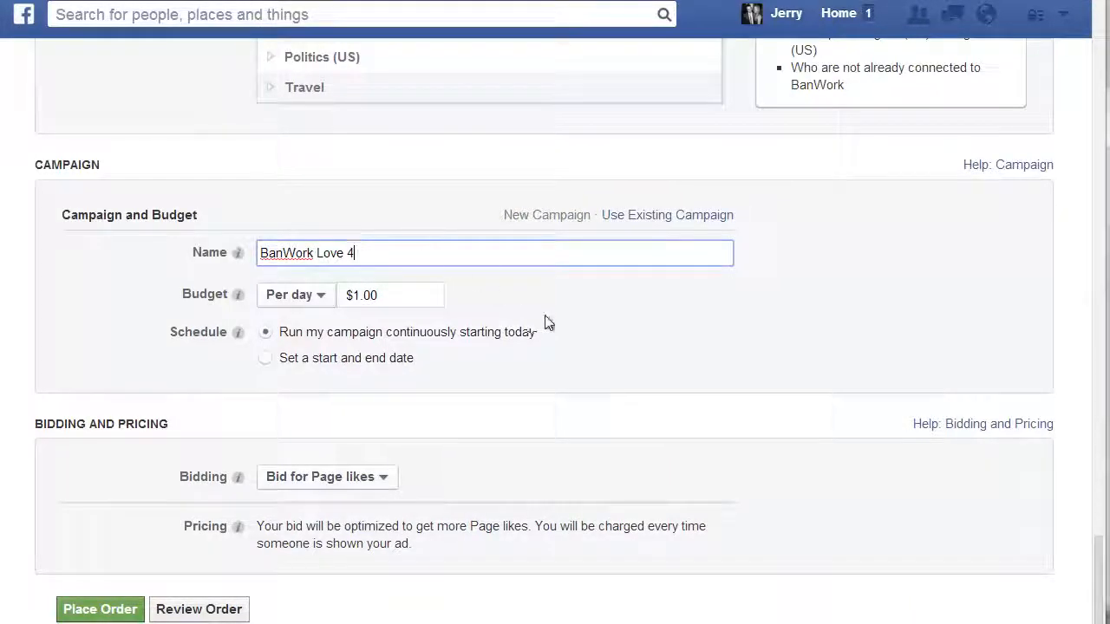
# Replace the Love interest in the ad's targeting with Dogs
pyautogui.scroll(4, 624, 373)
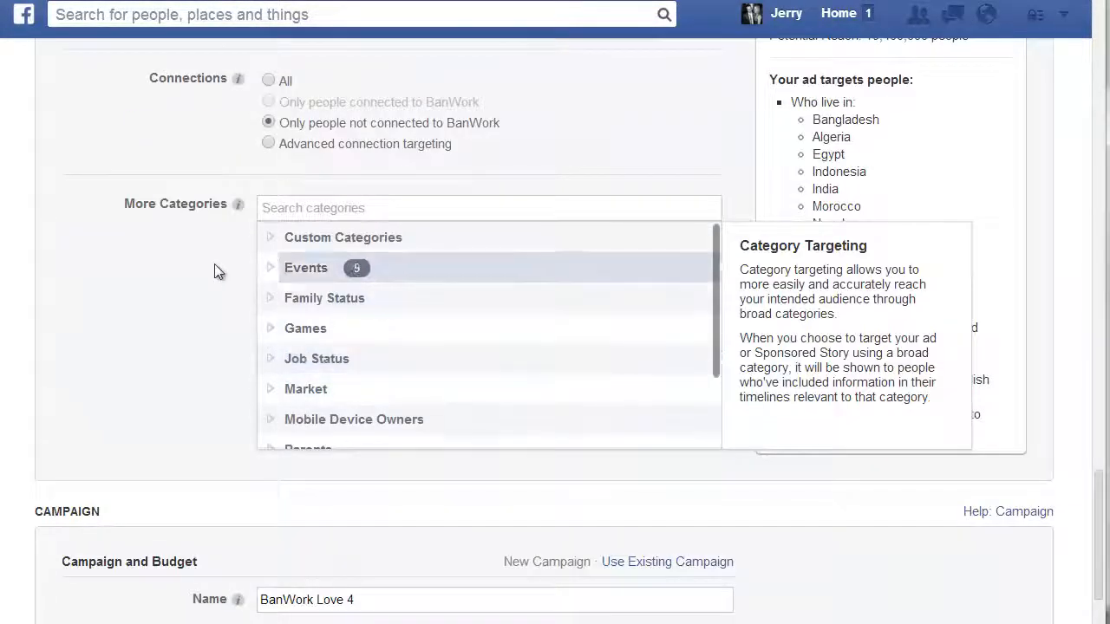
pyautogui.scroll(6, 261, 286)
pyautogui.moveTo(656, 491)
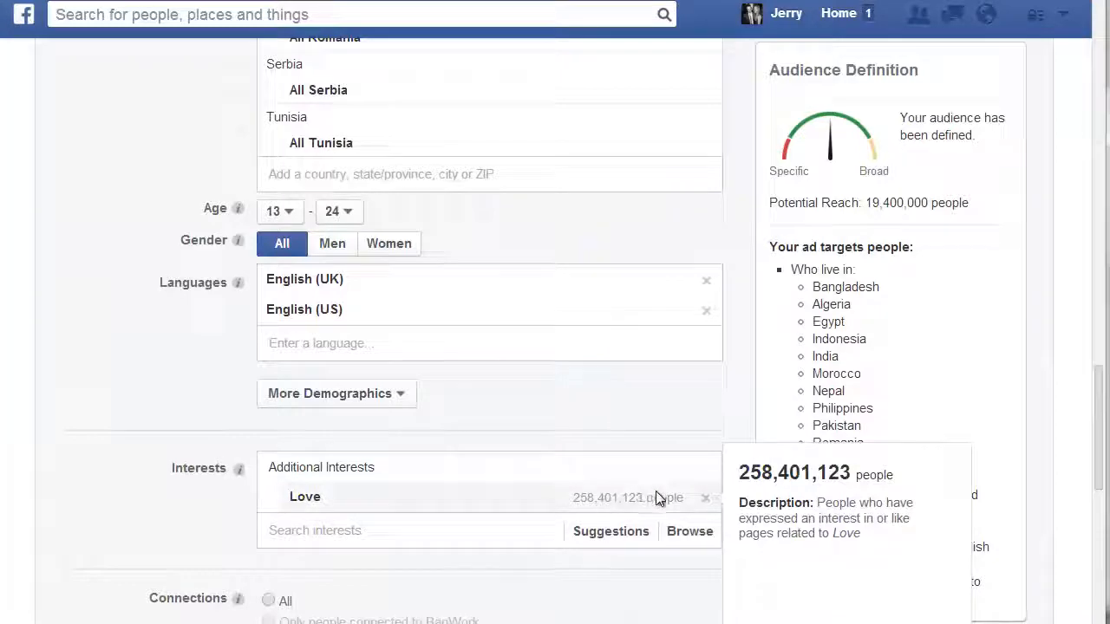
pyautogui.click(705, 497)
pyautogui.click(379, 469)
pyautogui.write('dogs')
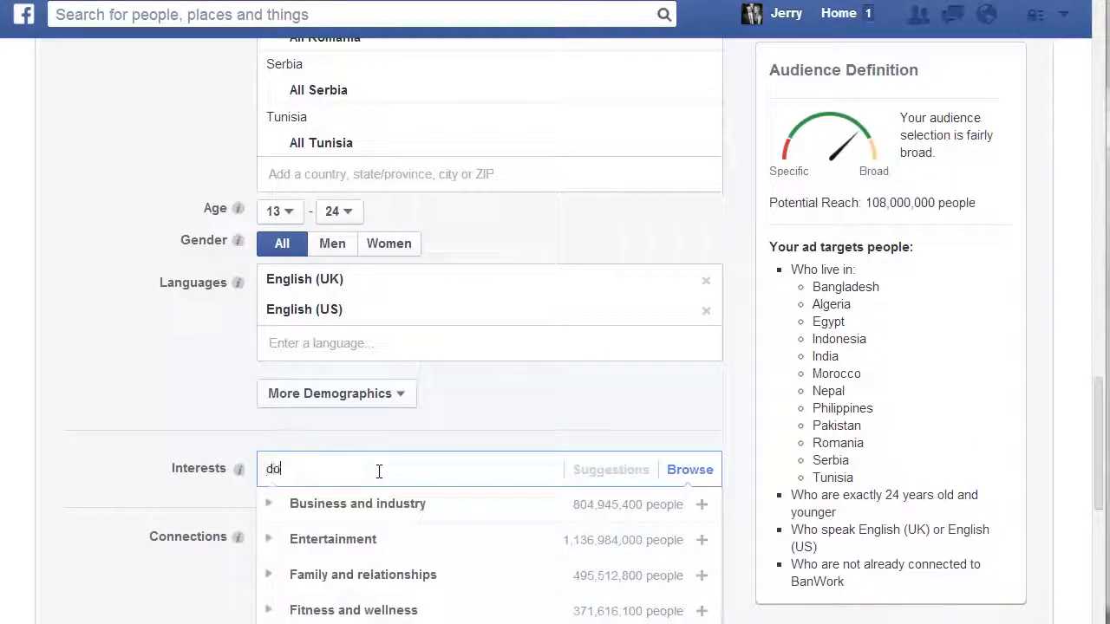
pyautogui.click(700, 505)
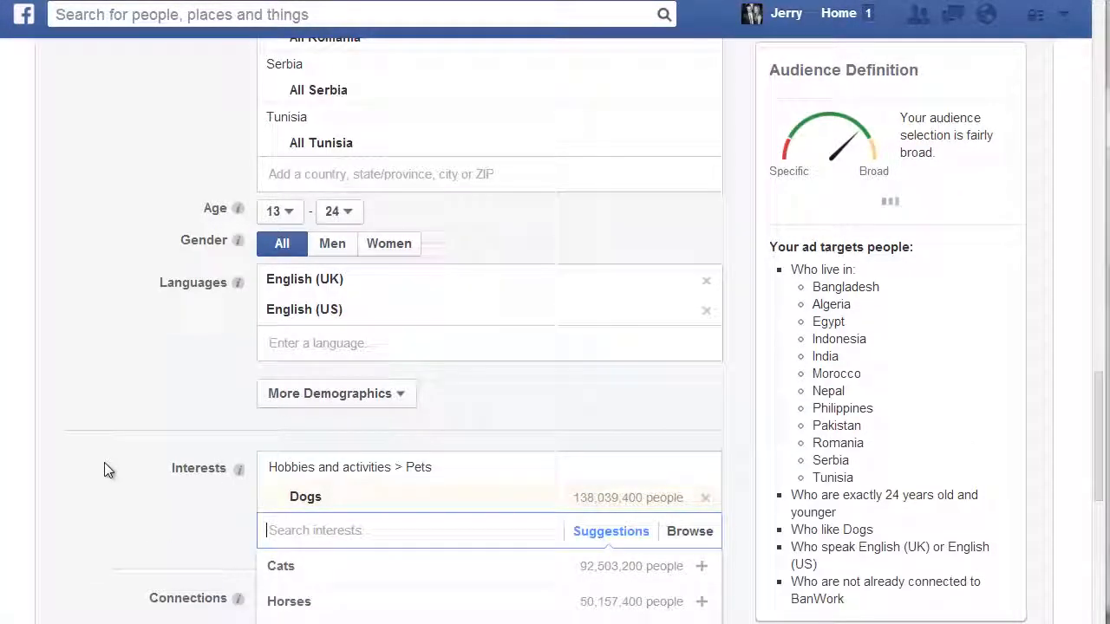
# Check the dog ad's audience reach and campaign settings, and place its order
pyautogui.scroll(-1, 102, 477)
pyautogui.scroll(-4, 100, 485)
pyautogui.scroll(3, 100, 485)
pyautogui.scroll(-7, 101, 487)
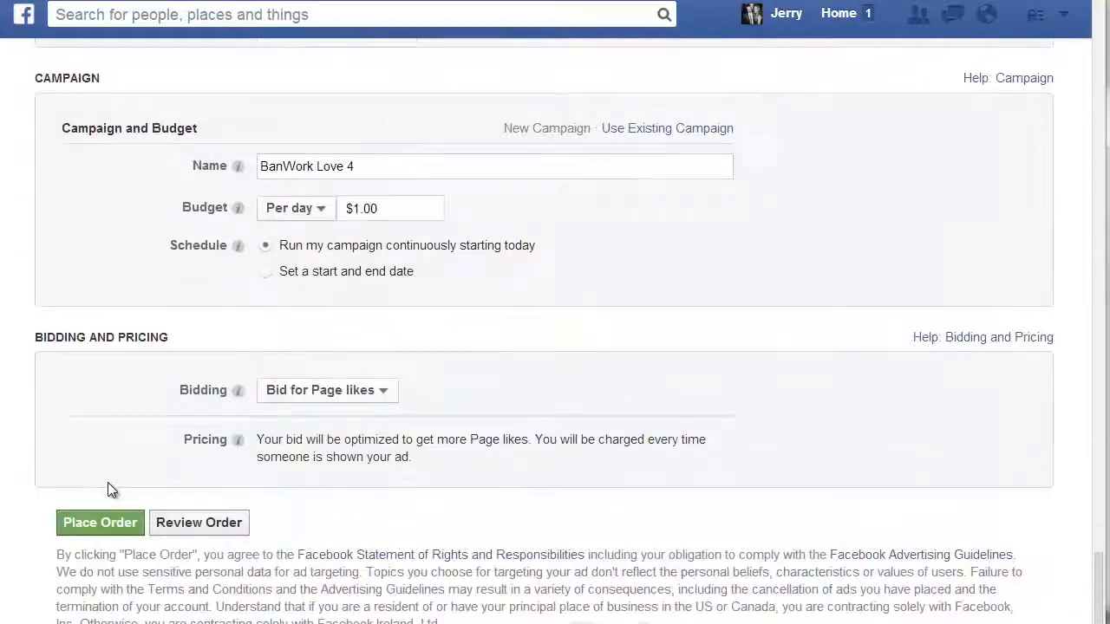
pyautogui.scroll(7, 433, 303)
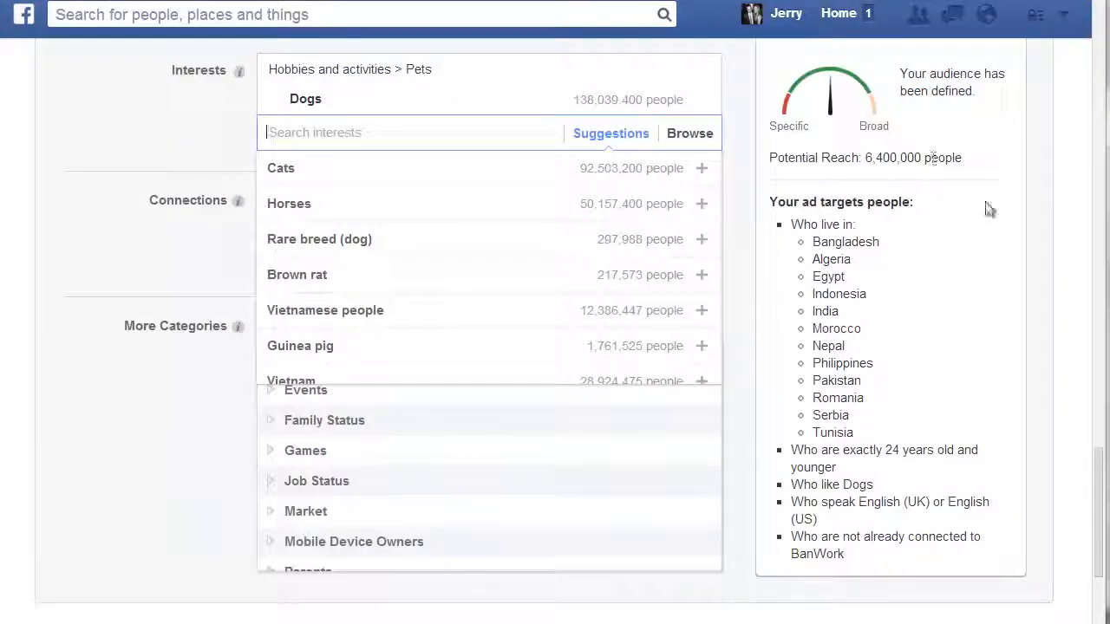
pyautogui.scroll(-3, 587, 355)
pyautogui.scroll(-7, 131, 467)
pyautogui.click(122, 479)
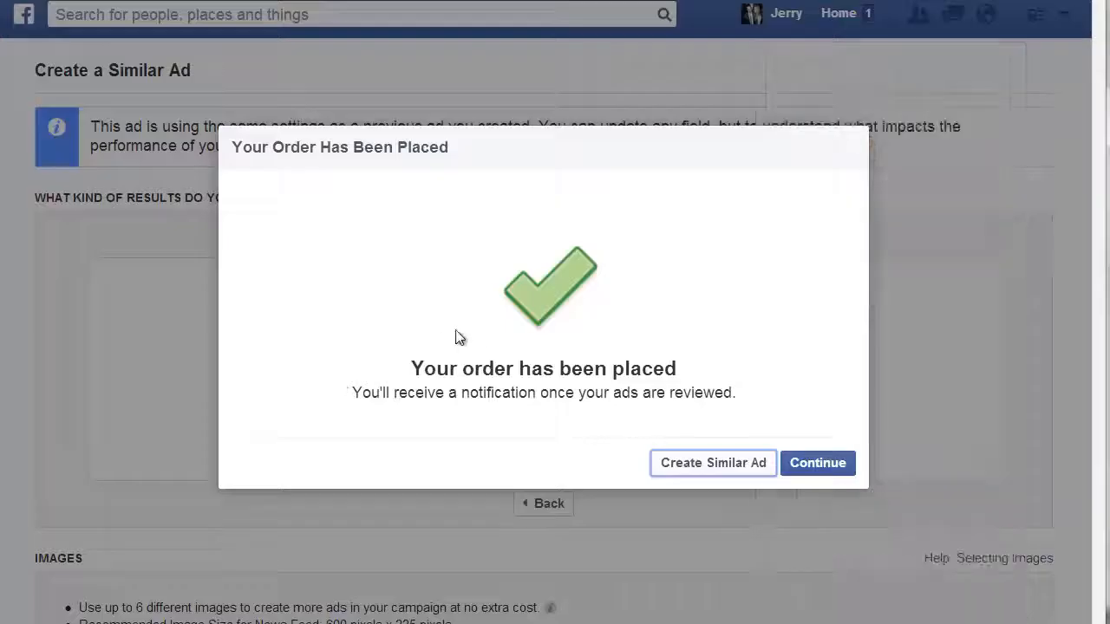
# Create another similar ad from the six-image ad and replace its Dogs interest with Pets
pyautogui.click(694, 464)
pyautogui.scroll(-14, 305, 421)
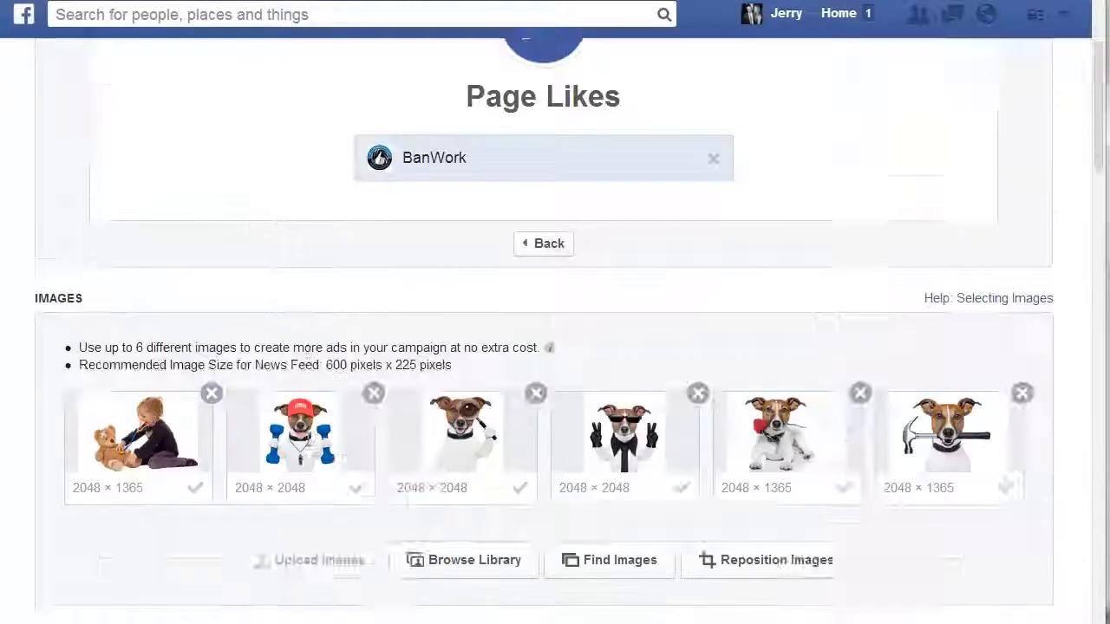
pyautogui.scroll(-9, 304, 421)
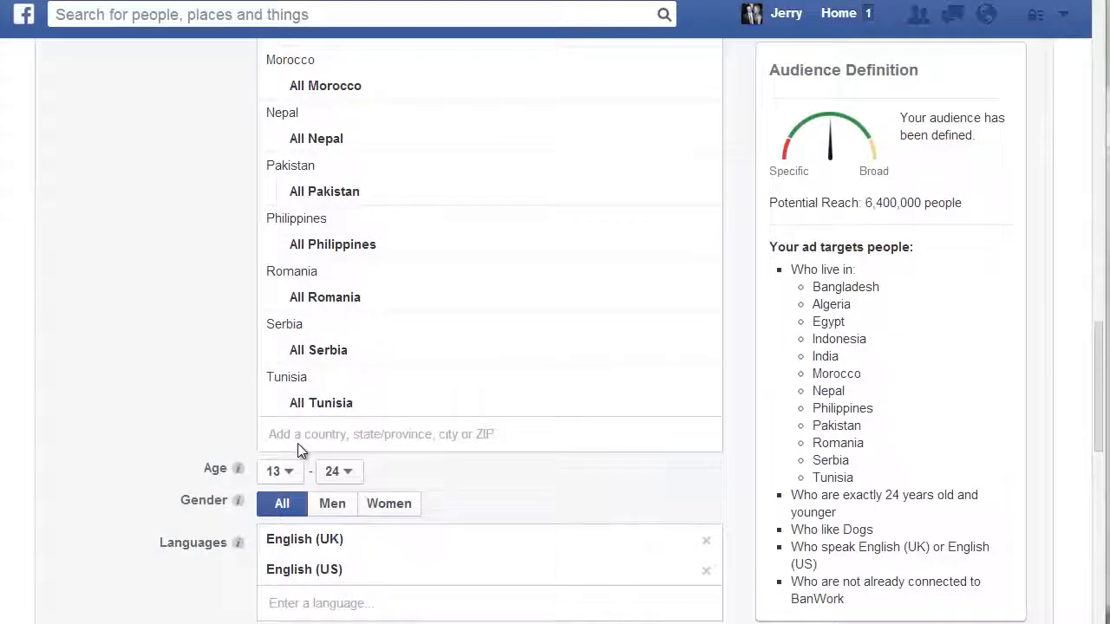
pyautogui.scroll(-4, 226, 407)
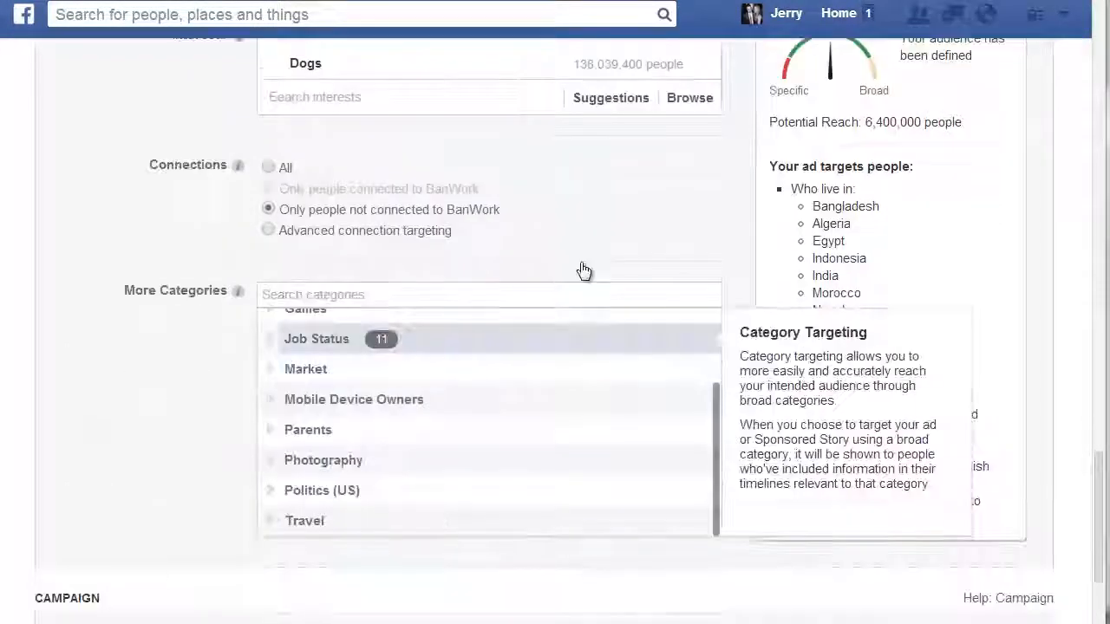
pyautogui.scroll(2, 555, 269)
pyautogui.click(704, 239)
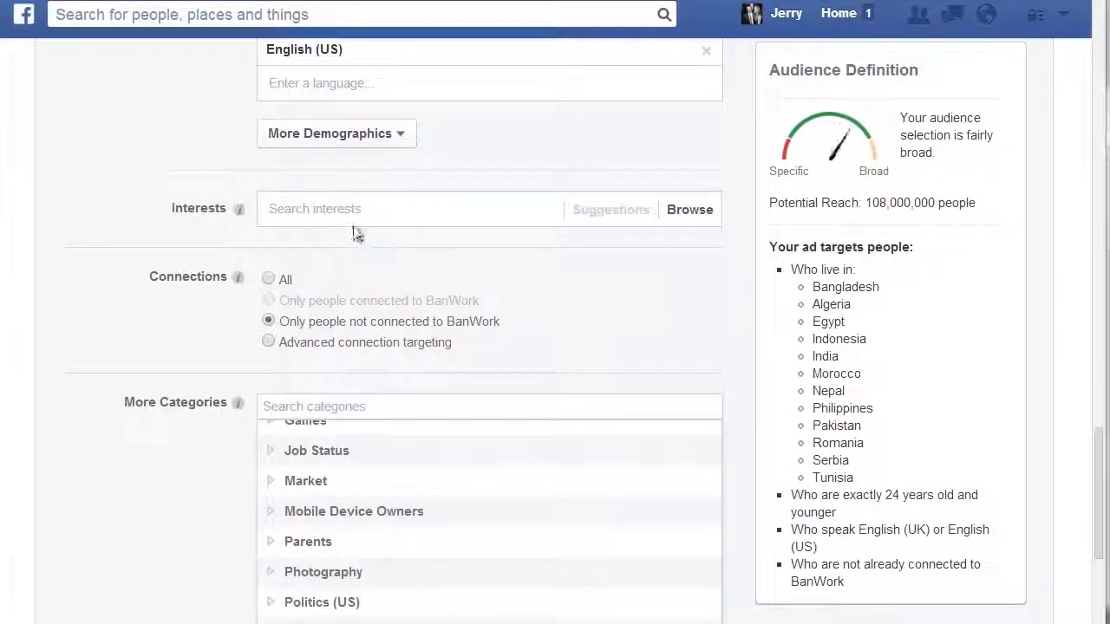
pyautogui.click(347, 215)
pyautogui.write('pet')
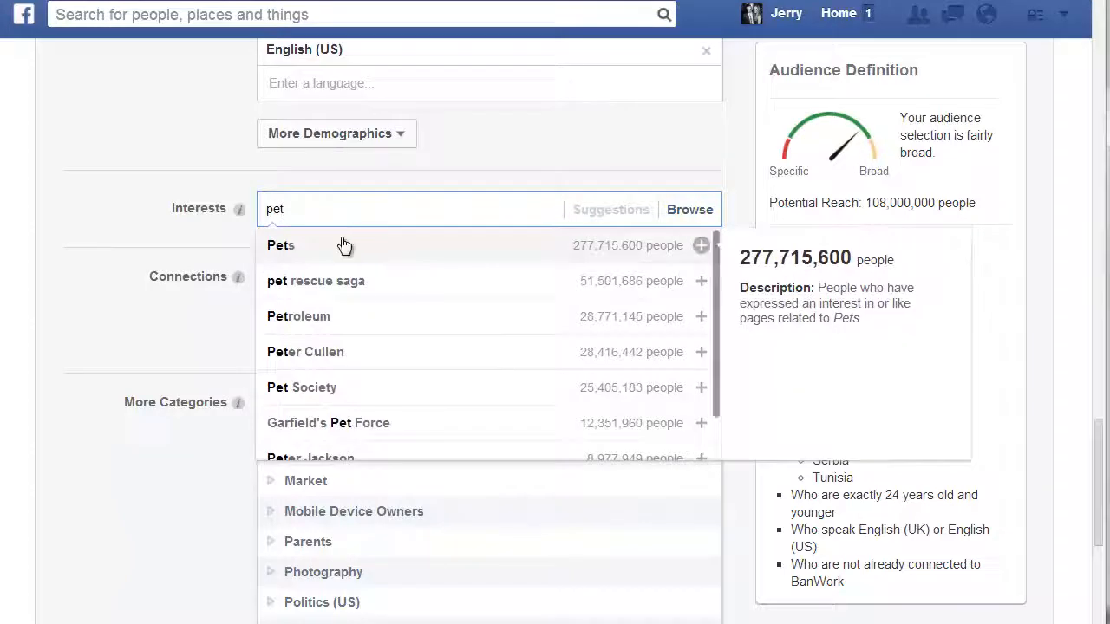
pyautogui.click(342, 244)
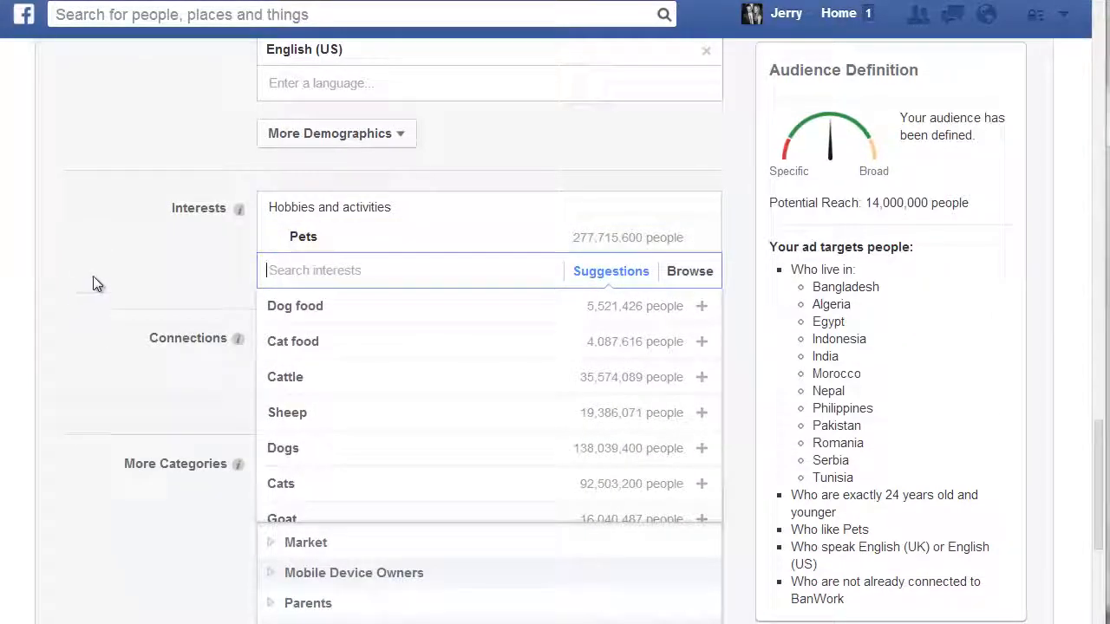
# Put the pet ad in a new campaign named BanWork Love Pets and place its order
pyautogui.scroll(-10, 101, 336)
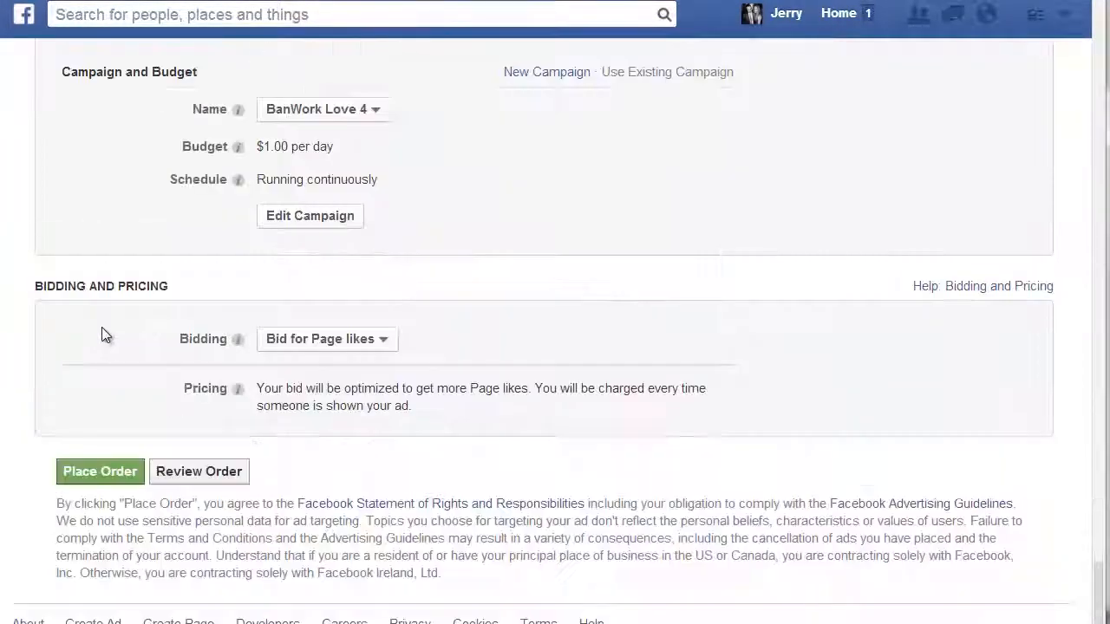
pyautogui.click(521, 73)
pyautogui.click(368, 122)
pyautogui.press('BackSpace')
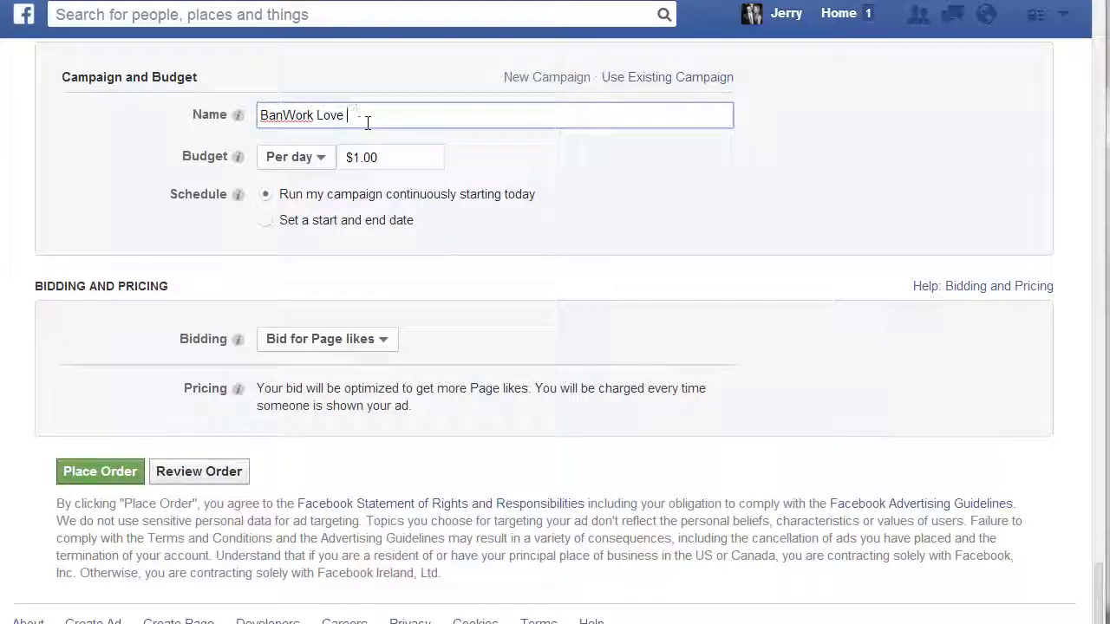
pyautogui.write('Pets')
pyautogui.click(97, 471)
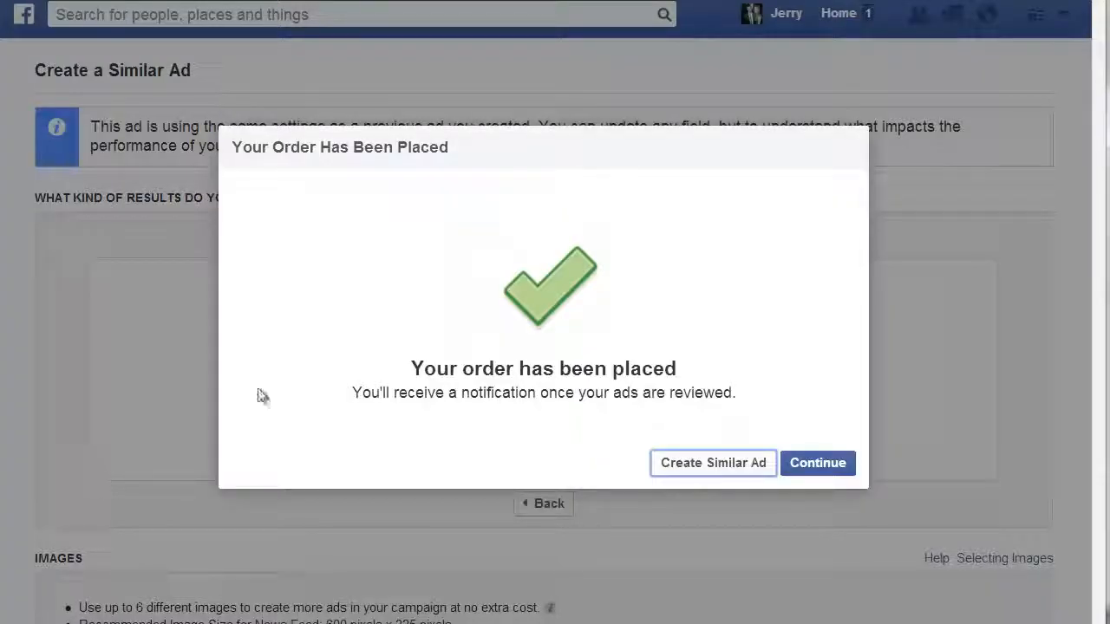
# Continue to the BanWork Love Pets campaign page and look over its summary, ad preview and targeting
pyautogui.click(817, 463)
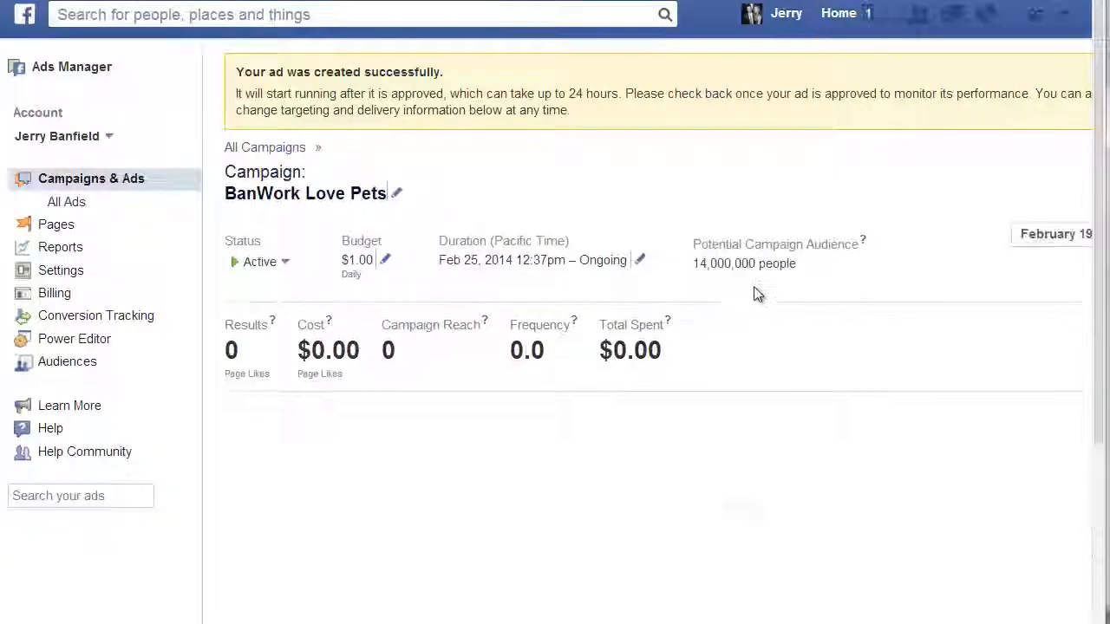
pyautogui.scroll(-10, 747, 298)
pyautogui.scroll(2, 727, 306)
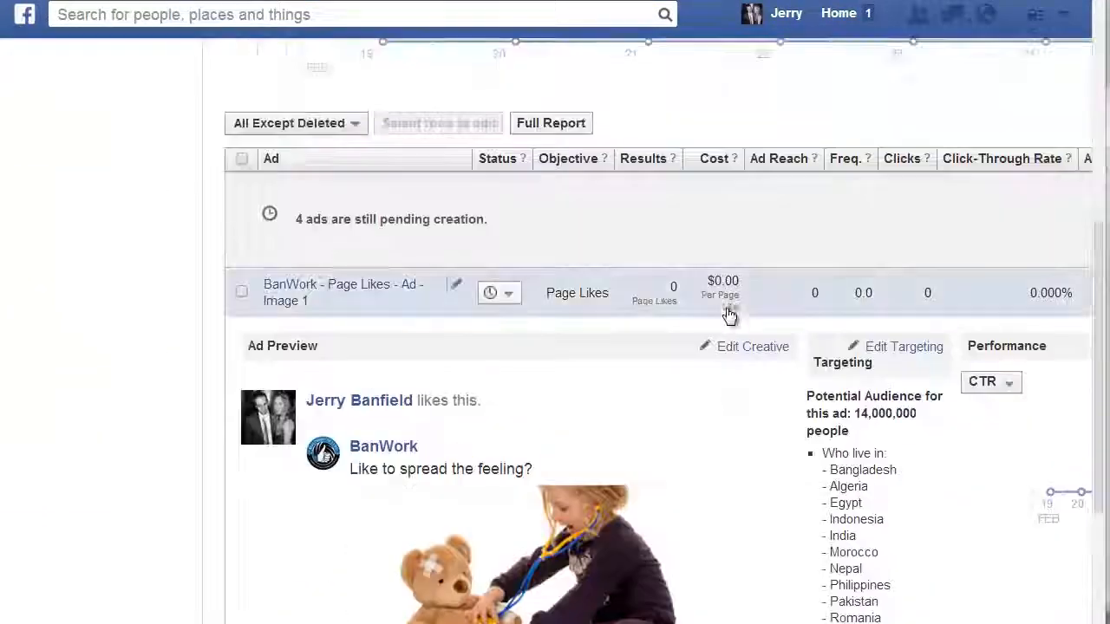
pyautogui.scroll(-3, 716, 329)
pyautogui.scroll(9, 688, 347)
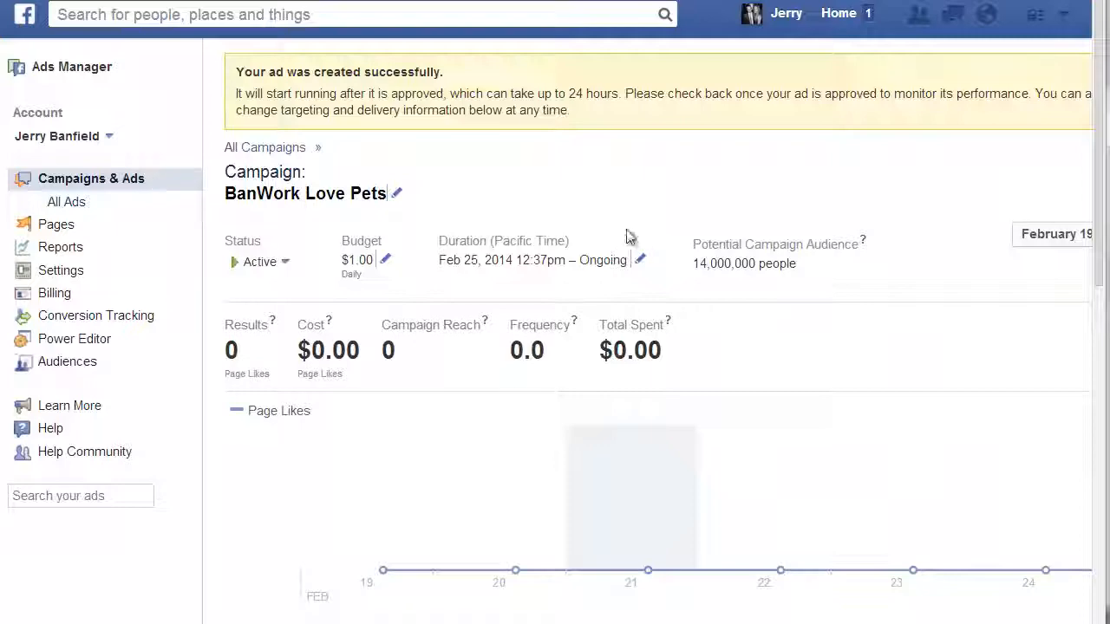
# Delete the BanWork Love 3 campaign from the All Campaigns list
pyautogui.scroll(-2, 657, 260)
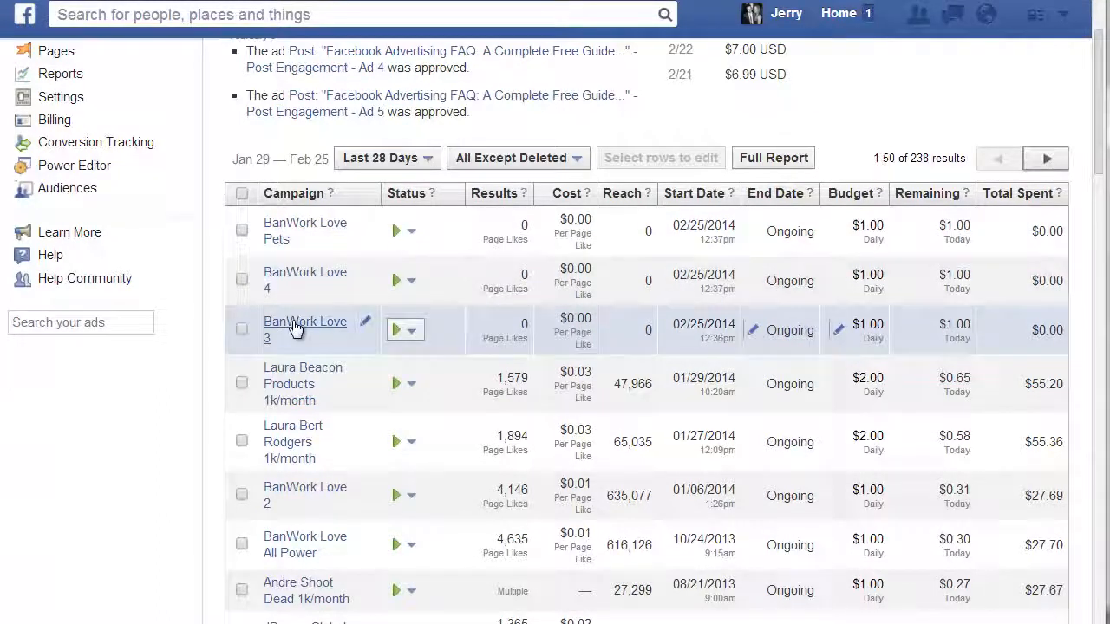
pyautogui.click(405, 330)
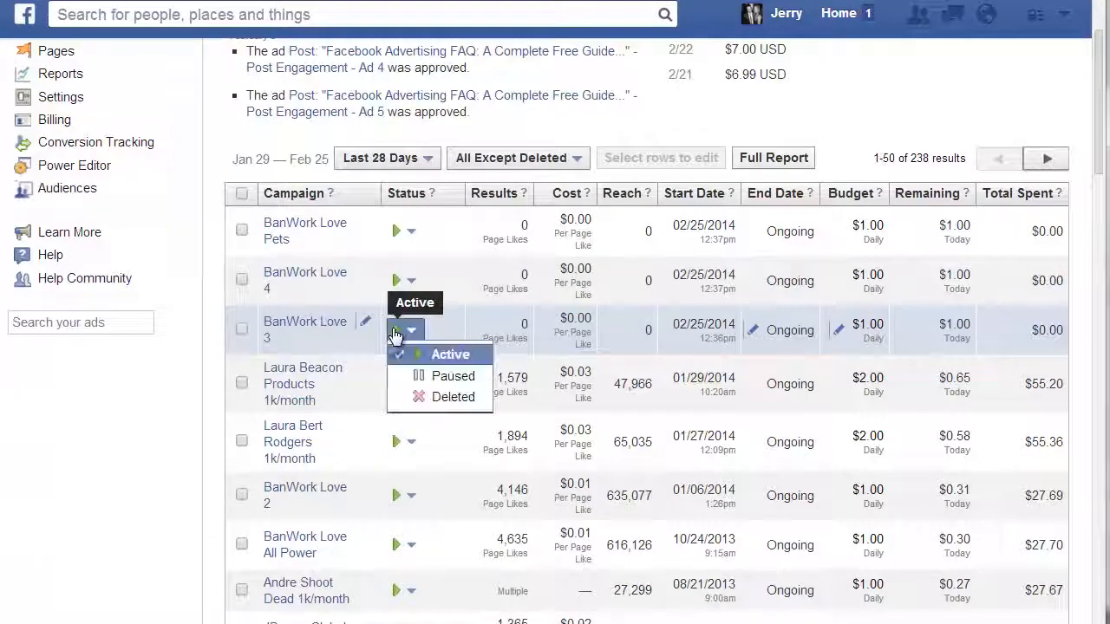
pyautogui.click(433, 397)
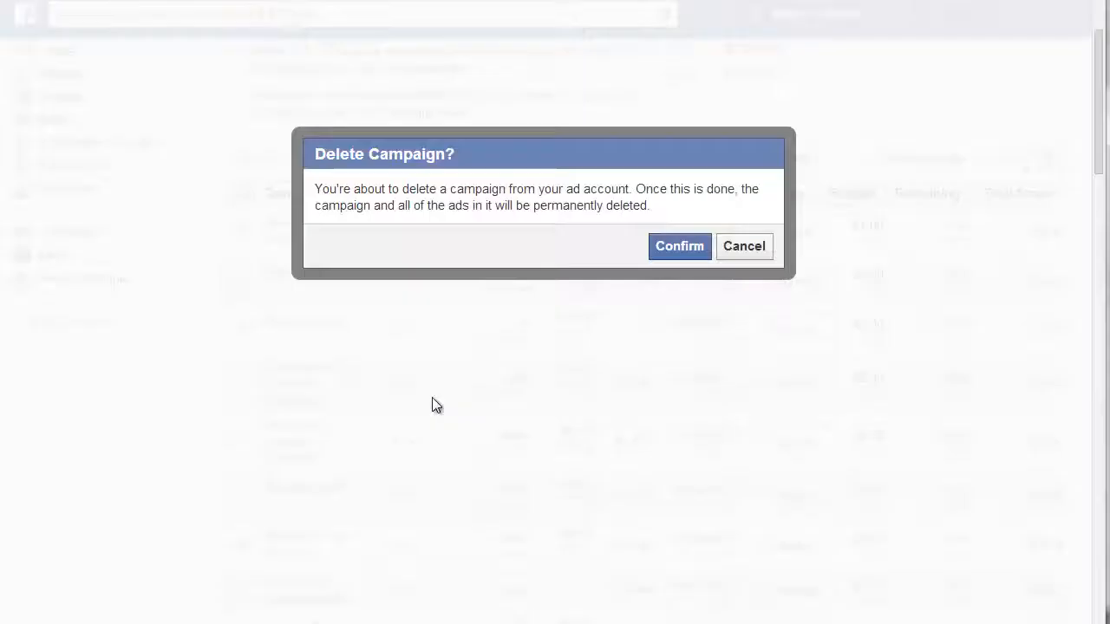
pyautogui.click(670, 247)
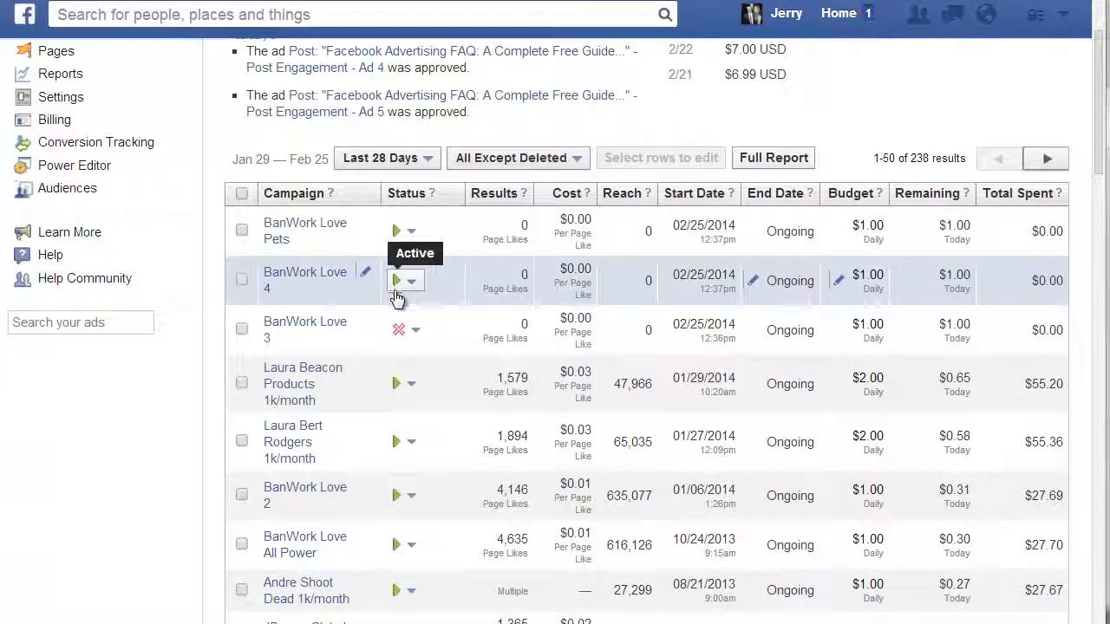
# Delete the BanWork Love 4 and BanWork Love Pets campaigns
pyautogui.click(403, 281)
pyautogui.click(436, 346)
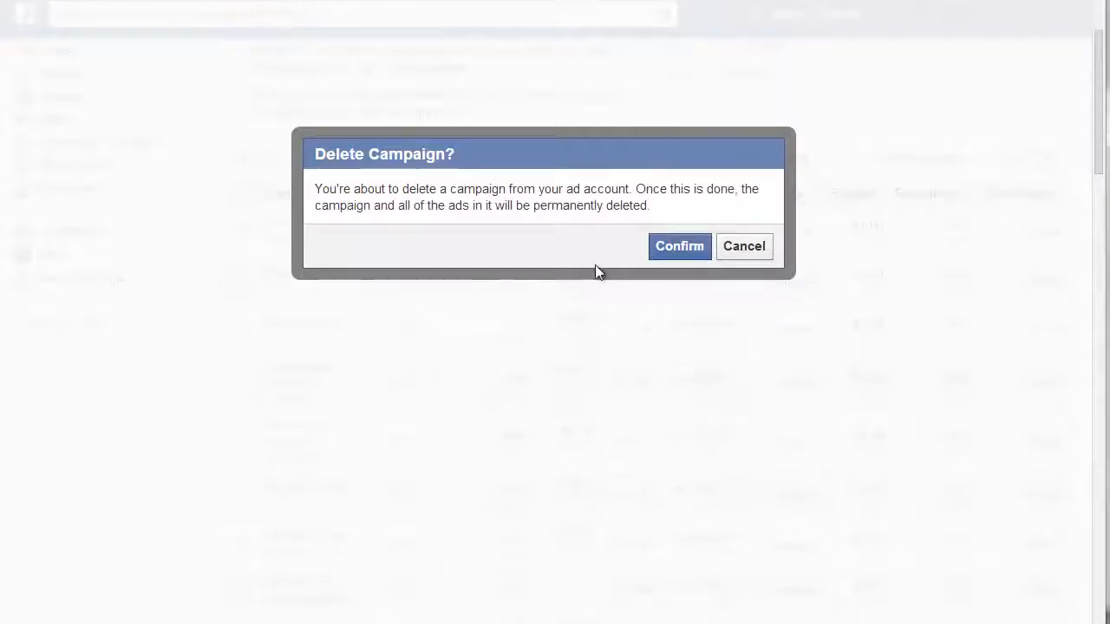
pyautogui.click(681, 246)
pyautogui.click(408, 232)
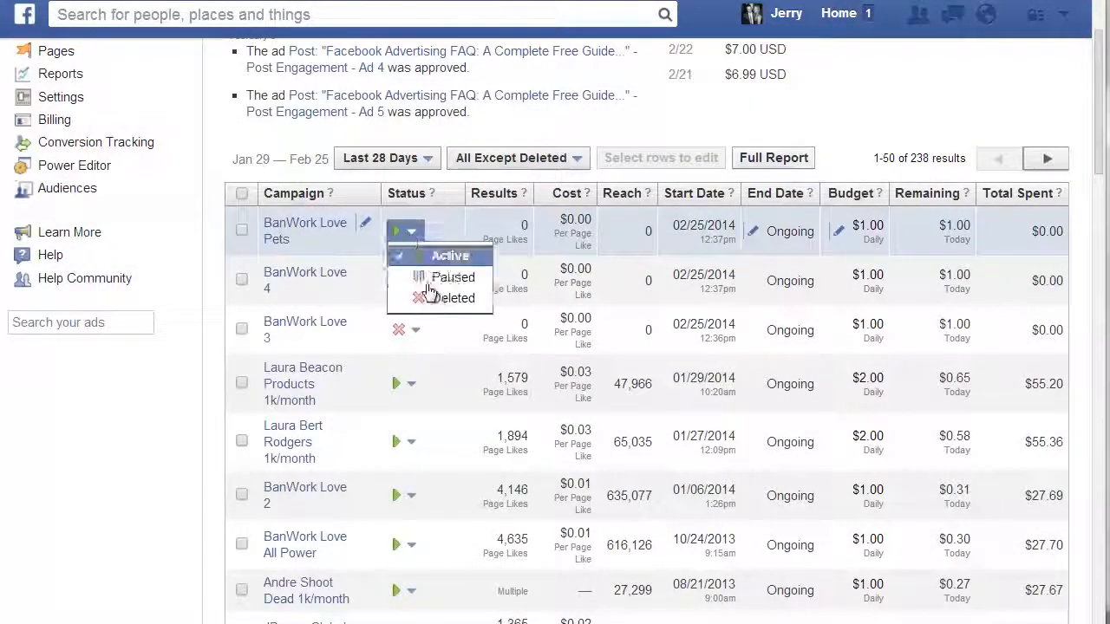
pyautogui.click(436, 298)
pyautogui.click(677, 246)
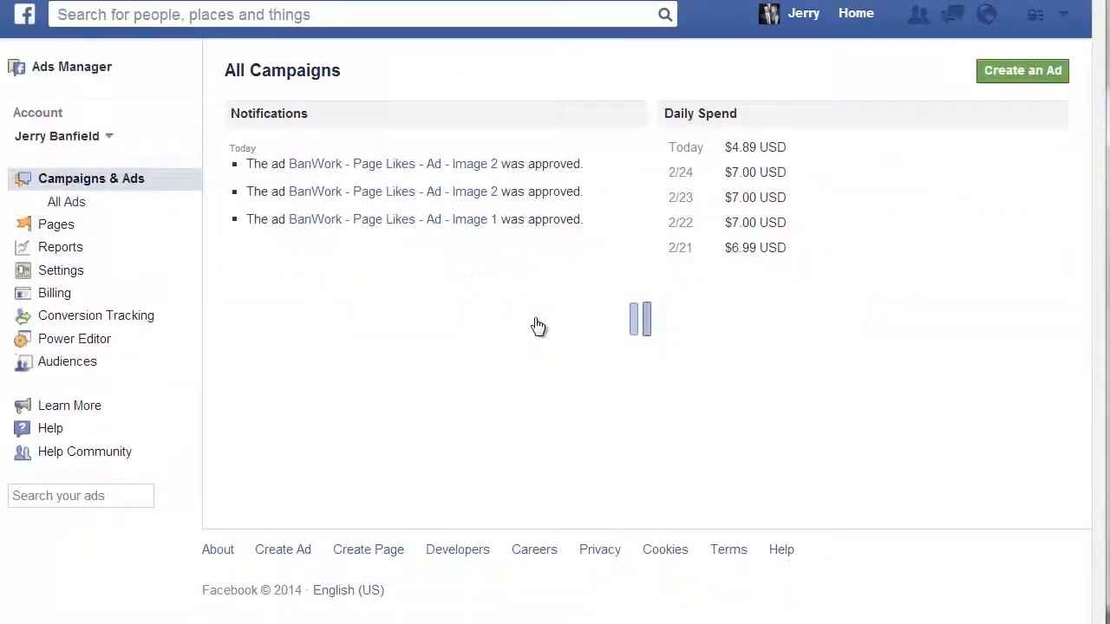
# Open the BanWork Love 2 campaign and examine its results and its Page Likes ad's preview and targeting
pyautogui.scroll(-3, 537, 317)
pyautogui.scroll(1, 543, 367)
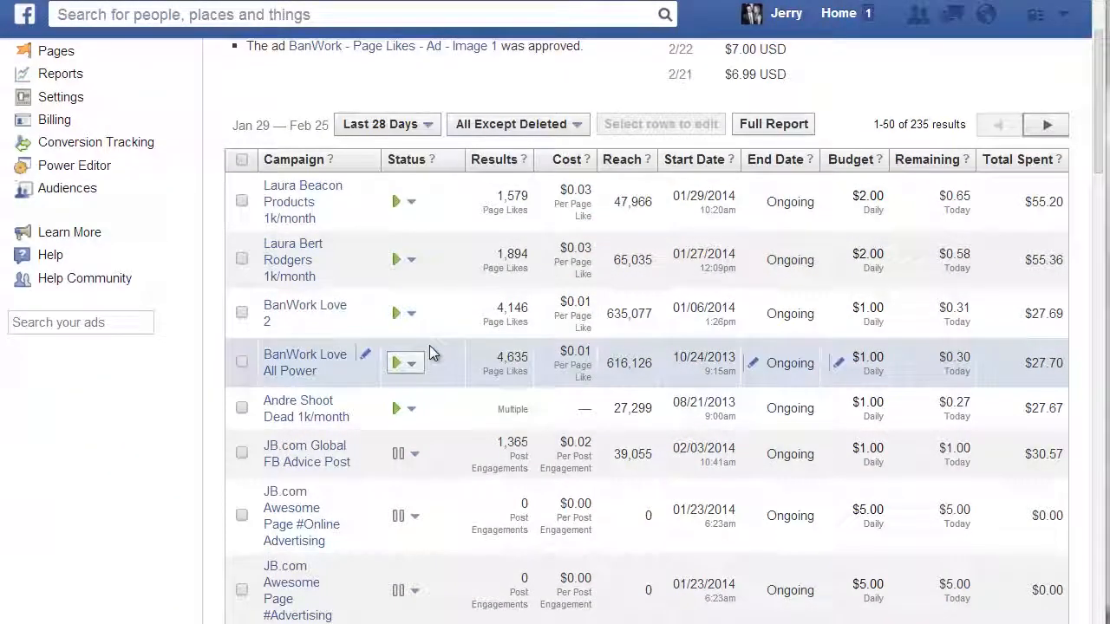
pyautogui.click(300, 306)
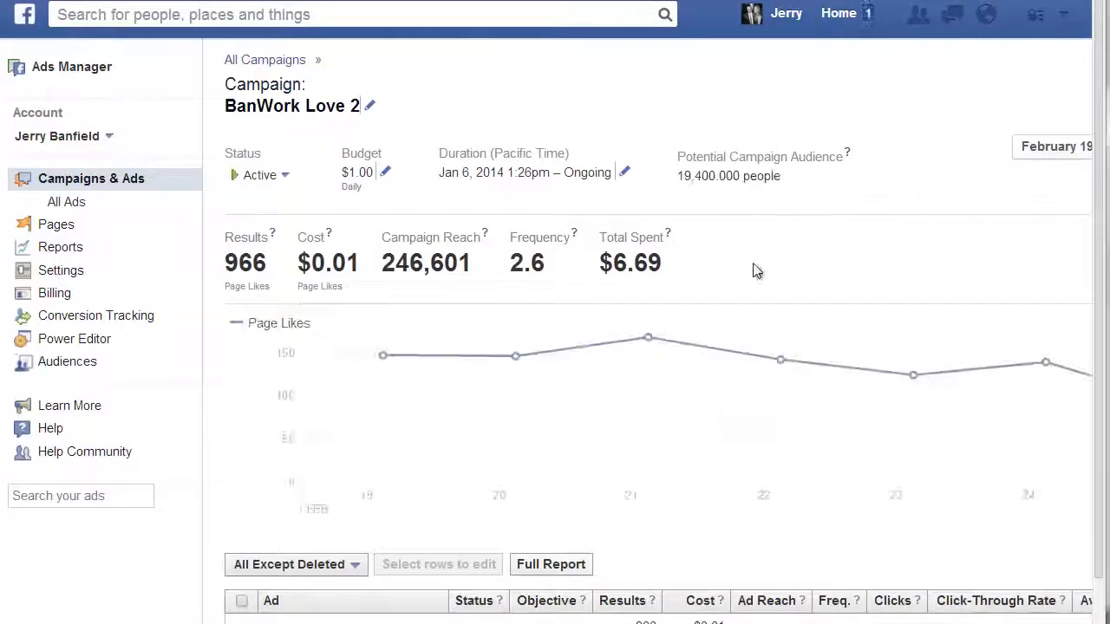
pyautogui.scroll(-3, 693, 270)
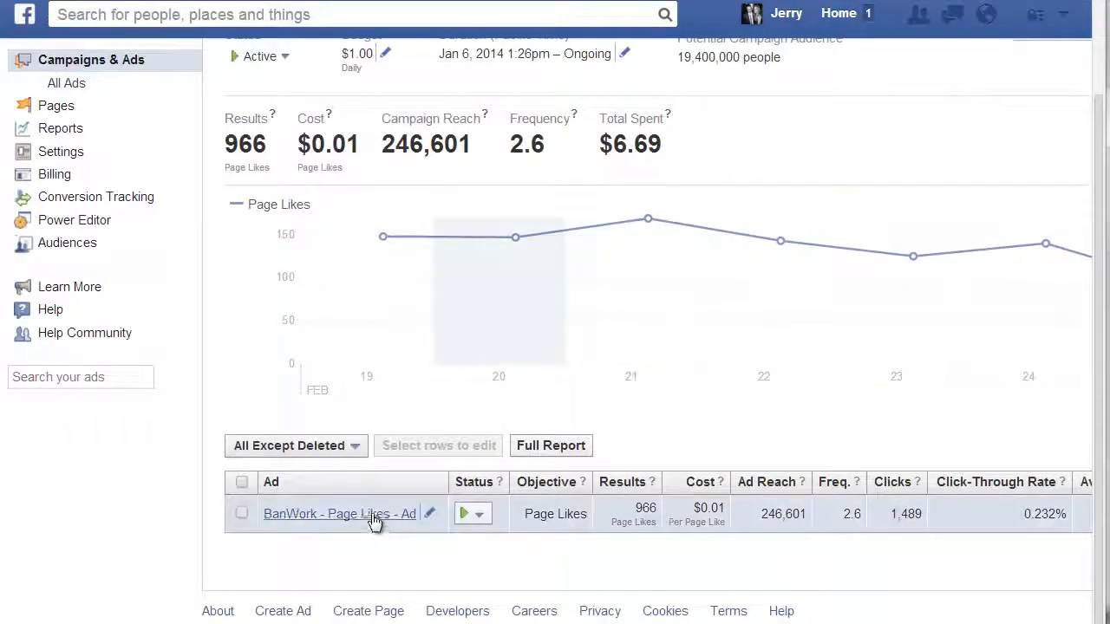
pyautogui.click(374, 516)
pyautogui.scroll(-4, 493, 364)
pyautogui.scroll(2, 570, 357)
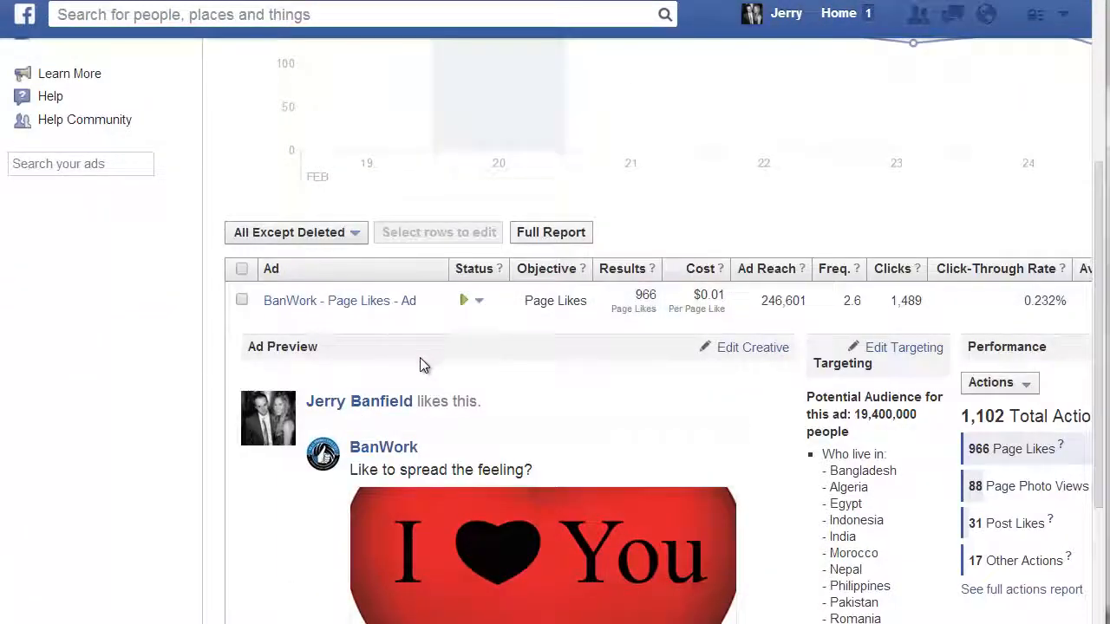
pyautogui.scroll(2, 442, 368)
pyautogui.scroll(3, 442, 379)
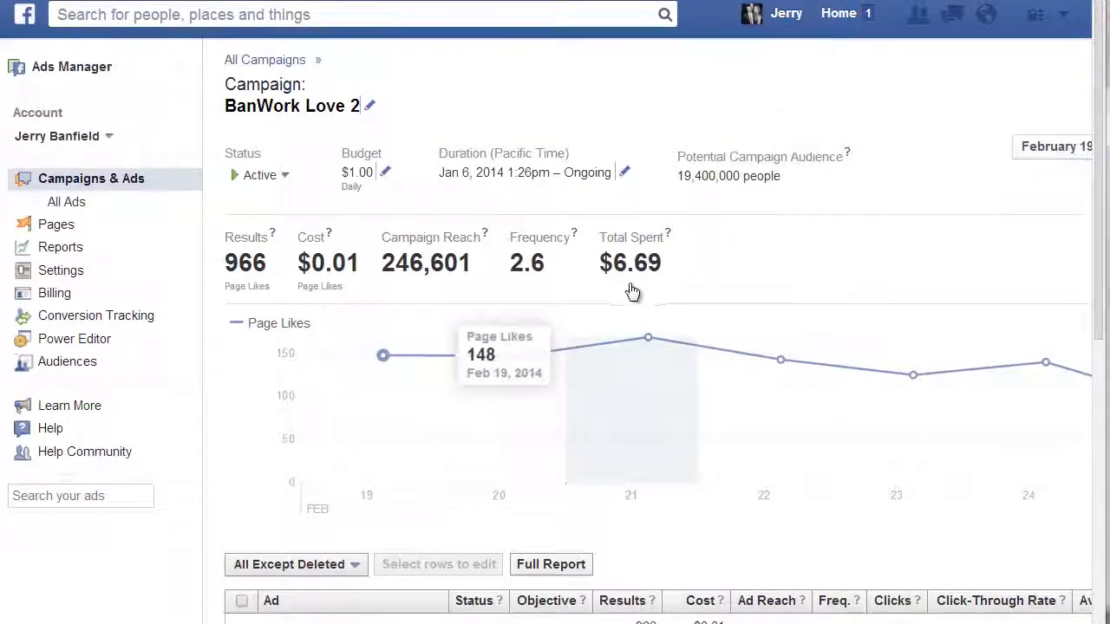
pyautogui.scroll(-6, 630, 295)
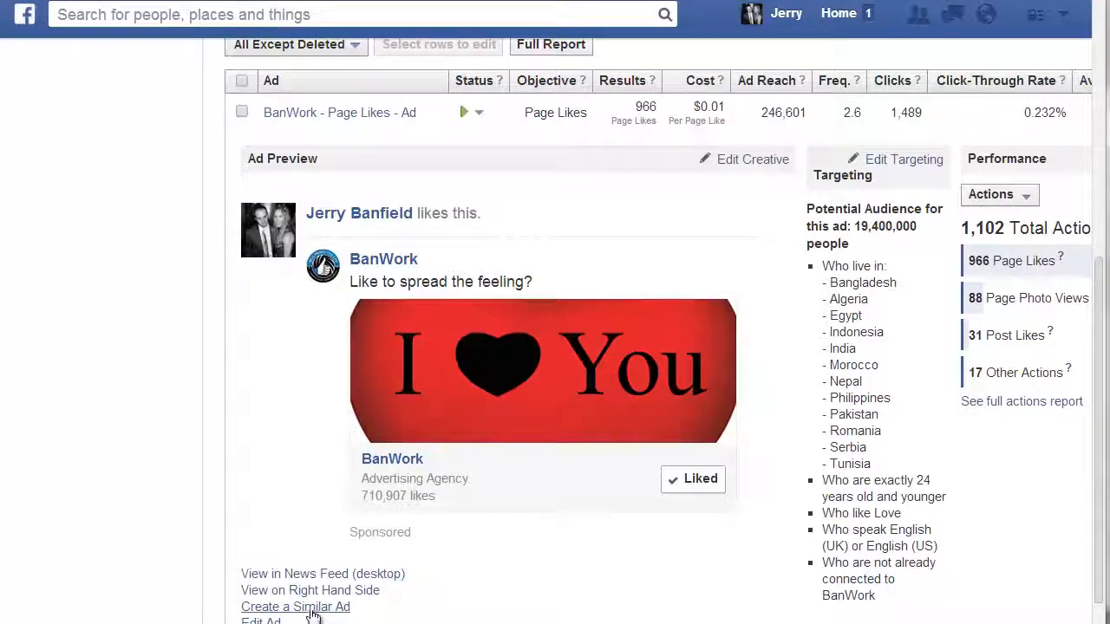
# Start a similar ad from the BanWork Love 2 Page Likes ad and review its targeting, campaign, budget and bidding settings
pyautogui.click(314, 612)
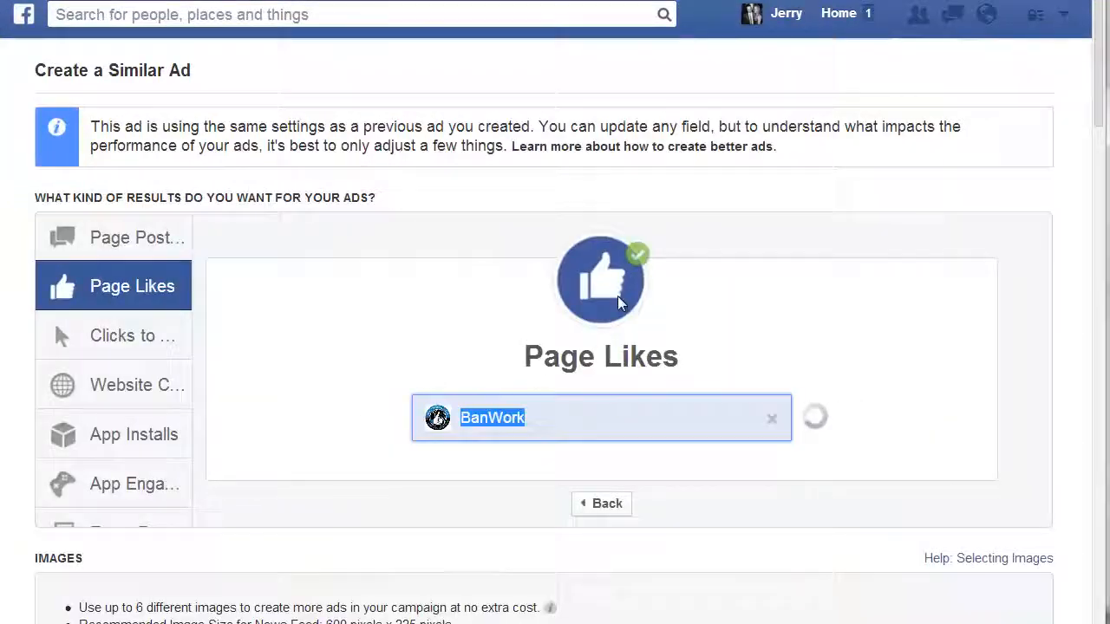
pyautogui.scroll(-4, 555, 342)
pyautogui.scroll(-15, 530, 349)
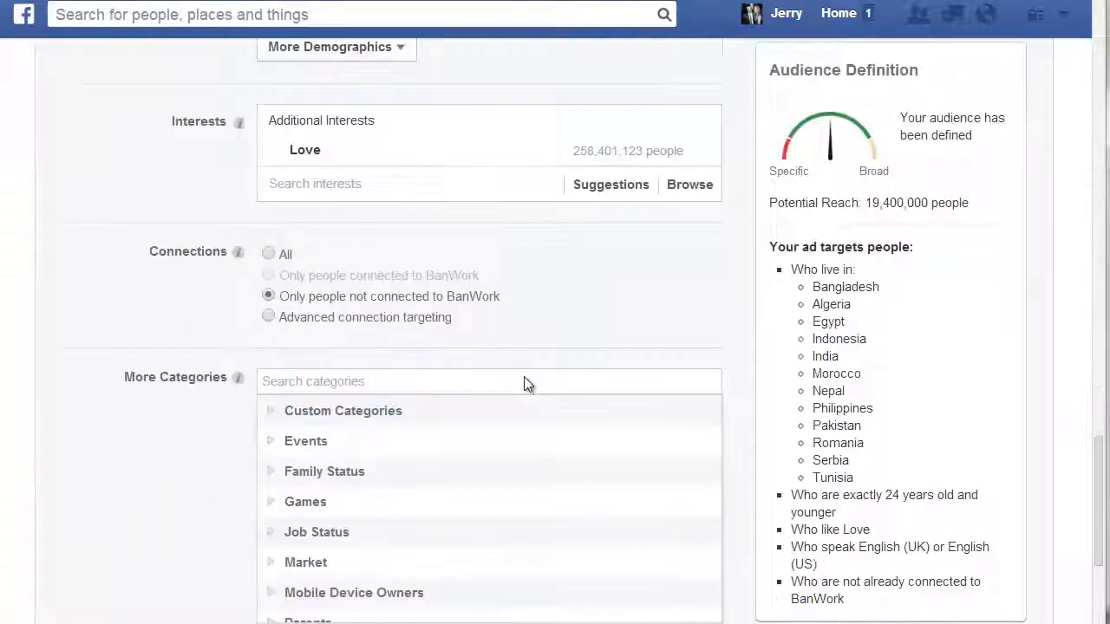
pyautogui.scroll(-3, 341, 445)
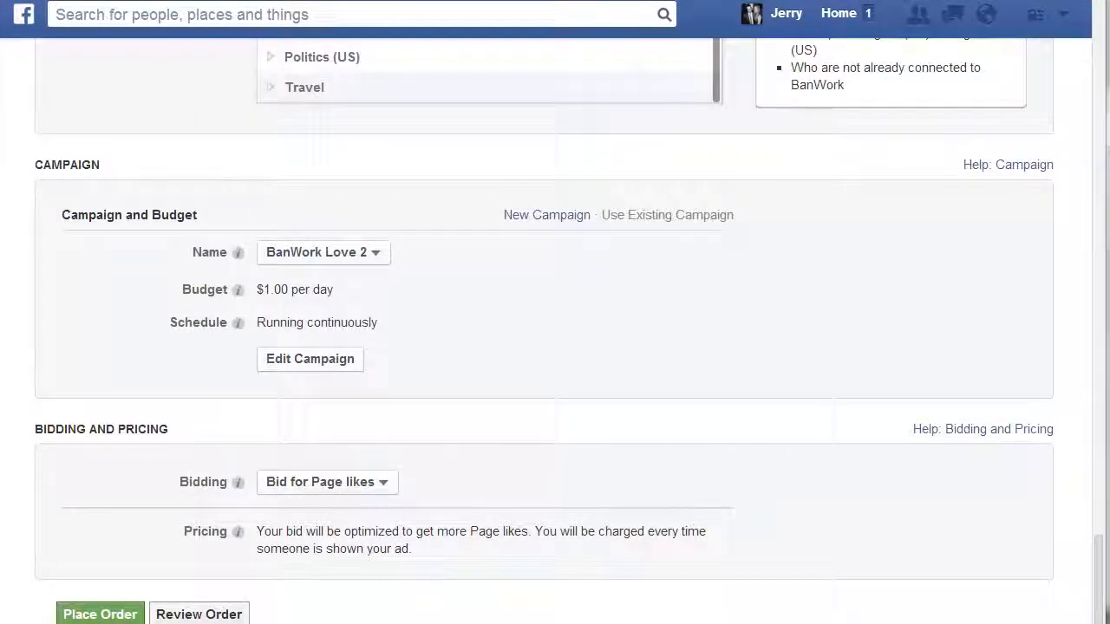
pyautogui.click(530, 109)
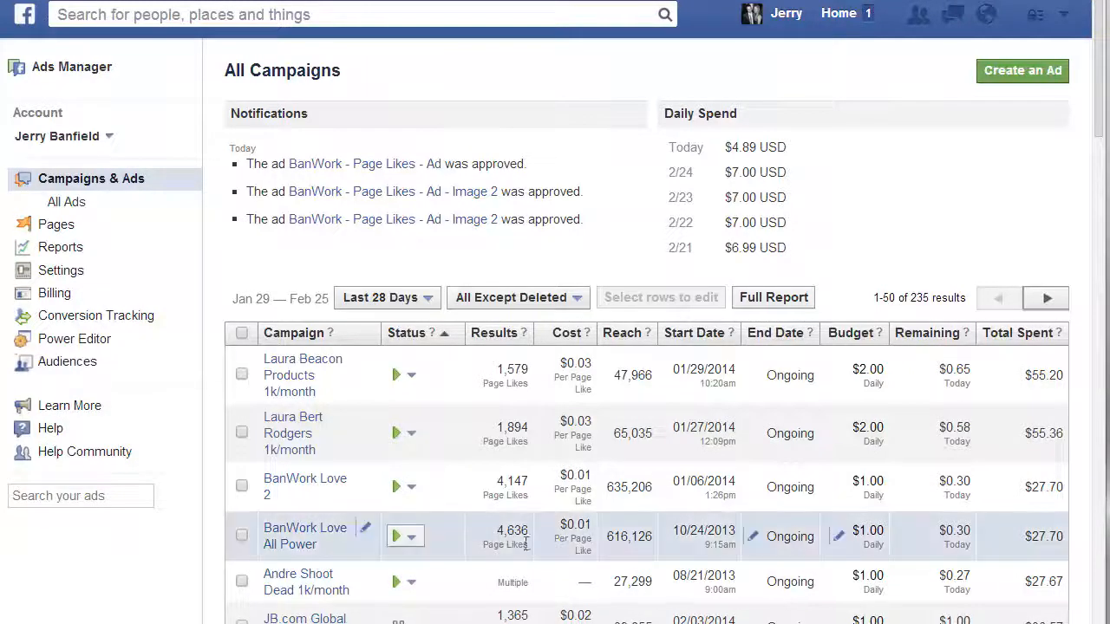
# Look through the All Campaigns list, comparing the daily budgets and total spend of active and paused campaigns
pyautogui.scroll(-3, 921, 228)
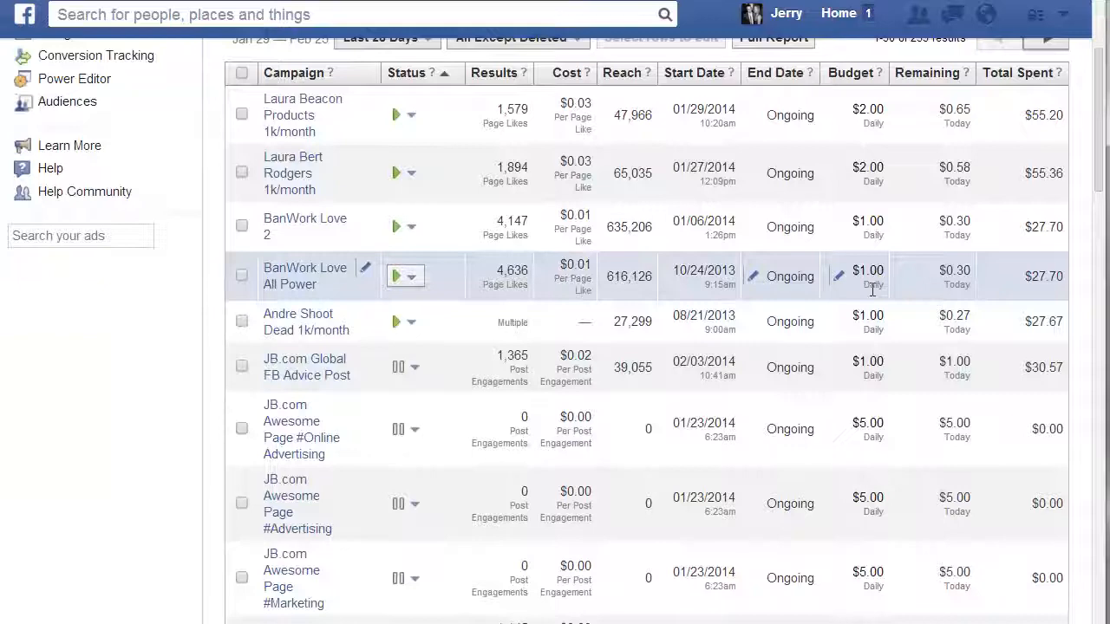
pyautogui.scroll(2, 838, 317)
pyautogui.scroll(-3, 864, 463)
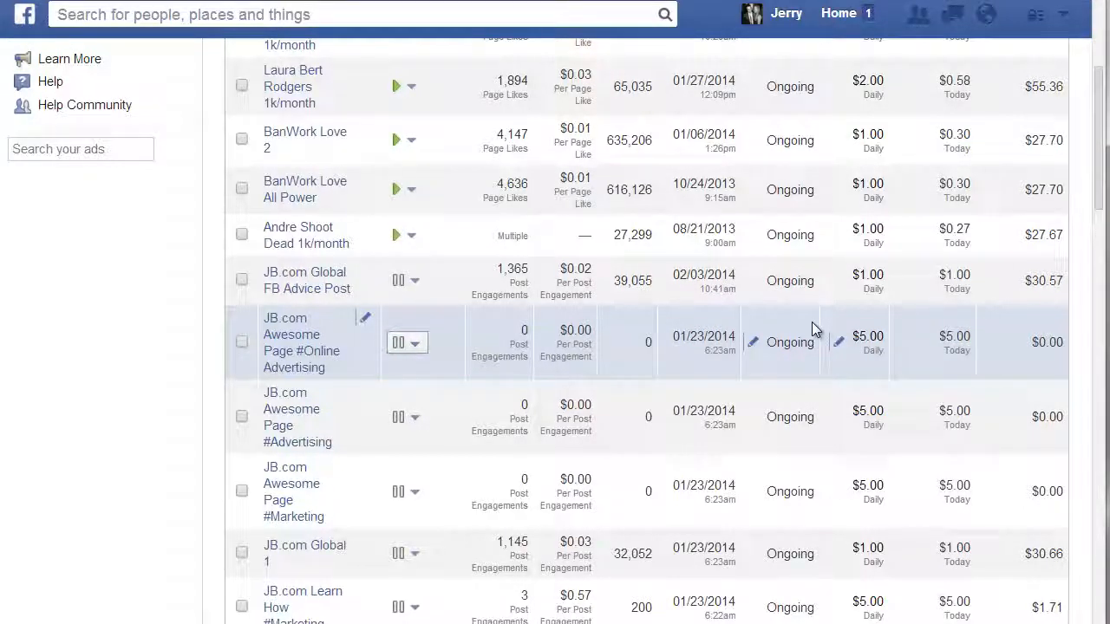
pyautogui.scroll(-5, 811, 326)
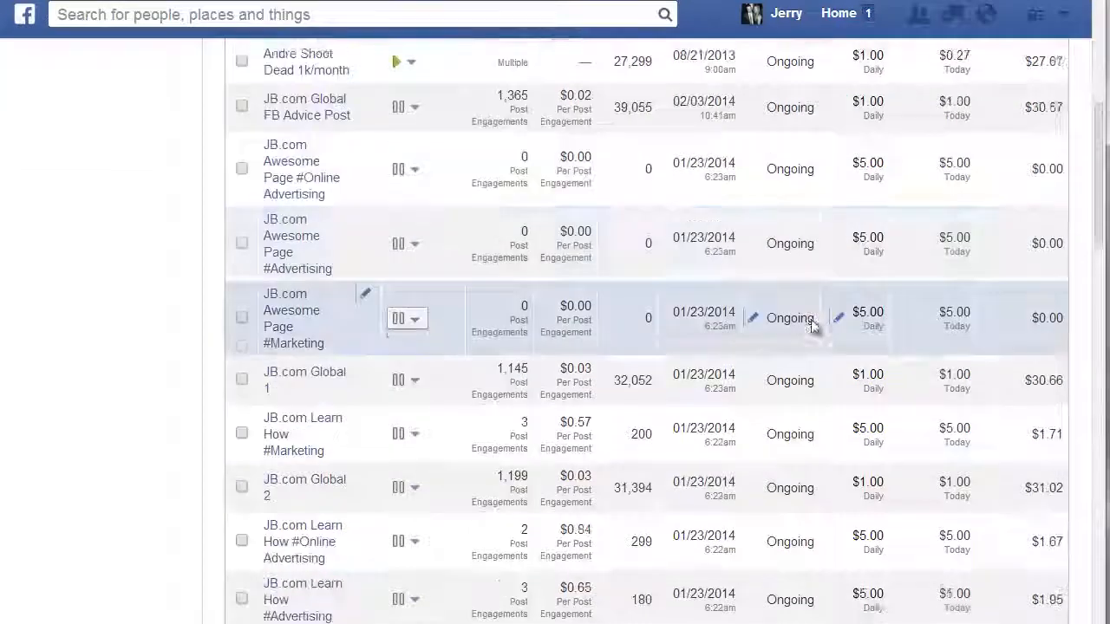
pyautogui.scroll(-8, 783, 314)
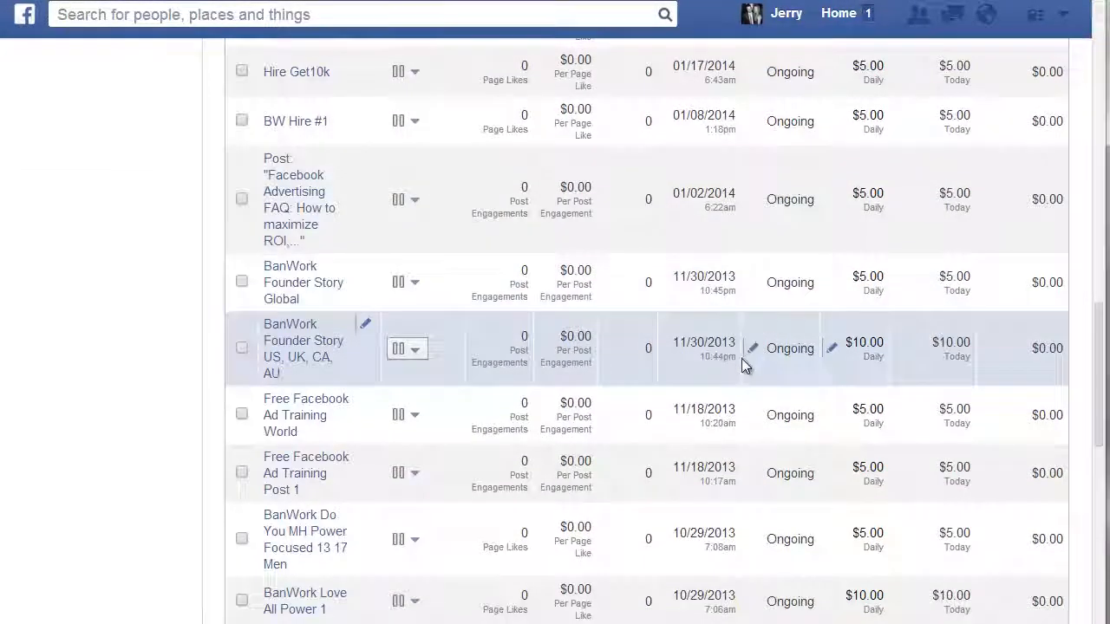
pyautogui.scroll(-4, 741, 358)
pyautogui.scroll(-7, 694, 351)
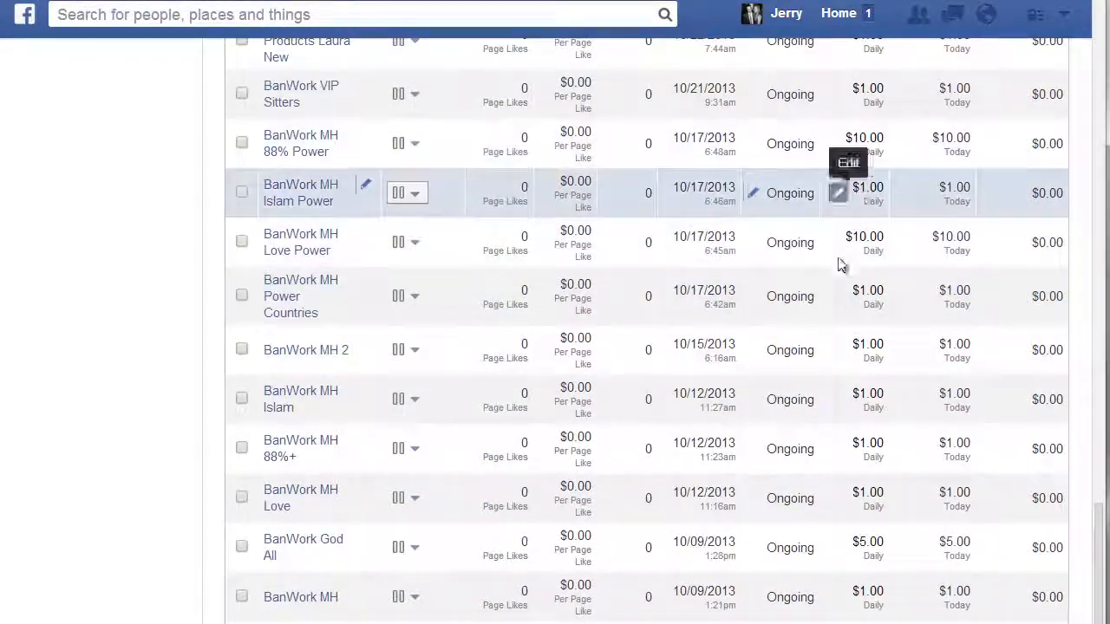
pyautogui.scroll(-2, 838, 260)
pyautogui.scroll(9, 871, 546)
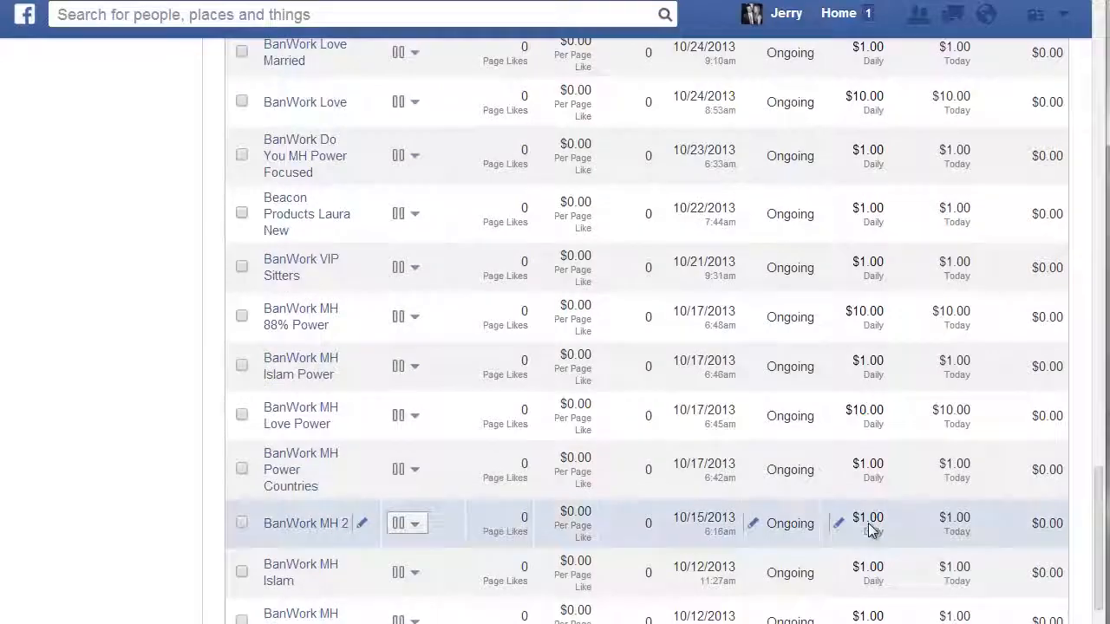
pyautogui.scroll(12, 869, 530)
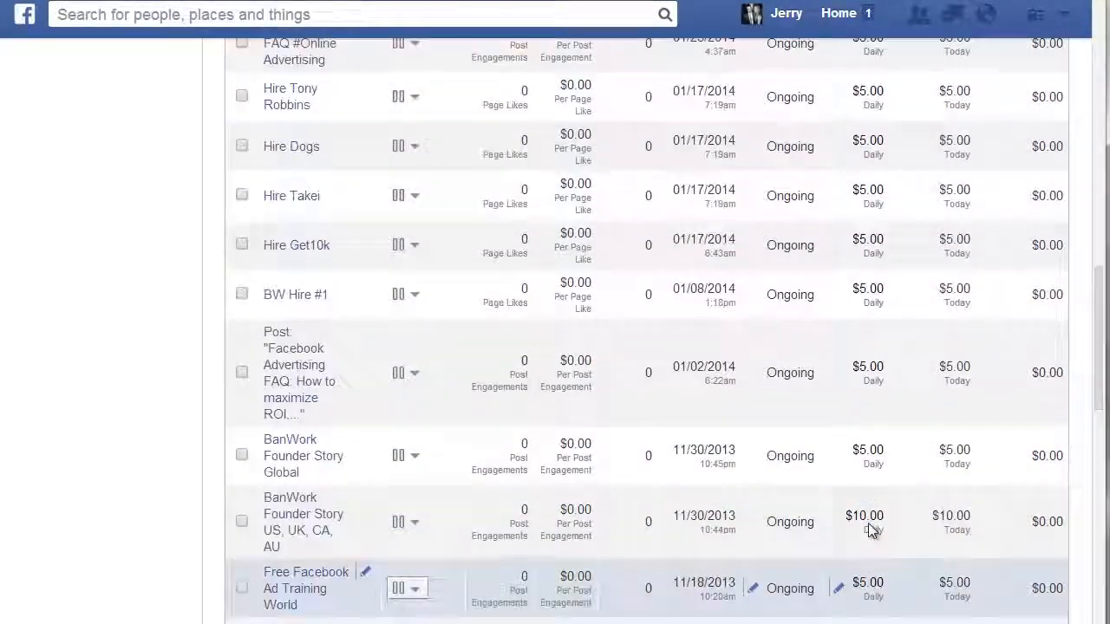
pyautogui.scroll(9, 656, 297)
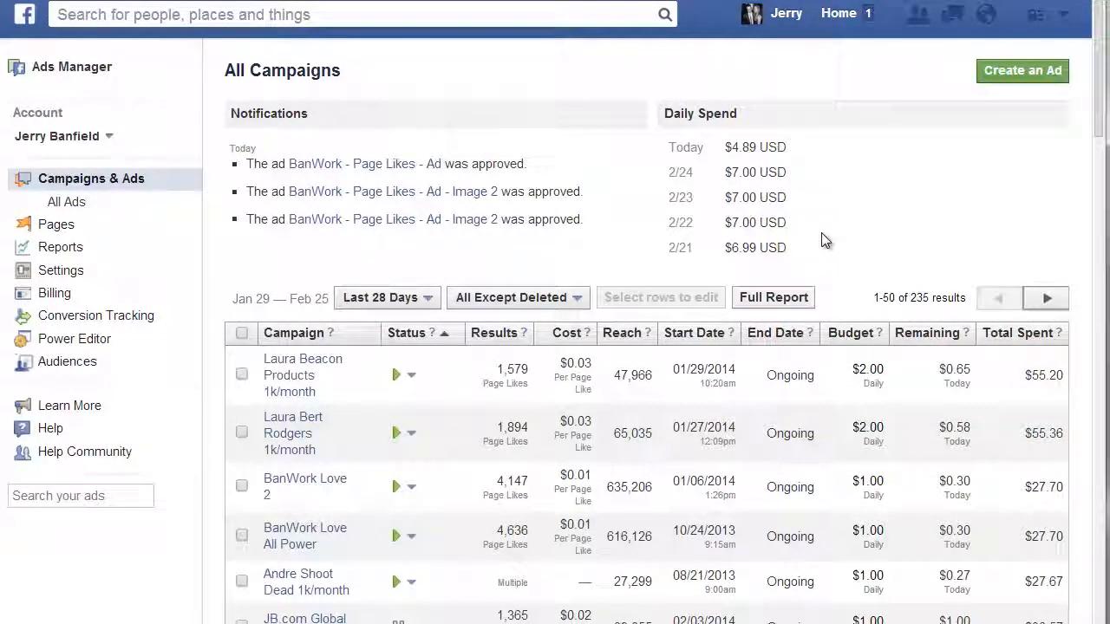
# Examine the results and cost per result of the paused JB.com, Hire and BanWork campaigns against the active ones
pyautogui.scroll(-10, 824, 236)
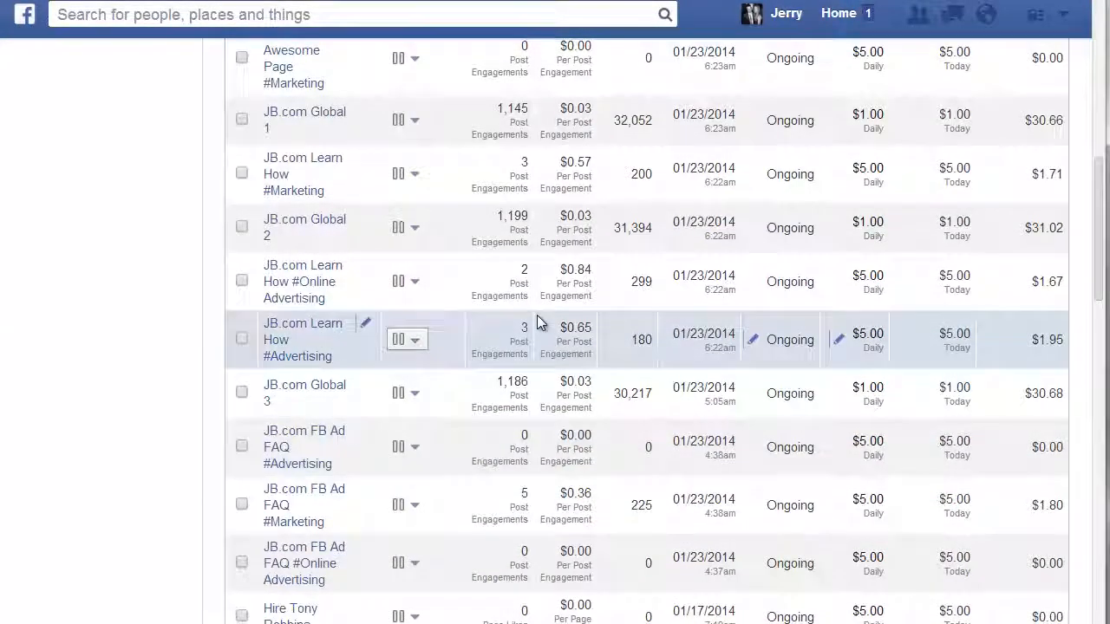
pyautogui.scroll(-5, 540, 316)
pyautogui.scroll(-4, 544, 330)
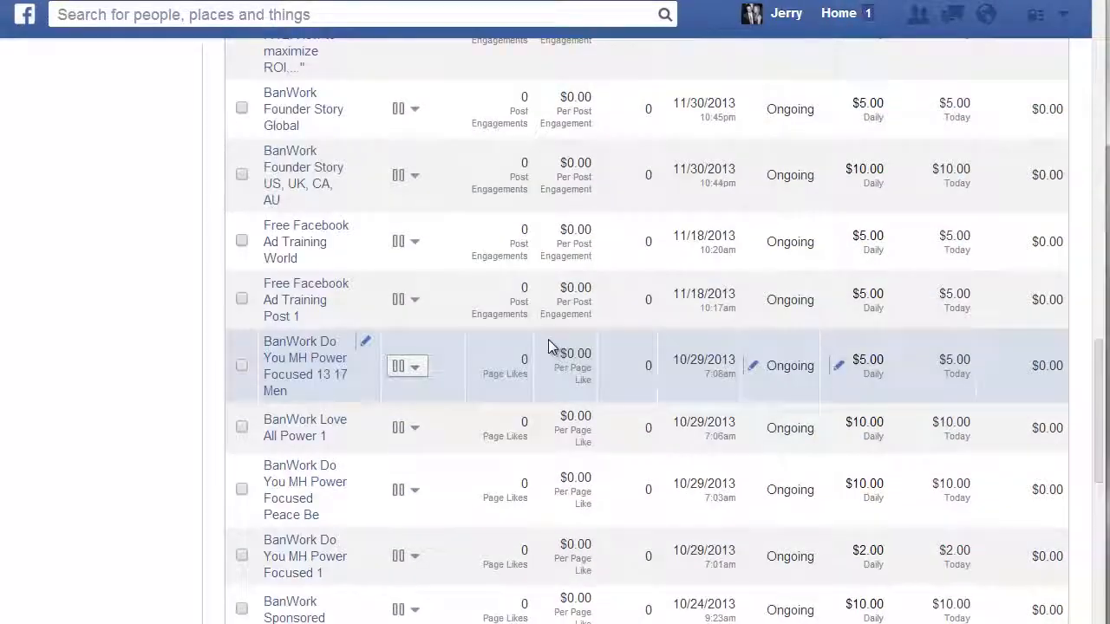
pyautogui.scroll(6, 550, 347)
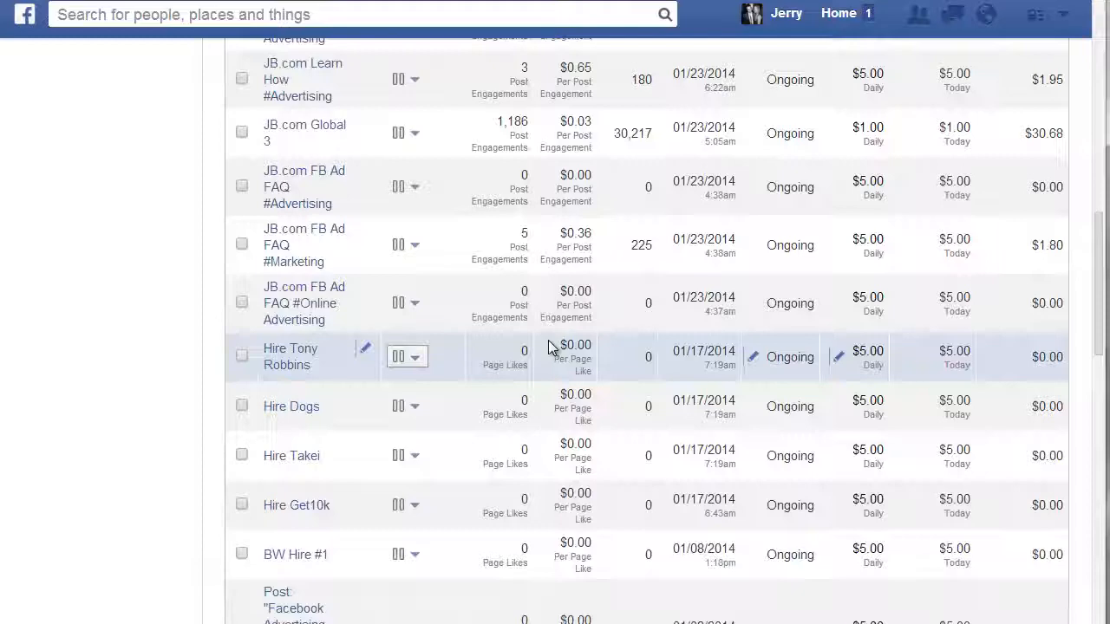
pyautogui.scroll(-1, 648, 340)
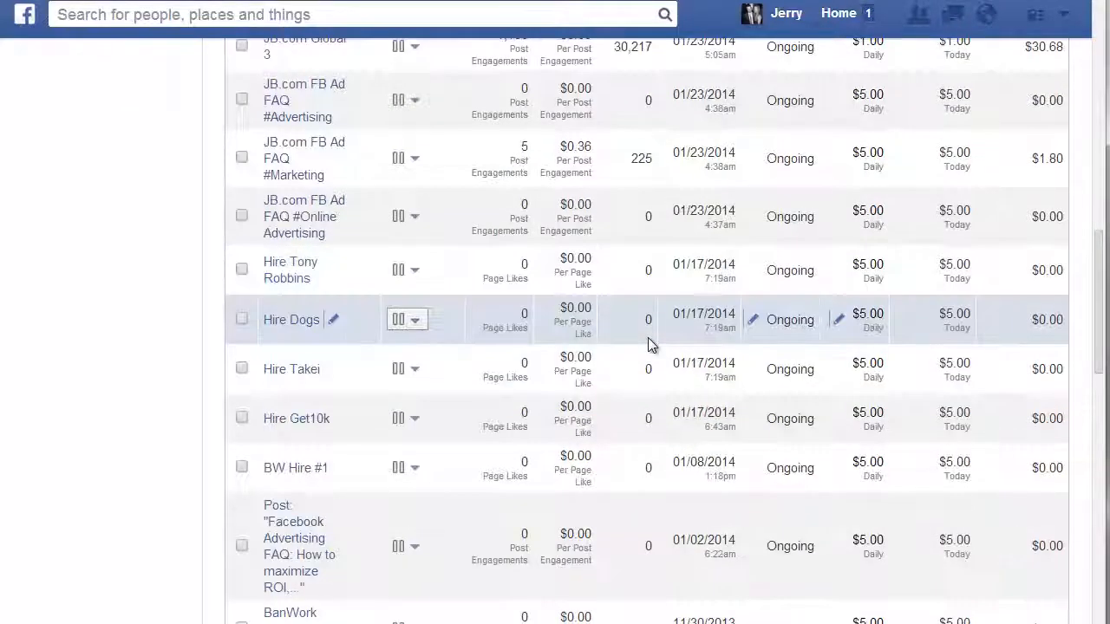
pyautogui.scroll(2, 647, 338)
pyautogui.scroll(4, 647, 338)
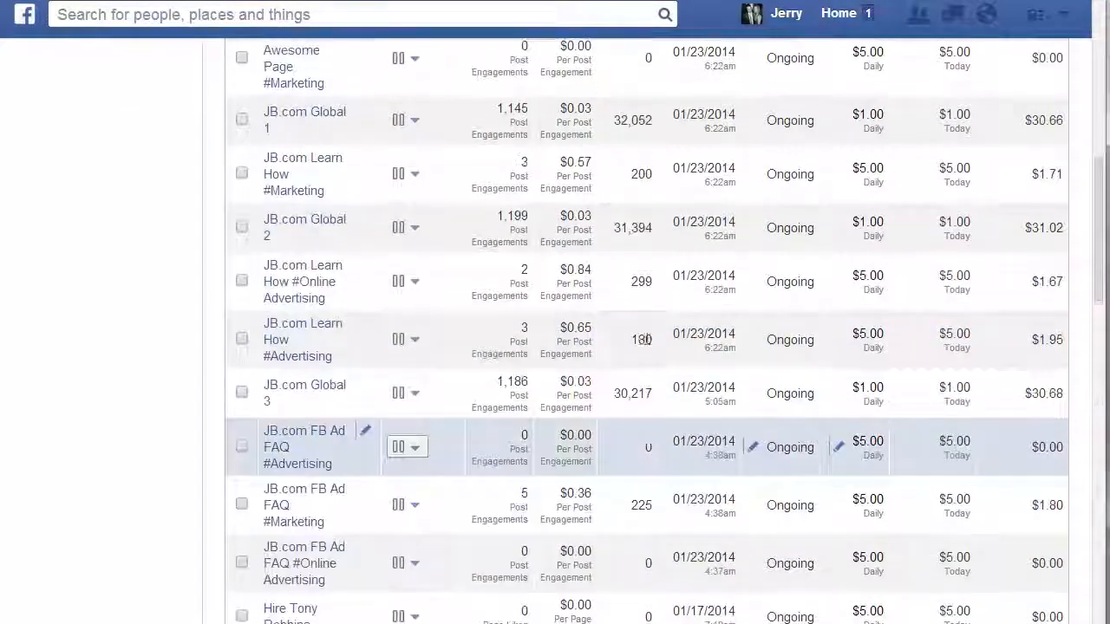
pyautogui.scroll(5, 645, 345)
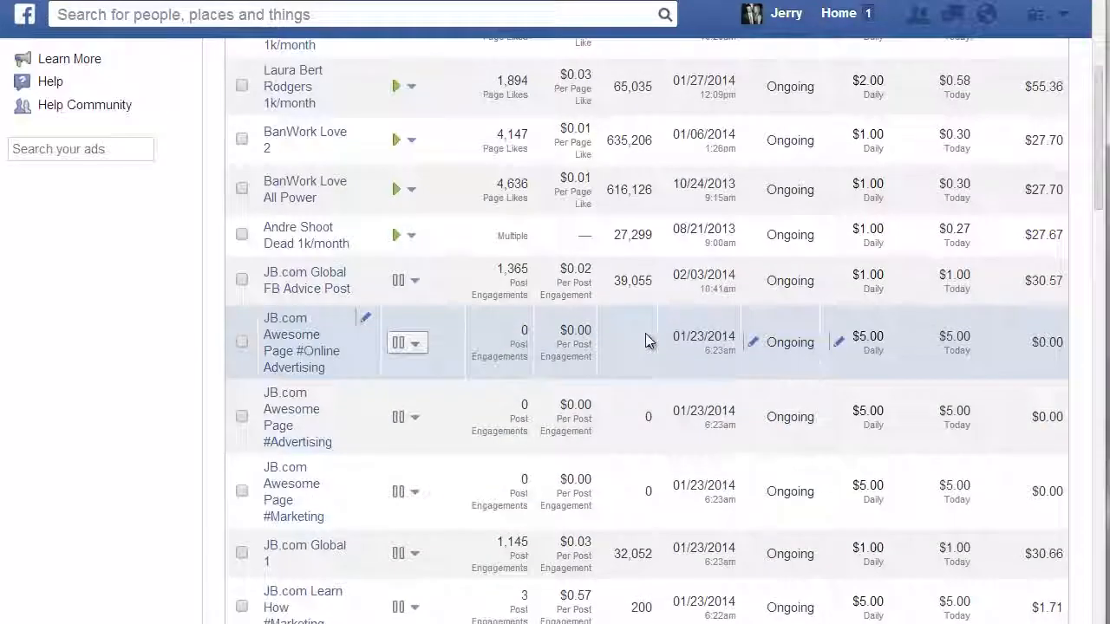
pyautogui.scroll(2, 645, 336)
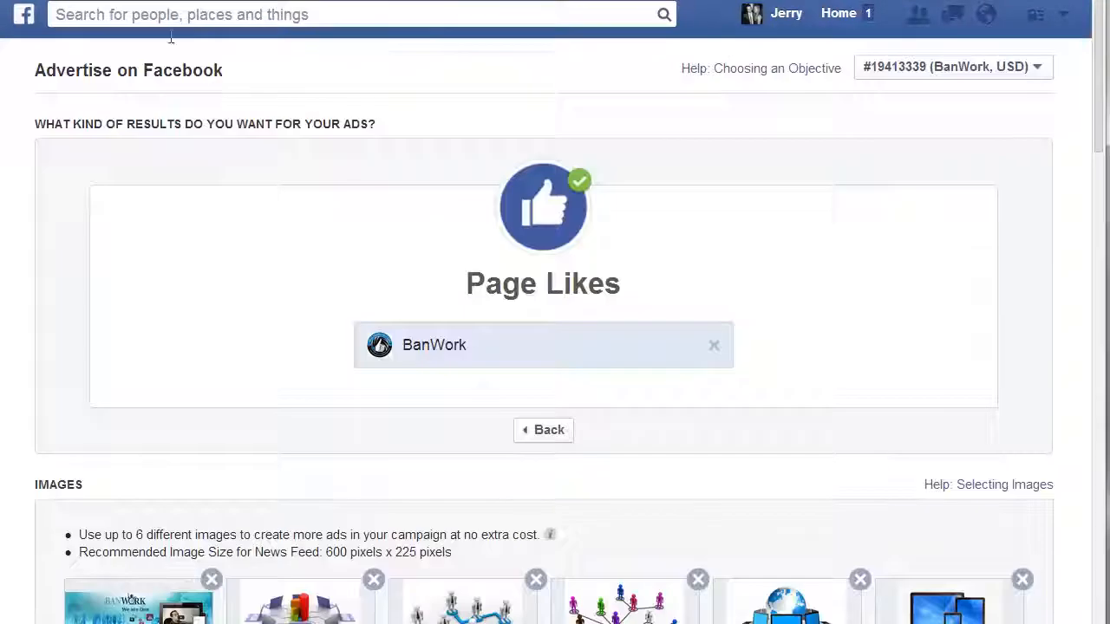
# Set the daily budget of the new BanWork - Page Likes - US - 13-65 campaign to $1000
pyautogui.scroll(-5, 451, 287)
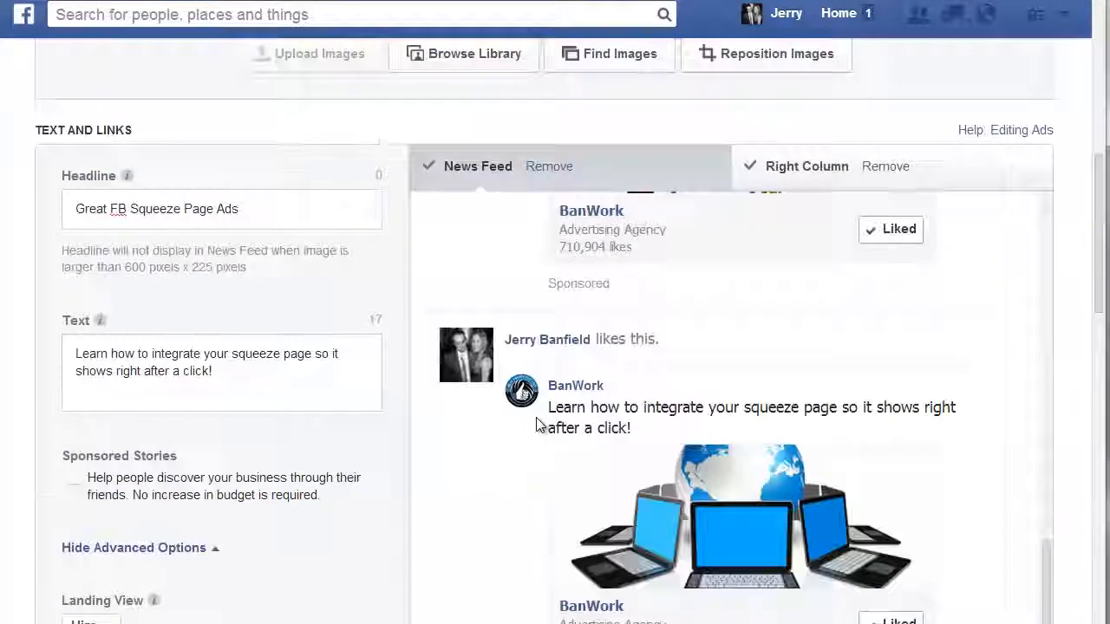
pyautogui.scroll(-3, 494, 457)
pyautogui.scroll(-8, 491, 458)
pyautogui.scroll(-7, 763, 448)
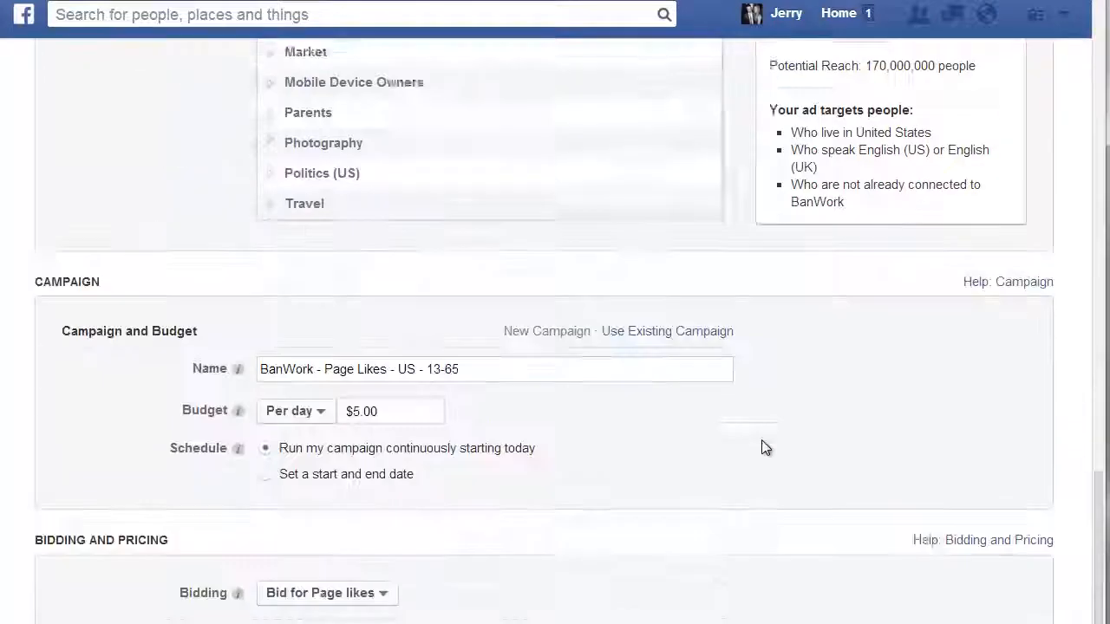
pyautogui.moveTo(416, 237); pyautogui.dragTo(324, 250)
pyautogui.write('1')
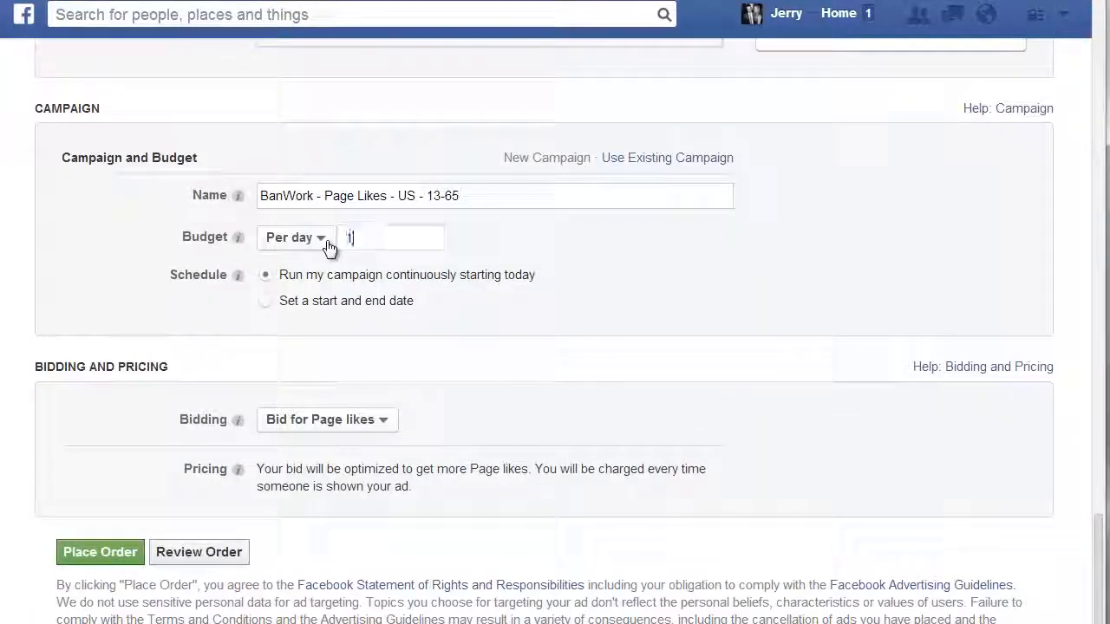
pyautogui.write('000')
pyautogui.click(495, 249)
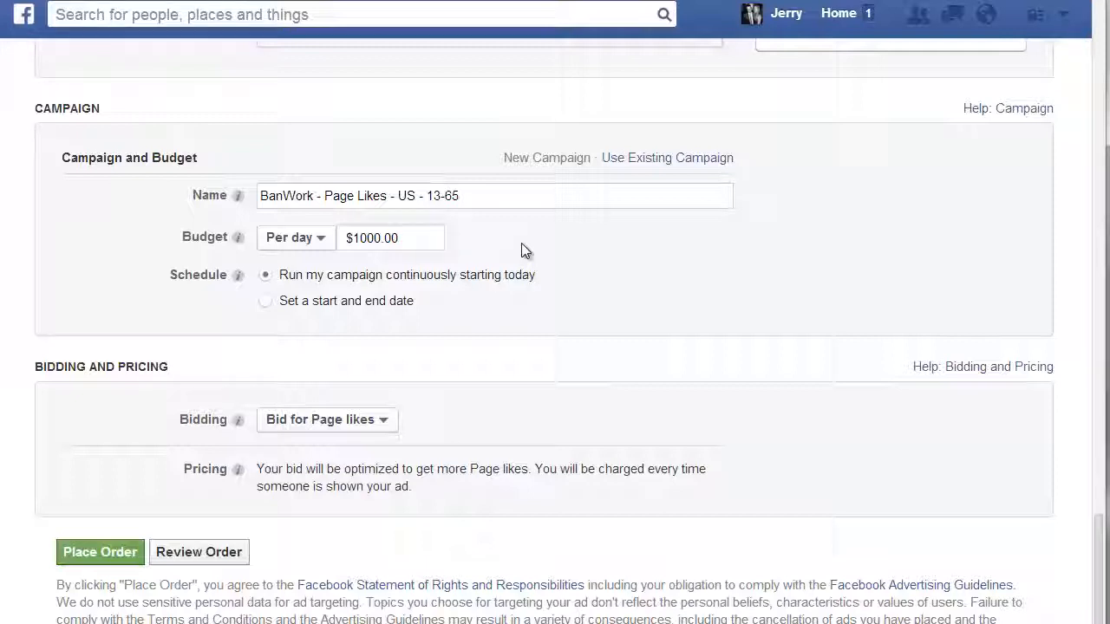
# Check the available bidding options for the new campaign, keeping Bid for Page likes
pyautogui.scroll(-1, 521, 250)
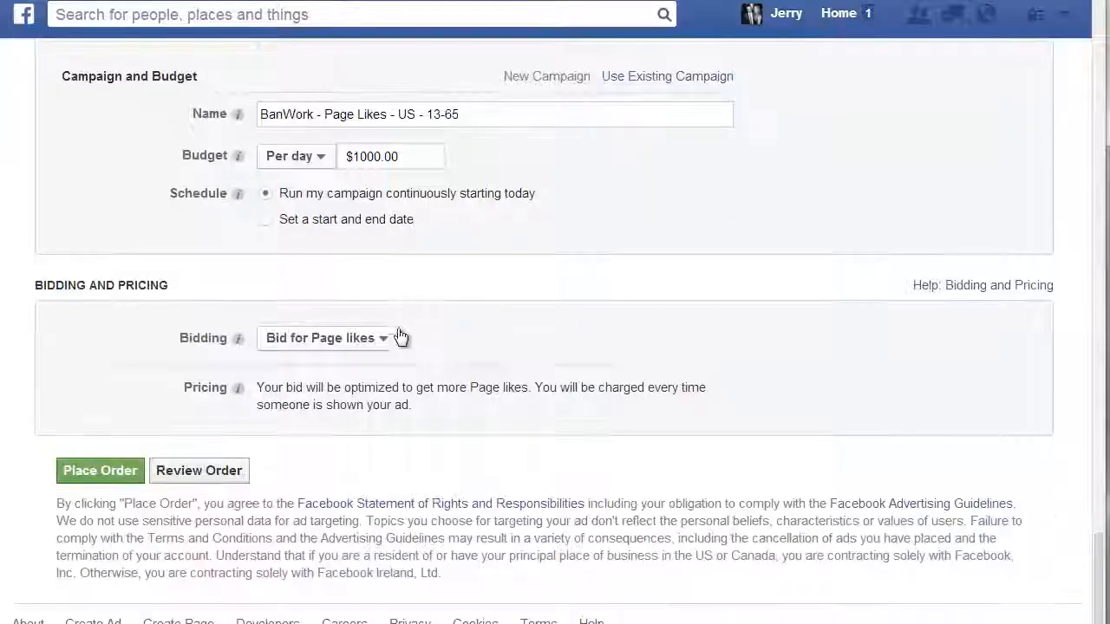
pyautogui.click(376, 342)
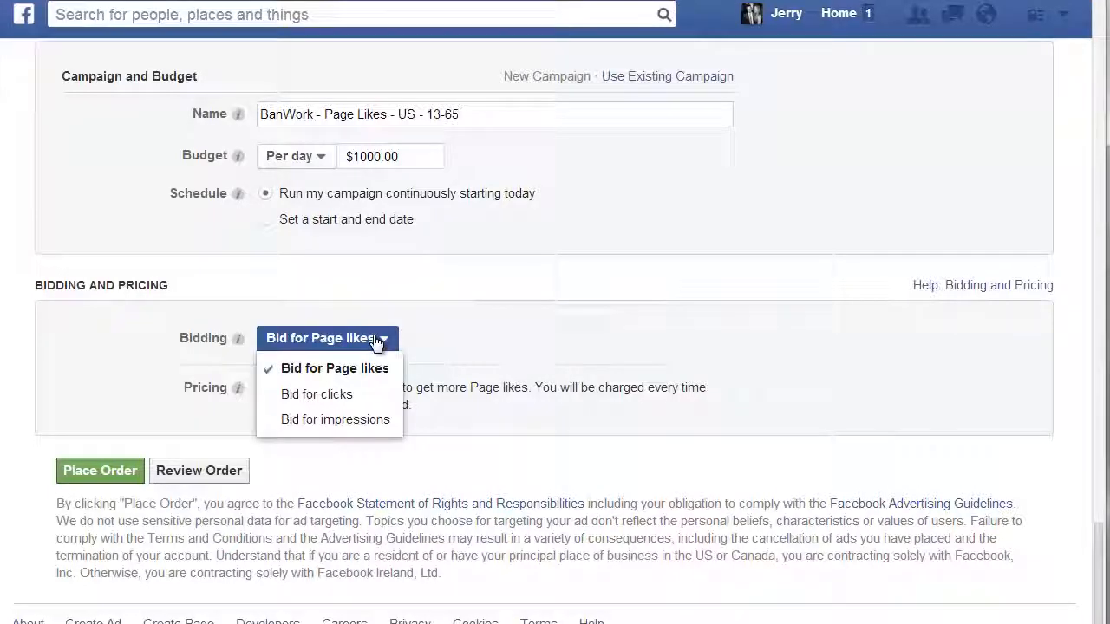
pyautogui.click(367, 337)
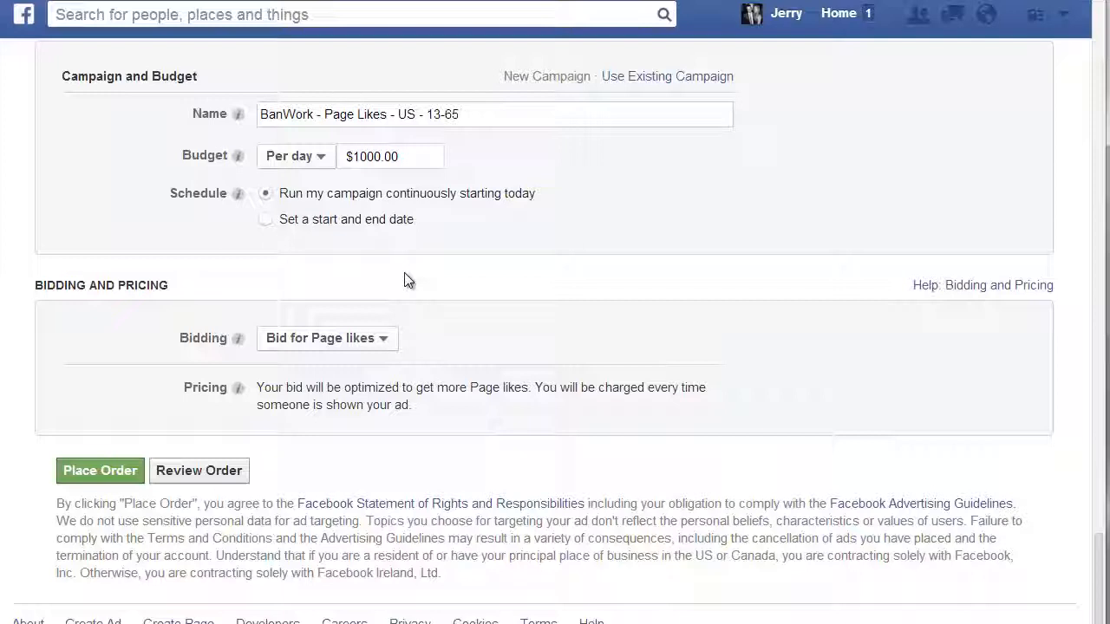
# Set the new Page Likes campaign's daily budget to $20
pyautogui.moveTo(417, 161); pyautogui.dragTo(340, 159)
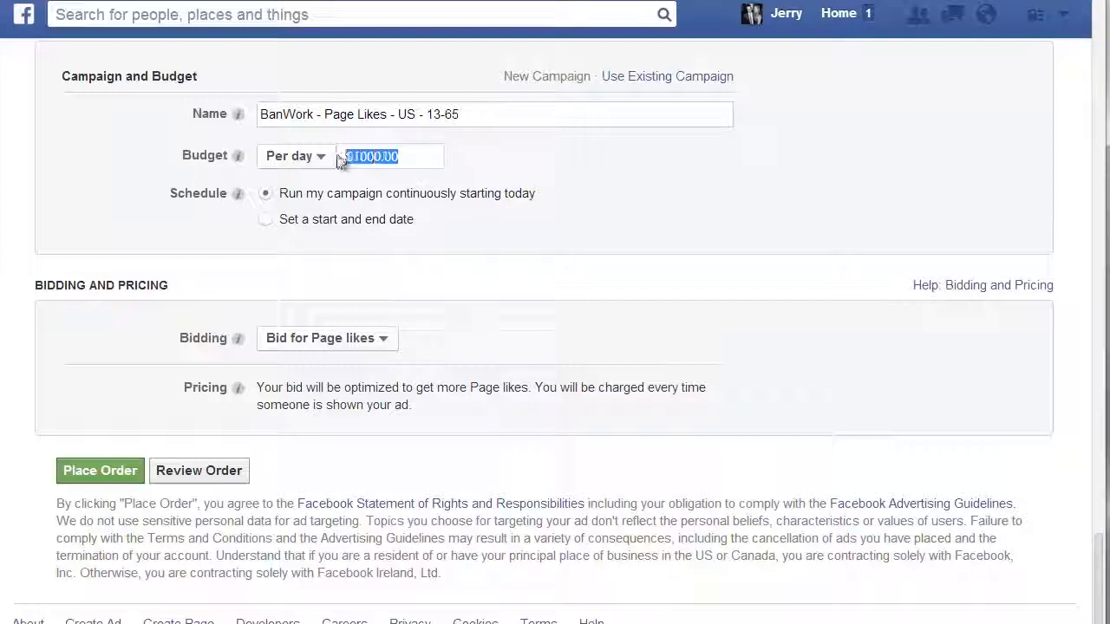
pyautogui.write('1')
pyautogui.press('BackSpace')
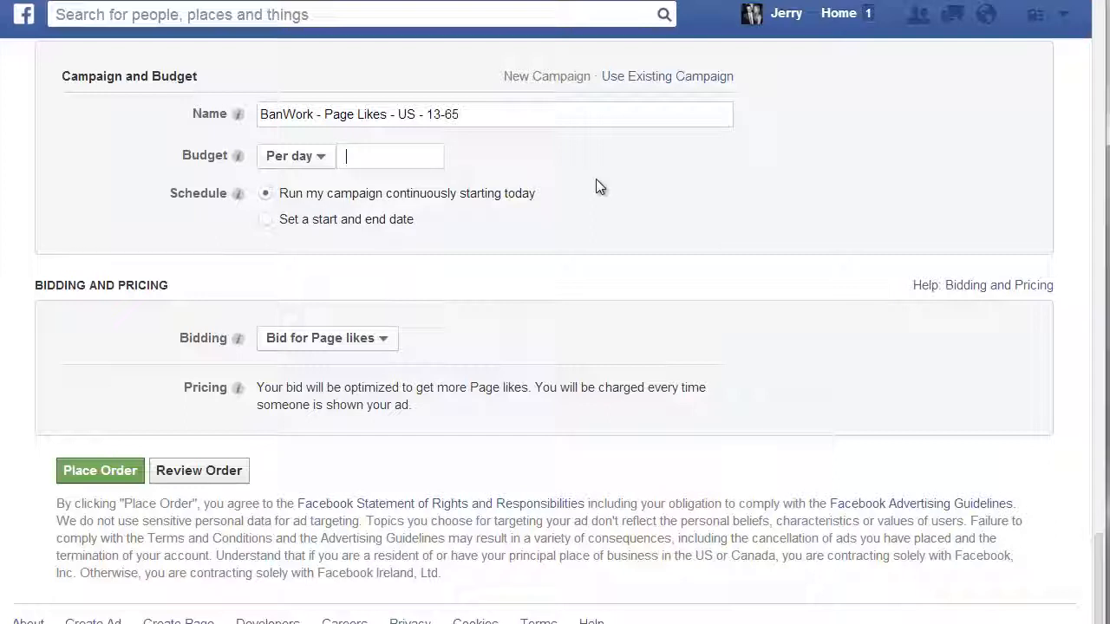
pyautogui.write('20')
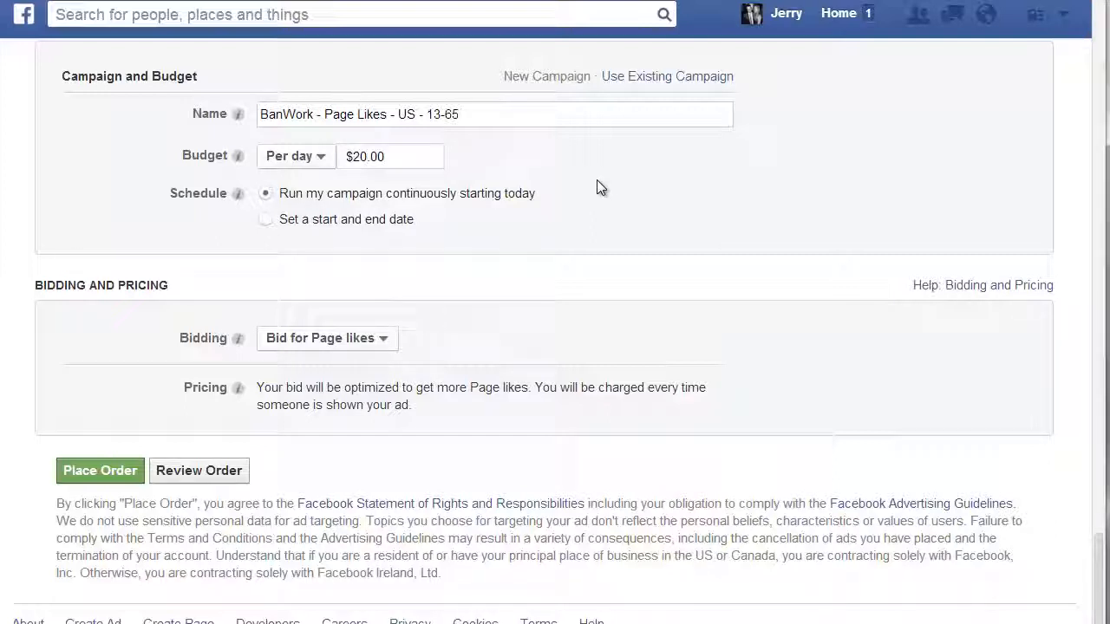